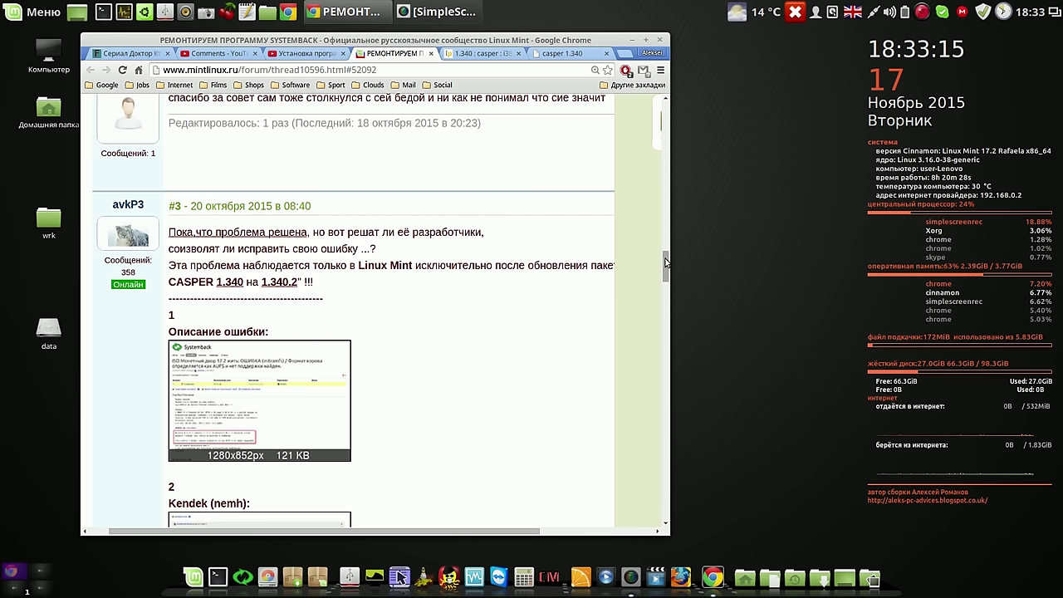
Scroll the forum thread and highlight the paragraph about the live ISO failing to boot
drag(666, 263, 670, 144)
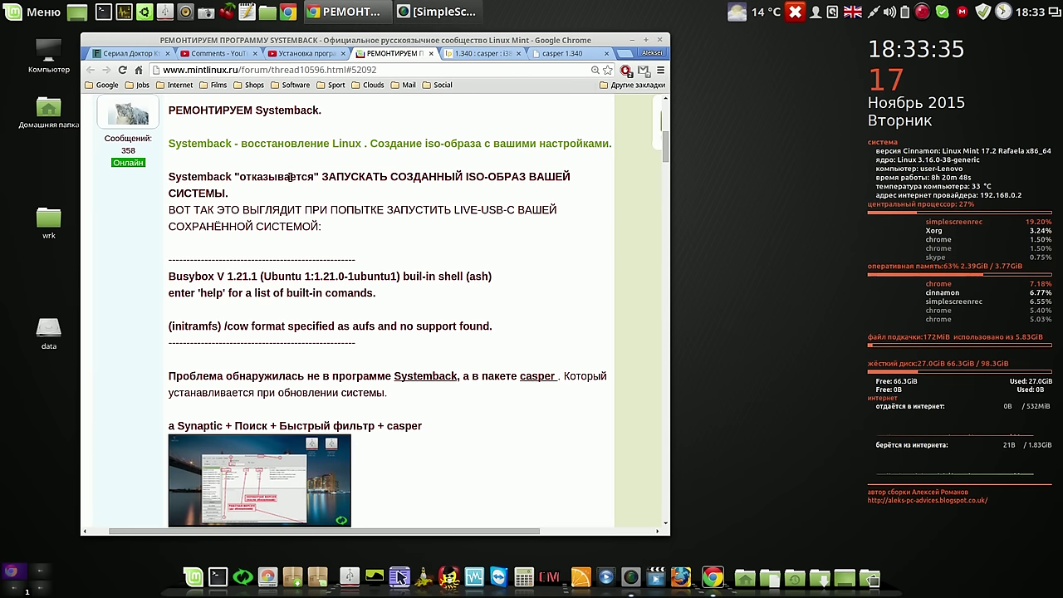
drag(172, 177, 455, 236)
click(171, 235)
Highlight the Busybox/initramfs error lines, then minimize Chrome to show the desktop
drag(170, 274, 540, 331)
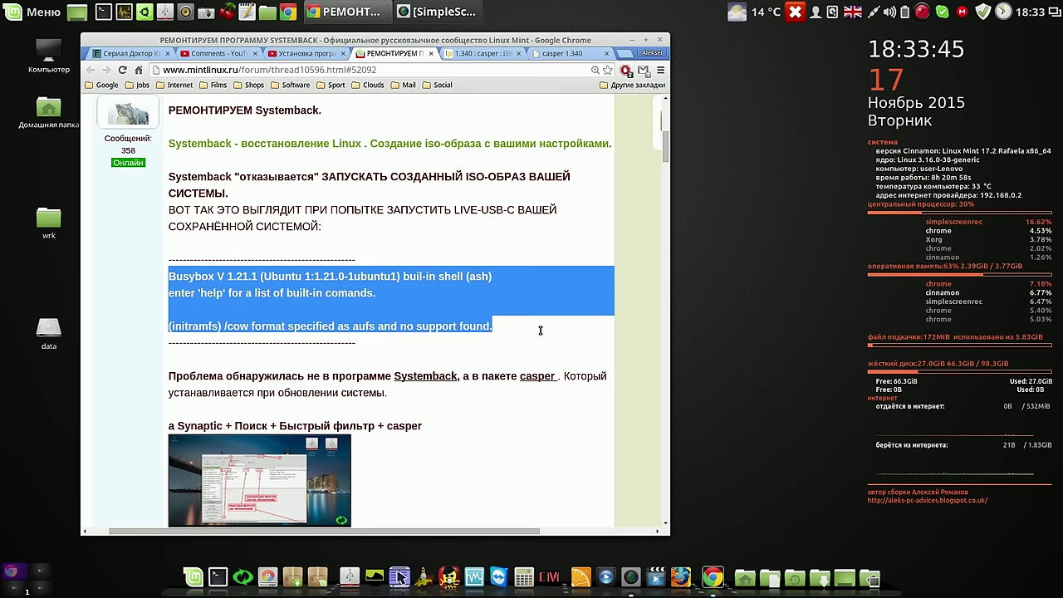
click(562, 288)
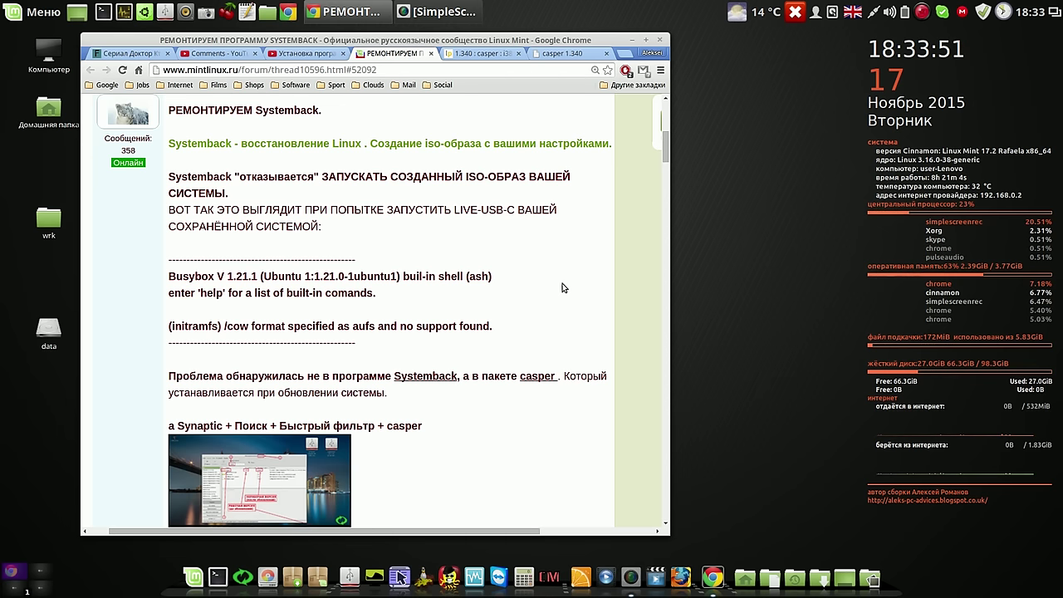
click(632, 40)
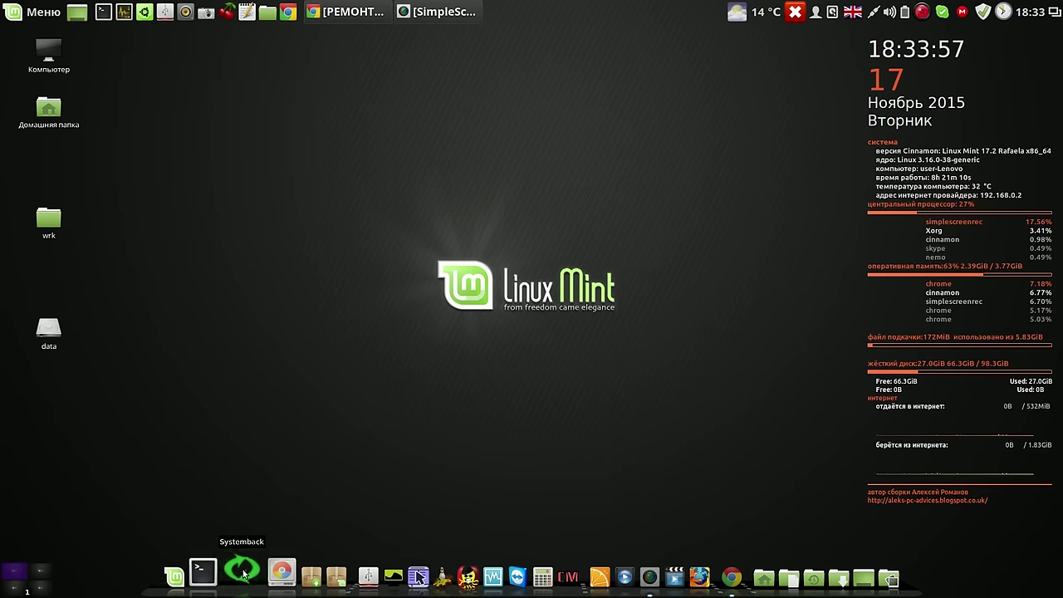
Open Synaptic with the admin password and search for 'casper', listing 6 matching packages
click(291, 575)
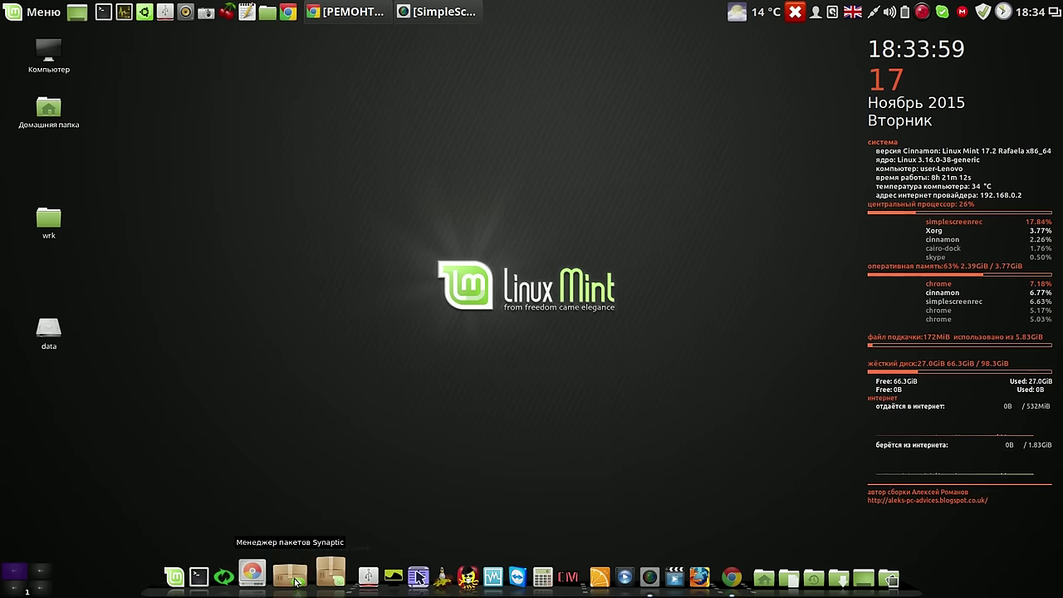
text(••••)
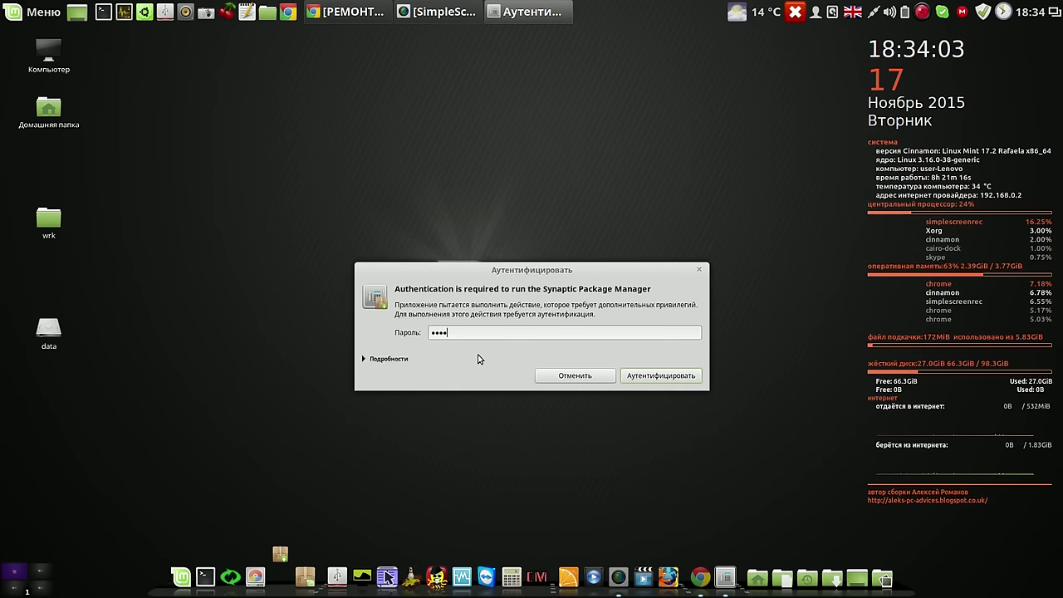
key(Return)
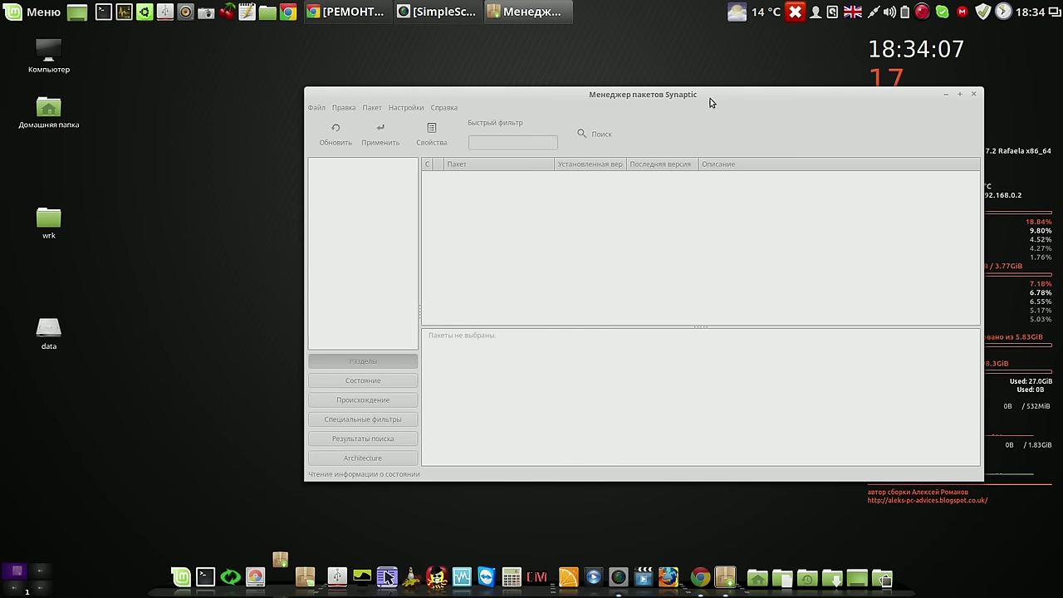
click(595, 136)
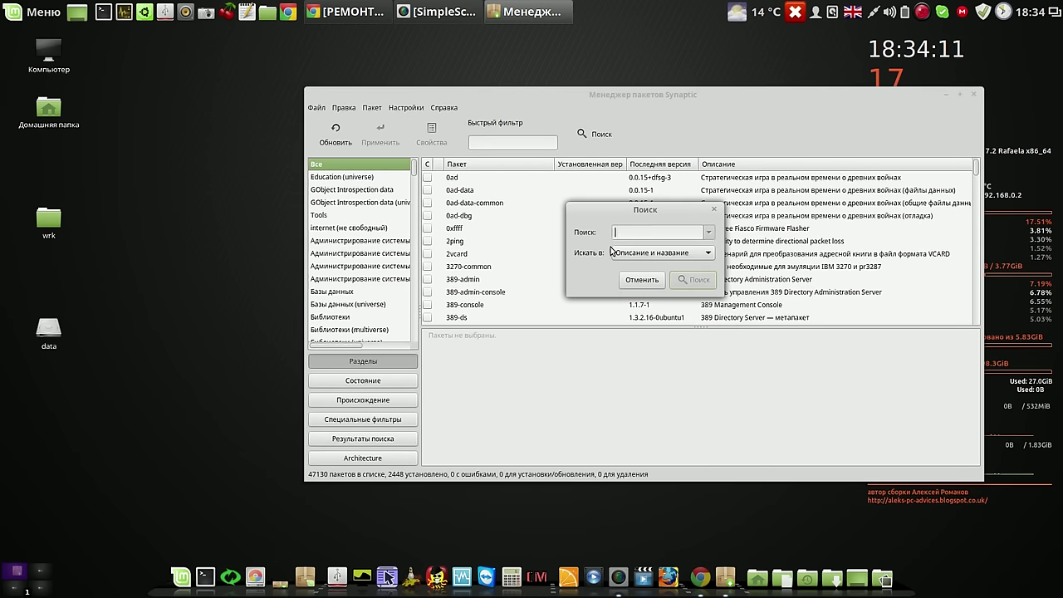
text(casper)
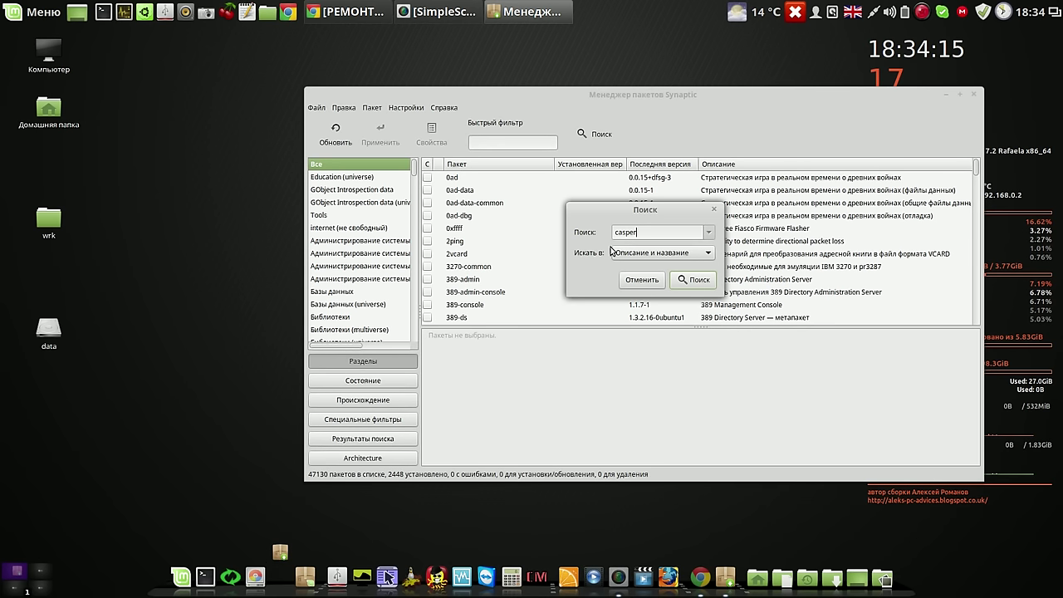
click(704, 280)
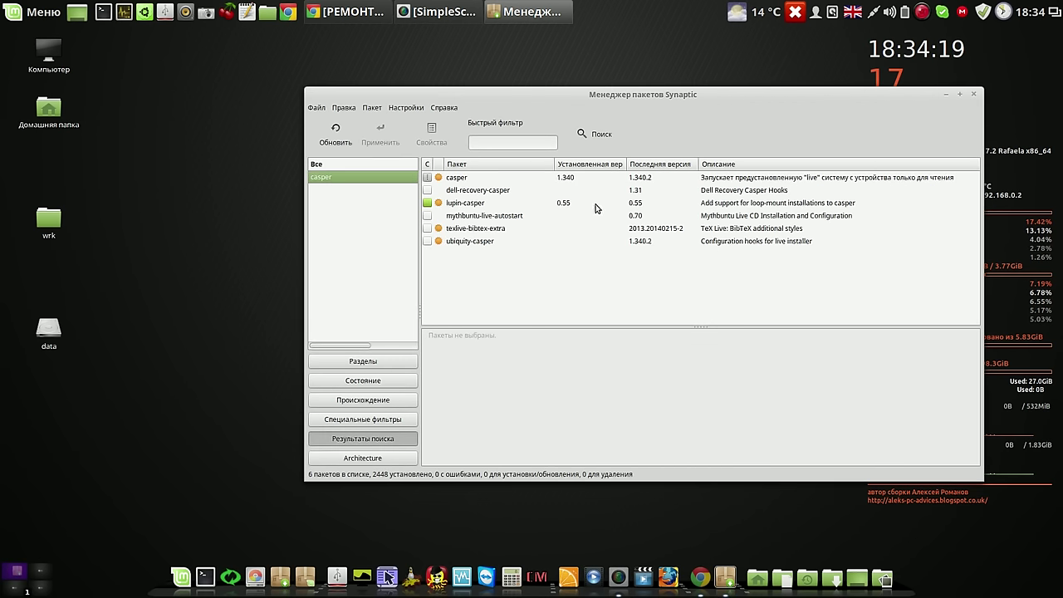
Show casper's description and compare its installed 1.340 version with the forum post in Chrome
click(551, 178)
drag(678, 100, 457, 60)
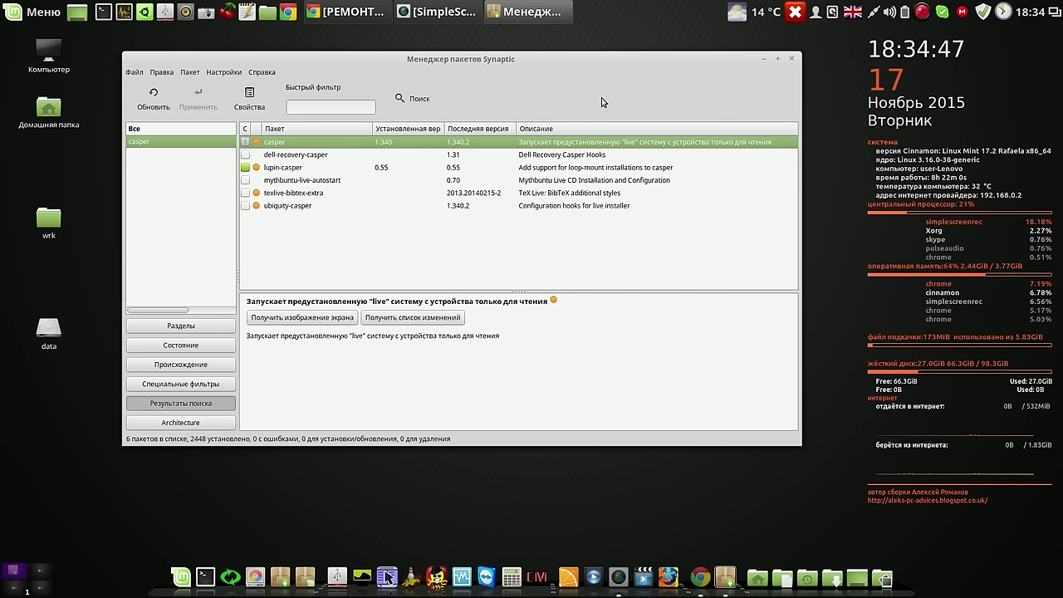
click(359, 15)
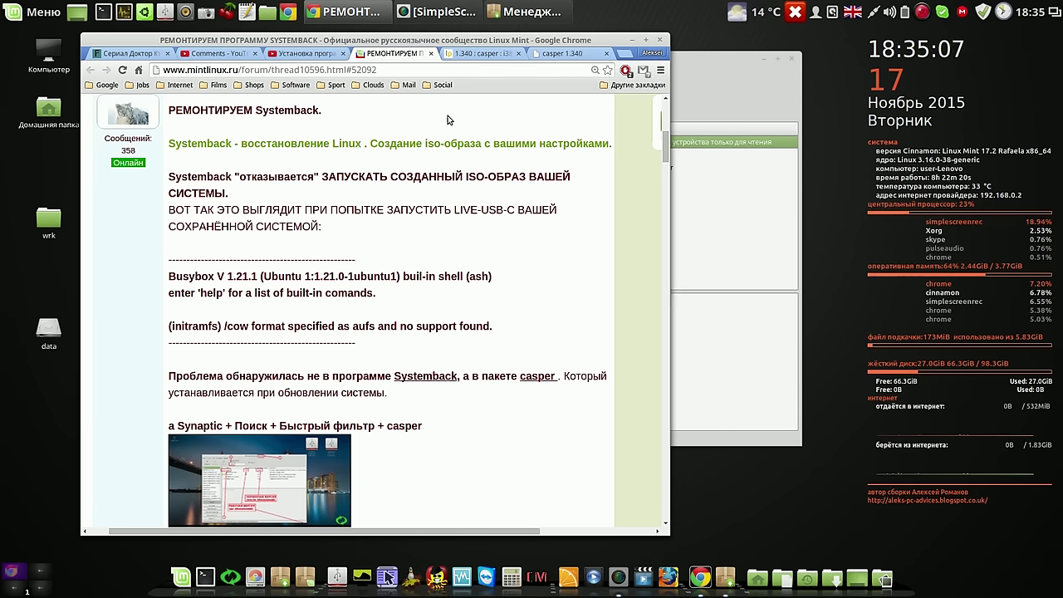
click(682, 83)
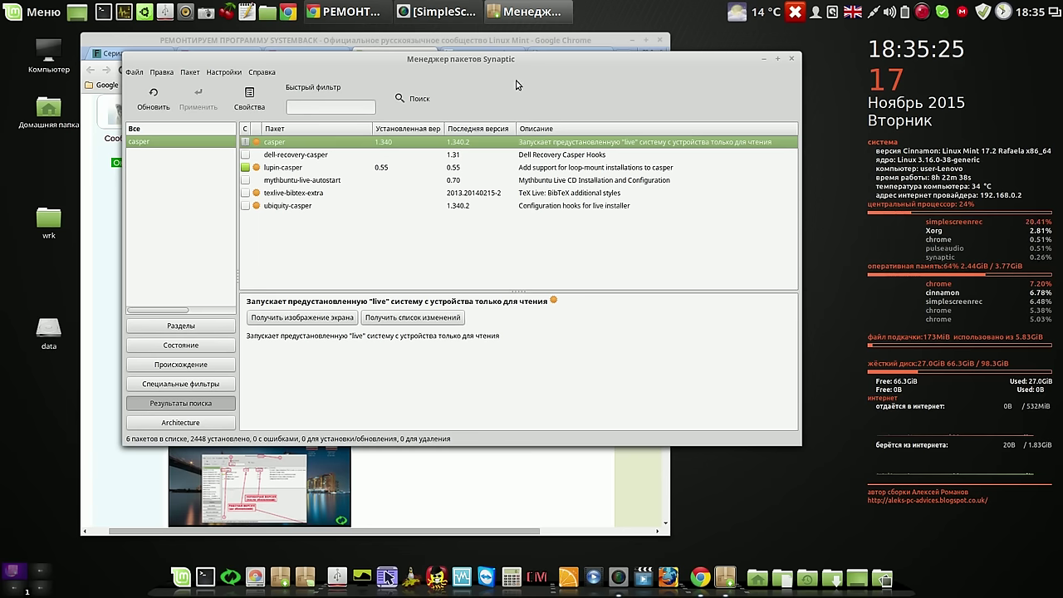
Open Update Manager, start an update check, and close Synaptic to release APT
click(766, 57)
click(982, 10)
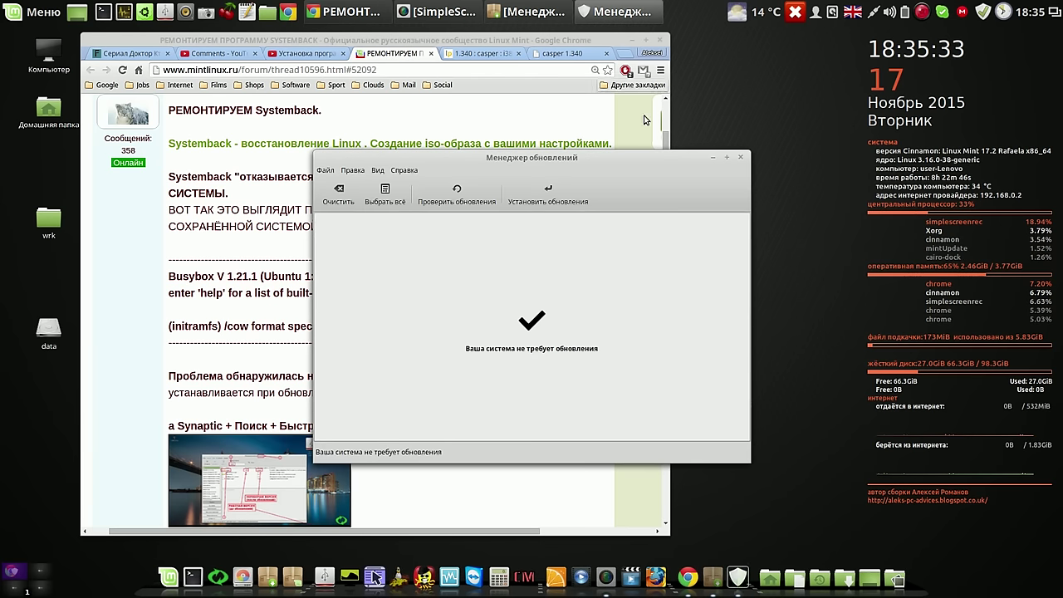
drag(598, 157, 565, 94)
click(424, 135)
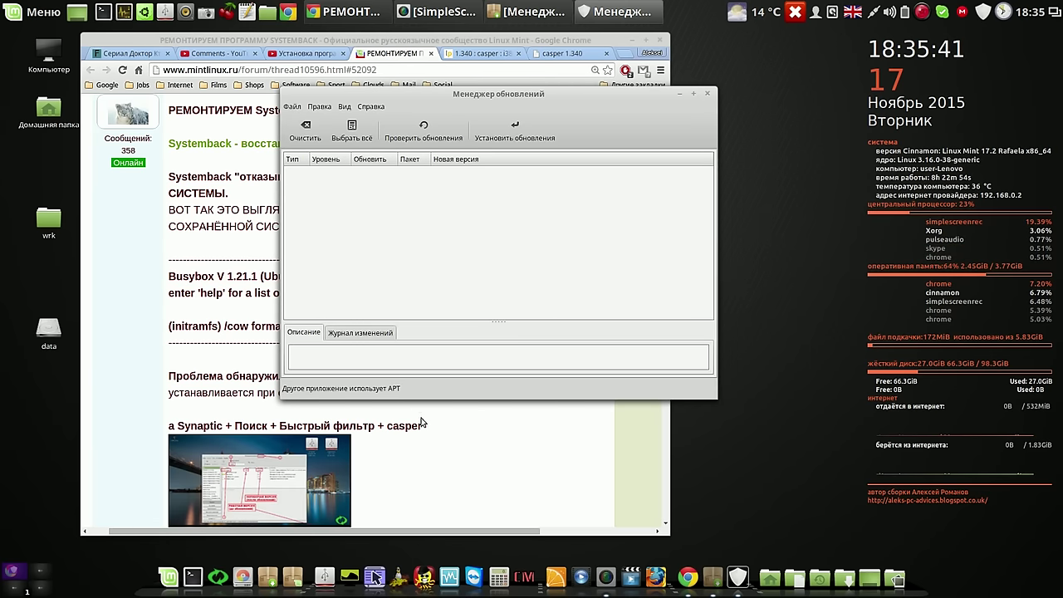
click(534, 12)
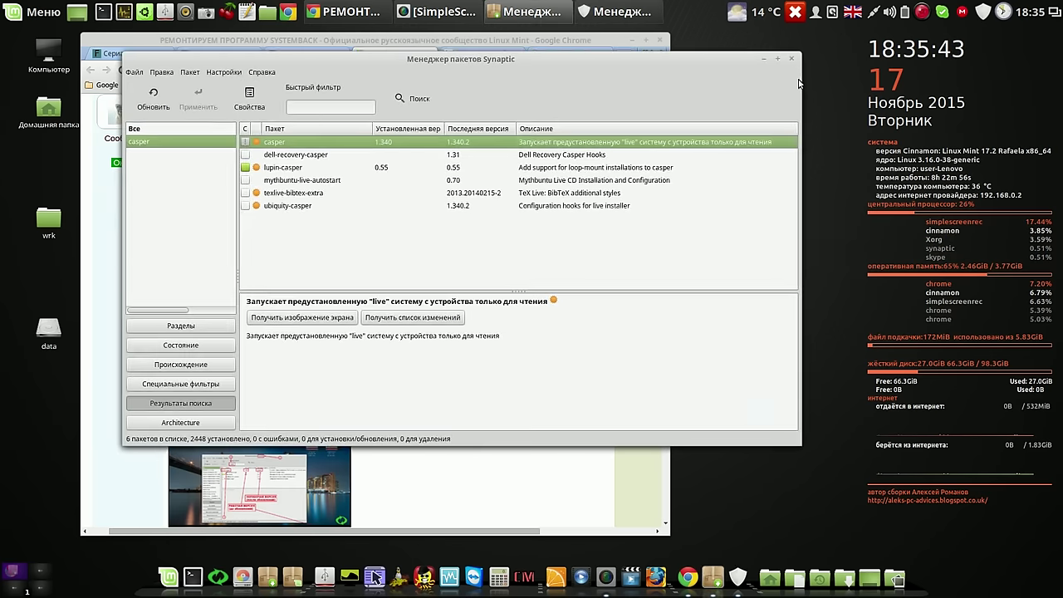
click(792, 54)
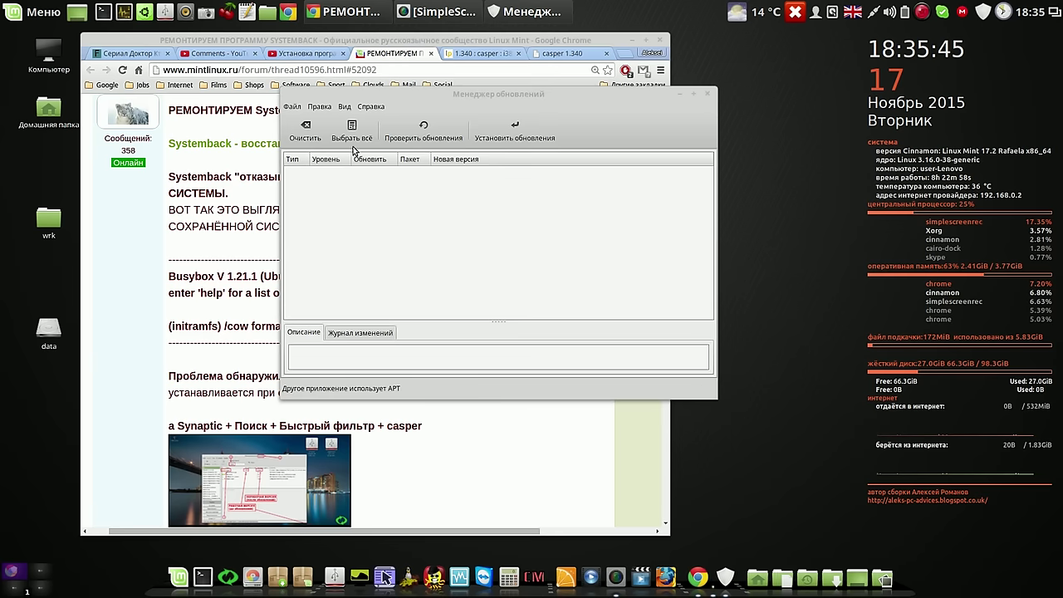
Review the update levels in Update Manager's preferences and apply them
click(320, 107)
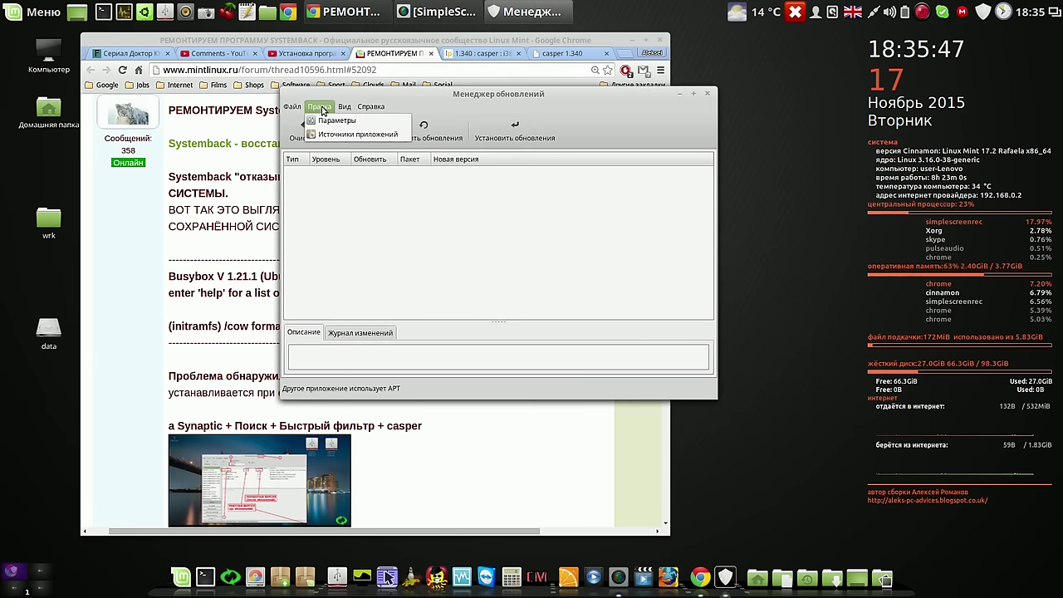
click(323, 121)
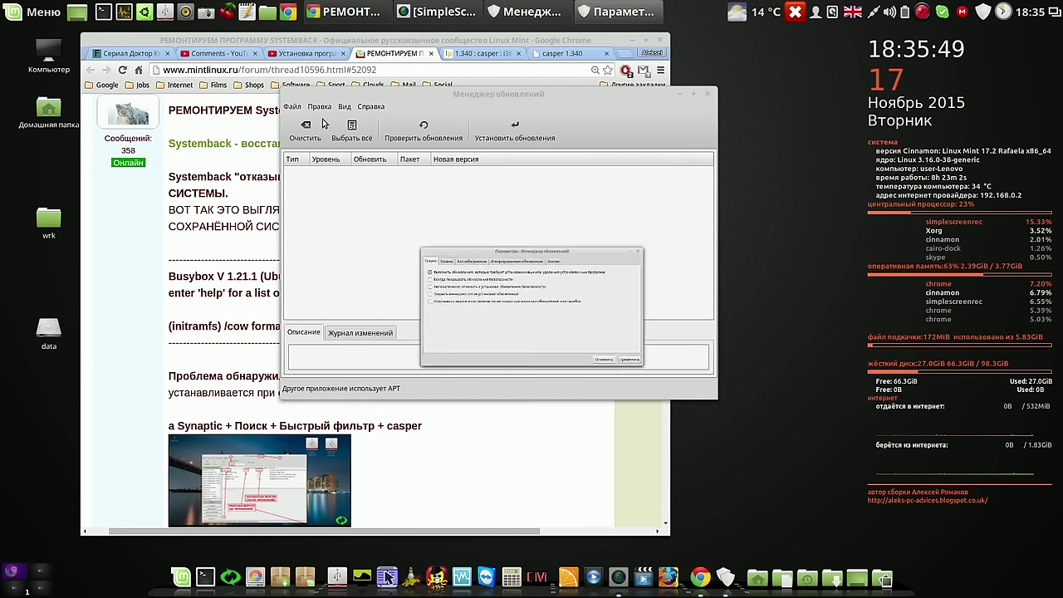
click(368, 221)
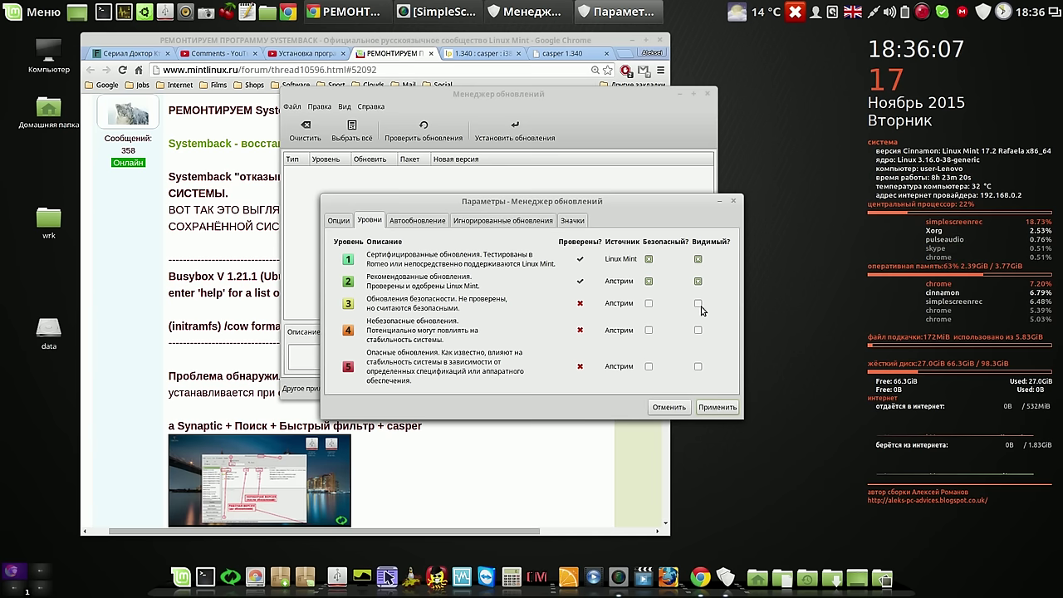
click(712, 407)
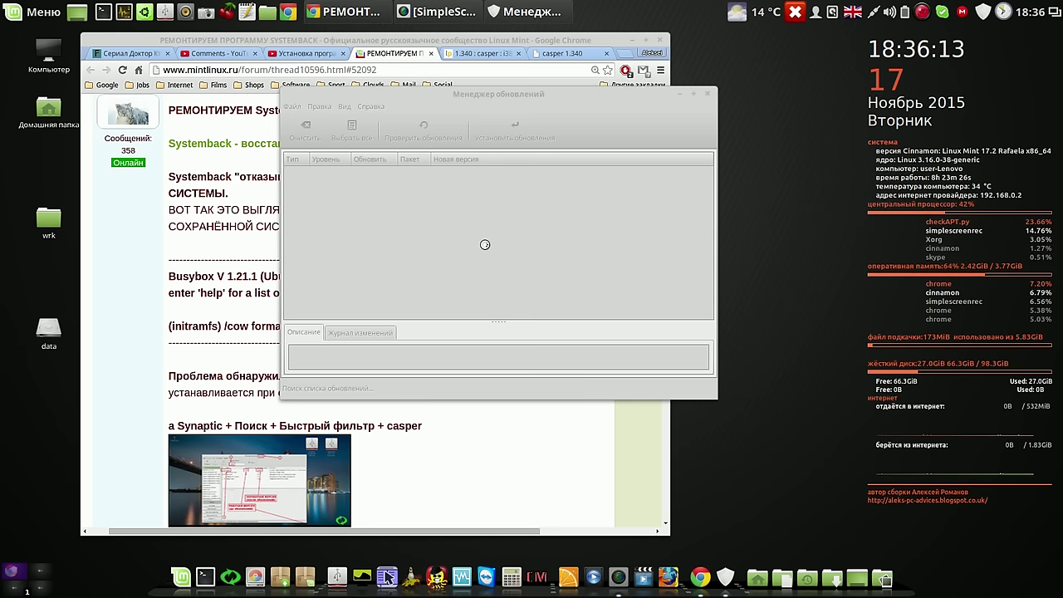
Recheck for updates, confirm none are needed, and close Update Manager
click(408, 135)
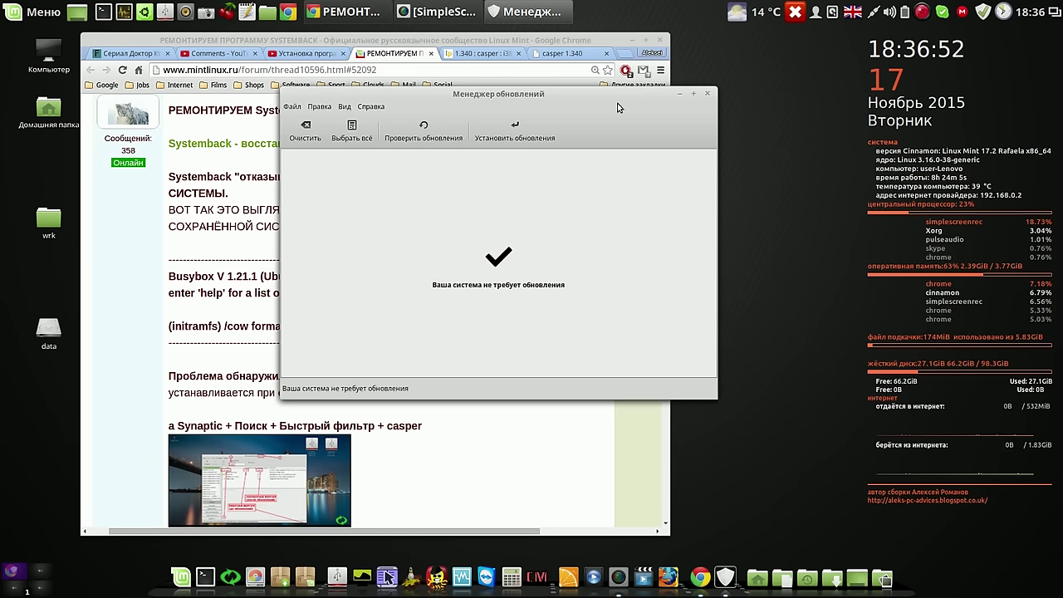
drag(617, 104, 664, 92)
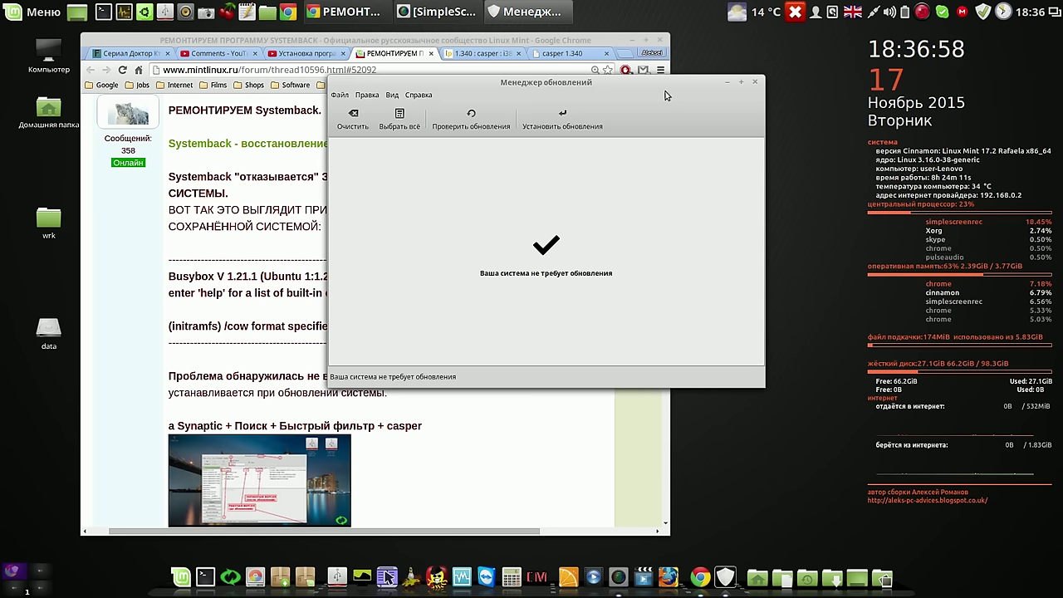
click(755, 81)
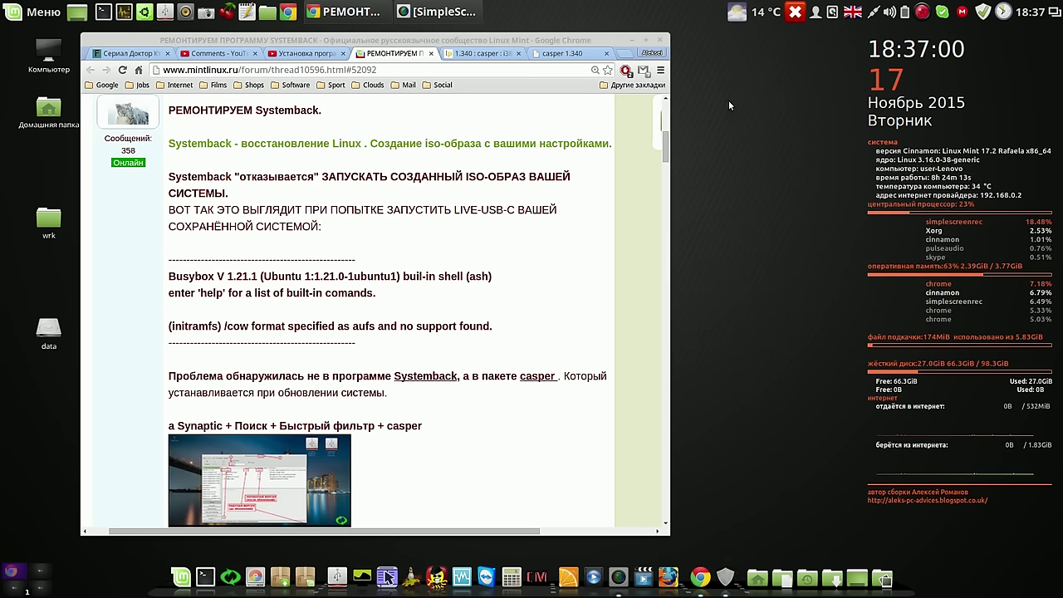
Reopen Synaptic with the admin password and search for 'casper'
click(293, 573)
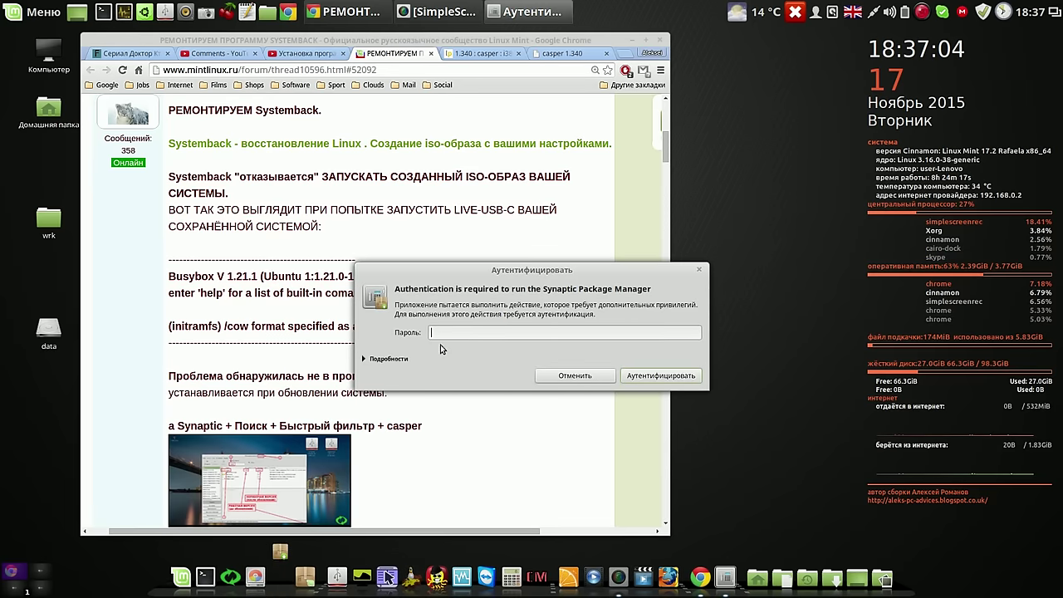
text(••••)
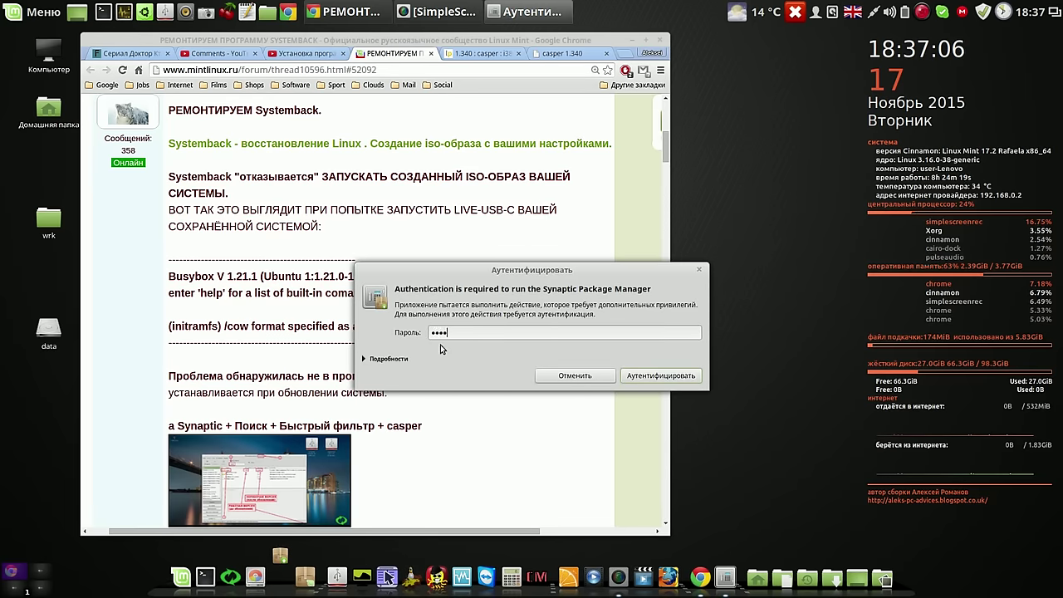
key(Return)
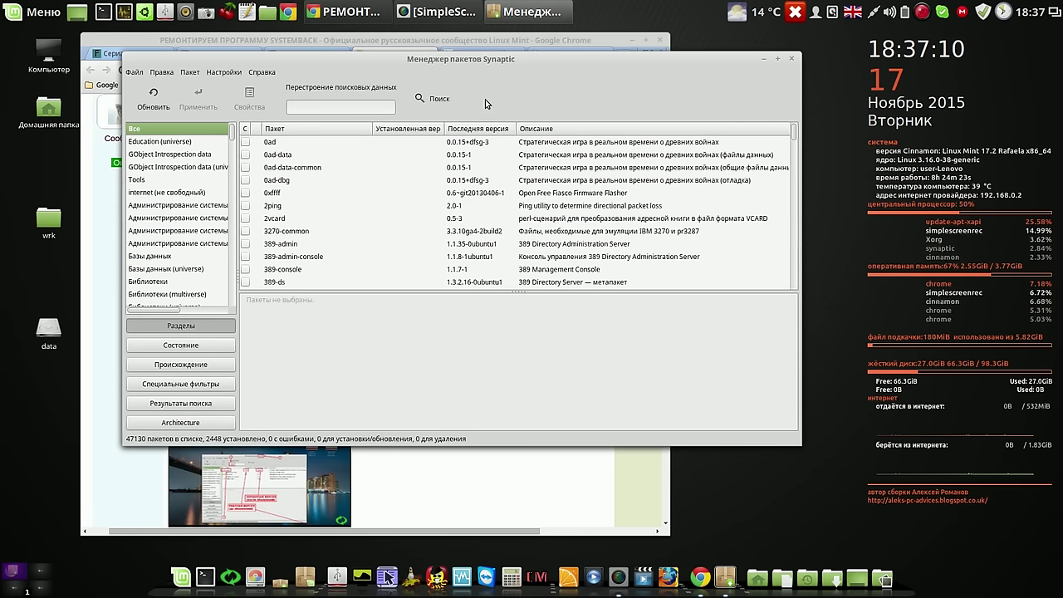
click(436, 100)
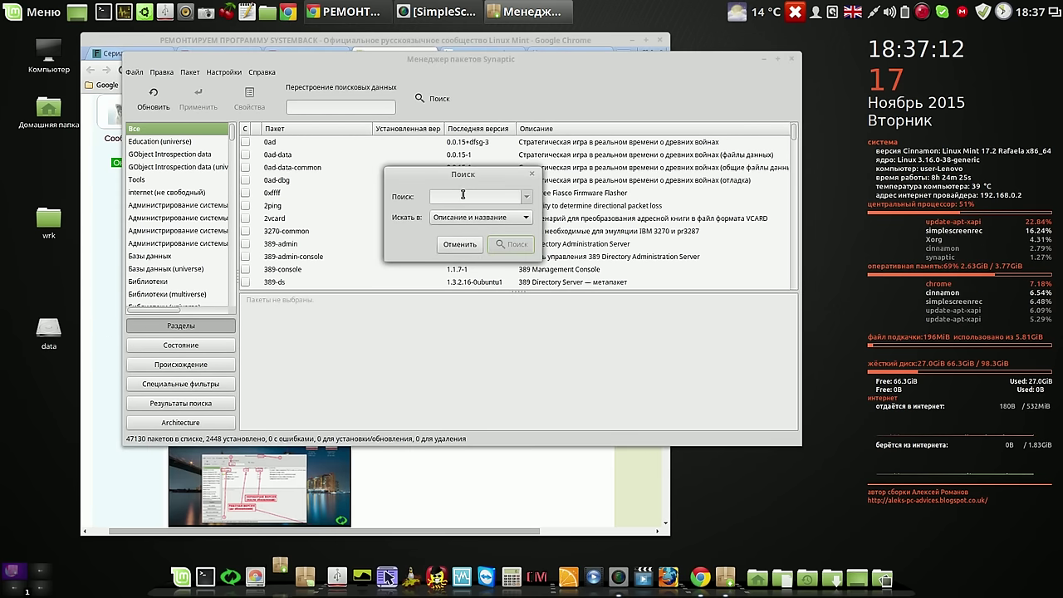
text(c)
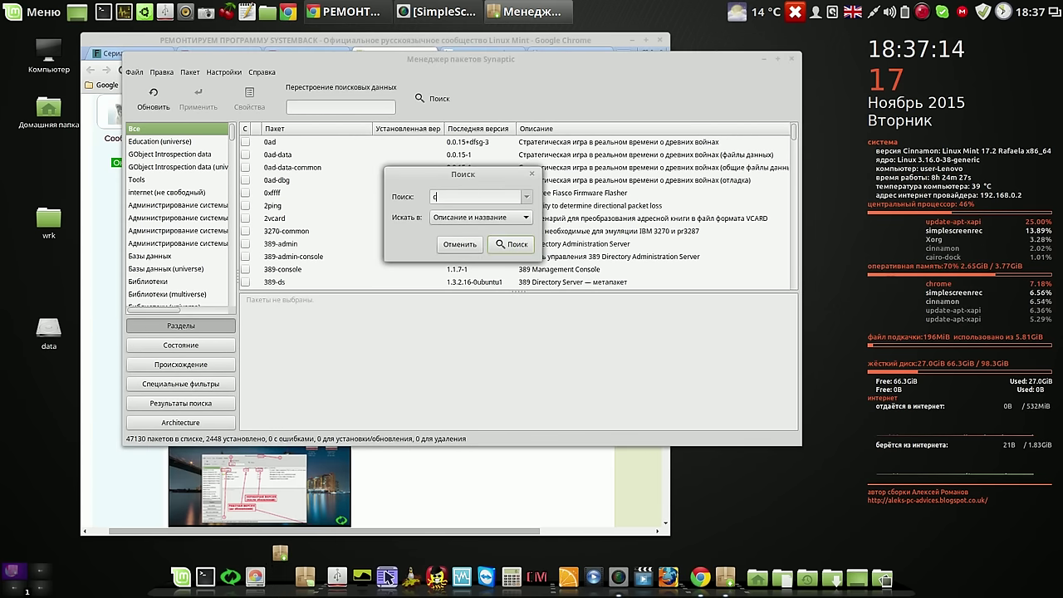
text(asper)
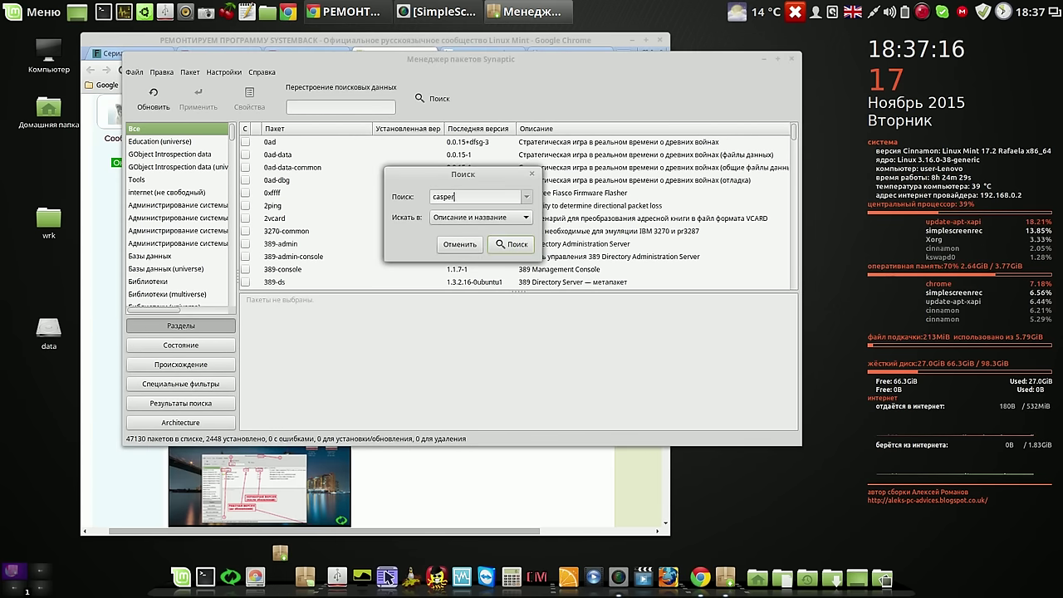
key(Return)
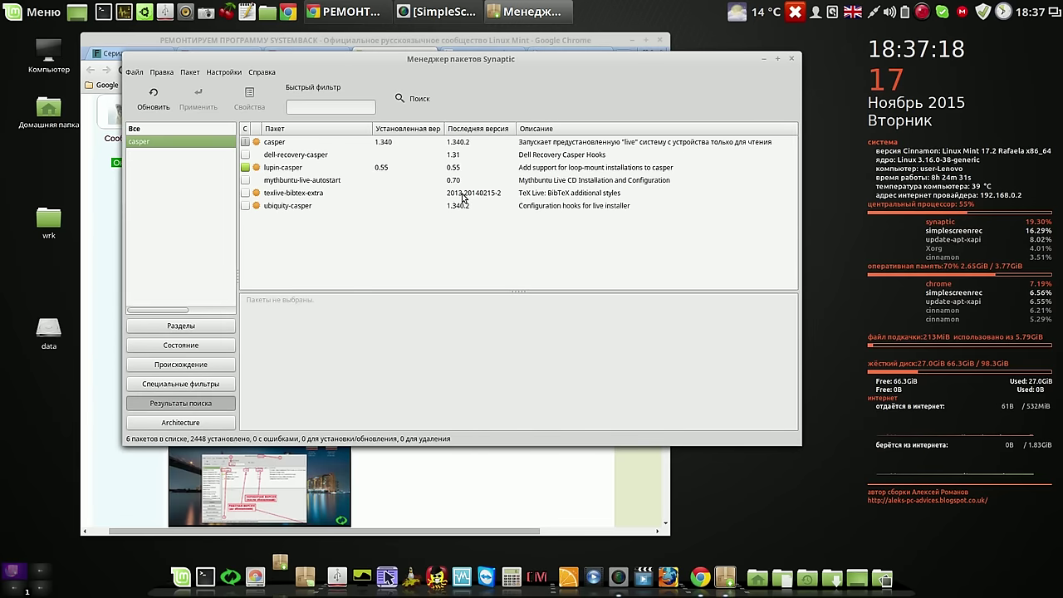
Show casper's description and marking options, leaving it unmarked at 1.340
click(390, 142)
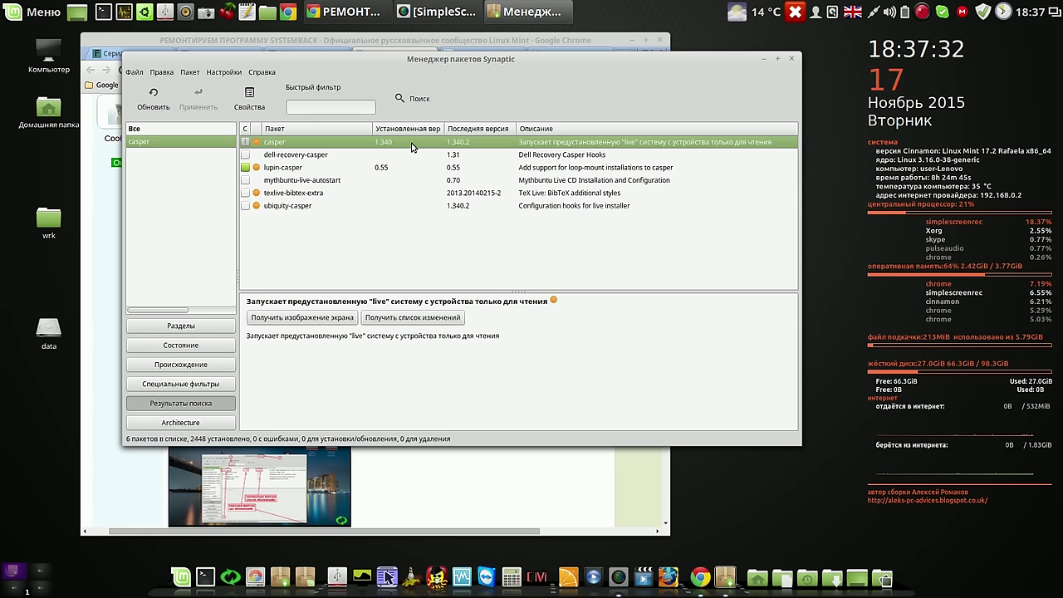
right_click(412, 146)
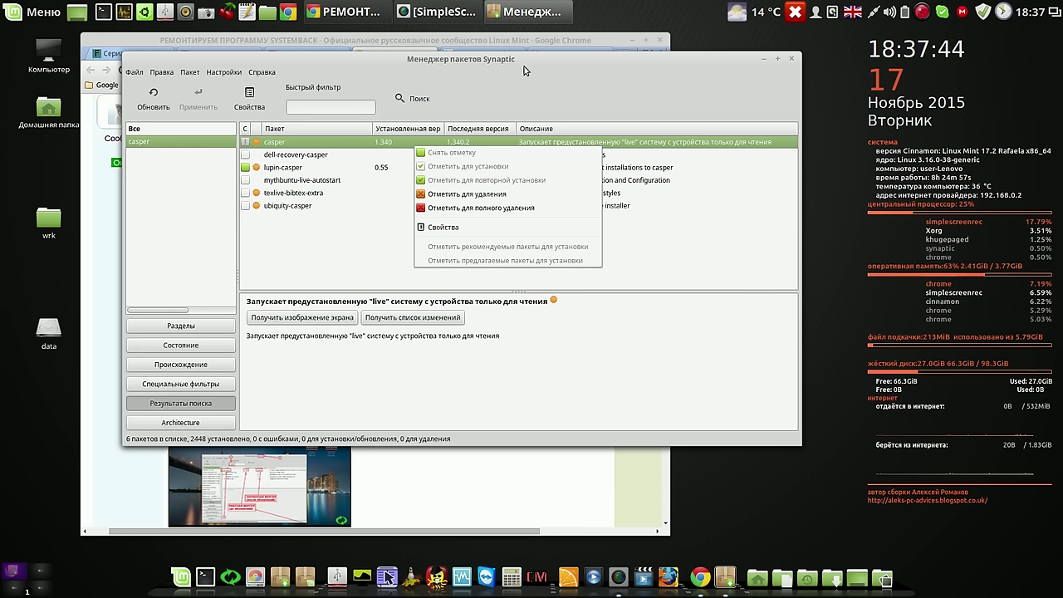
click(556, 41)
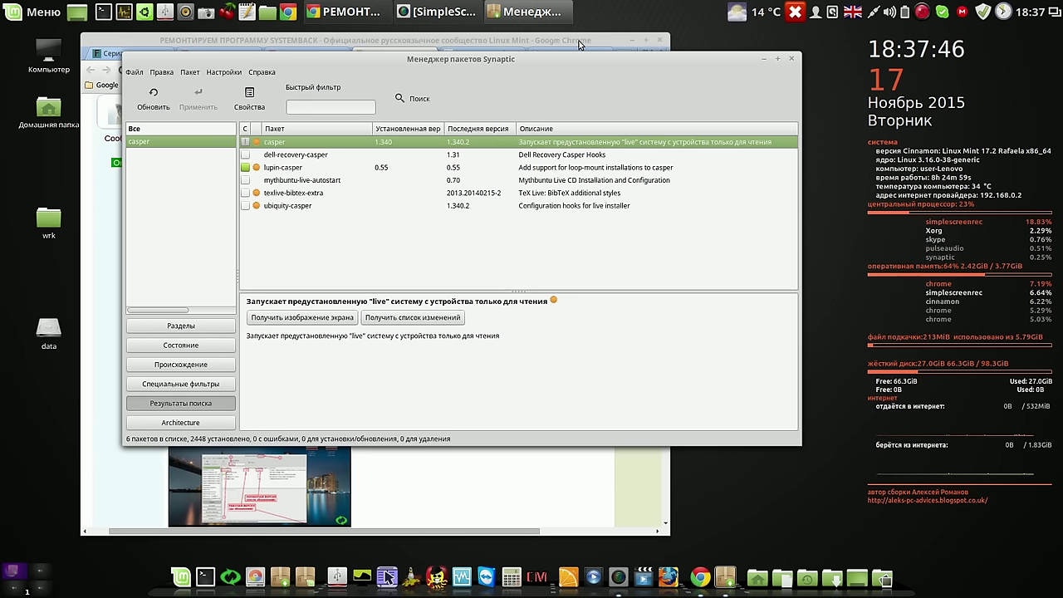
Switch to Chrome's Launchpad page for casper 1.340 (i386), then show the Menu's Офис applications
click(763, 59)
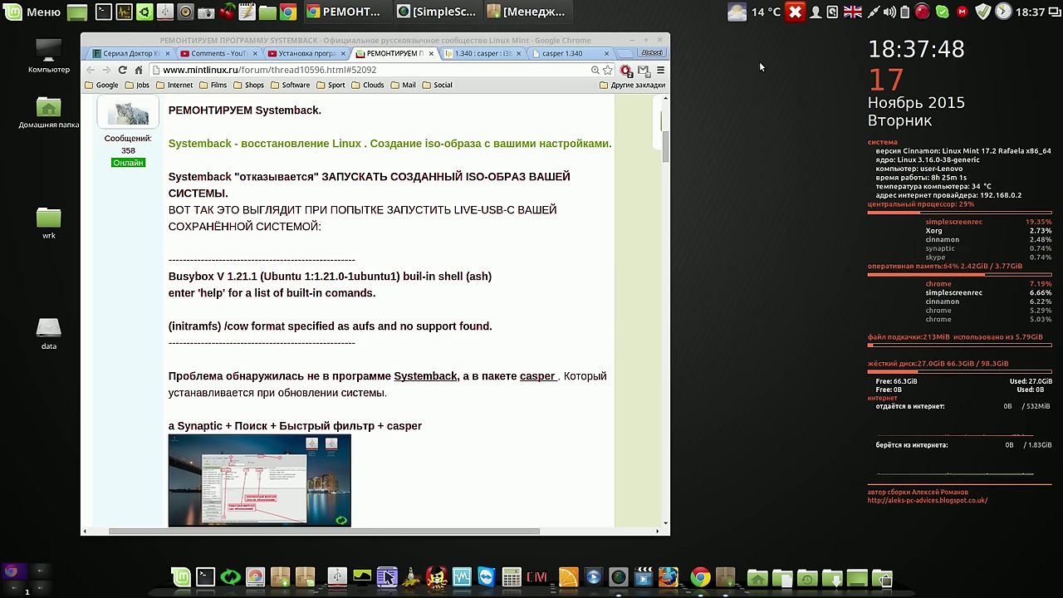
click(486, 54)
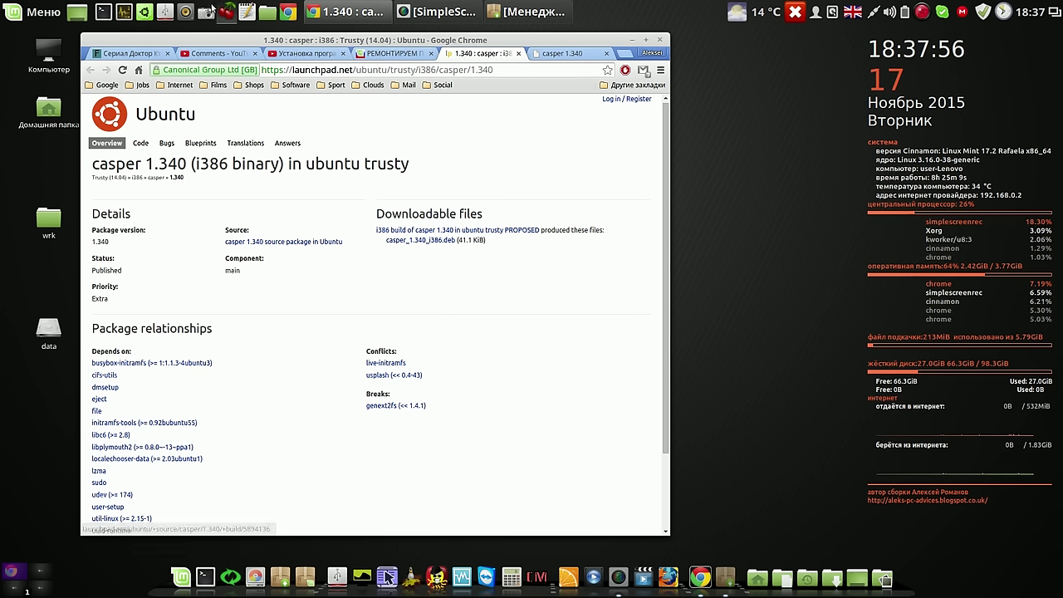
click(25, 15)
Start a LibreOffice 5.0 Writer document holding the i386 and amd64 casper 1.340 .deb links
mouse_move(100, 171)
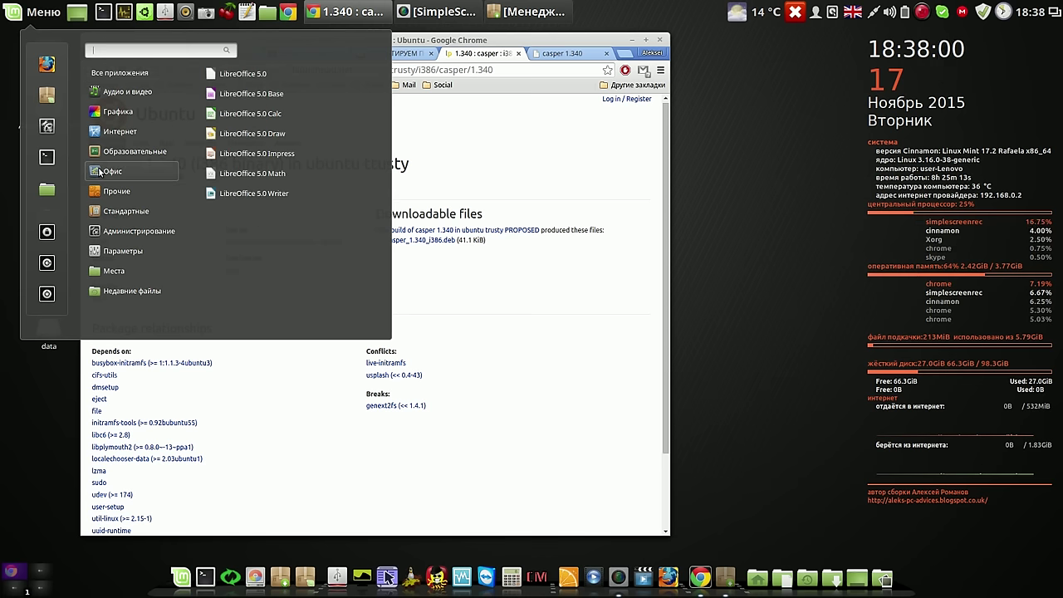
click(255, 197)
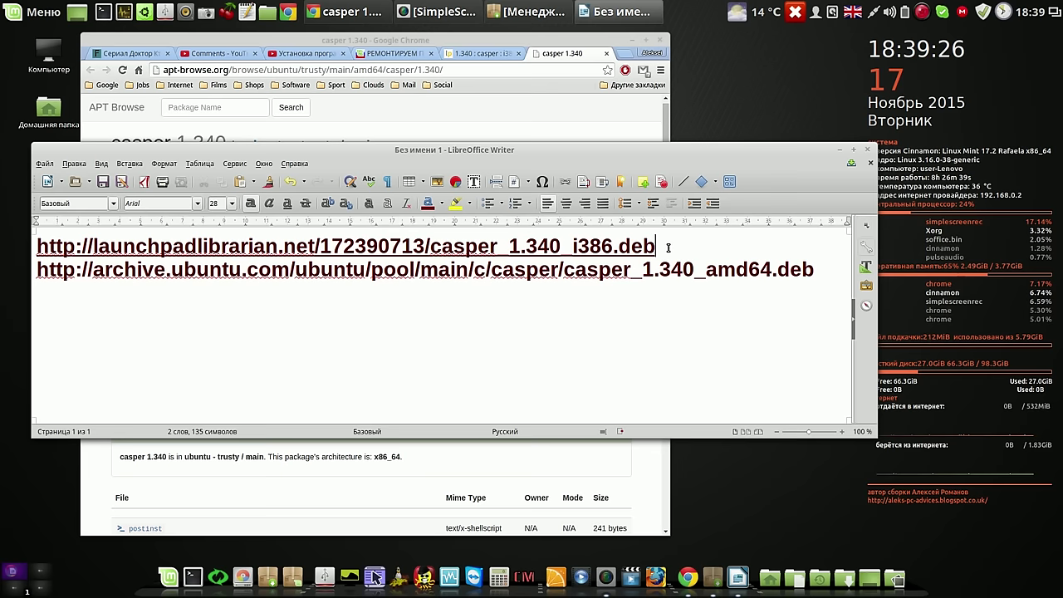
key(Return)
key(Return)
key(Return)
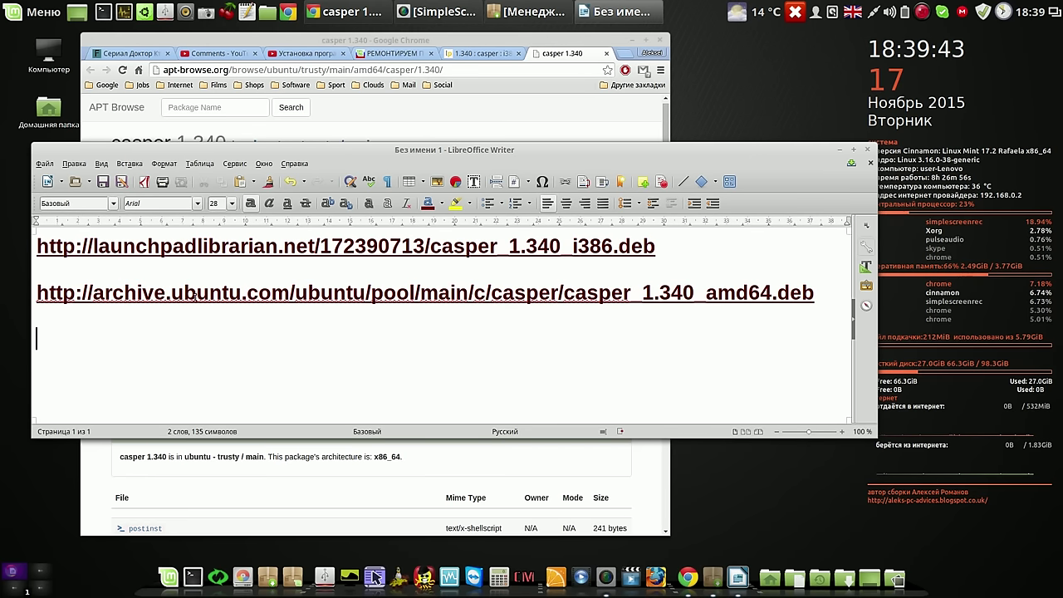
Save casper_1.340_amd64.deb into the Загрузки folder
click(839, 150)
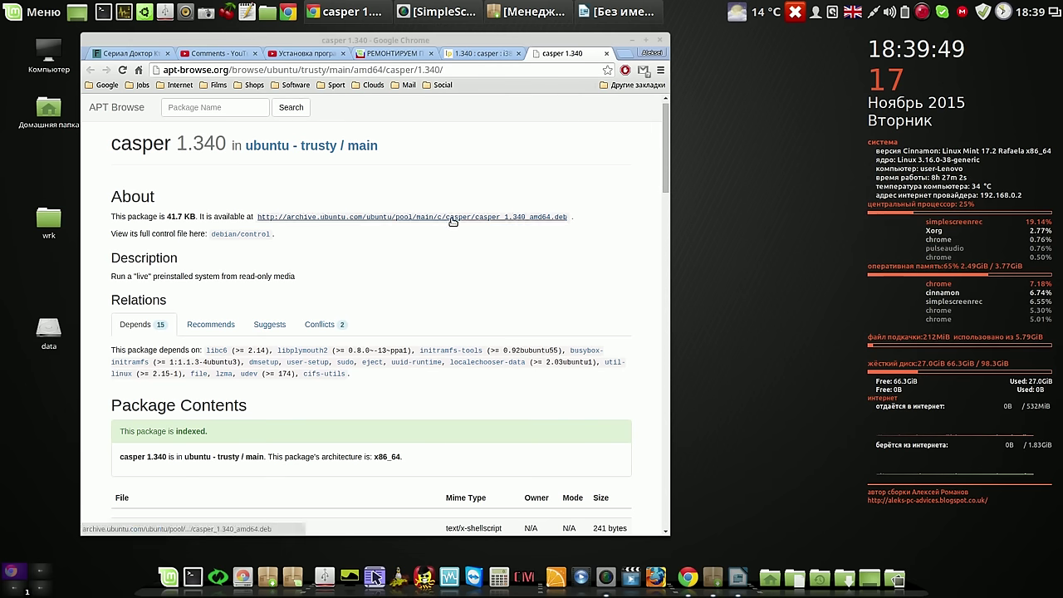
click(453, 218)
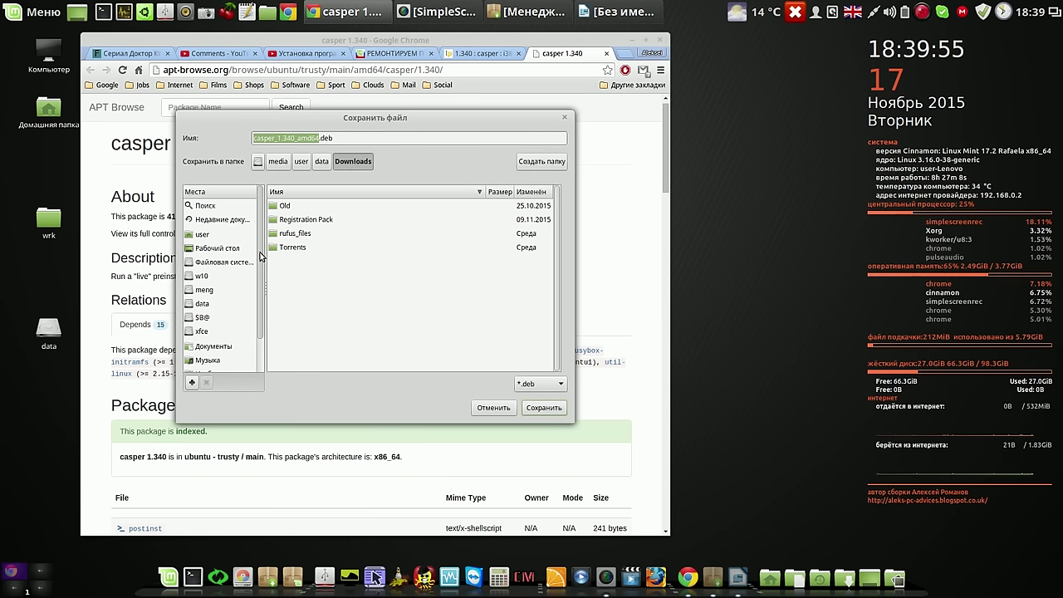
scroll(233, 299, down, 2)
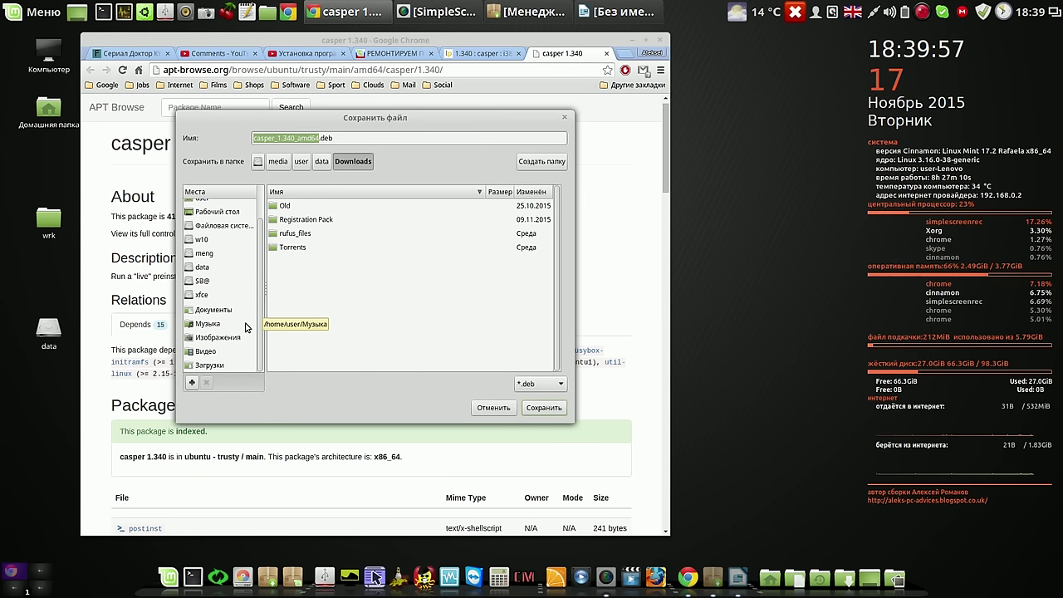
click(209, 365)
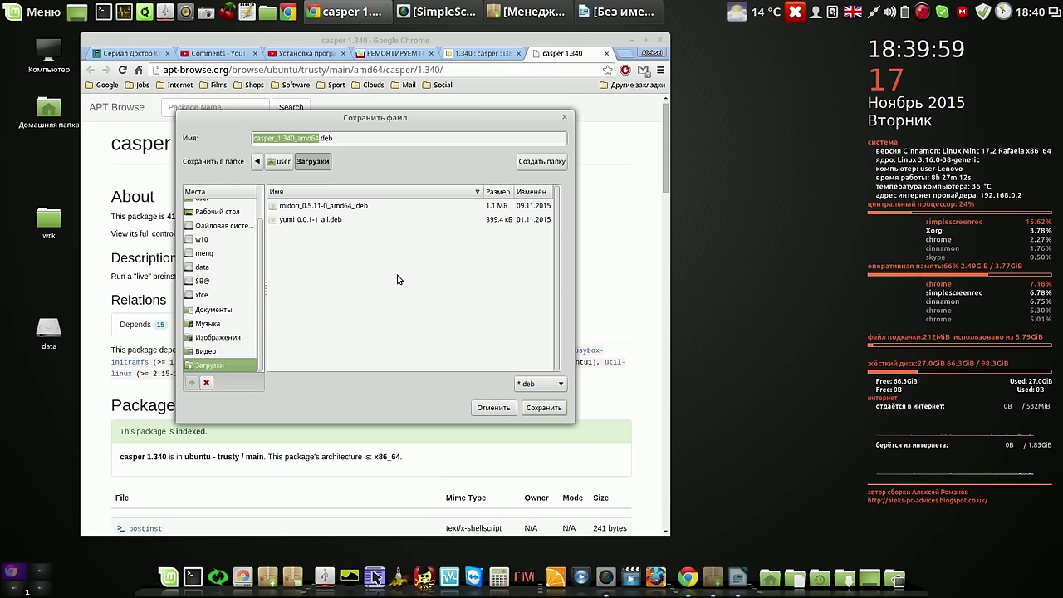
click(544, 408)
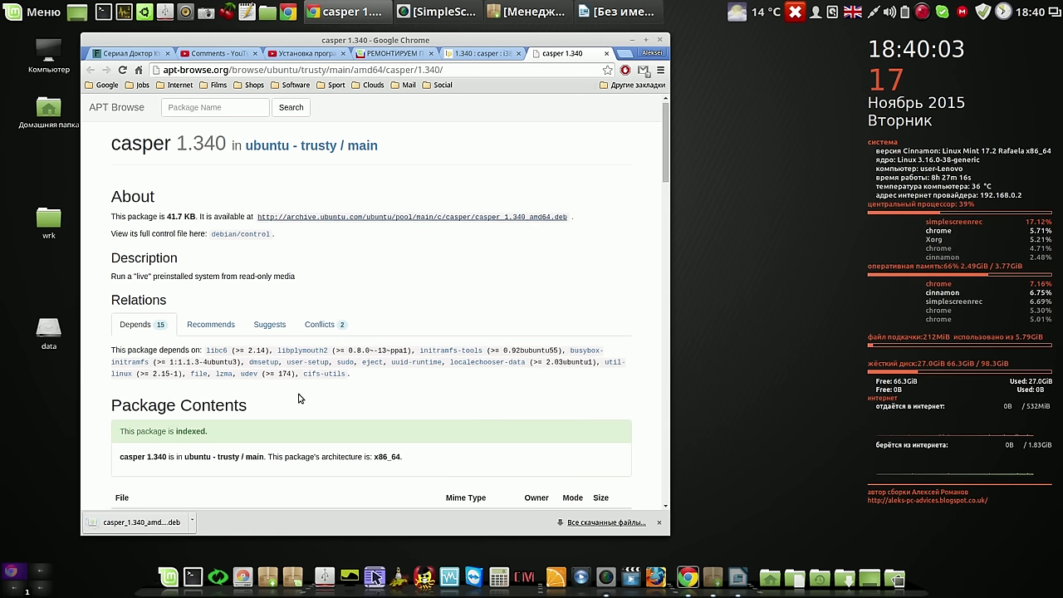
Download casper_1.340_i386.deb from the Launchpad casper 1.340 page
click(483, 55)
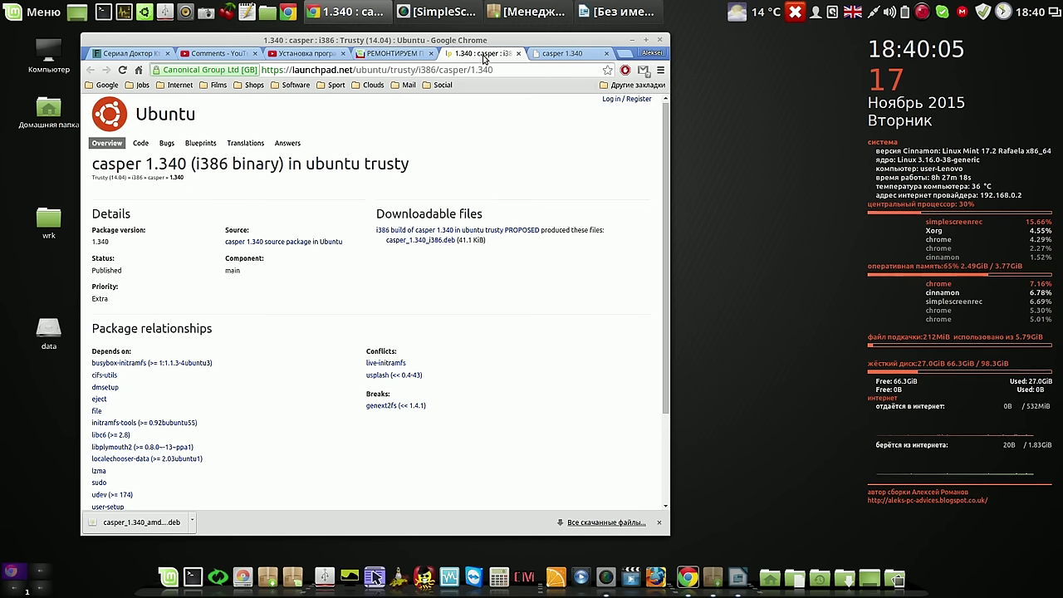
click(438, 240)
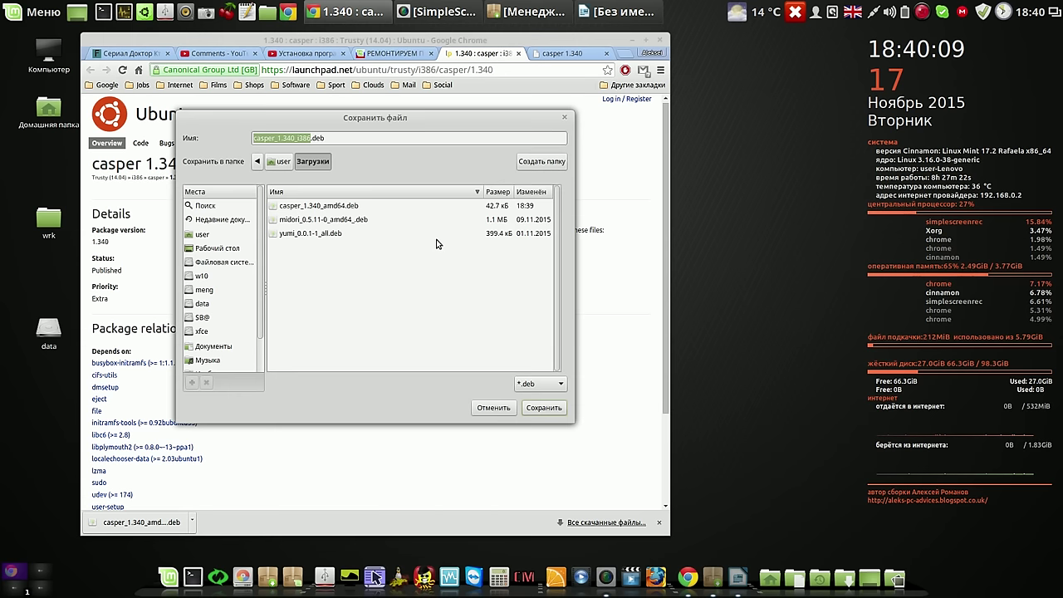
click(542, 408)
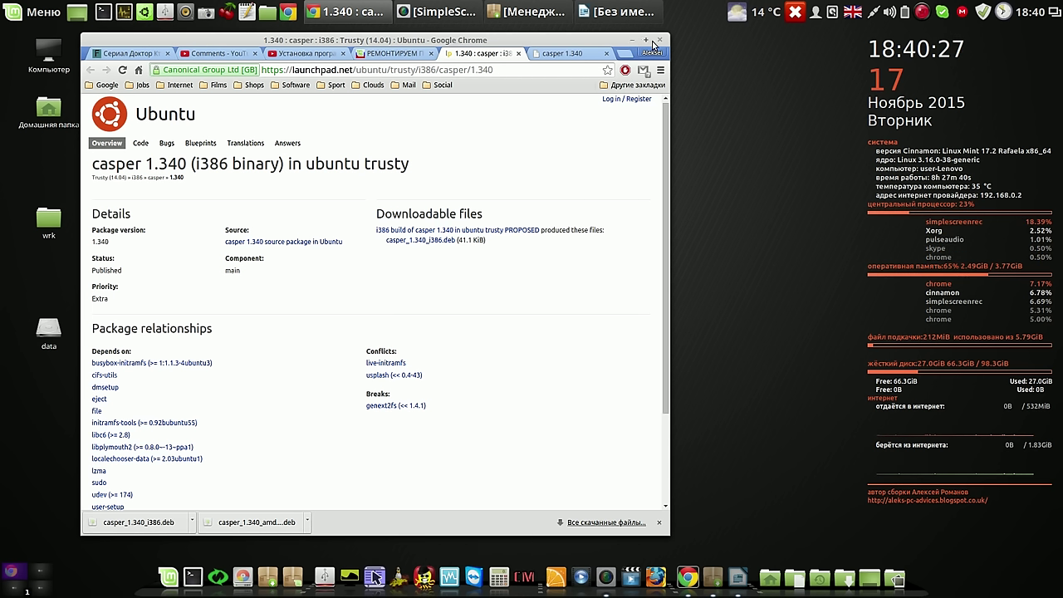
Open the Загрузки folder from Chrome's downloads page, clear the download list, and close Chrome
click(592, 522)
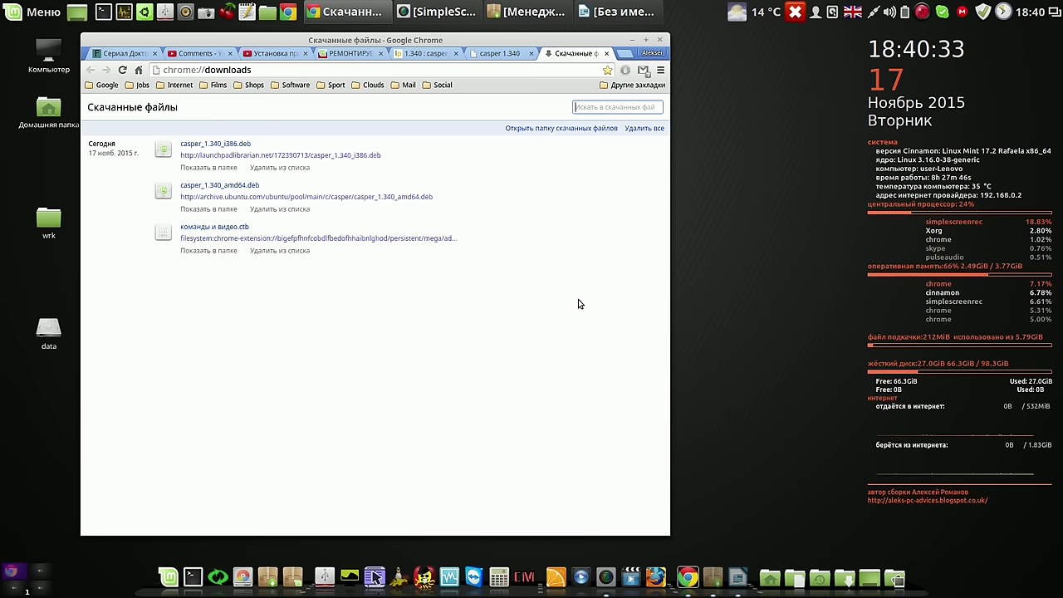
click(571, 129)
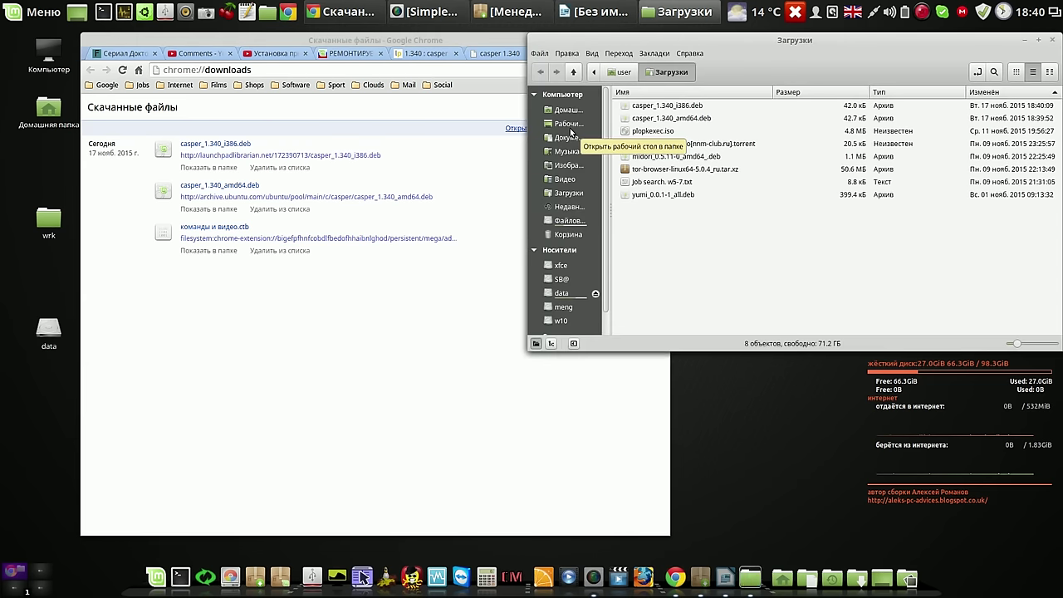
click(427, 324)
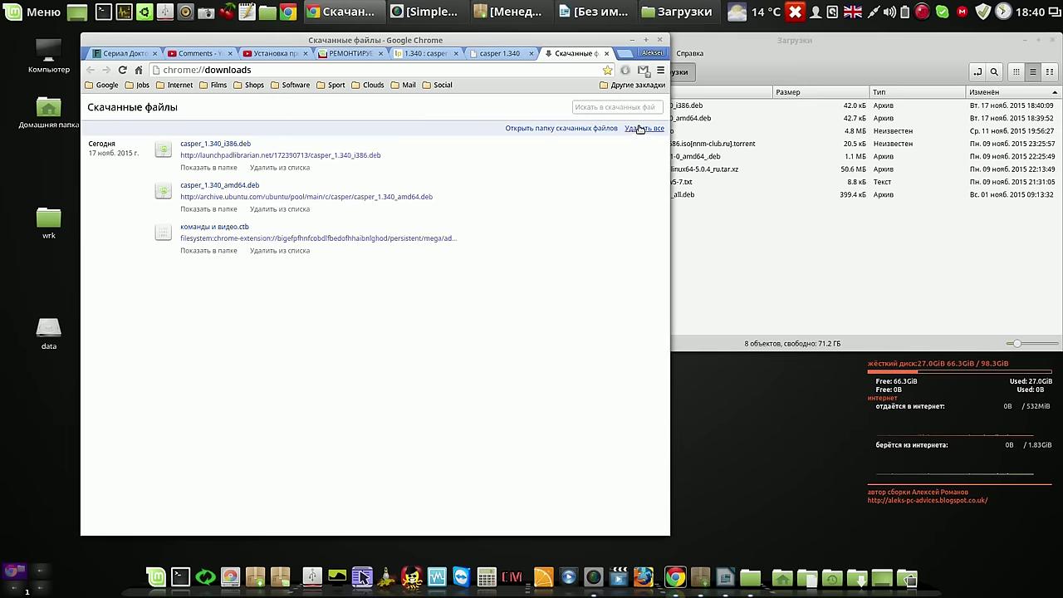
click(641, 129)
click(606, 53)
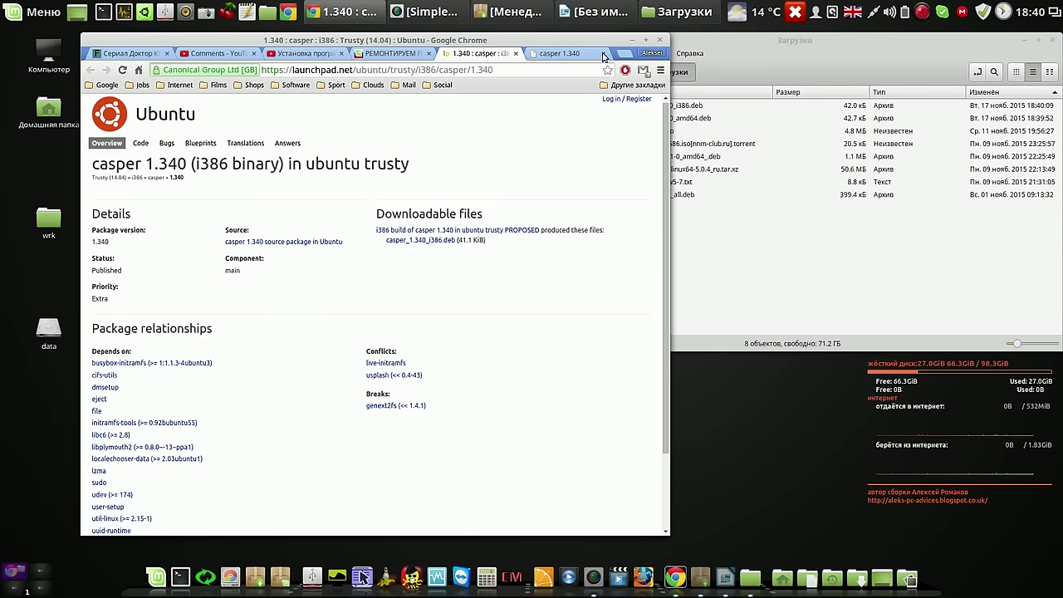
click(659, 40)
drag(752, 40, 323, 63)
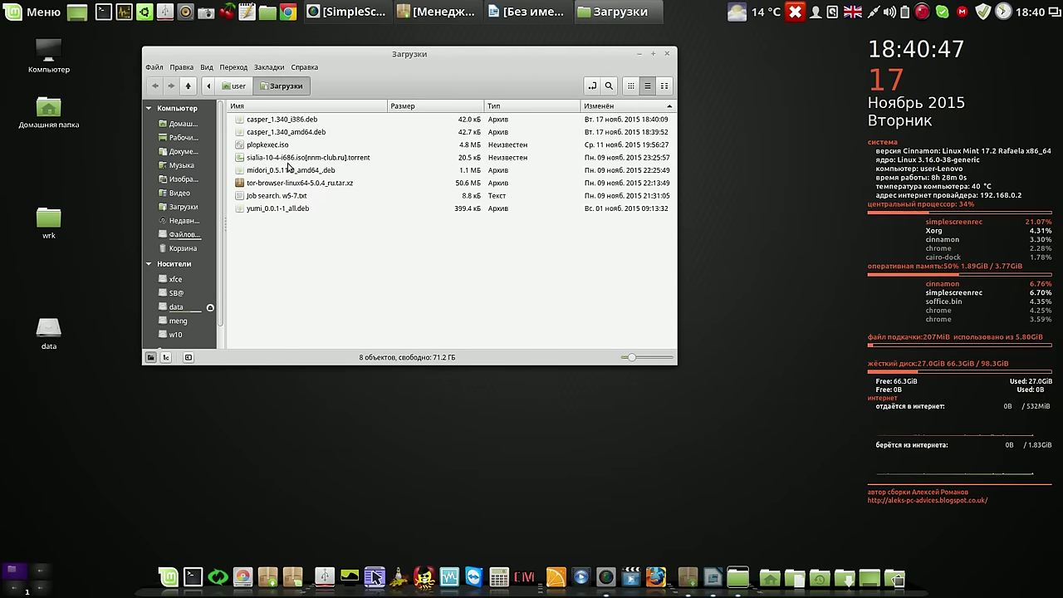
Select casper_1.340_amd64.deb (42.7 kB) and casper_1.340_i386.deb (42.0 kB) in Загрузки to inspect them
click(320, 135)
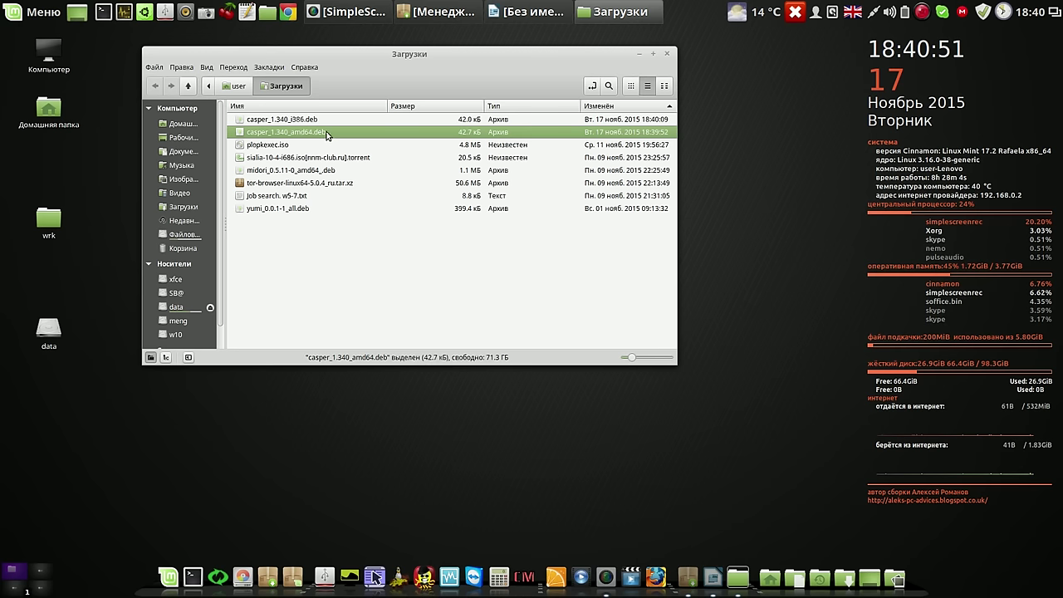
click(303, 121)
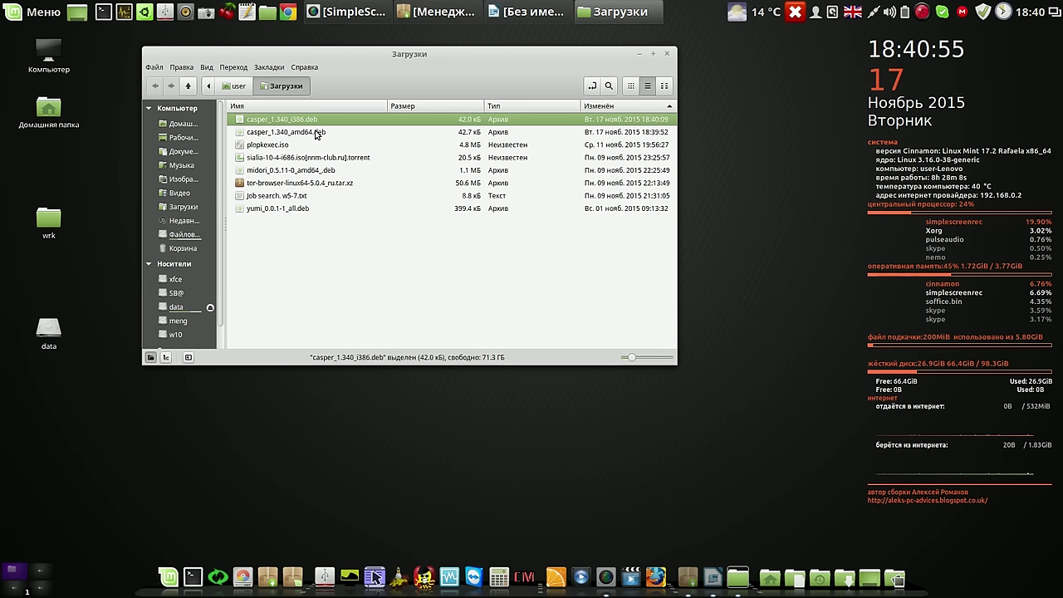
click(315, 133)
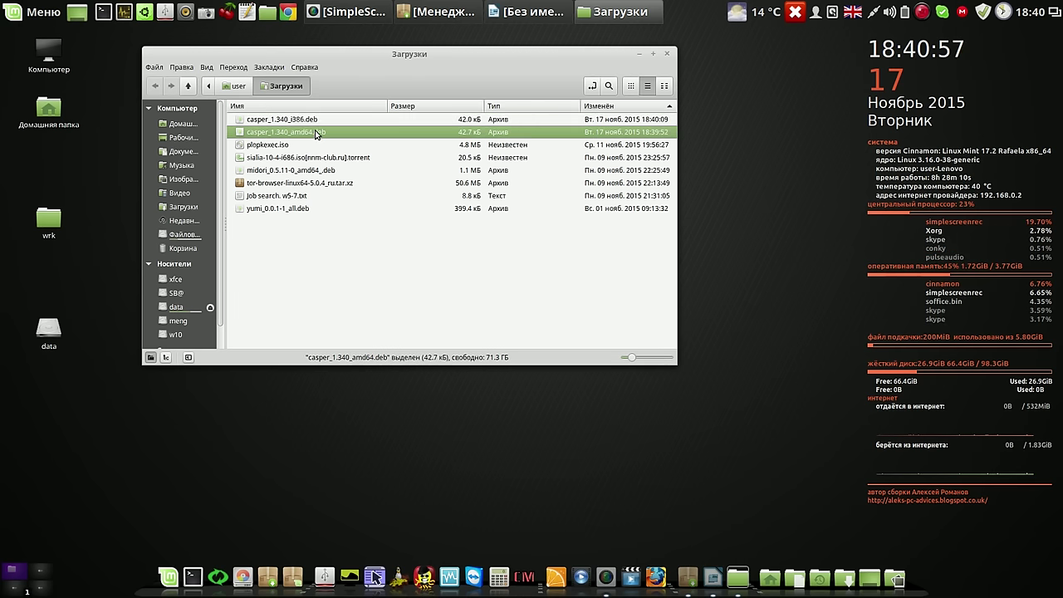
Close the Загрузки folder and close the Writer download-links document without saving it
click(669, 55)
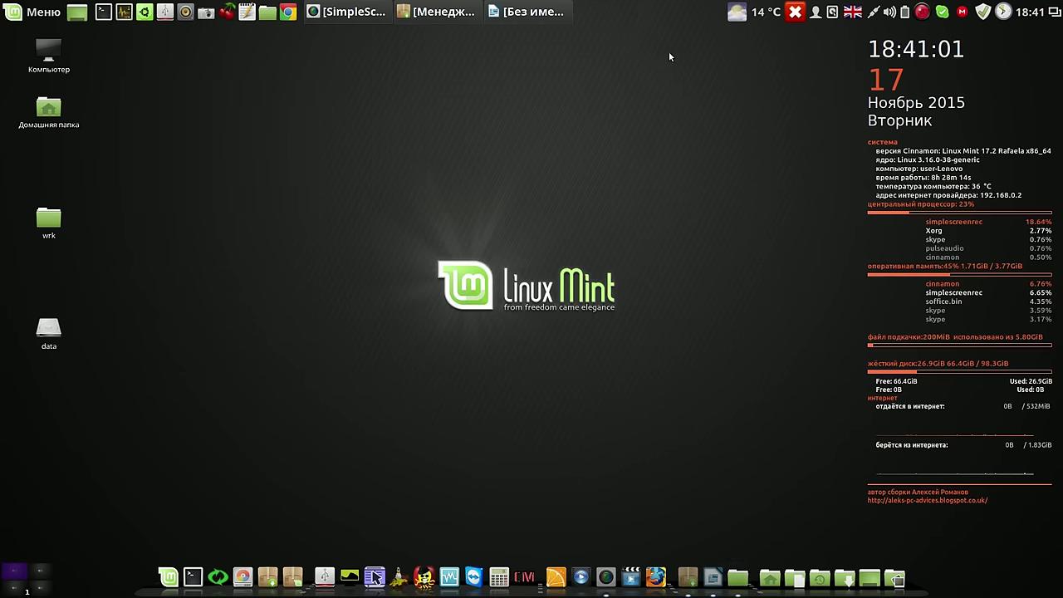
click(538, 14)
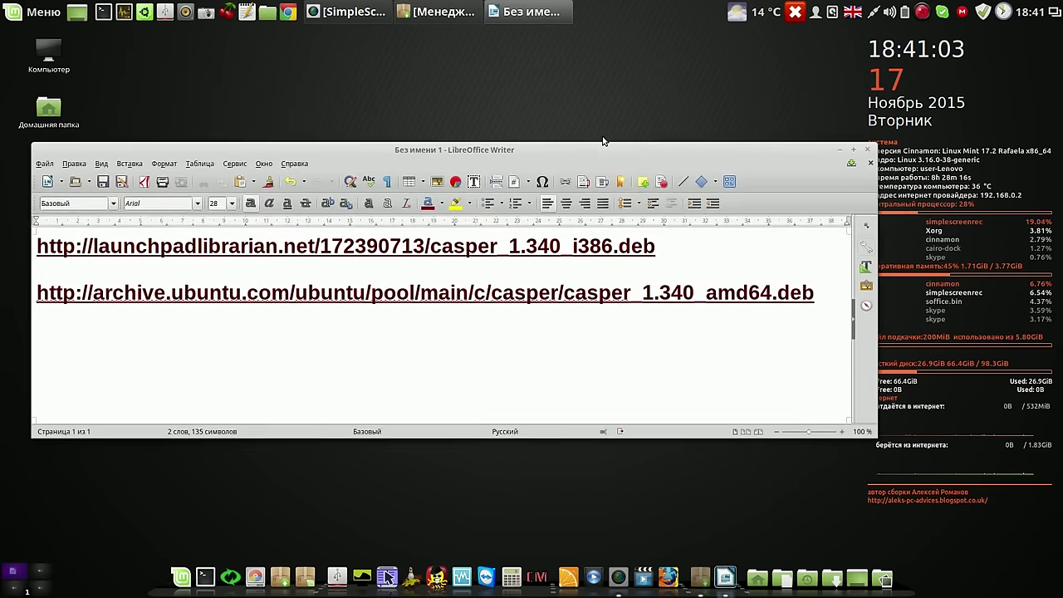
drag(603, 140, 577, 85)
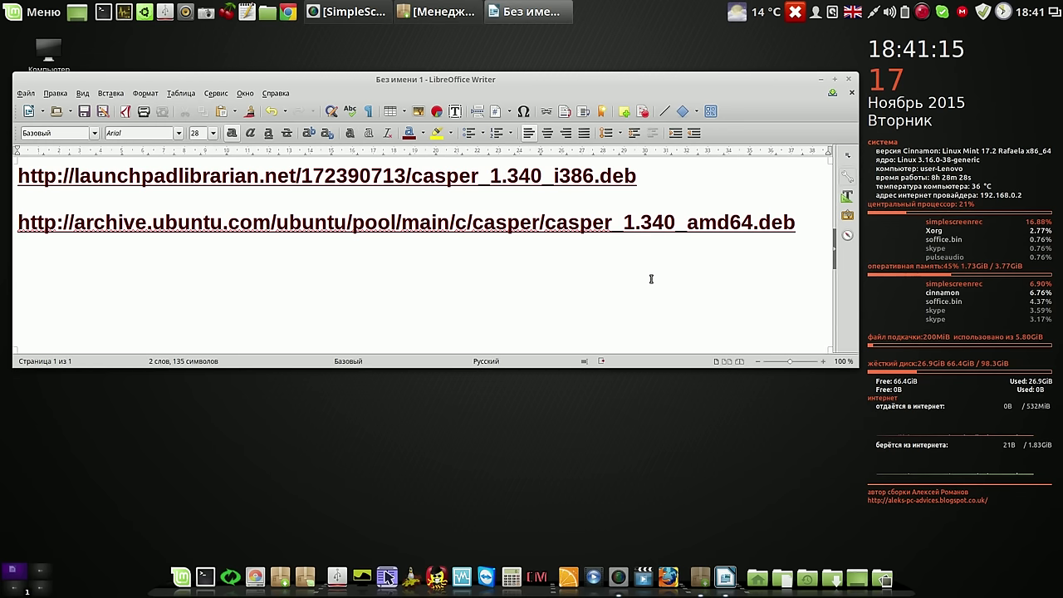
click(848, 81)
click(420, 249)
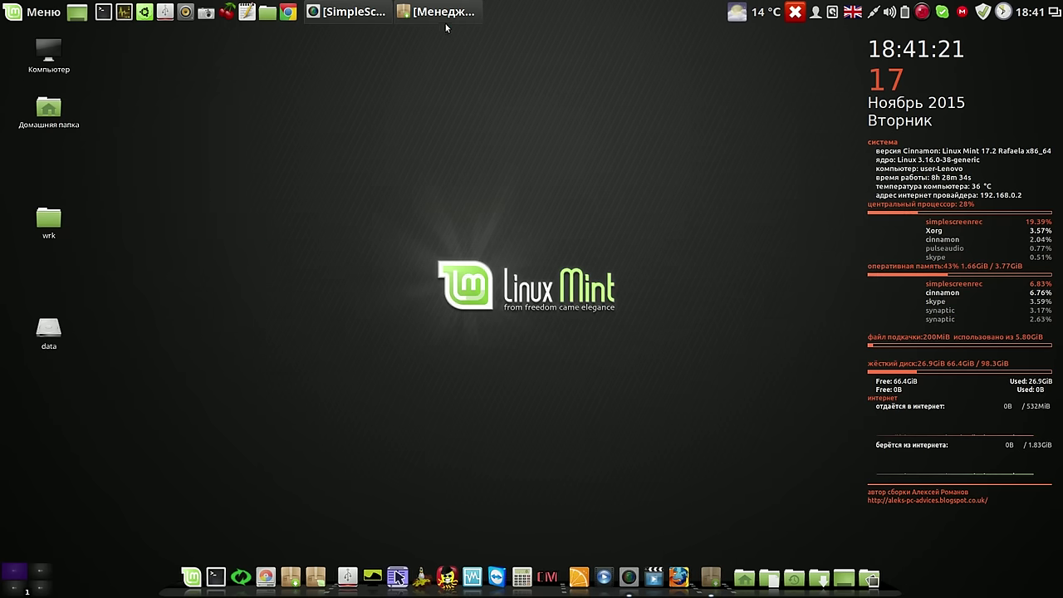
Reload Synaptic's package information from the repositories, showing the individual files being fetched
click(444, 13)
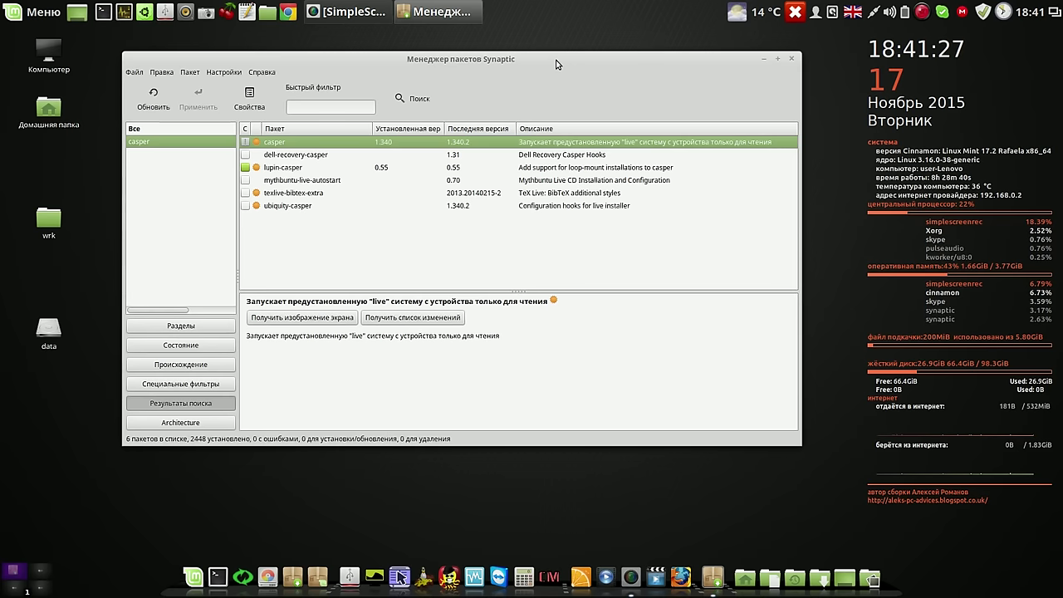
mouse_move(557, 64)
mouse_down()
mouse_move(532, 83)
mouse_move(542, 65)
mouse_up()
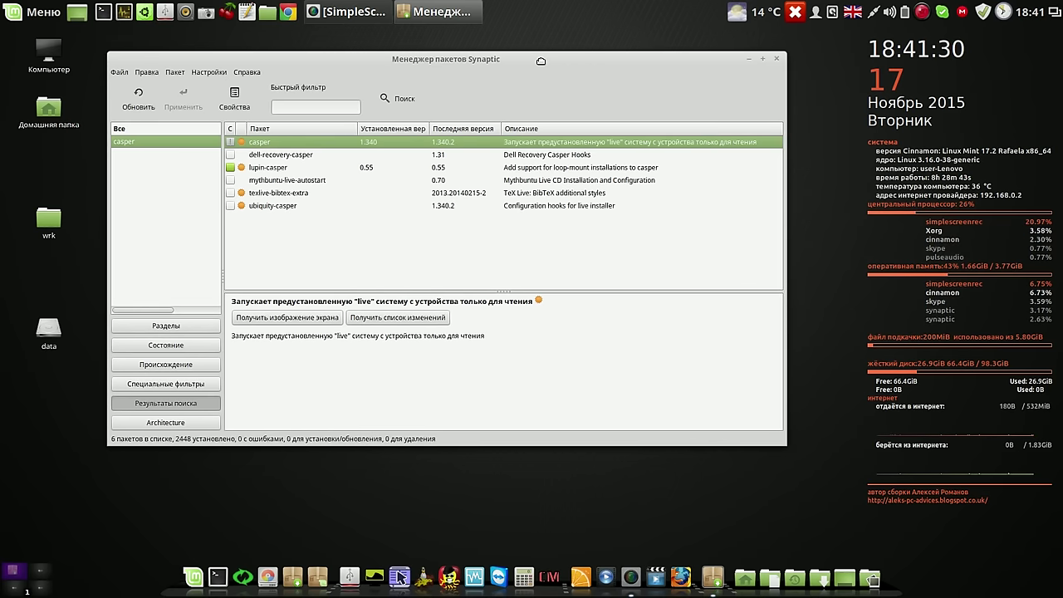
click(139, 97)
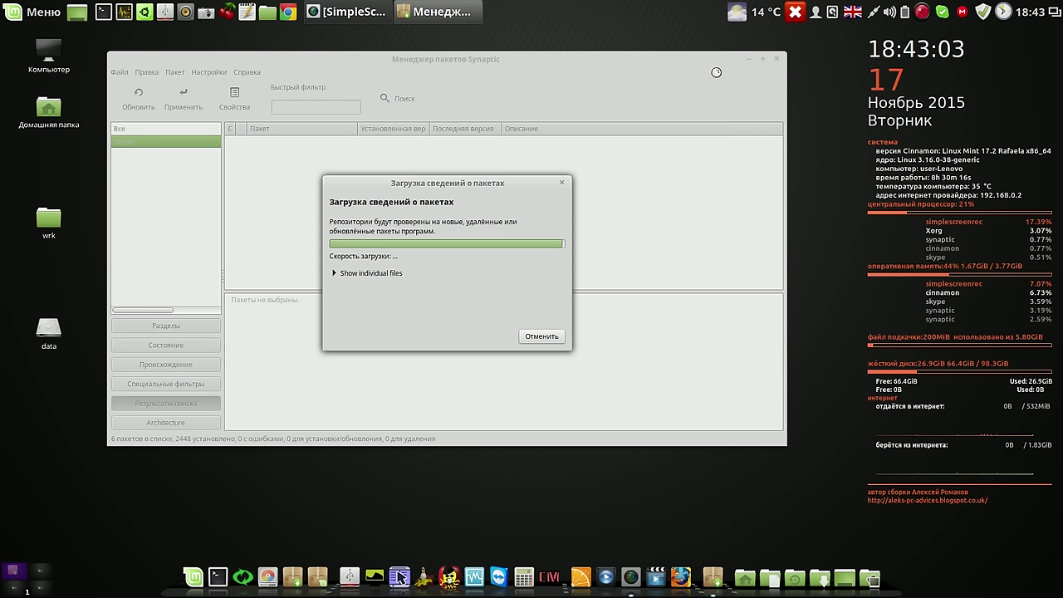
click(335, 274)
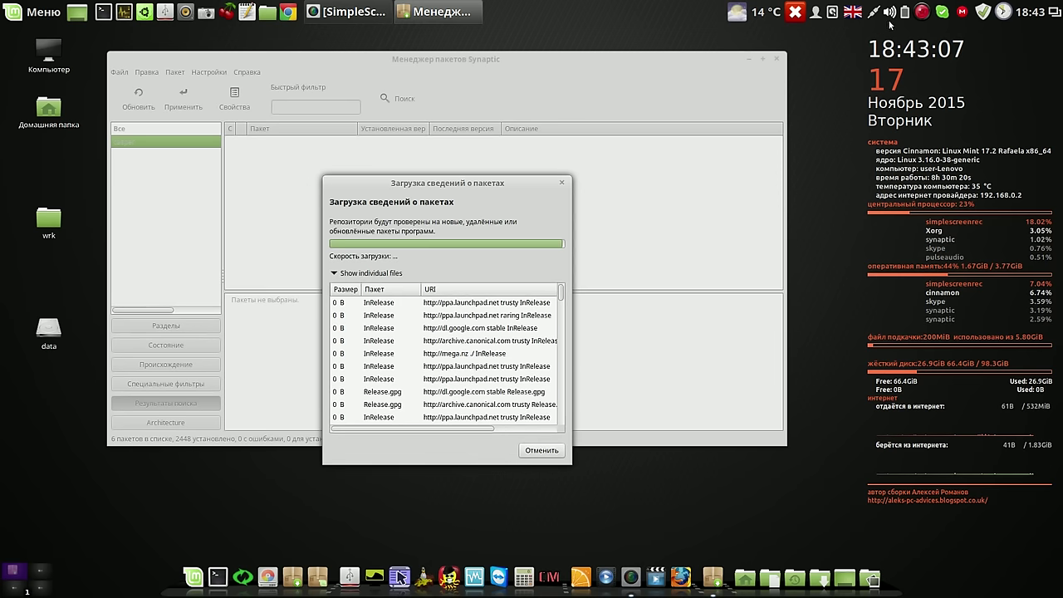
click(923, 12)
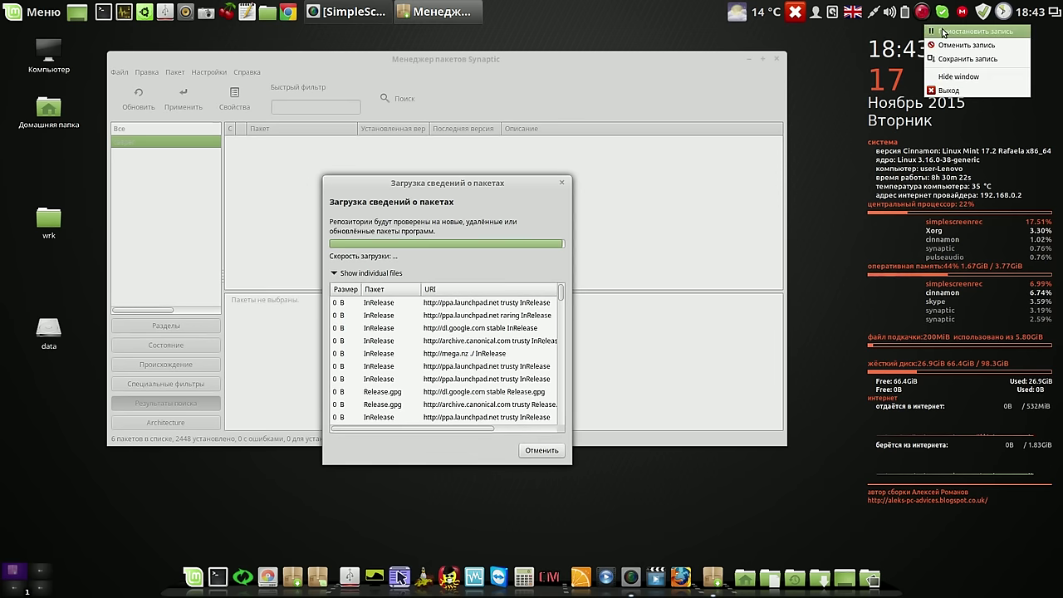
click(964, 31)
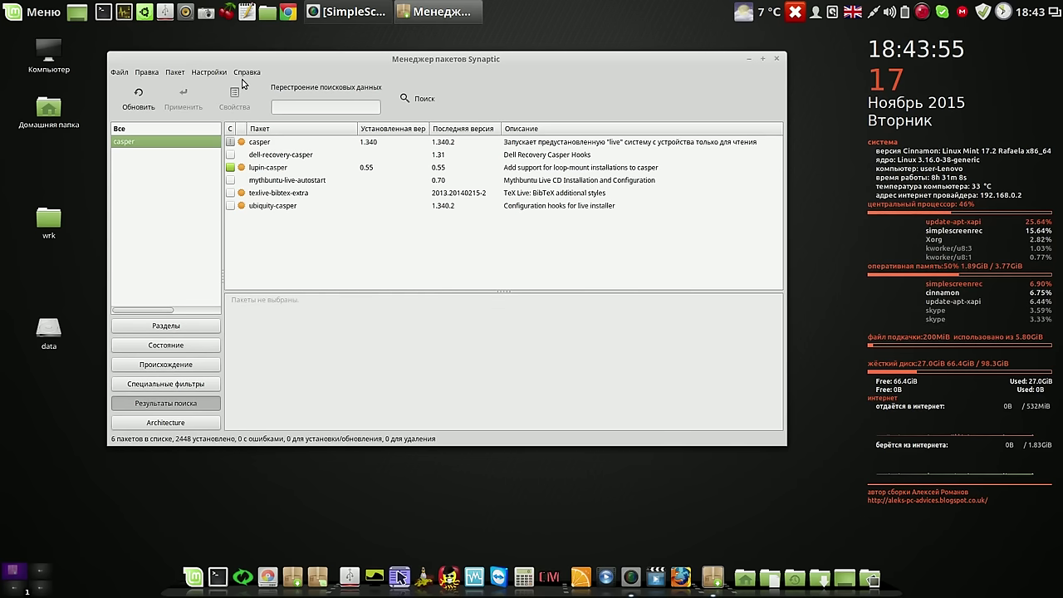
click(208, 72)
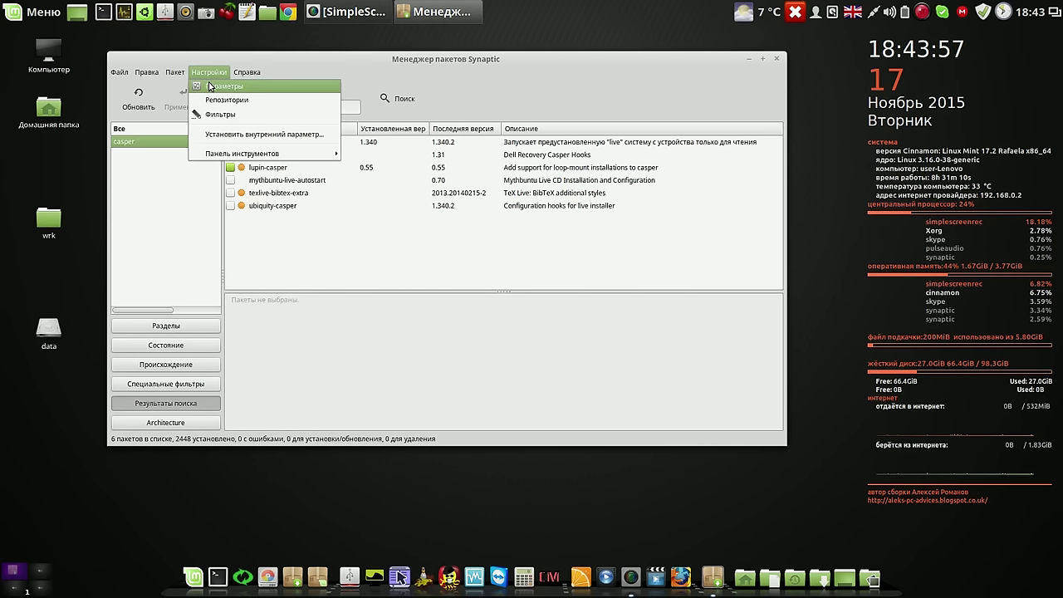
click(210, 87)
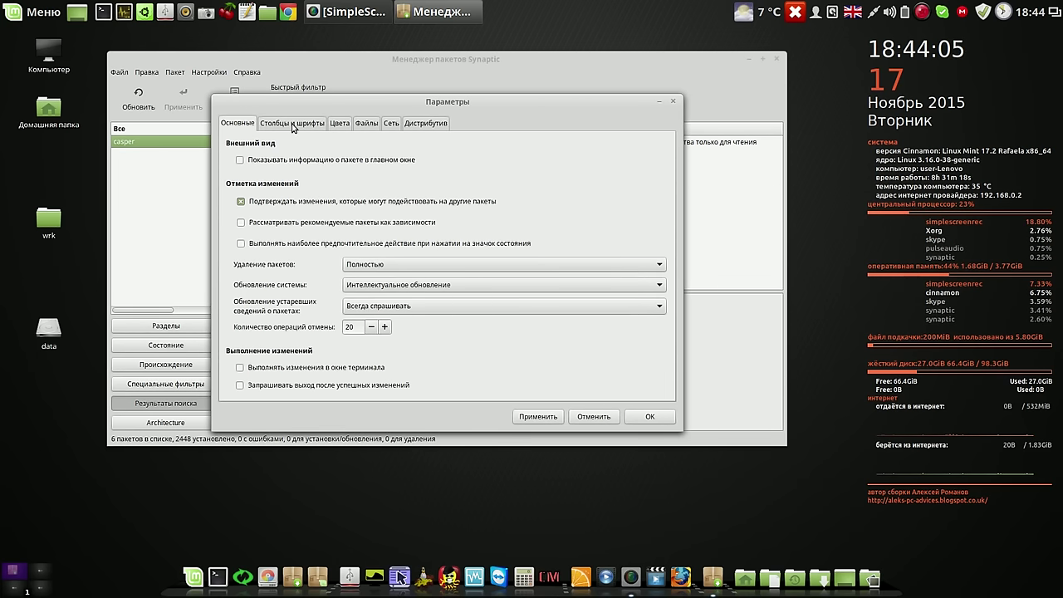
key(Escape)
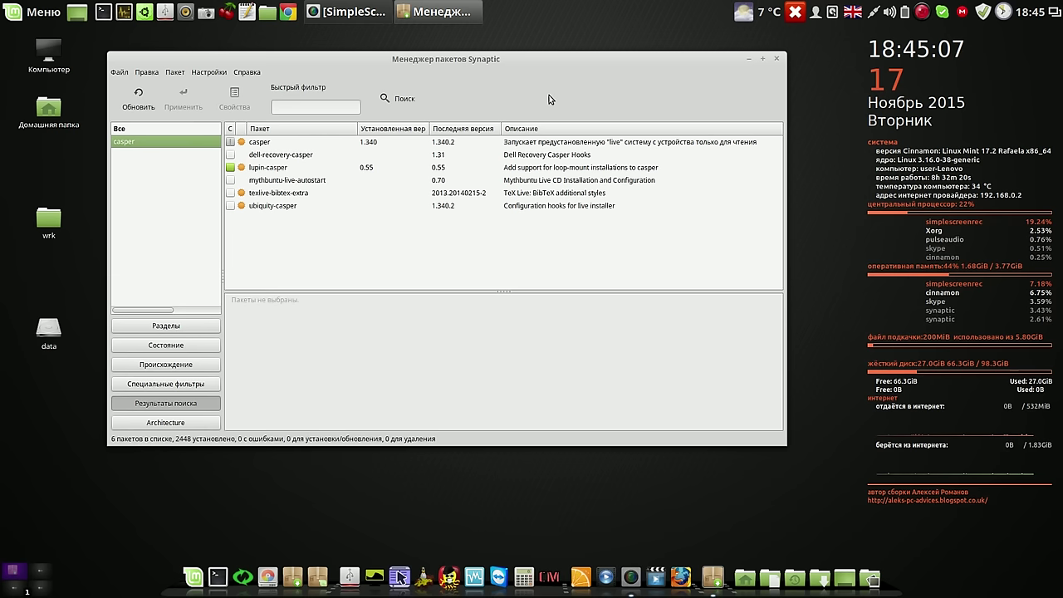
Completely remove casper and lupin-casper, accepting live-boot and live-boot-initramfs-tools as replacements, and apply
click(262, 144)
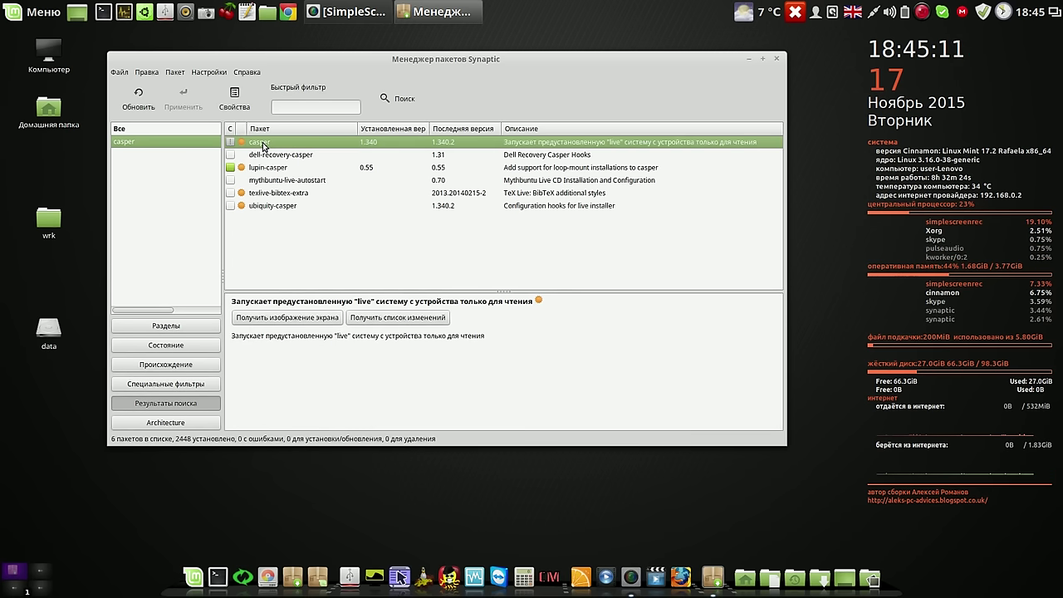
right_click(264, 147)
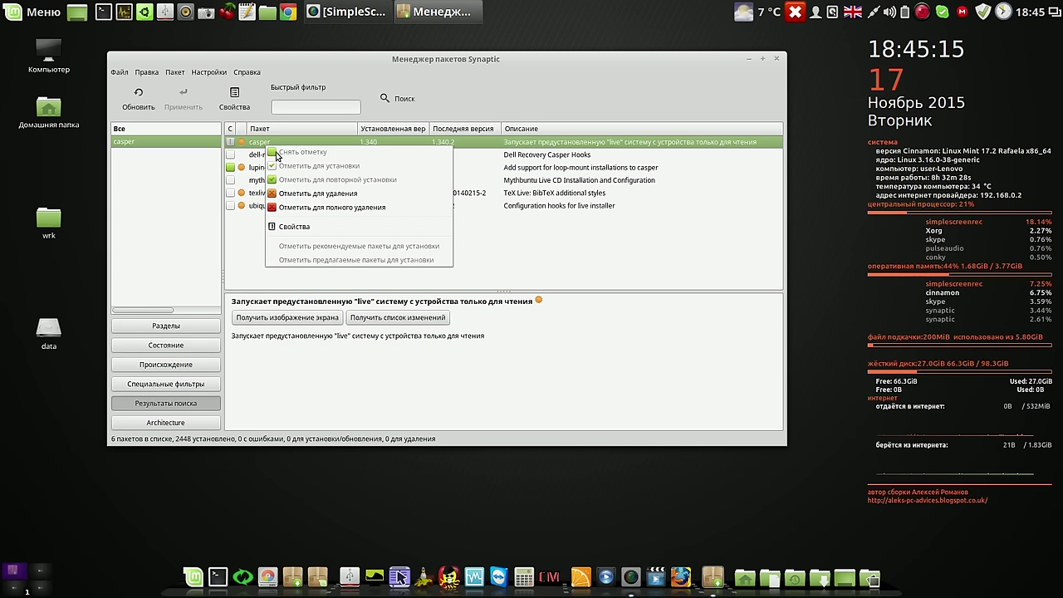
click(325, 210)
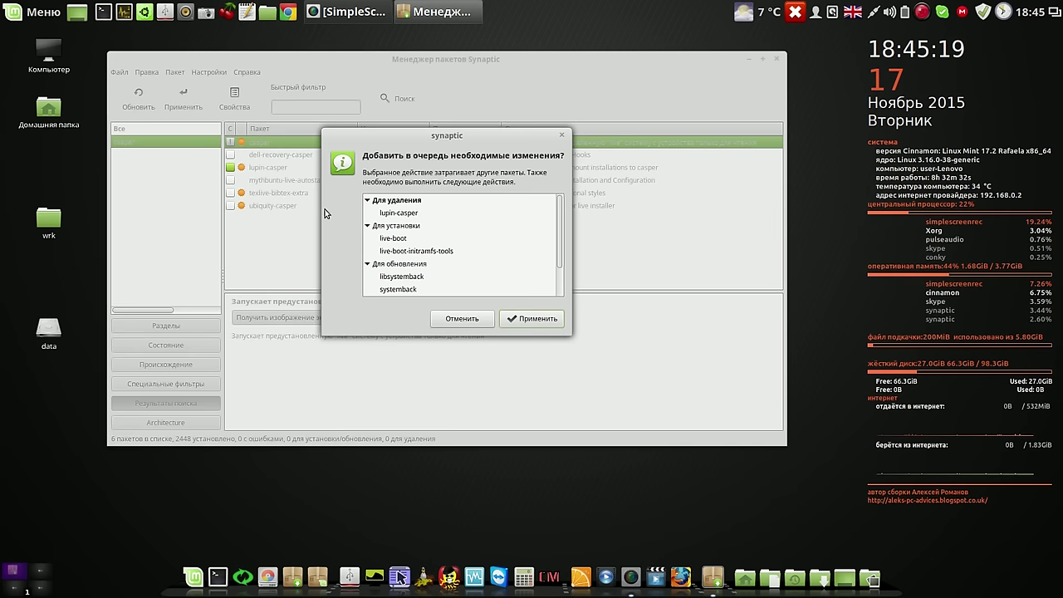
click(528, 319)
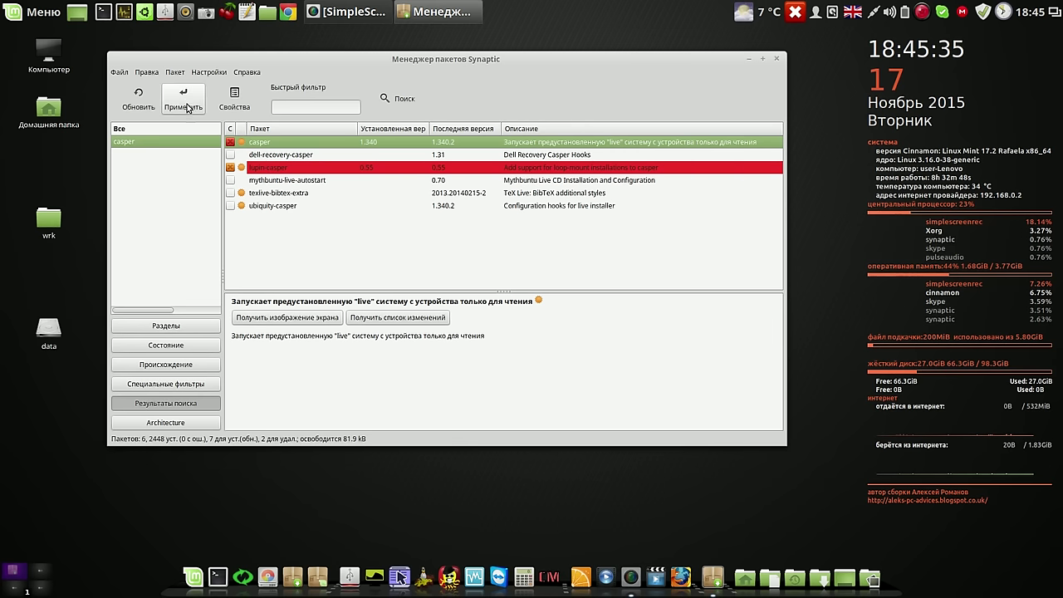
click(185, 103)
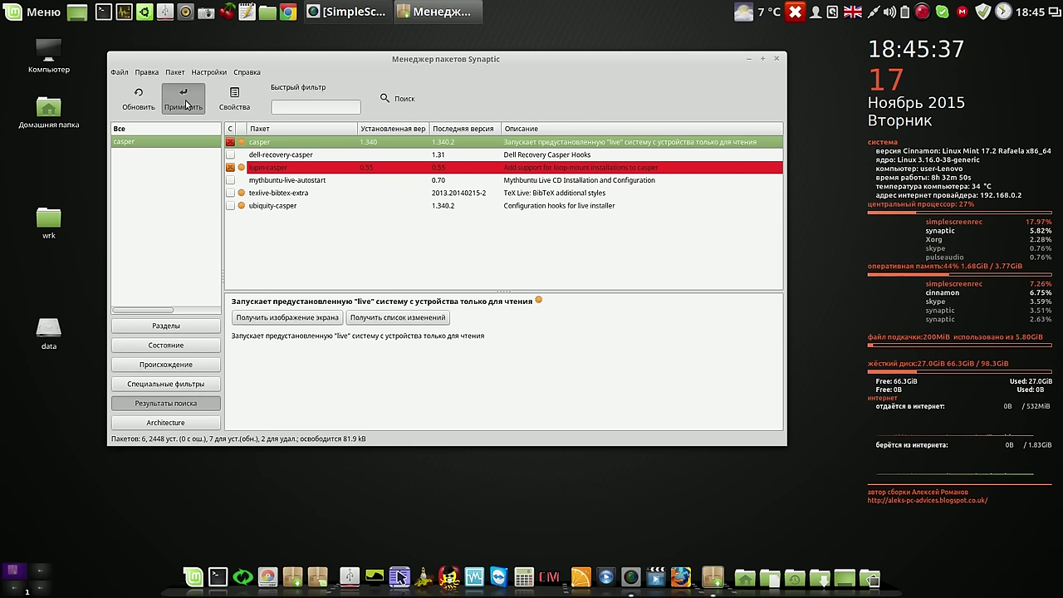
click(540, 380)
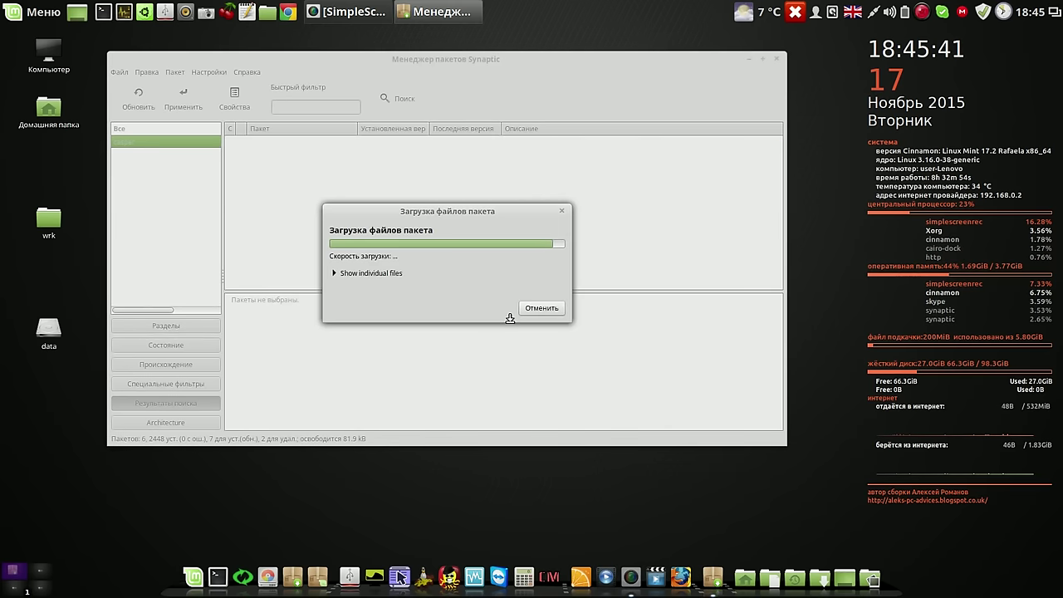
click(297, 282)
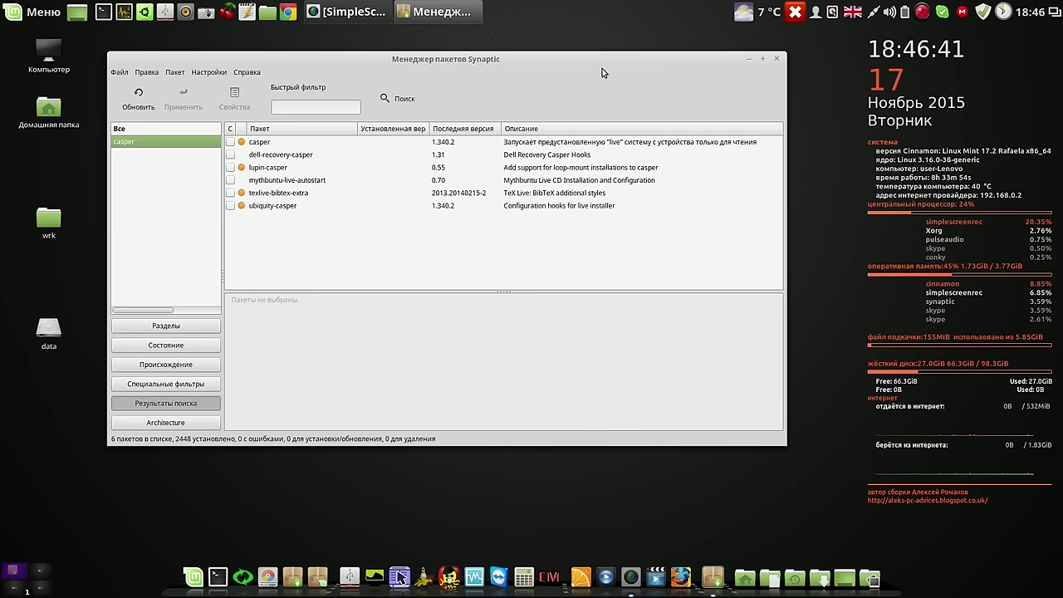
Mark casper and lupin-casper for installation and apply the 2 new packages (49.1 kB)
click(233, 144)
click(233, 144)
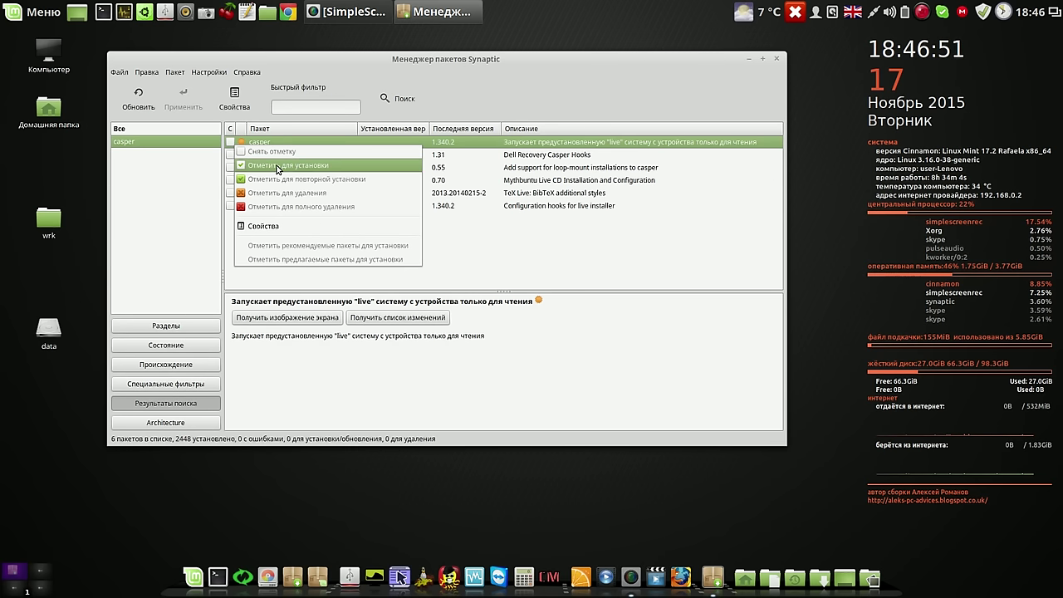
click(277, 166)
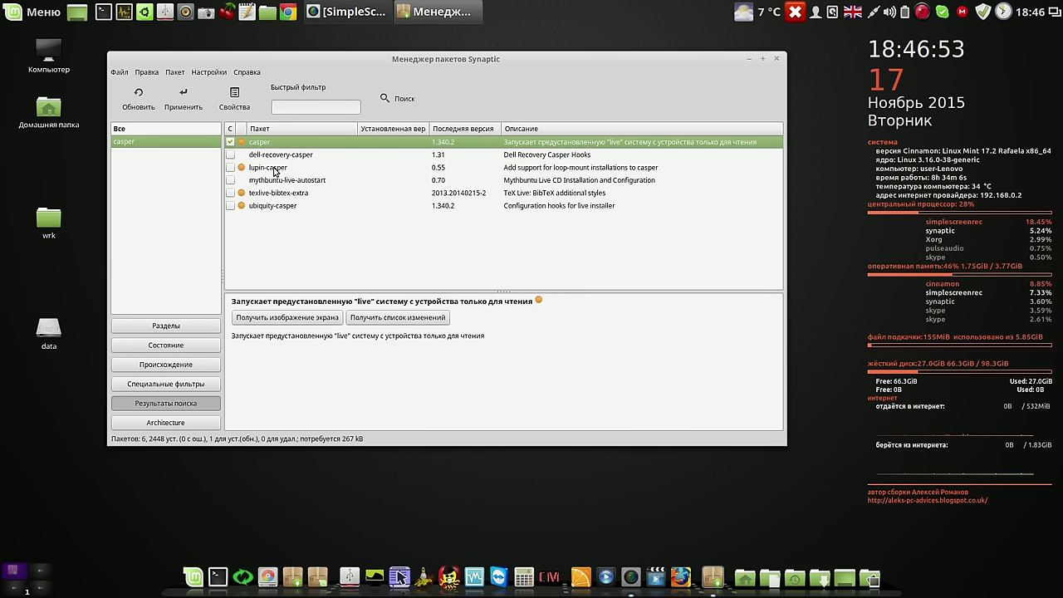
click(231, 170)
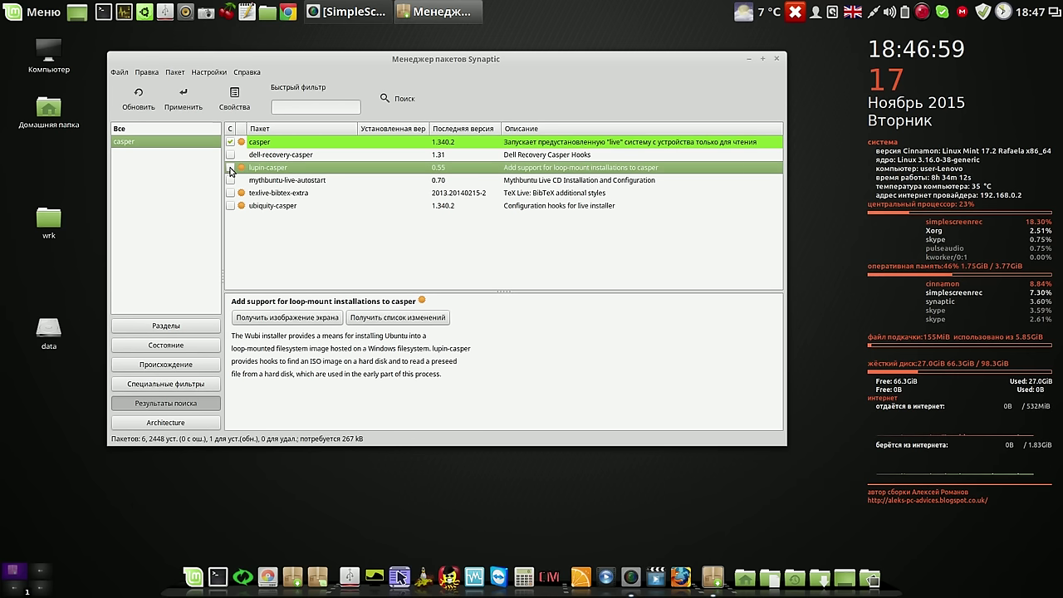
click(231, 170)
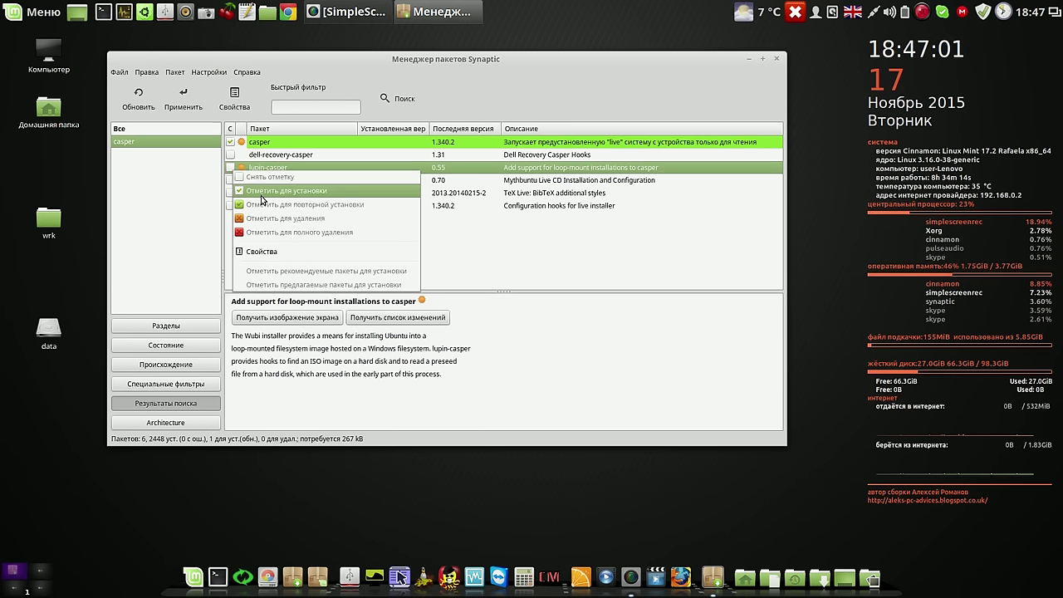
click(282, 192)
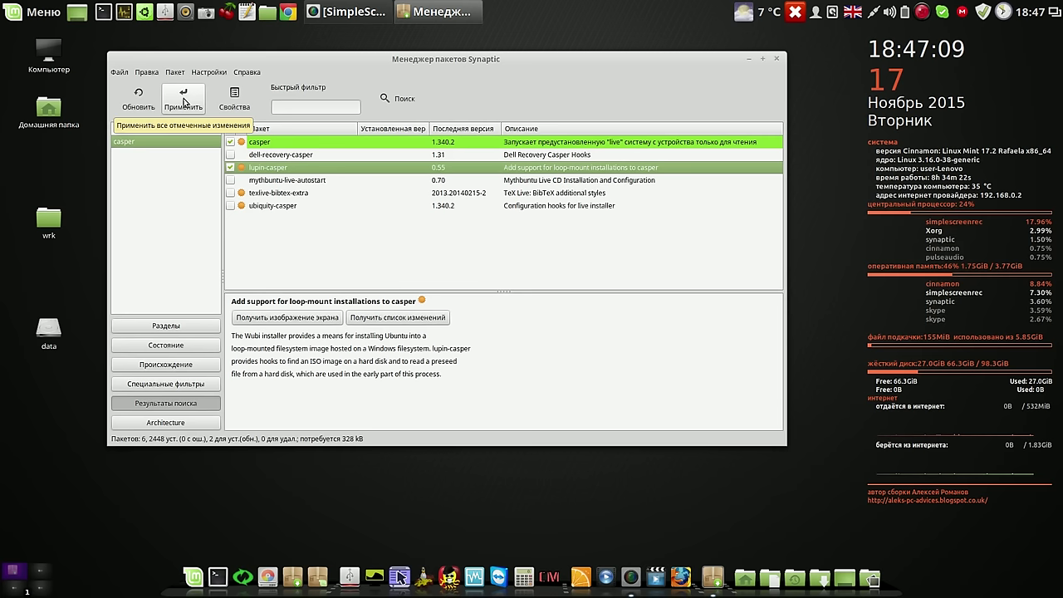
click(184, 102)
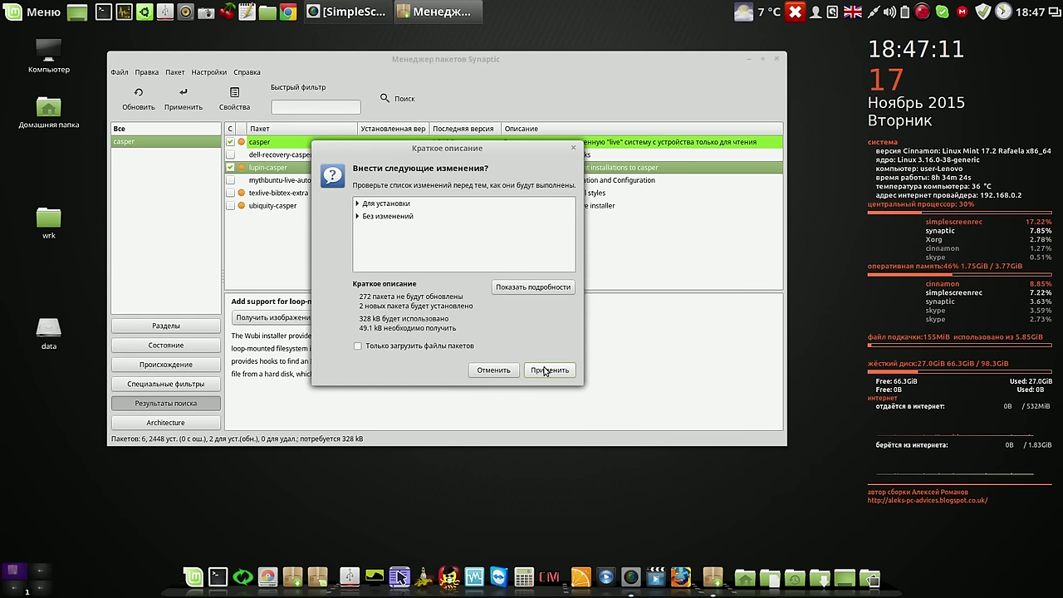
click(546, 370)
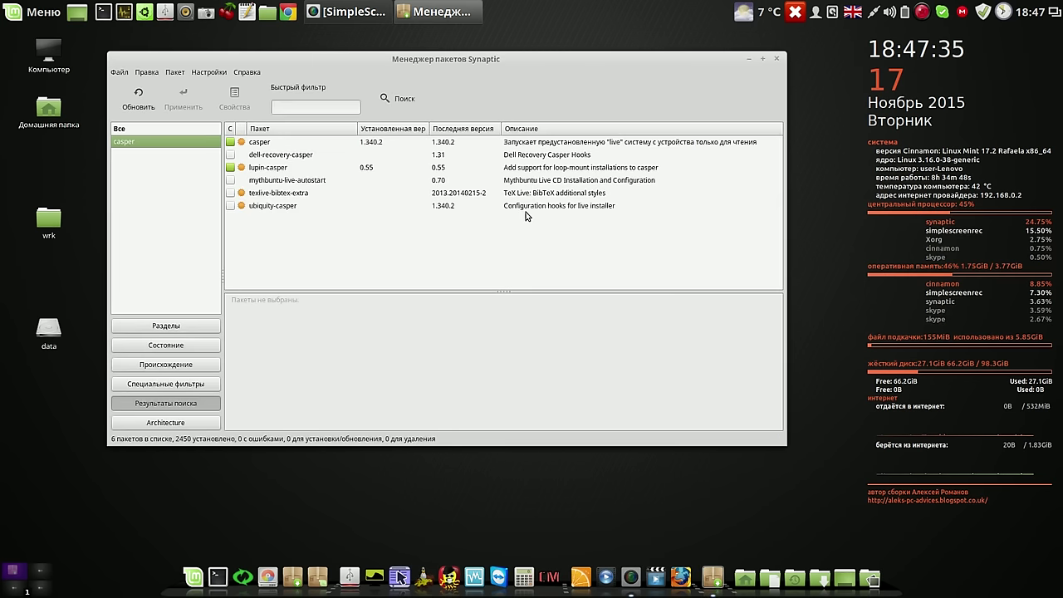
click(379, 146)
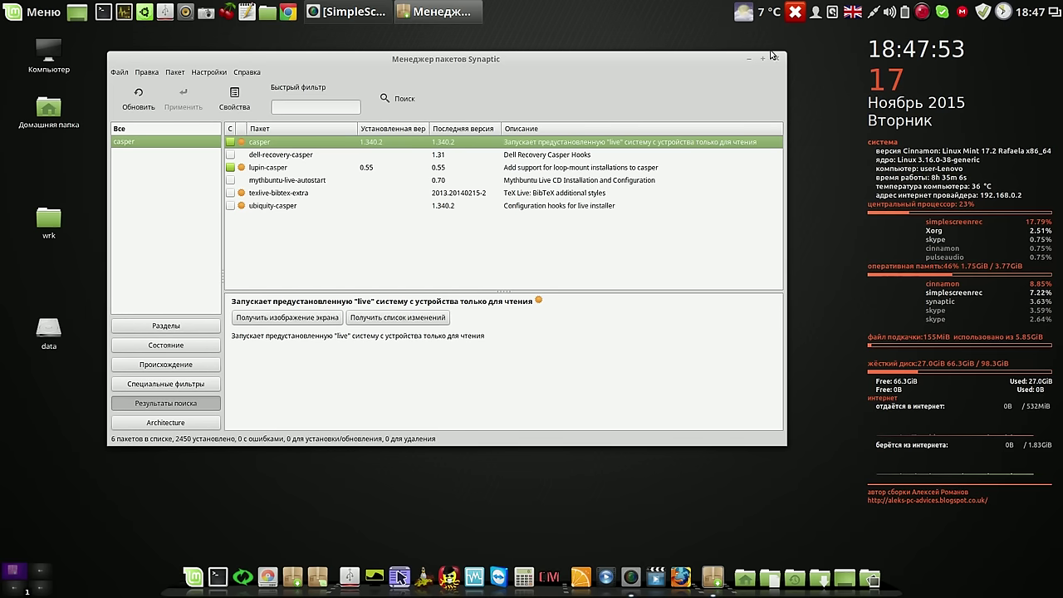
drag(531, 62, 515, 52)
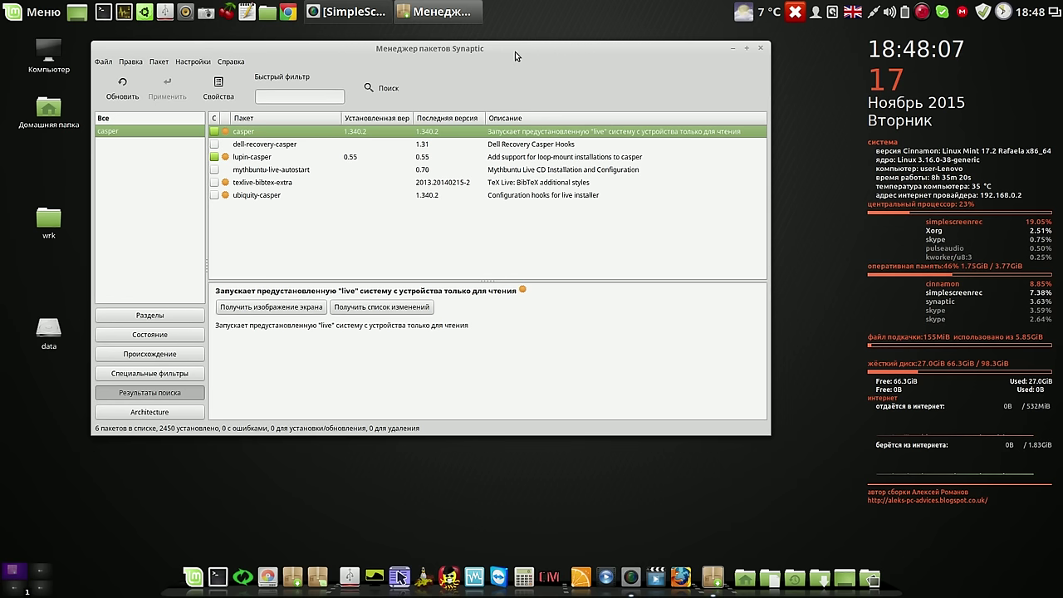
Confirm Update Manager reports no updates needed, then close it and Synaptic
click(983, 12)
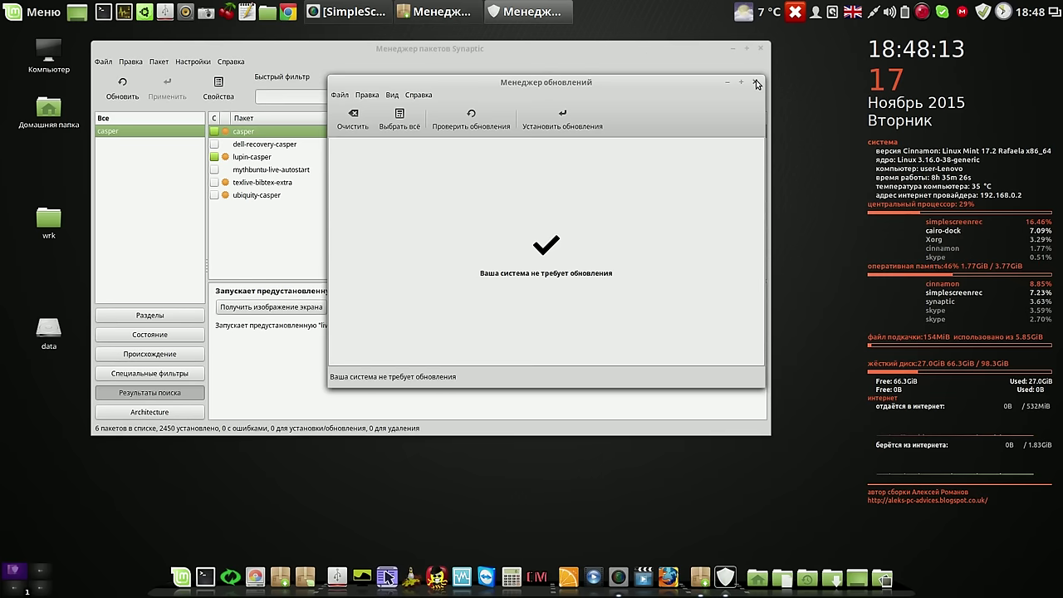
click(755, 81)
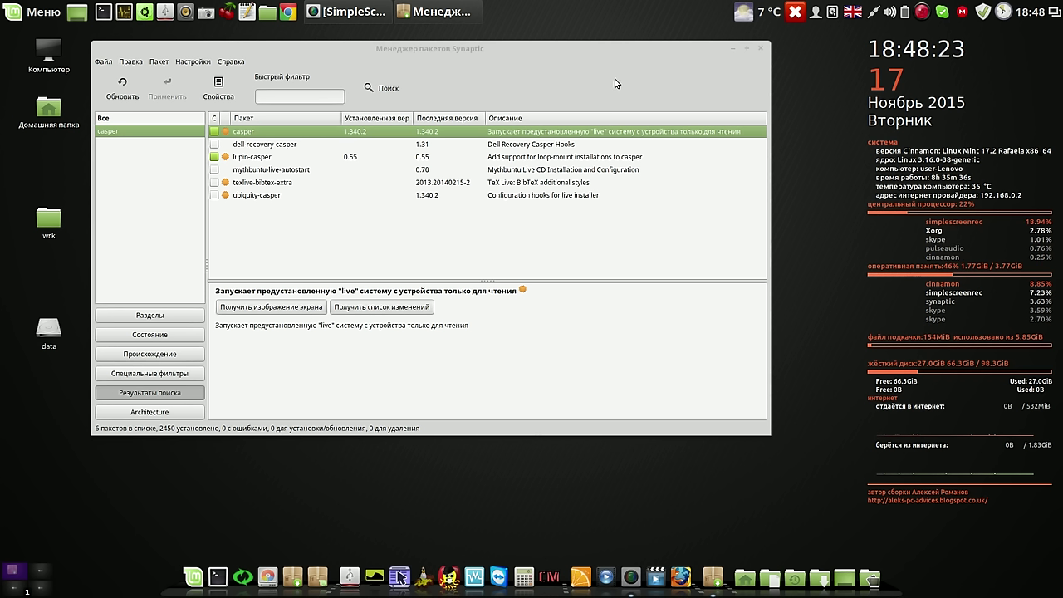
click(762, 51)
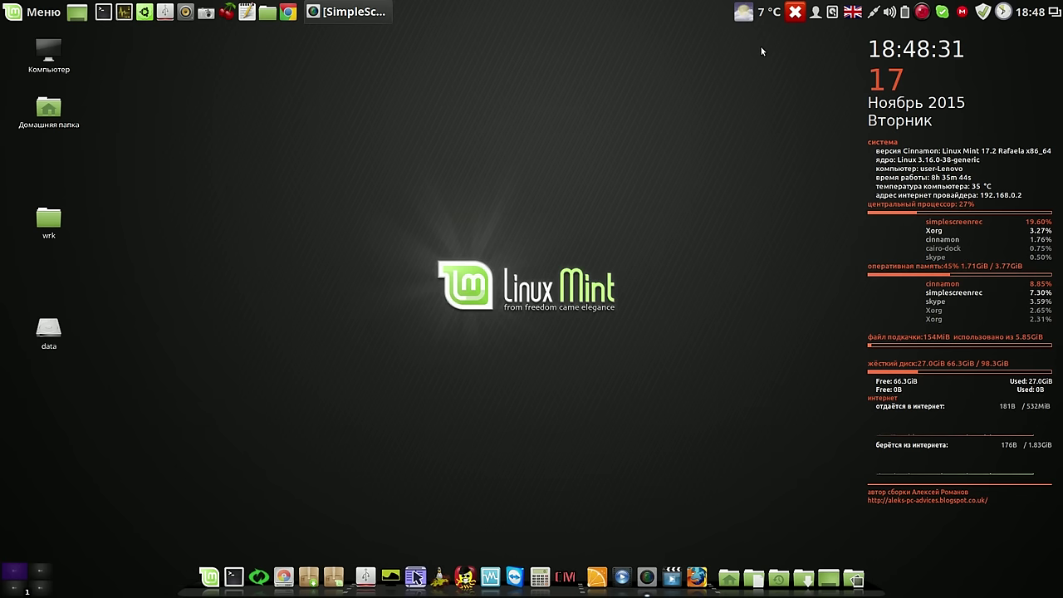
Launch Systemback from the dock and authenticate with the administrator password
click(258, 573)
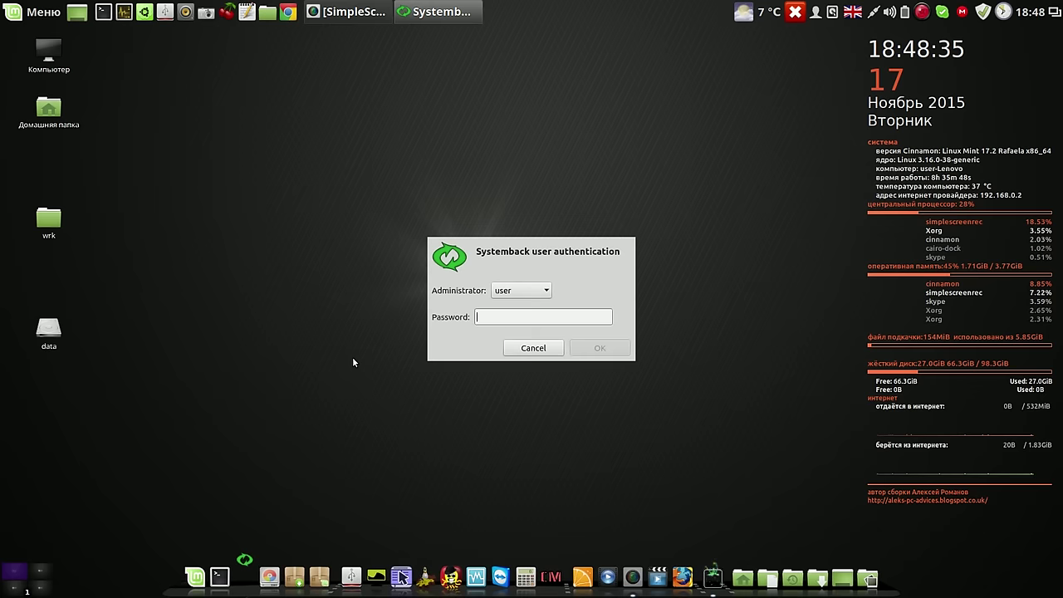
text(●●●●●●)
key(Return)
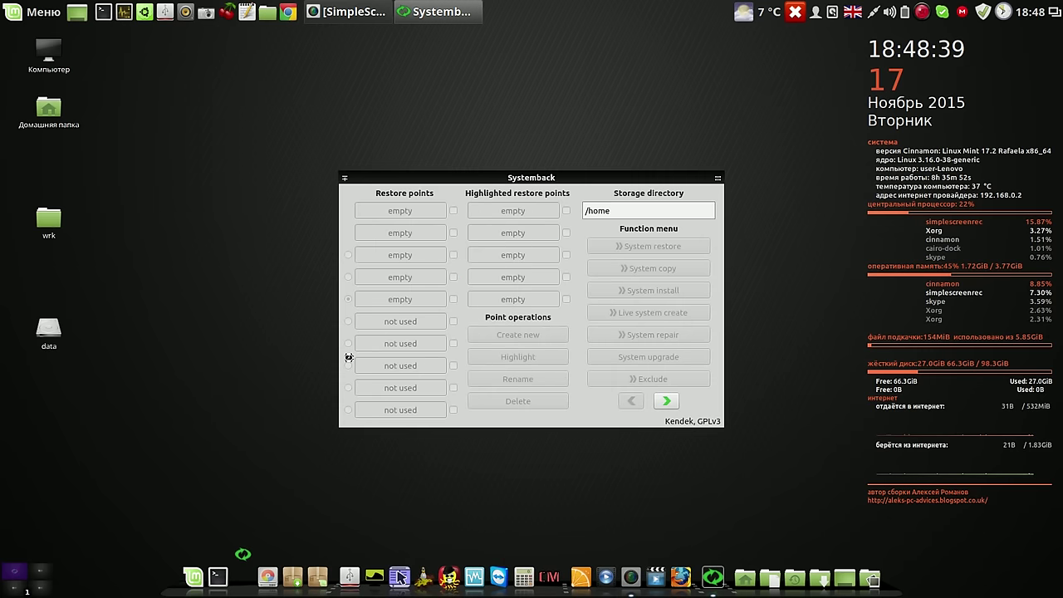
drag(613, 181, 599, 60)
Enable 'Create Live ISO images automatically' in Systemback settings and return to the main functions page
click(656, 219)
click(402, 309)
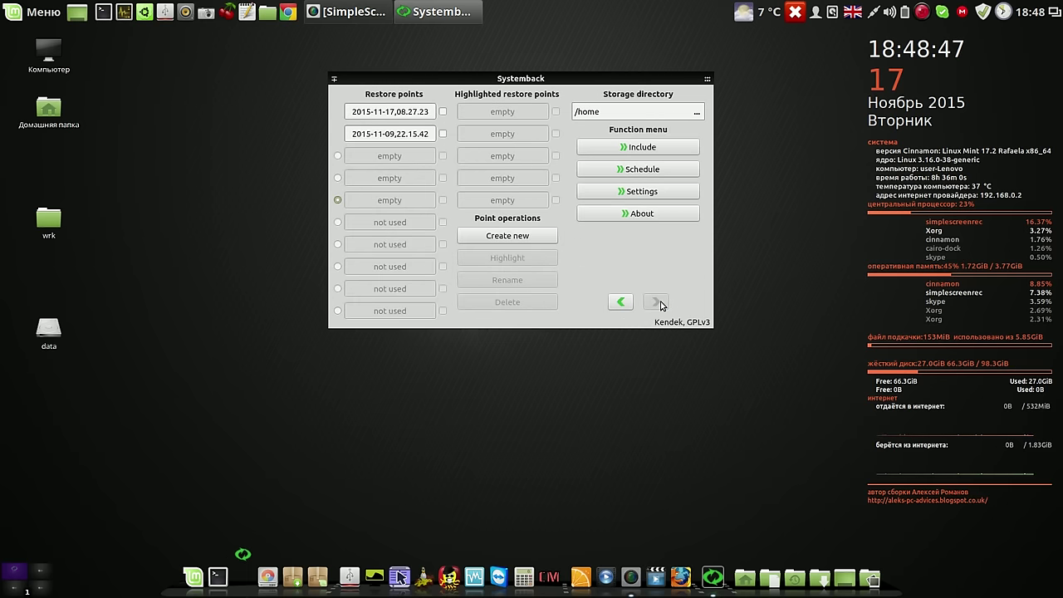
click(662, 190)
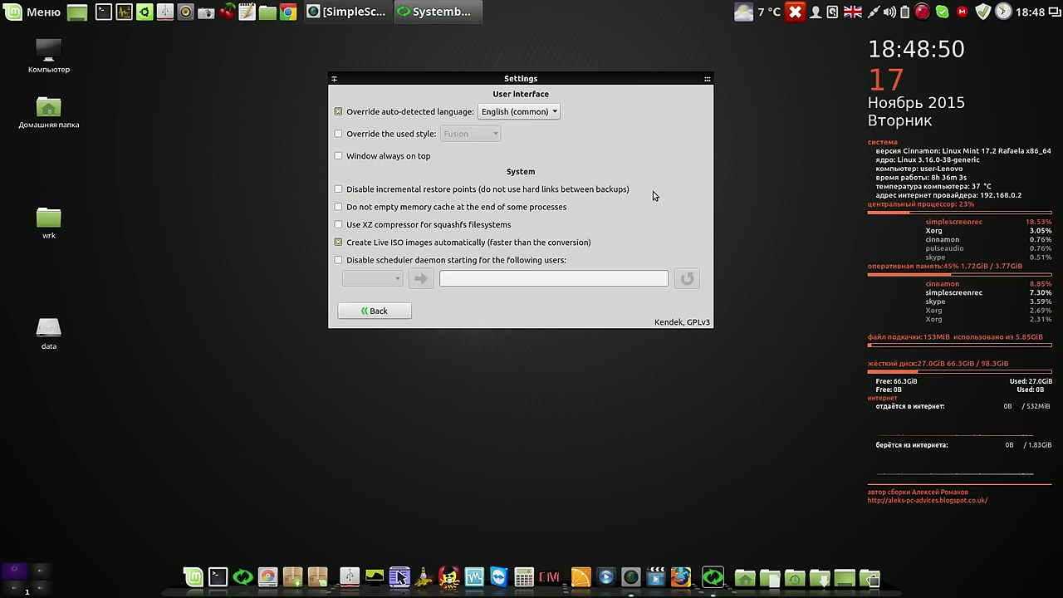
click(338, 243)
click(394, 312)
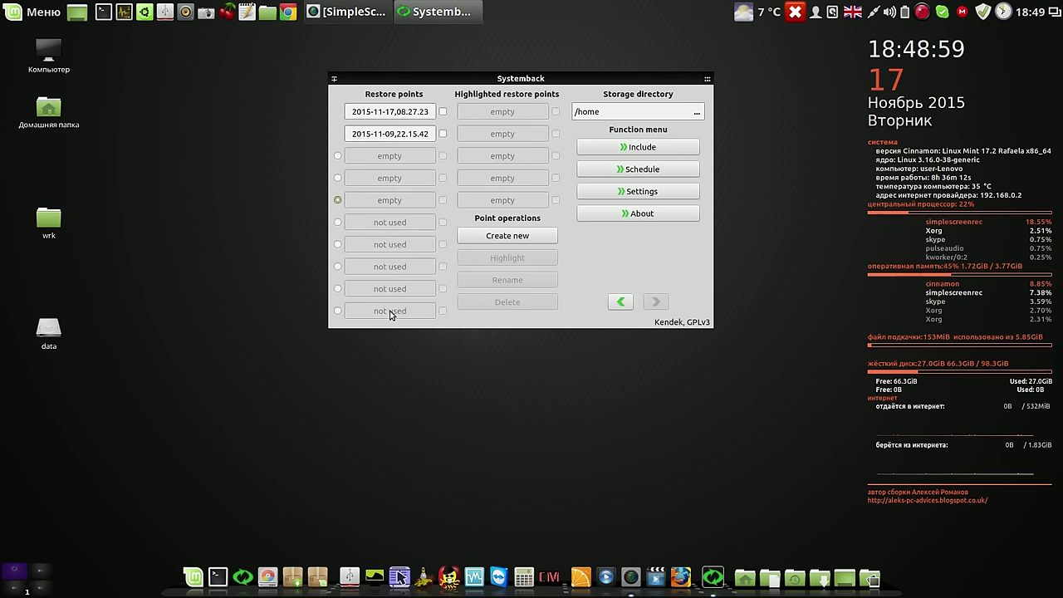
click(622, 304)
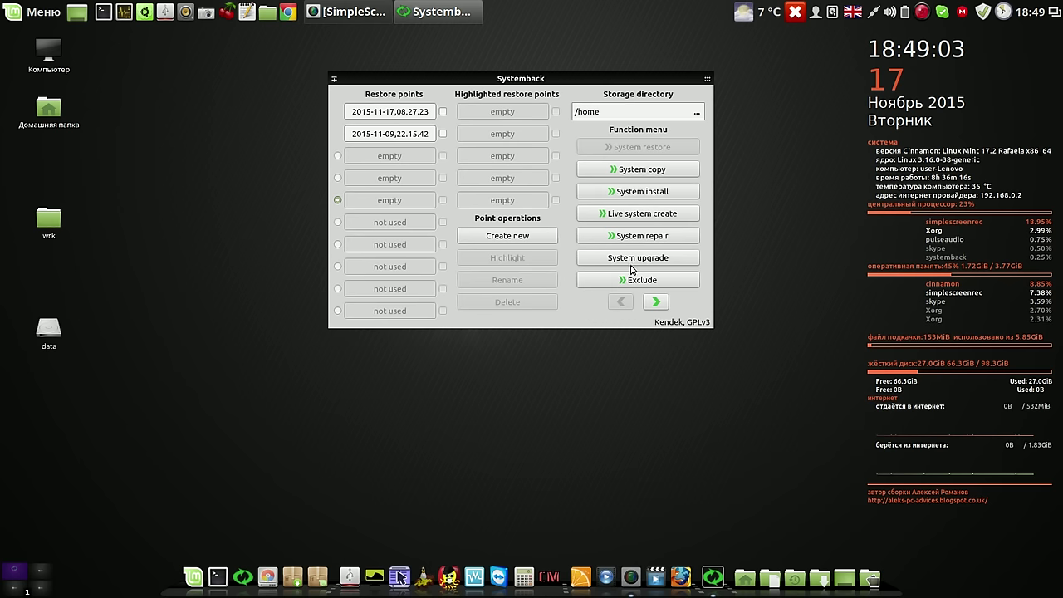
Exclude the Dropbox, MEGAsync and .doc user items from the Live system, then go back
click(641, 282)
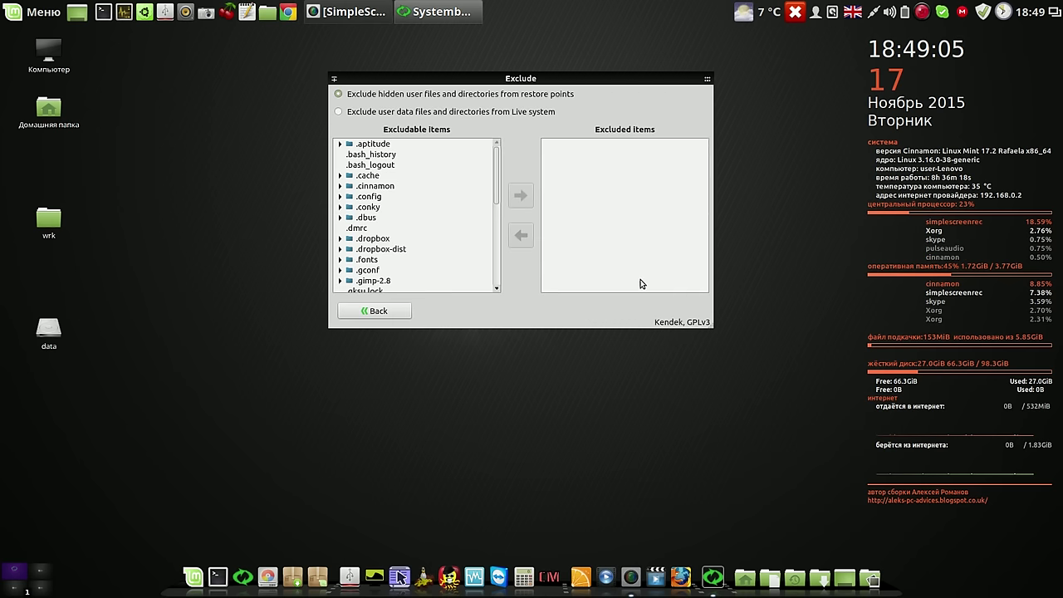
click(338, 112)
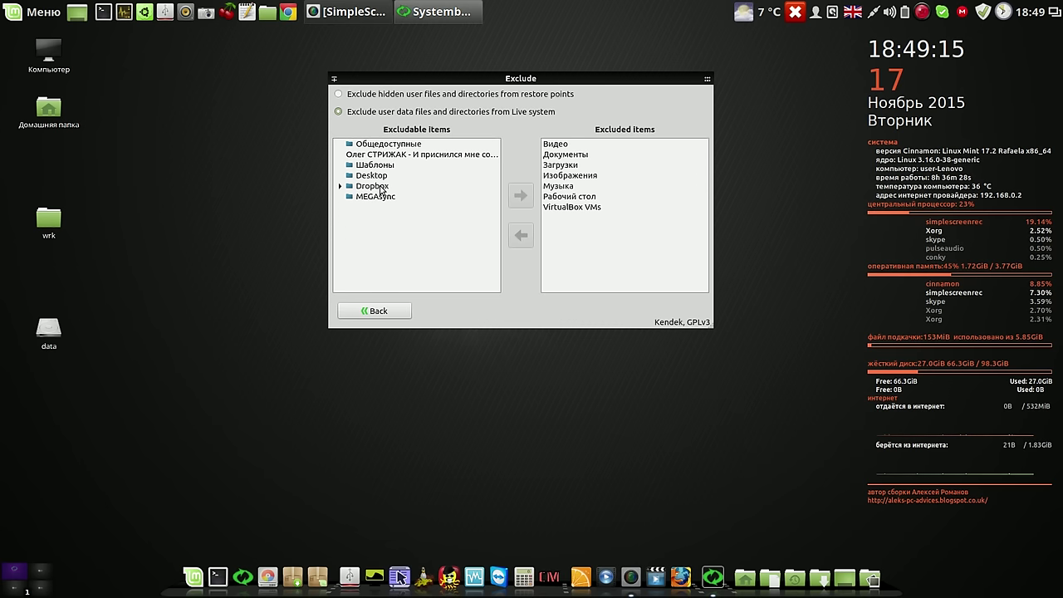
click(382, 189)
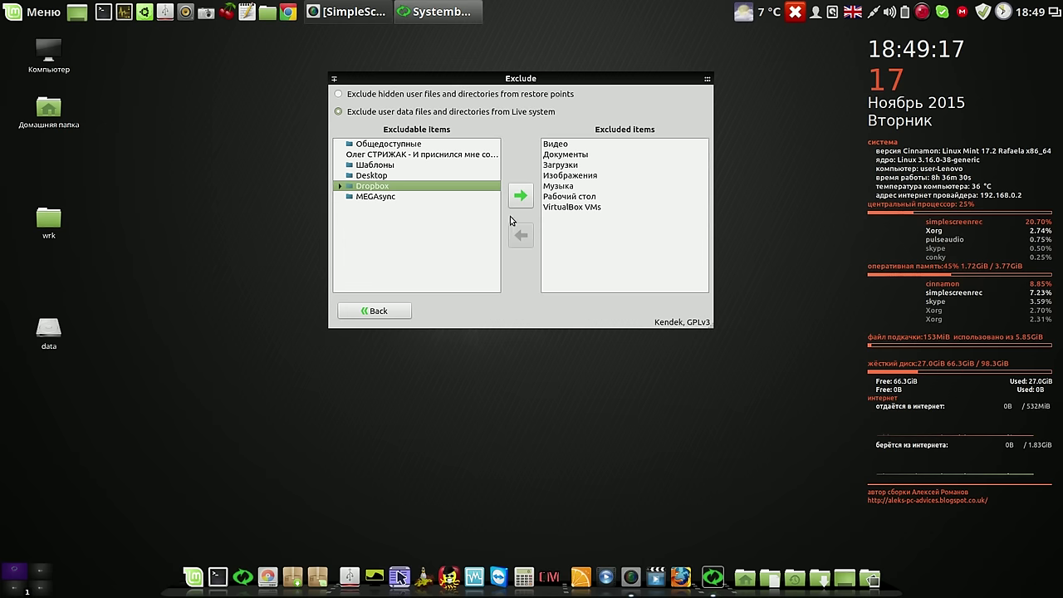
click(520, 196)
click(386, 189)
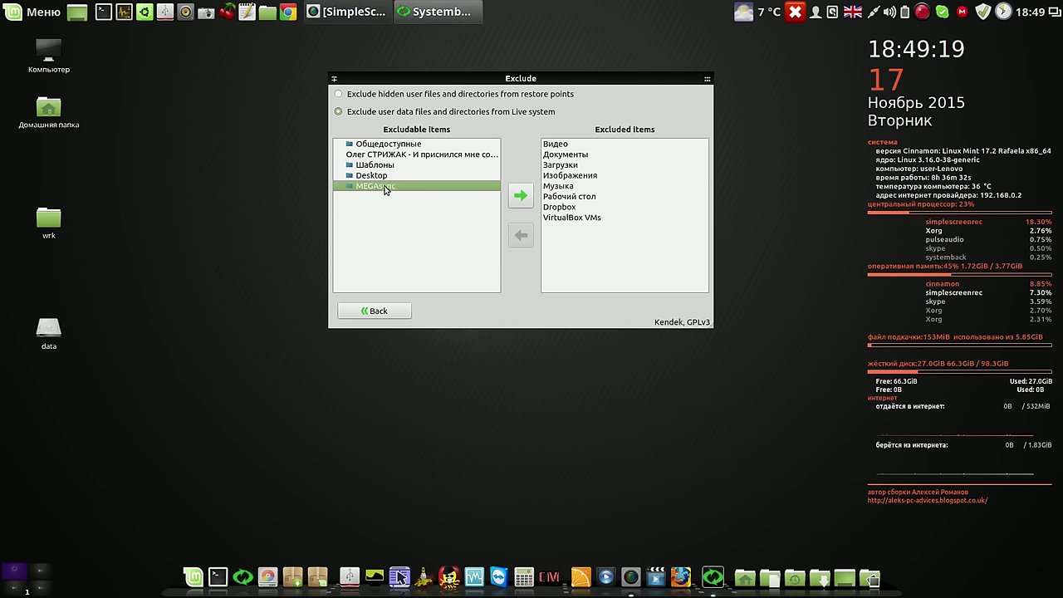
click(521, 196)
click(435, 157)
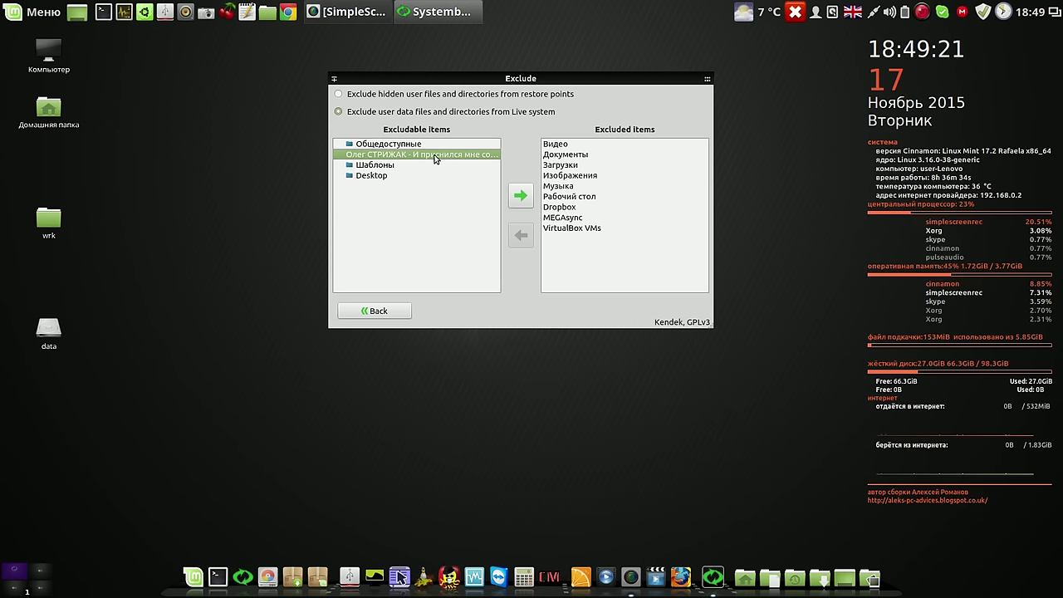
click(521, 196)
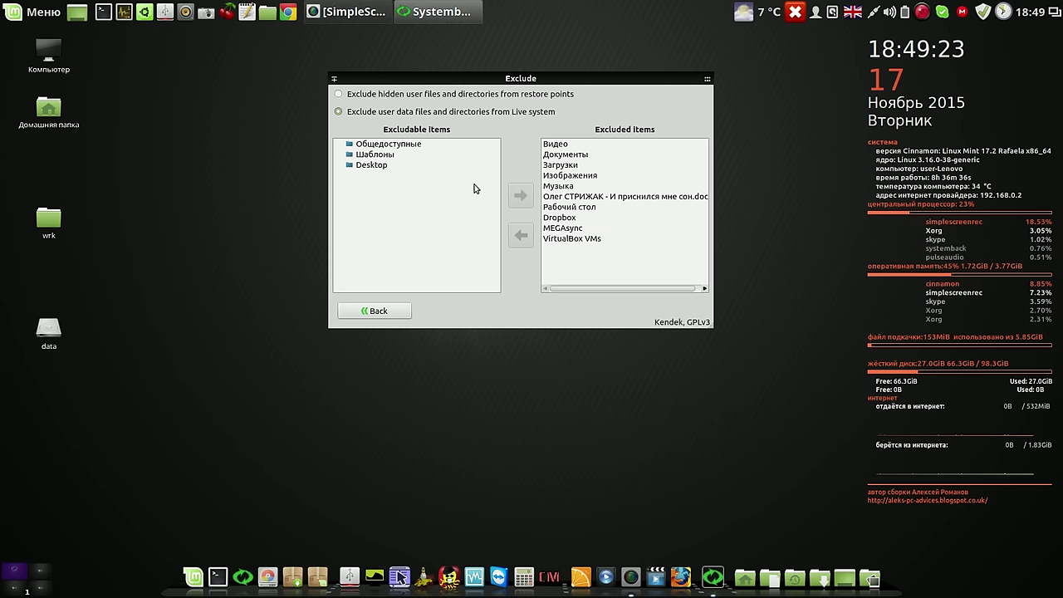
click(392, 310)
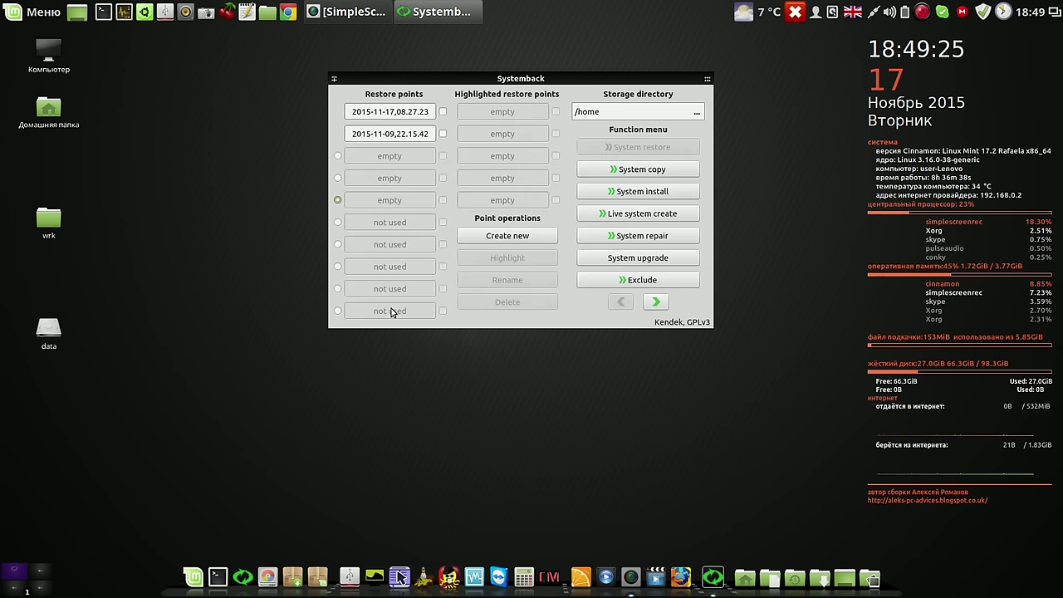
Start creating a new Live system image with the default name and open a blank gedit document
click(639, 214)
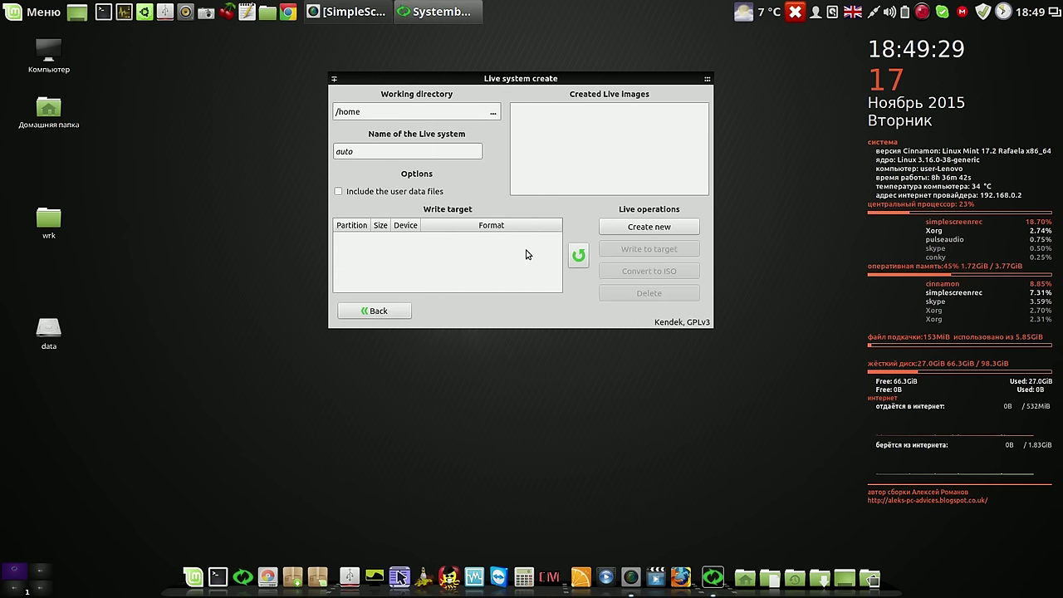
click(652, 228)
drag(583, 166, 340, 110)
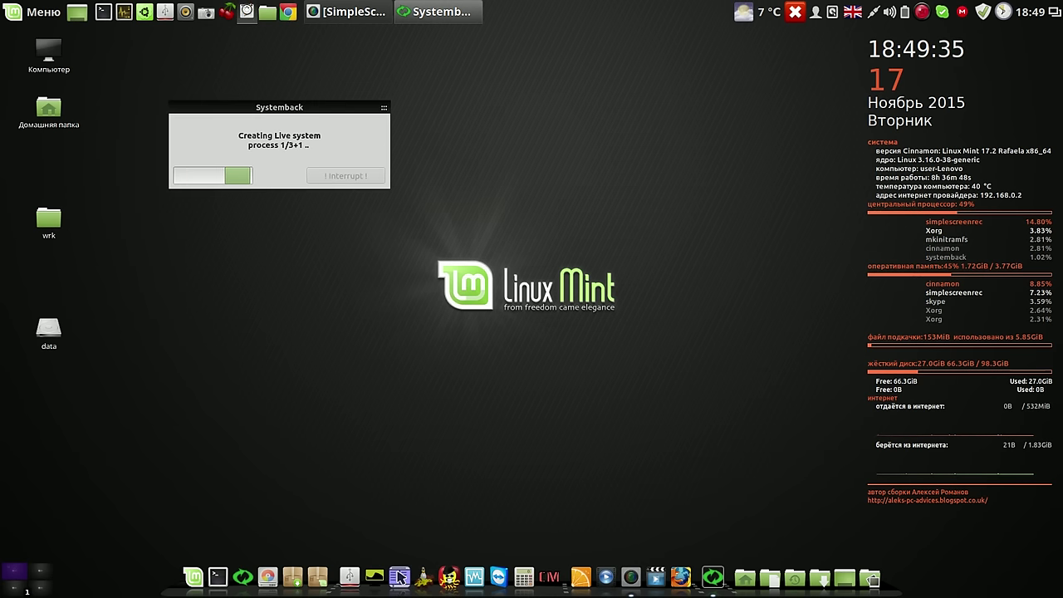
click(247, 12)
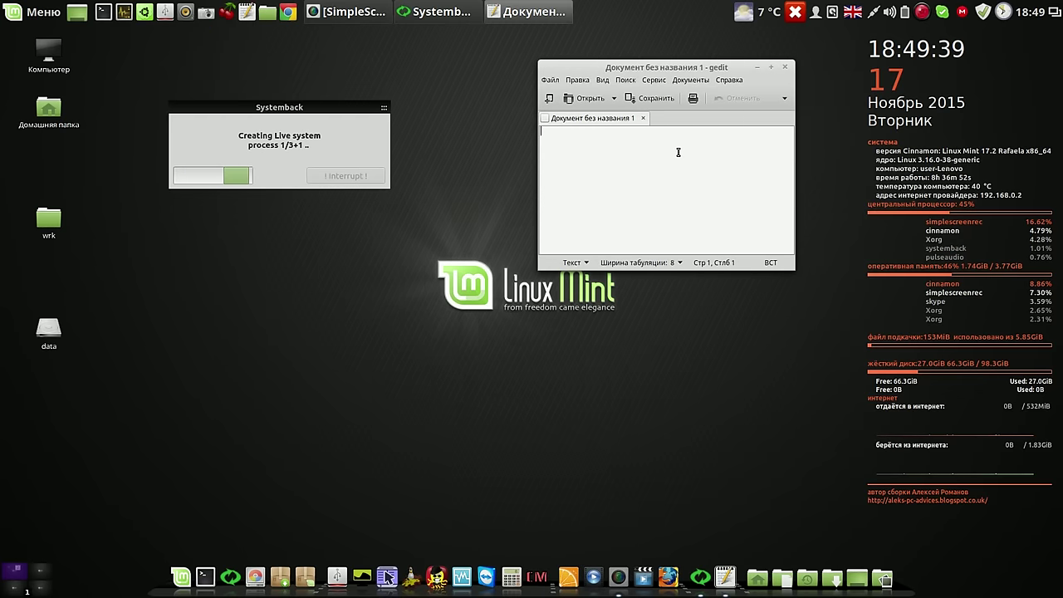
Record the start time 18-49 in gedit and arrange the editor beside the Systemback progress window
text(1)
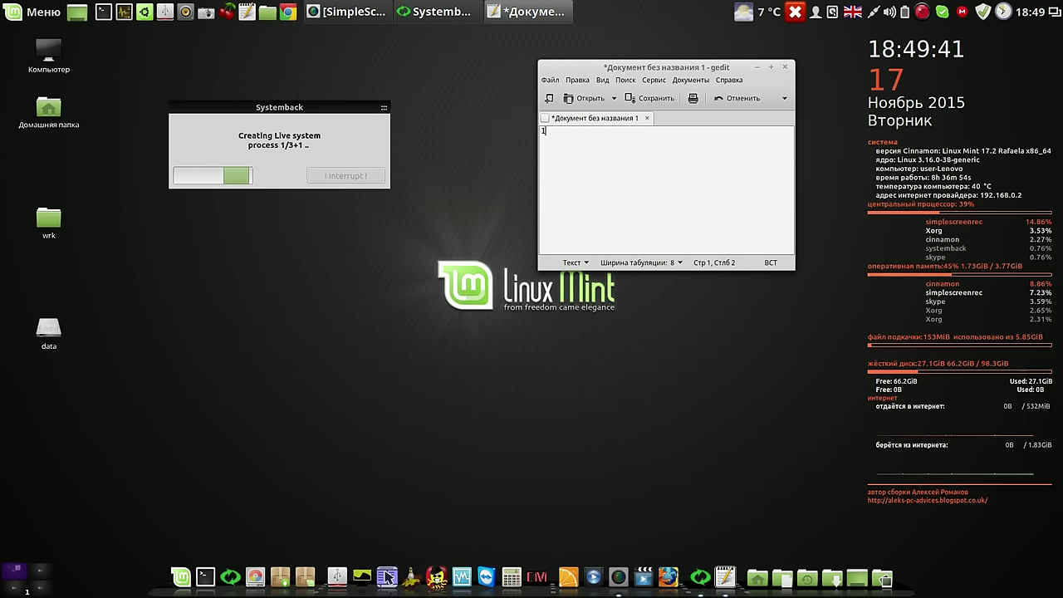
text(8-4)
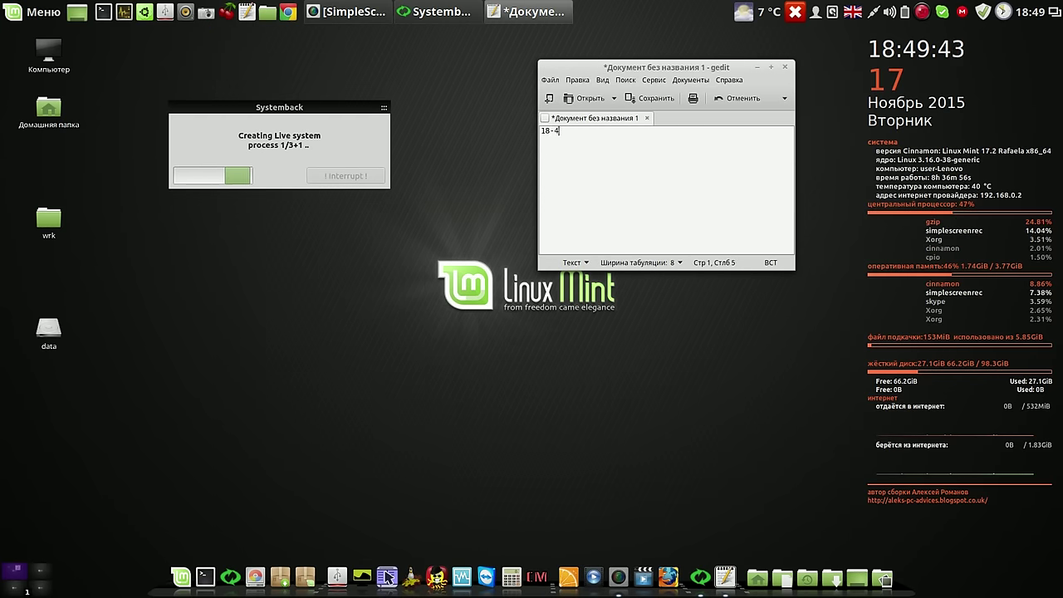
text(9)
key(Return)
key(Return)
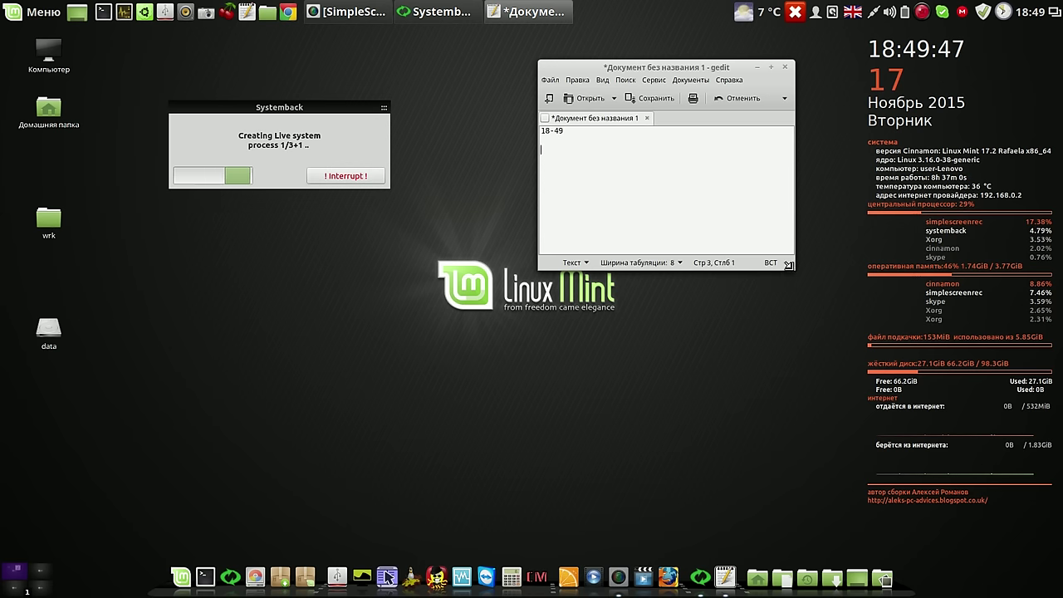
drag(789, 265, 769, 208)
drag(716, 66, 774, 48)
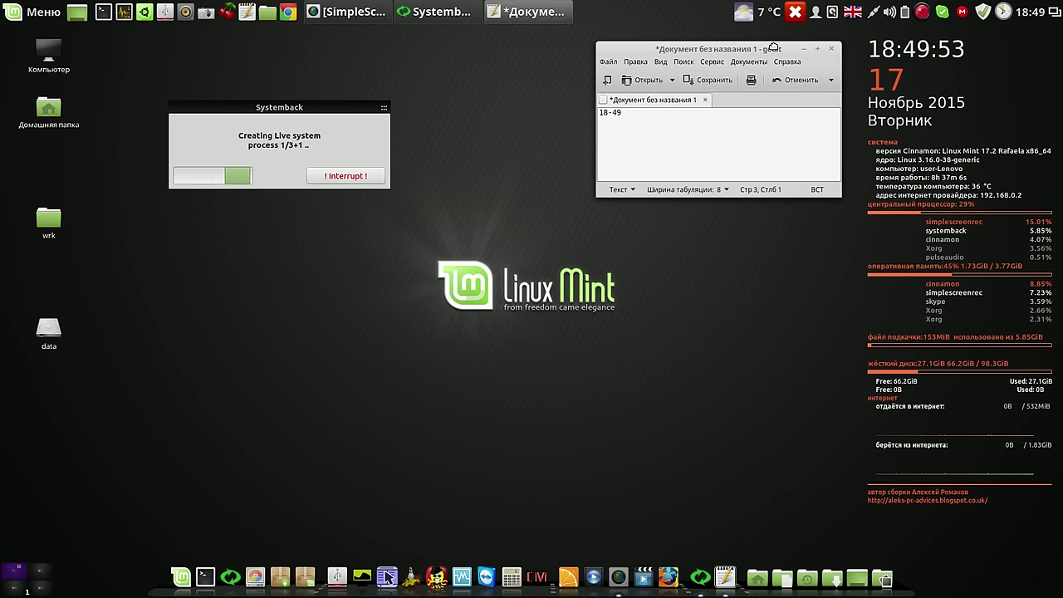
drag(338, 108, 315, 50)
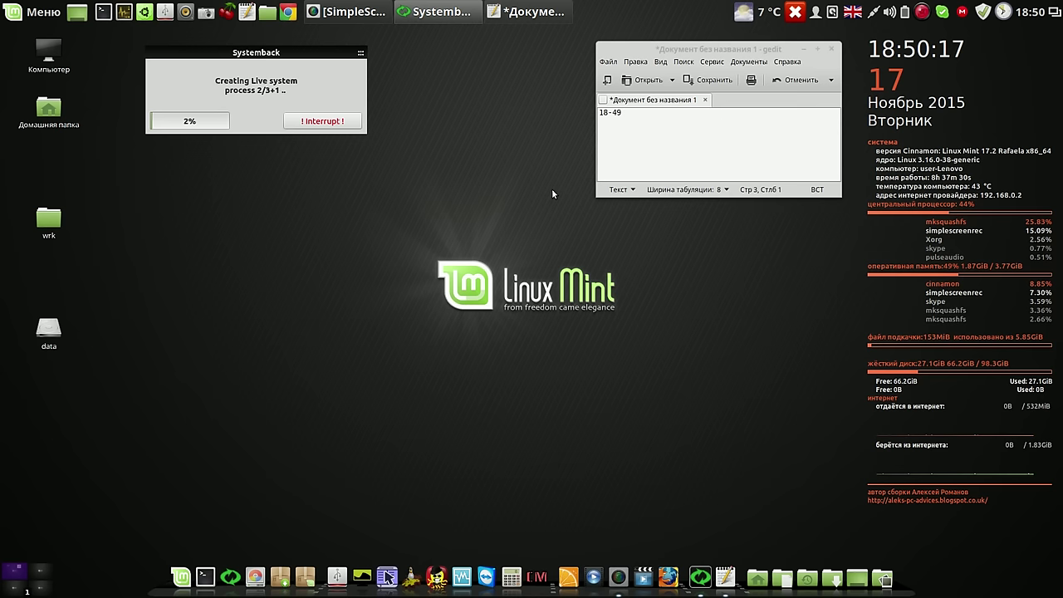
click(923, 12)
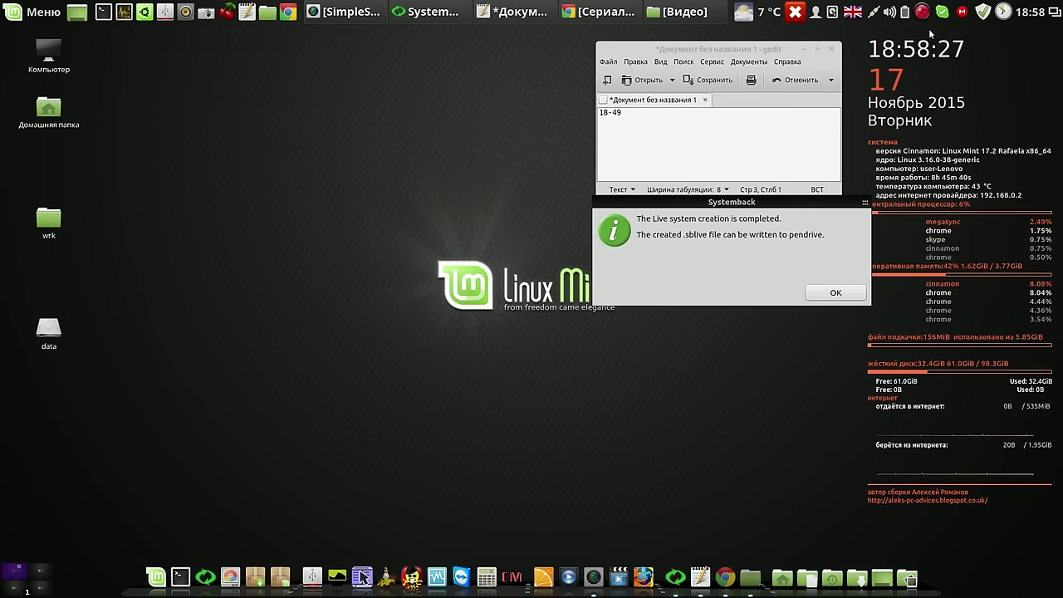
Acknowledge the finished systemback_live_2015-11-17 image, close Systemback, and discard the gedit note unsaved
click(836, 294)
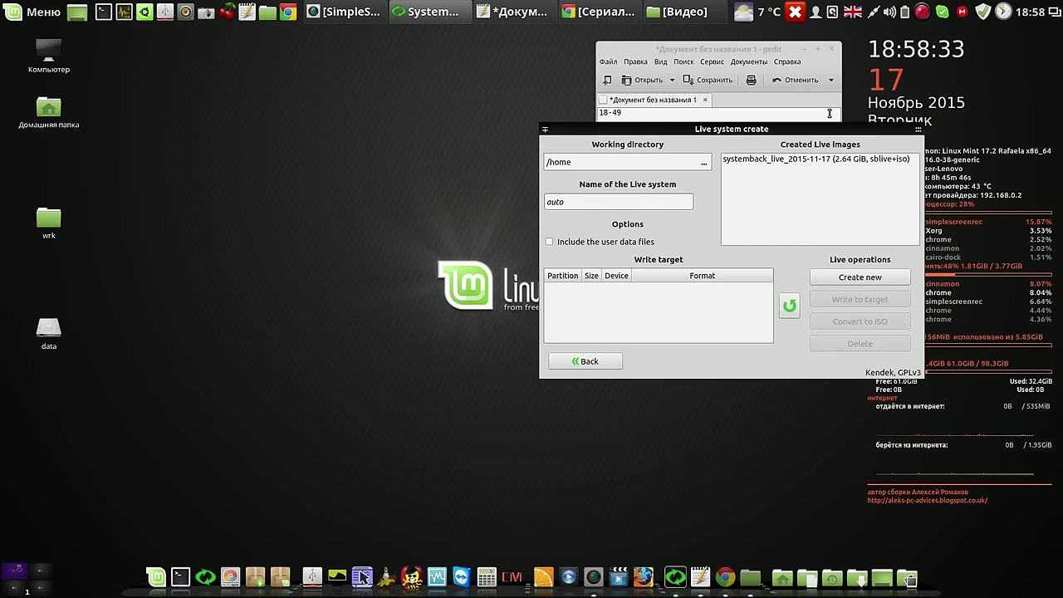
drag(817, 127, 476, 82)
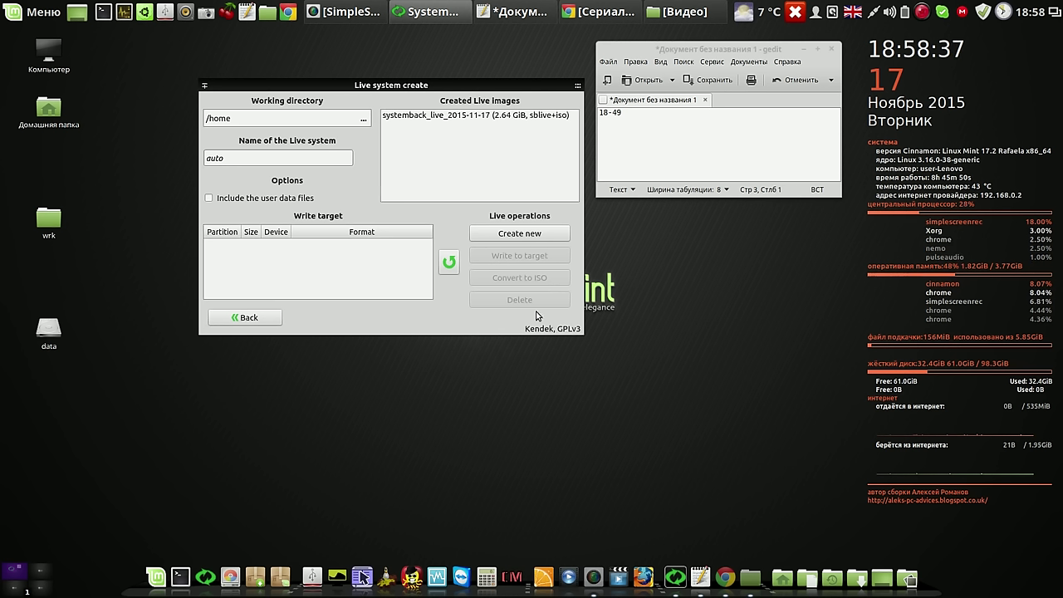
mouse_move(573, 90)
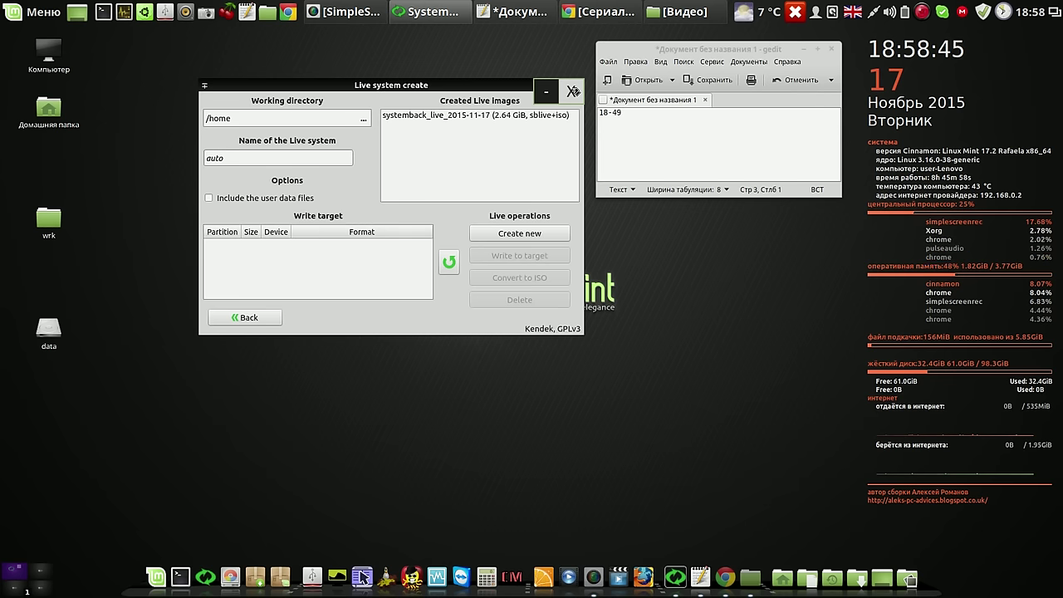
click(572, 90)
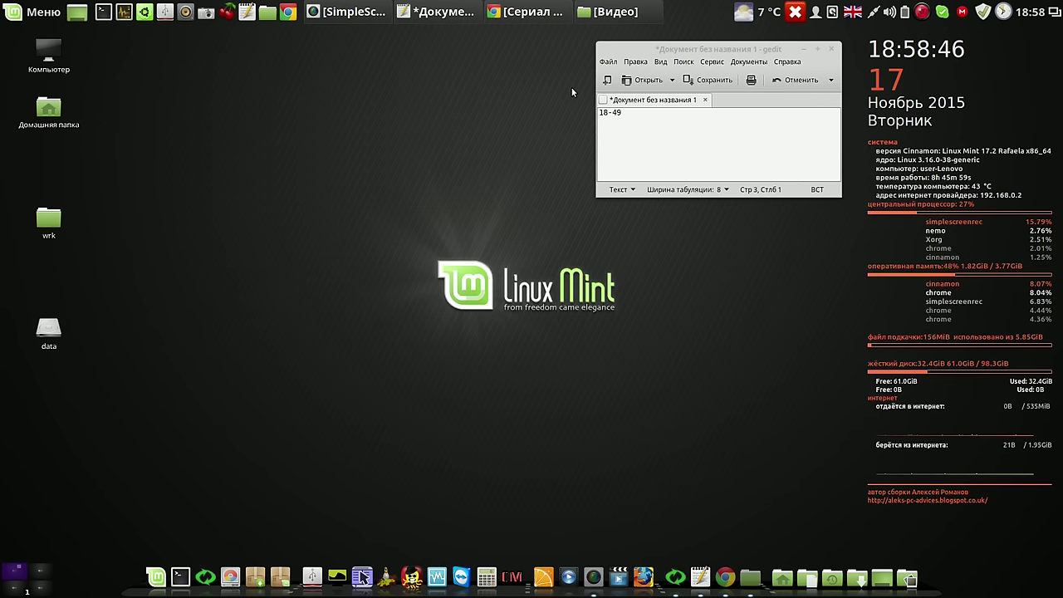
click(832, 52)
click(650, 181)
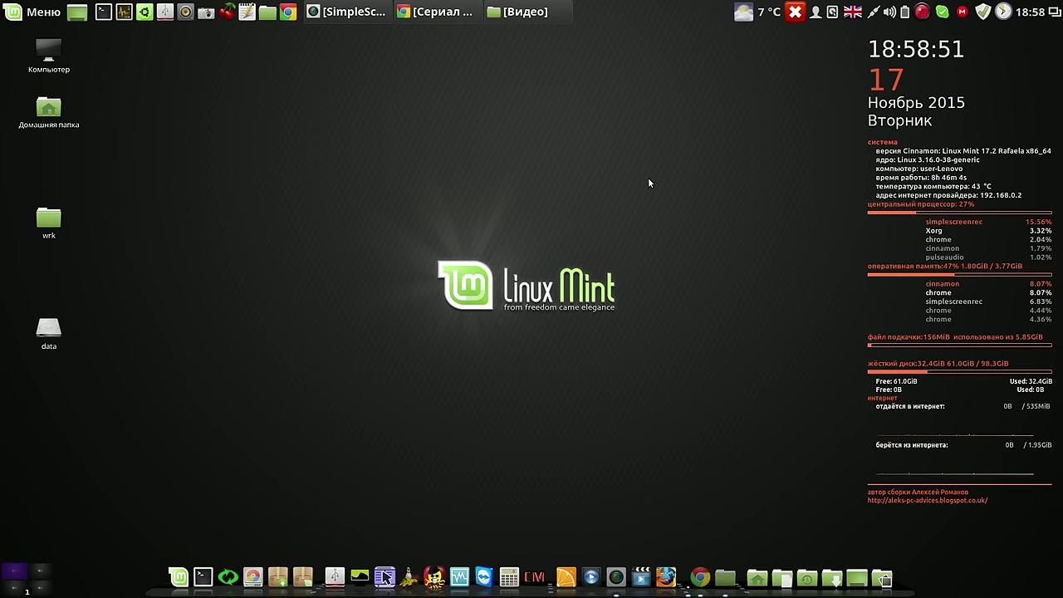
Launch VirtualBox and start a new Linux virtual machine named cinnamon
click(461, 575)
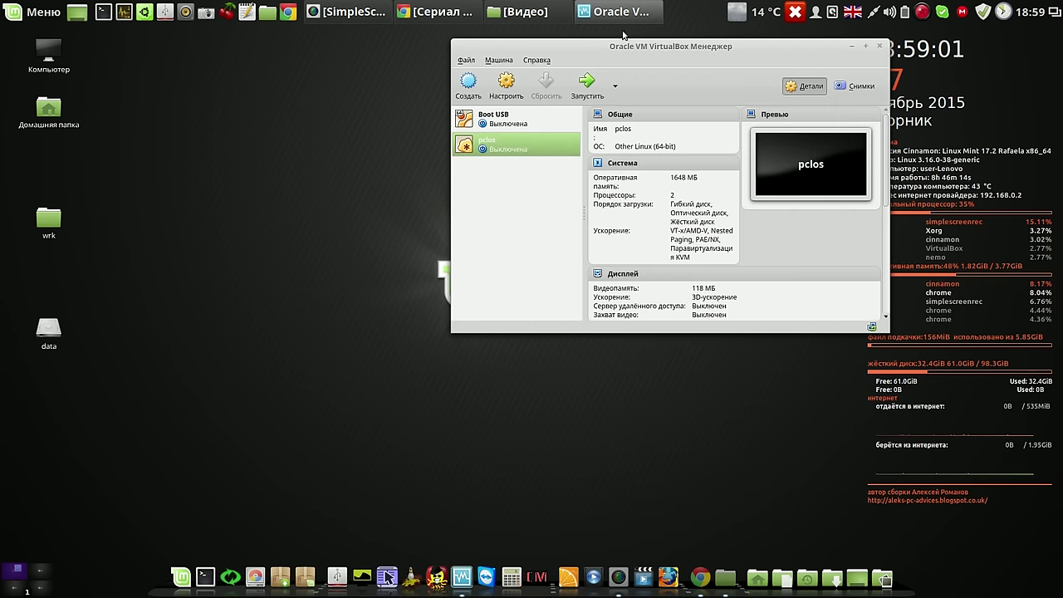
drag(625, 54, 393, 54)
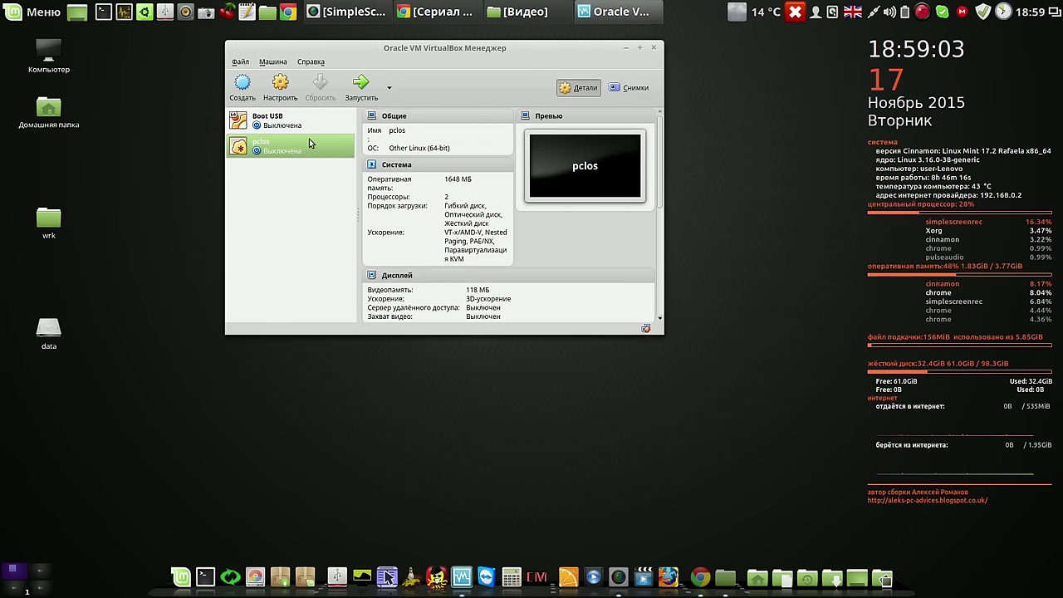
click(242, 86)
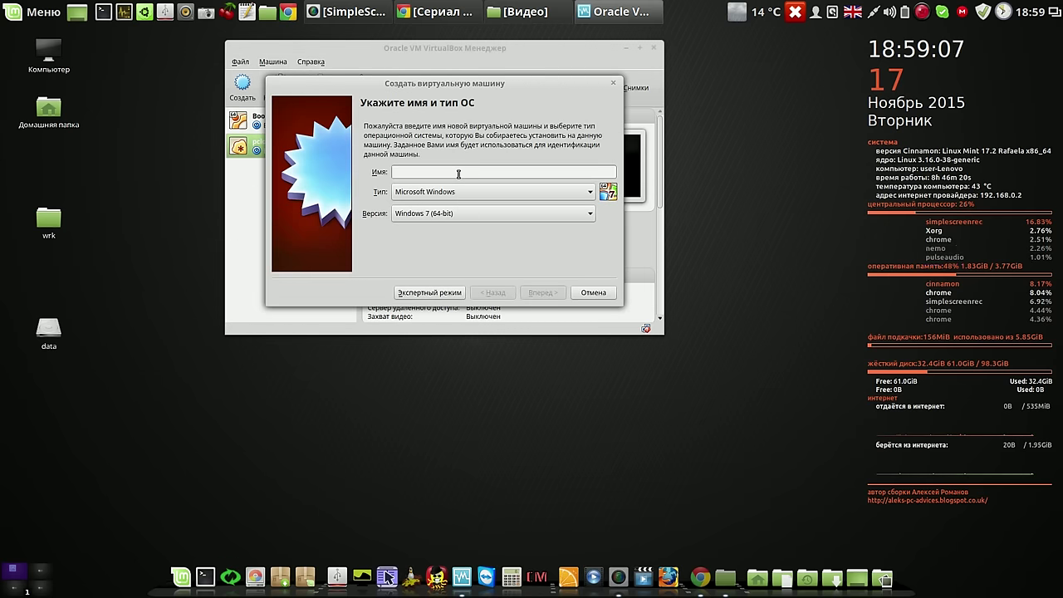
text(innamon)
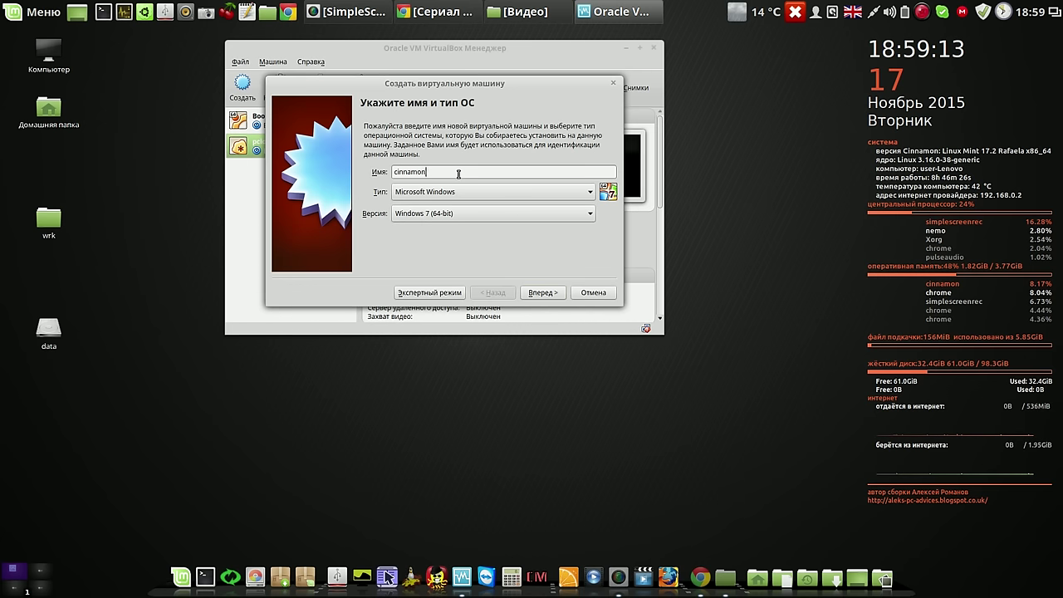
click(460, 191)
click(457, 202)
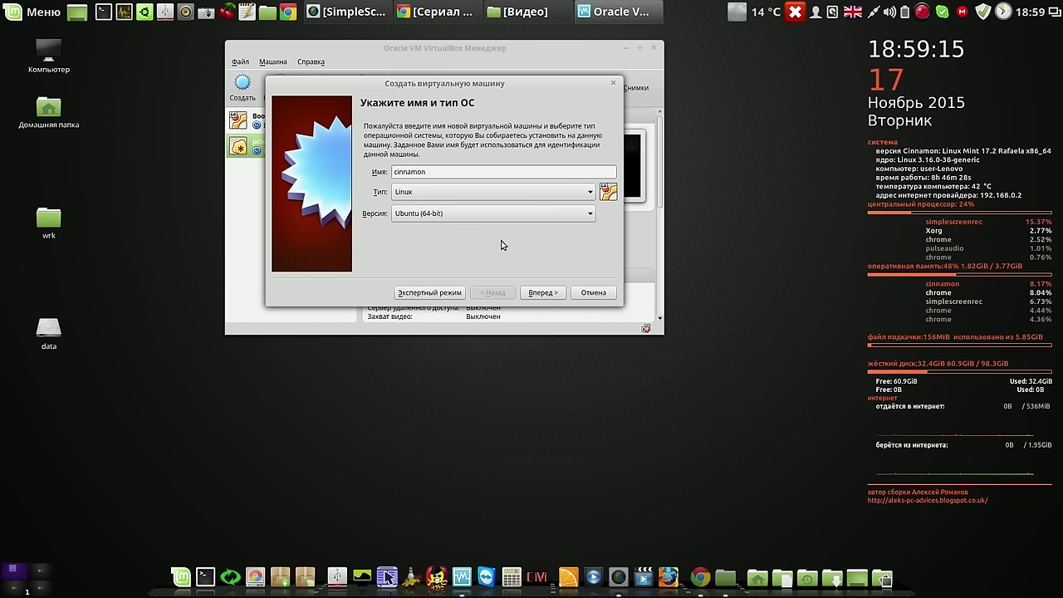
click(545, 292)
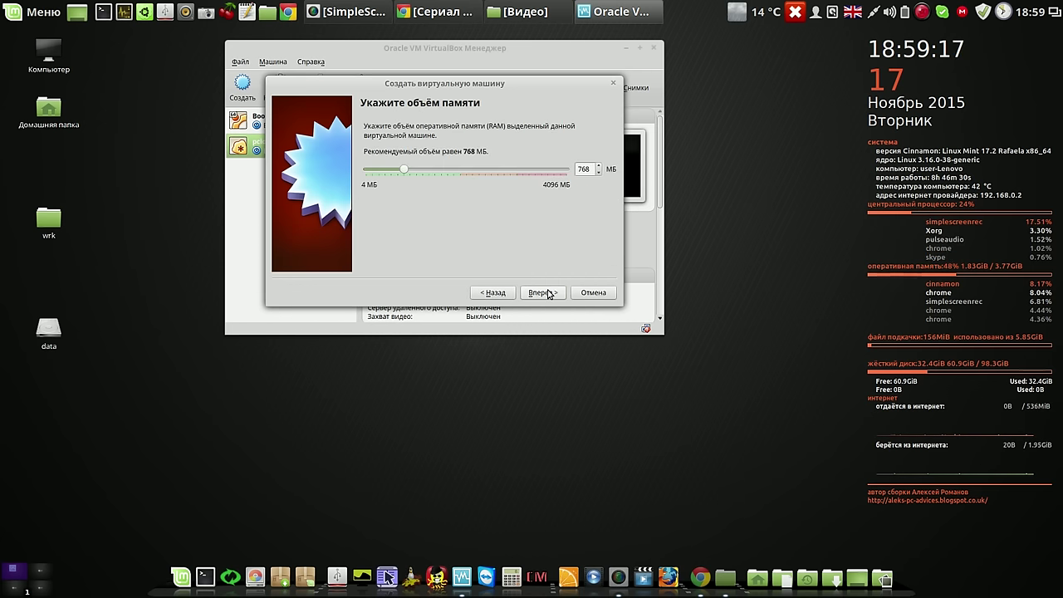
click(544, 292)
Give the cinnamon VM 1728 MB of memory and a new dynamically allocated VDI disk
click(493, 293)
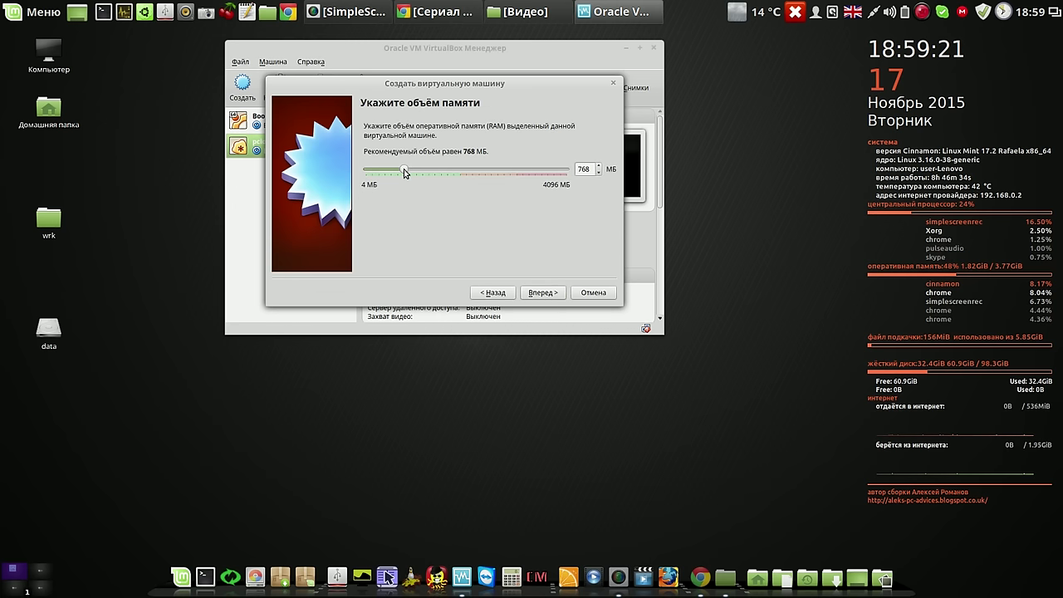
drag(405, 170, 450, 170)
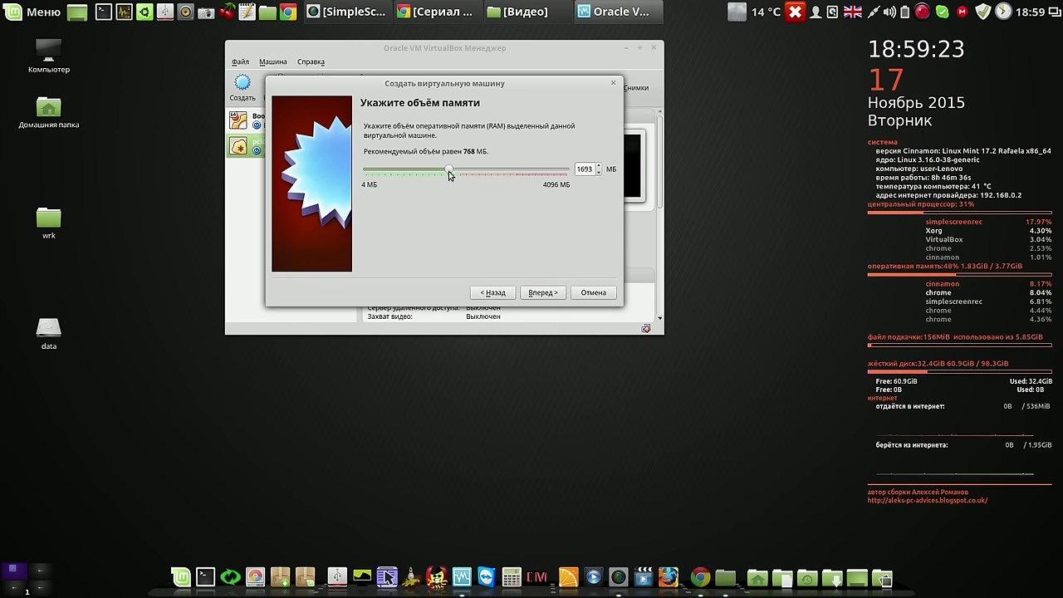
click(543, 293)
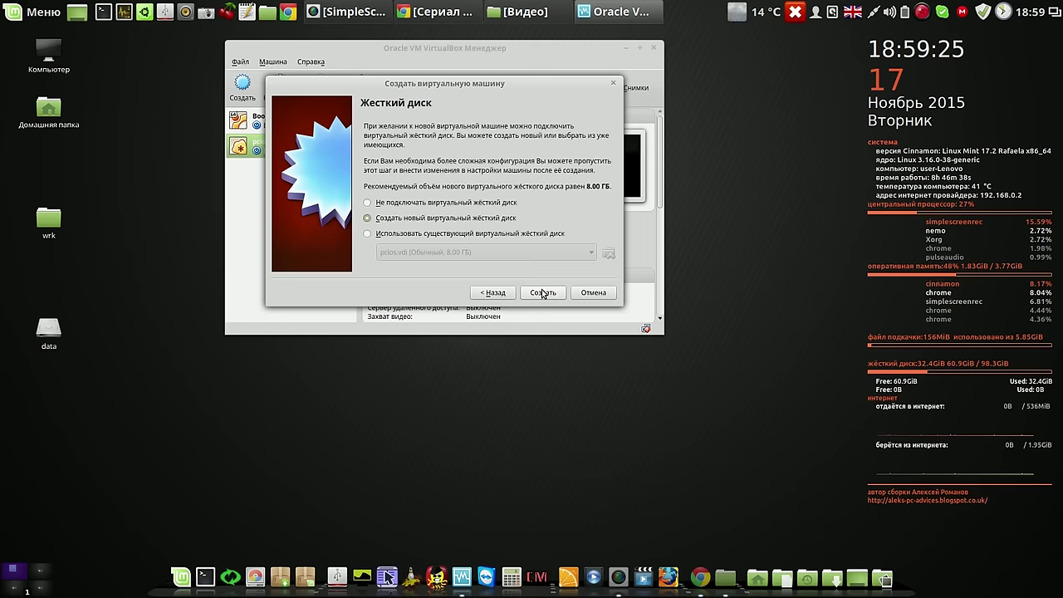
click(542, 293)
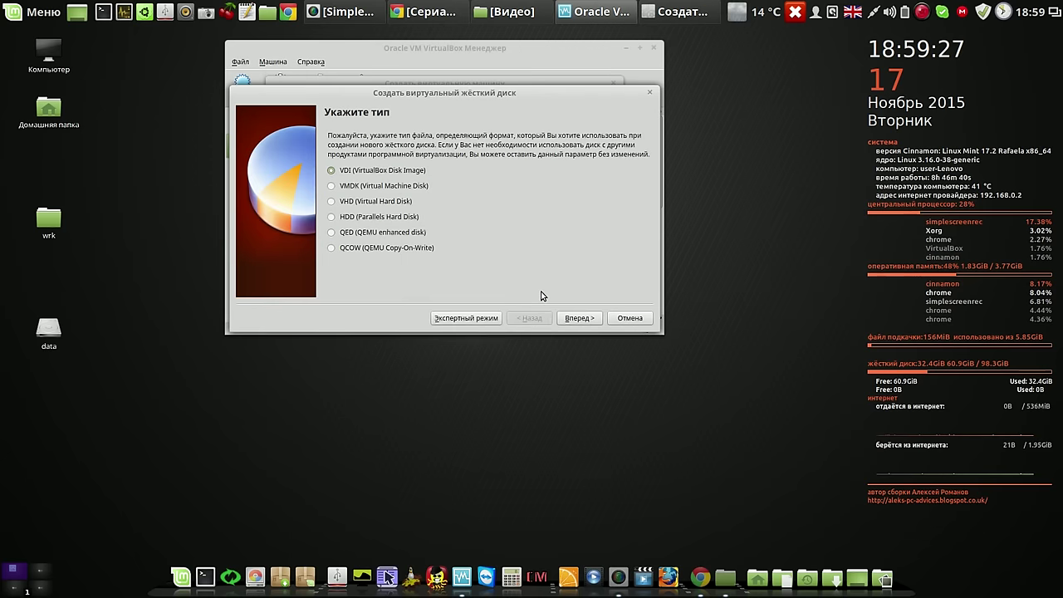
click(575, 319)
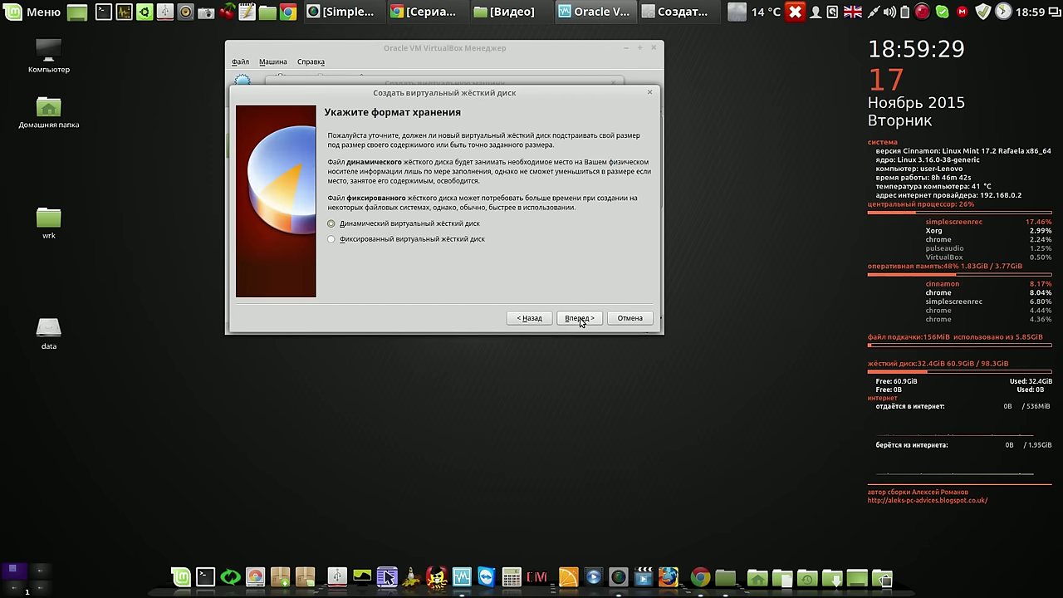
click(579, 319)
click(580, 319)
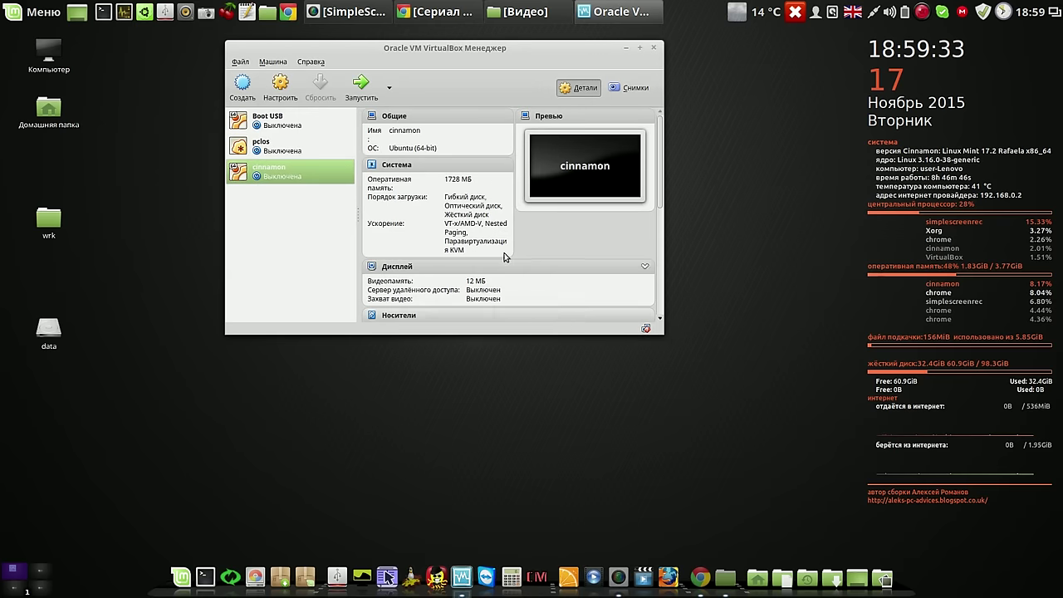
Set the cinnamon VM to 2 processors with PAE/NX enabled
click(281, 86)
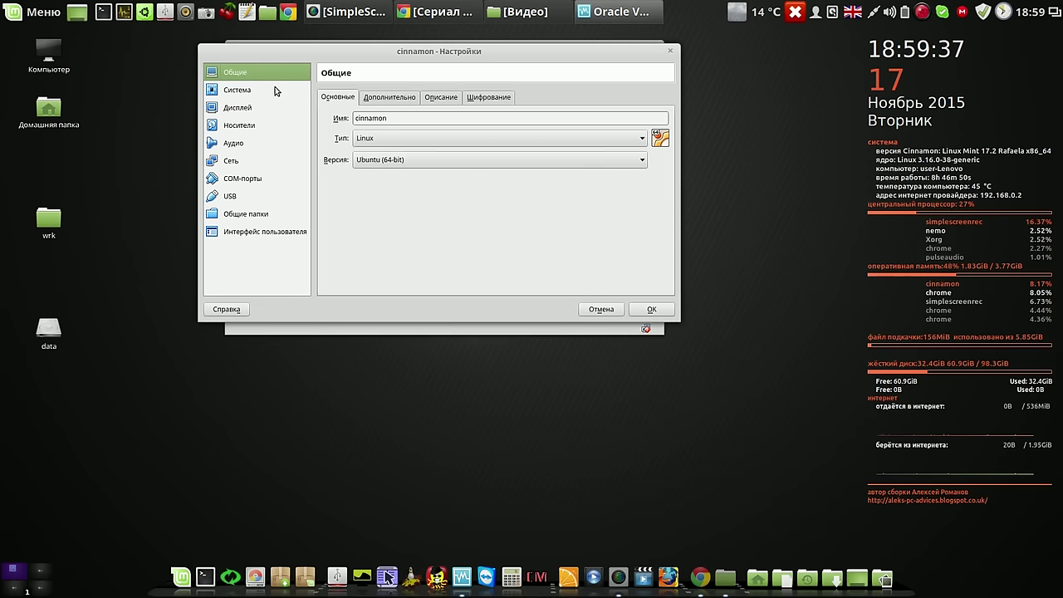
click(248, 89)
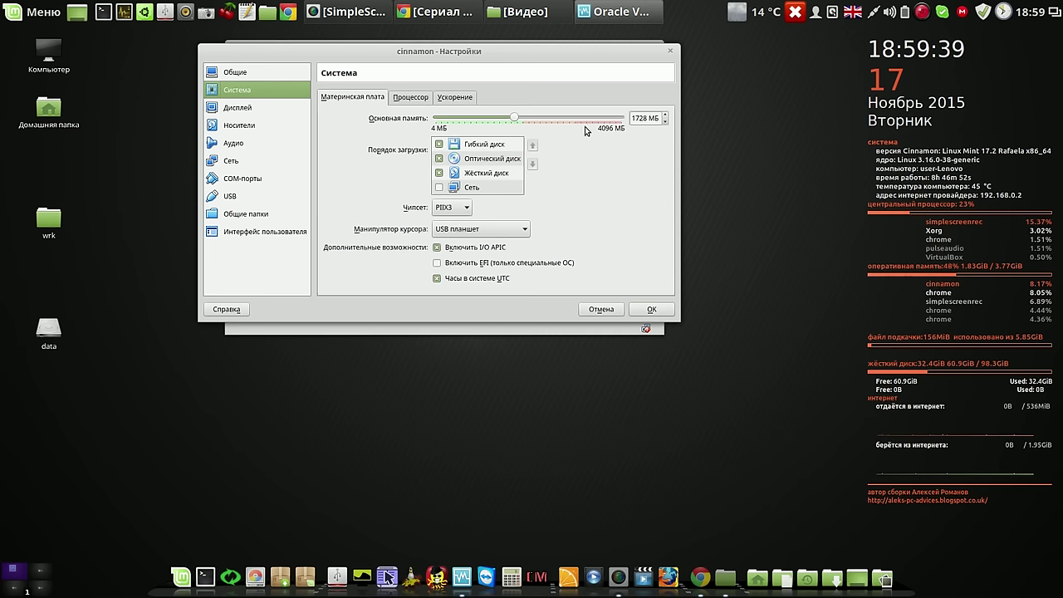
click(407, 100)
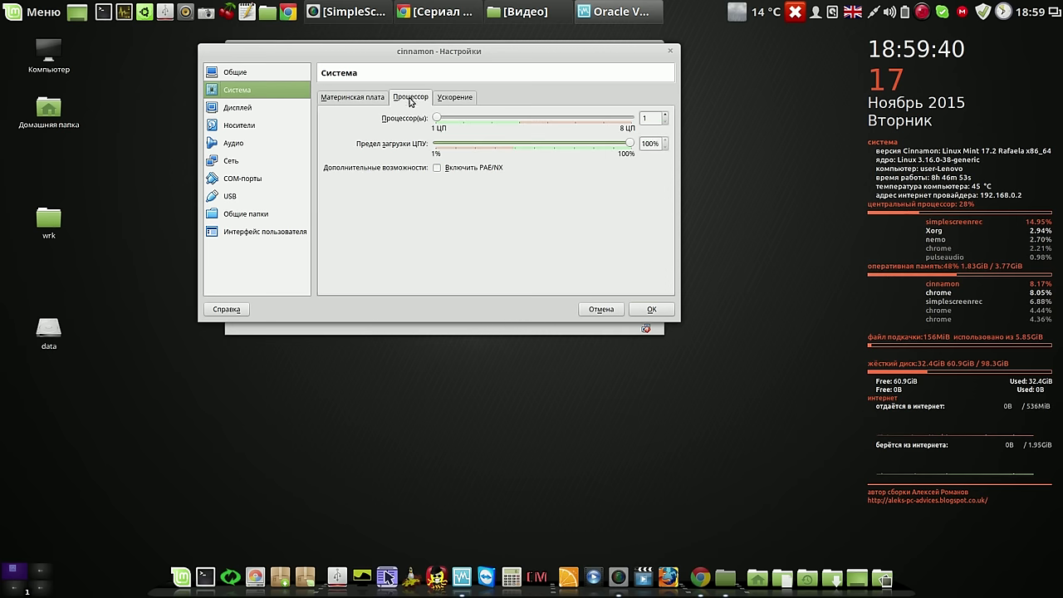
click(664, 116)
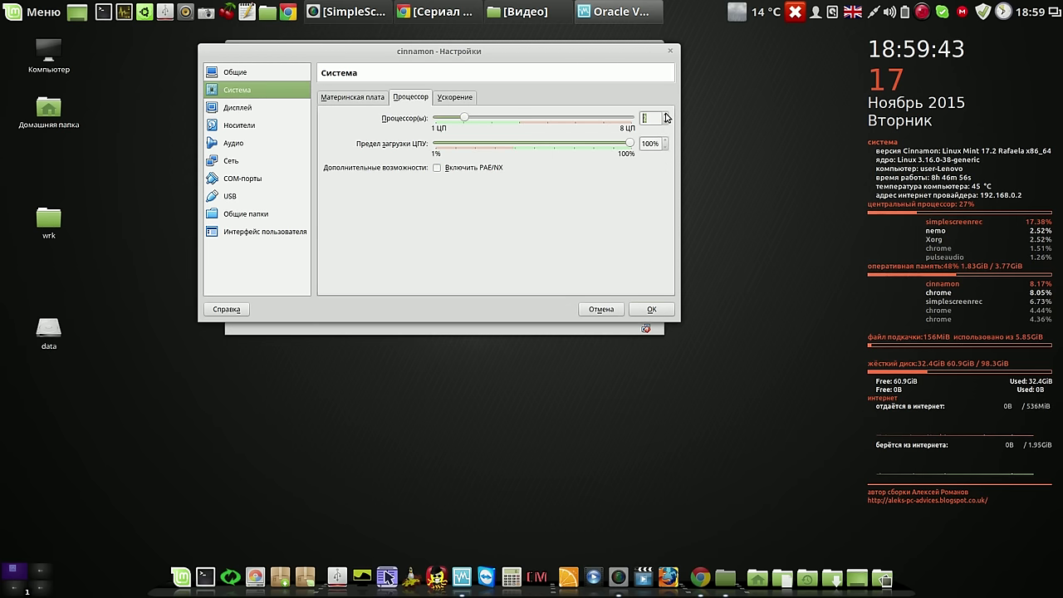
click(439, 169)
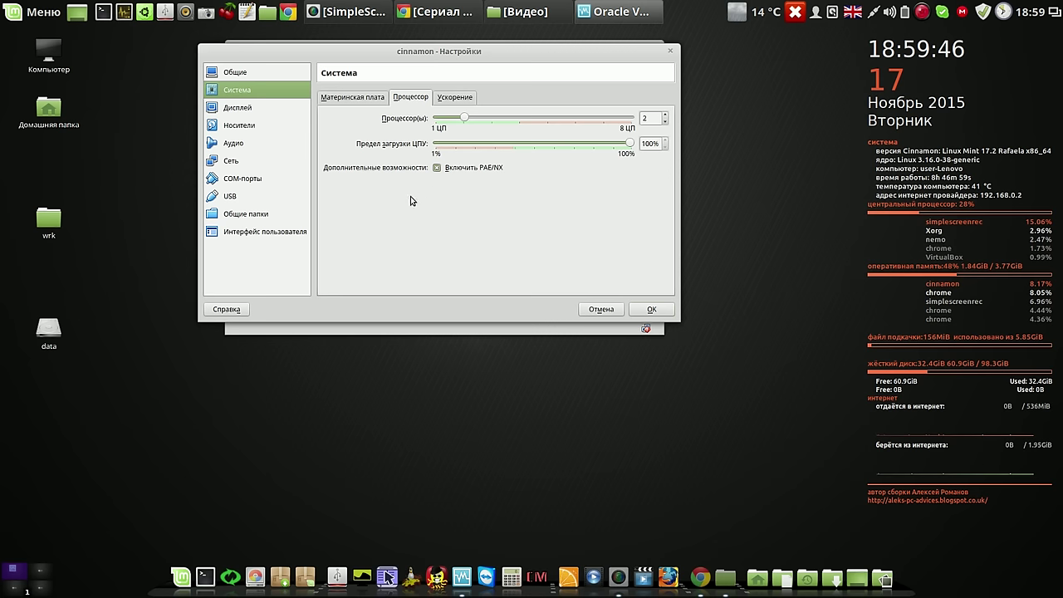
Set the cinnamon VM's video memory to 122 MB and enable 3D acceleration
click(241, 113)
drag(461, 120, 615, 121)
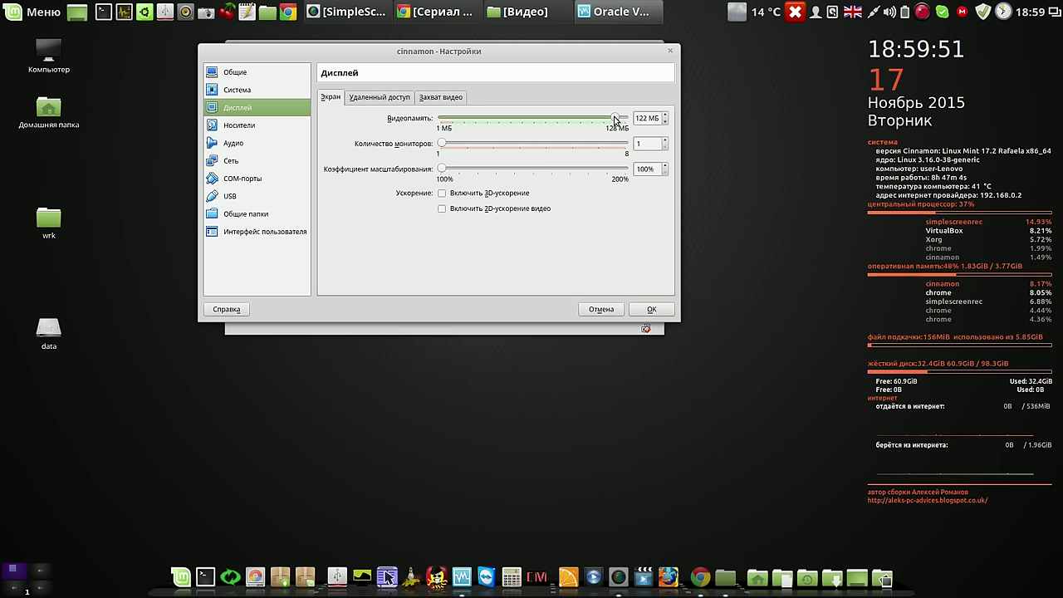
click(445, 195)
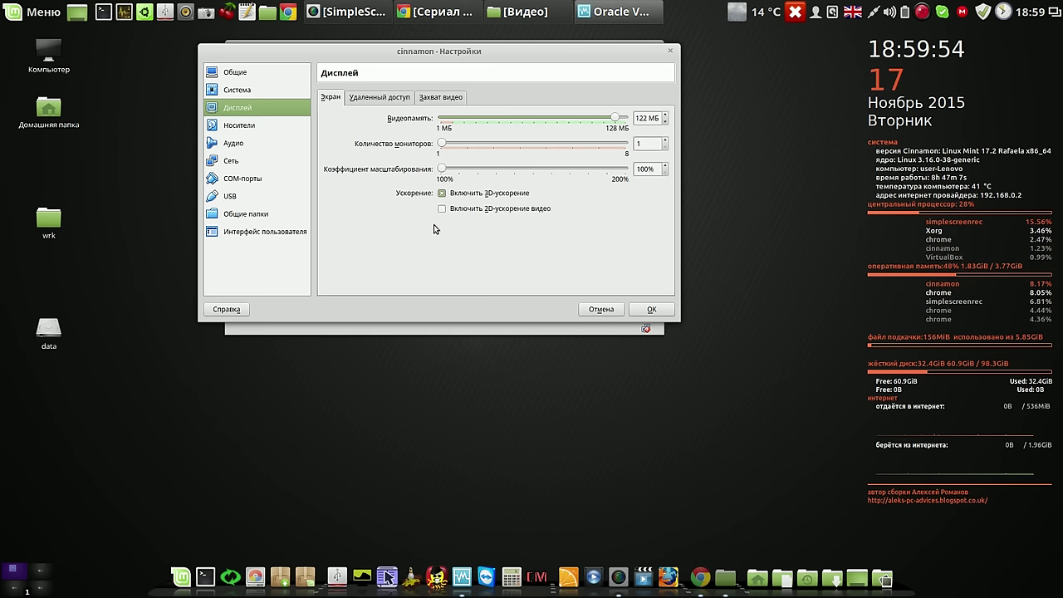
click(240, 127)
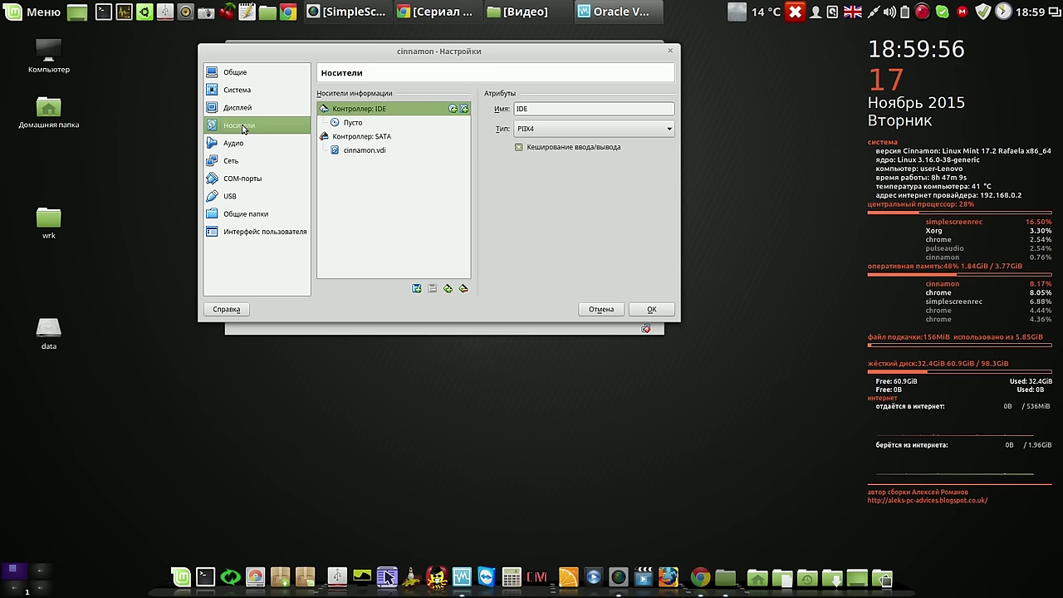
Load systemback_live_2015-11-17.iso from /home into the cinnamon VM's empty optical drive and save
click(349, 123)
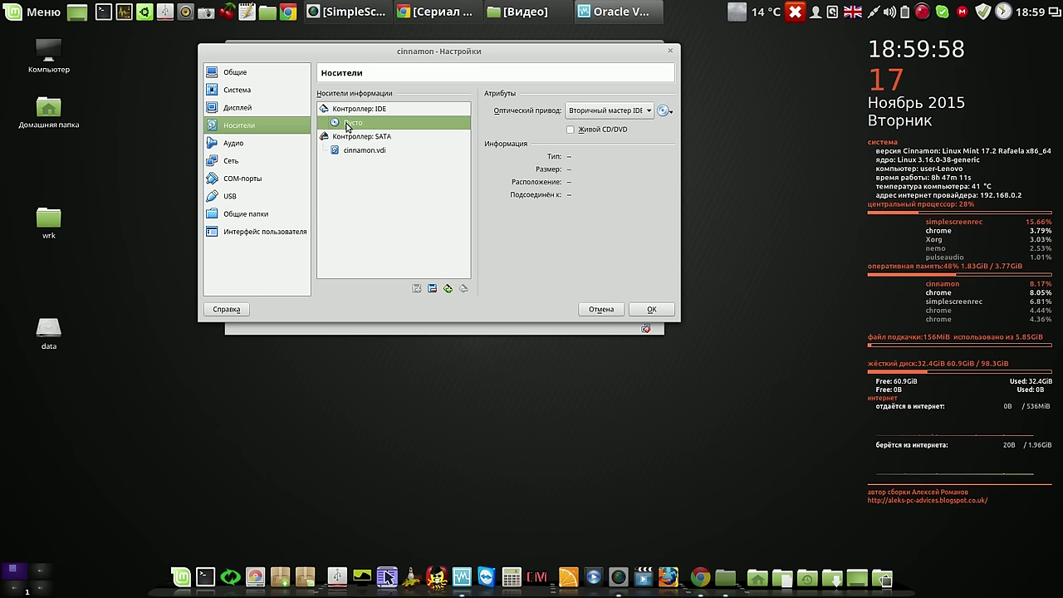
click(663, 114)
click(677, 126)
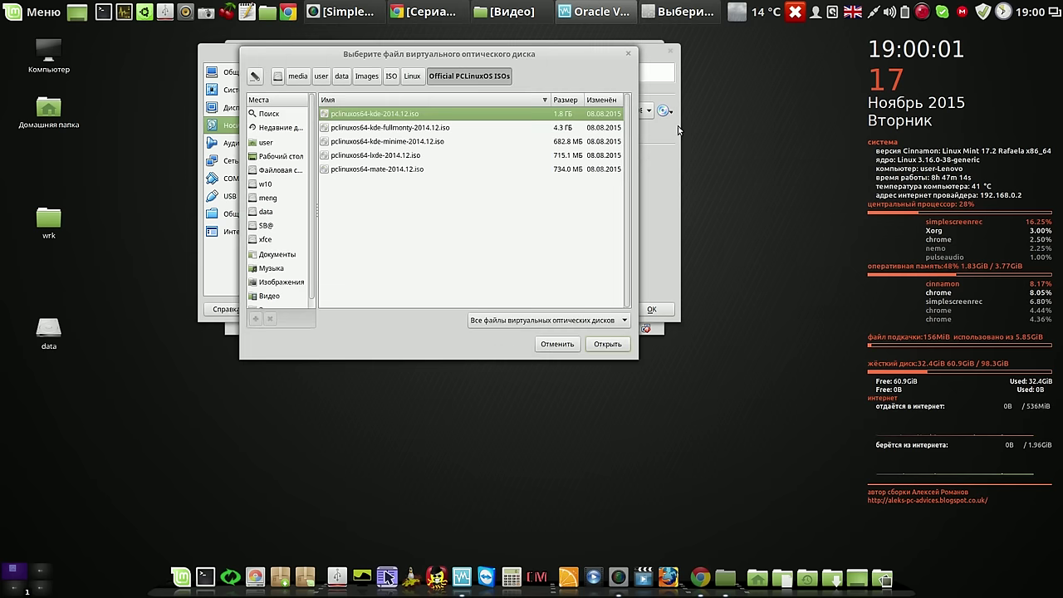
click(320, 77)
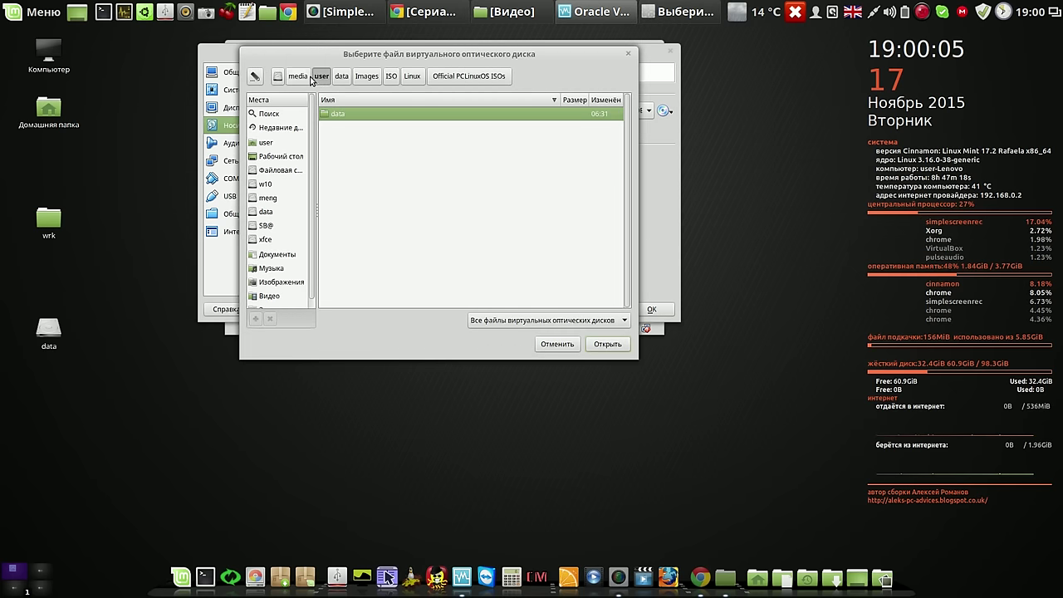
click(270, 170)
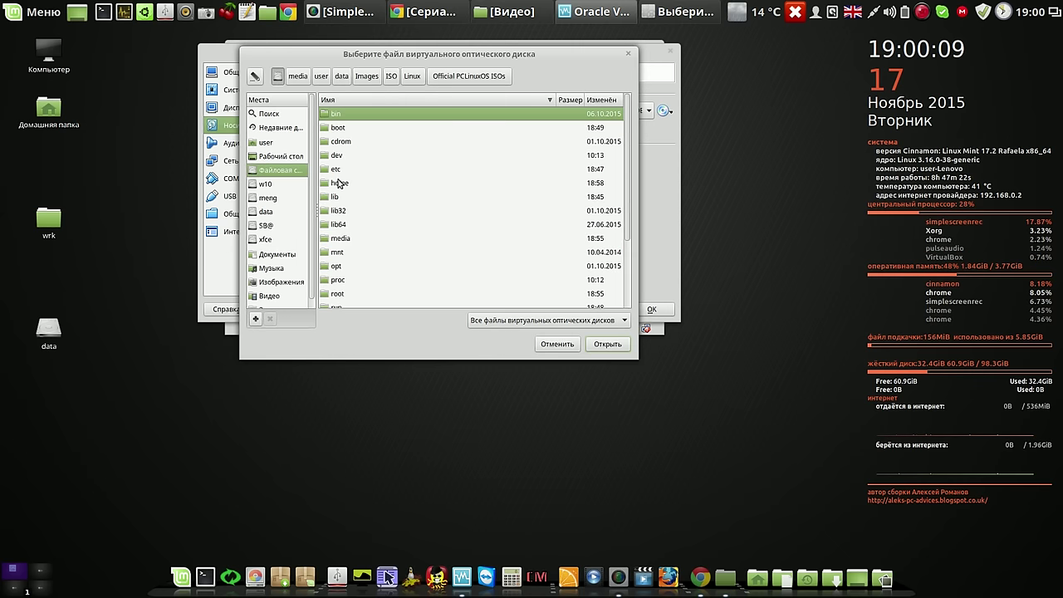
double_click(338, 183)
click(348, 145)
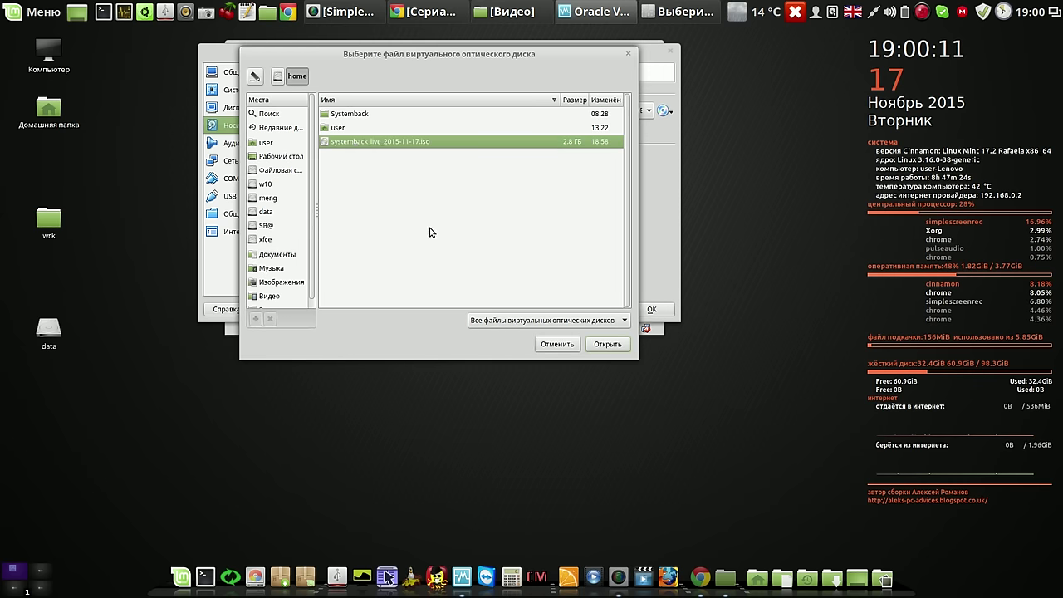
click(604, 345)
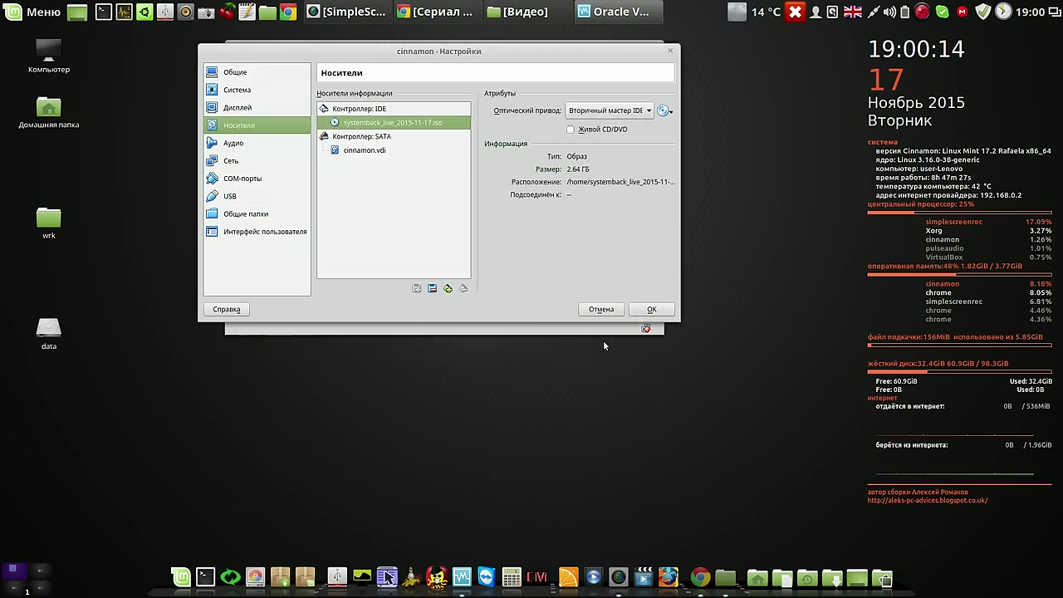
click(651, 310)
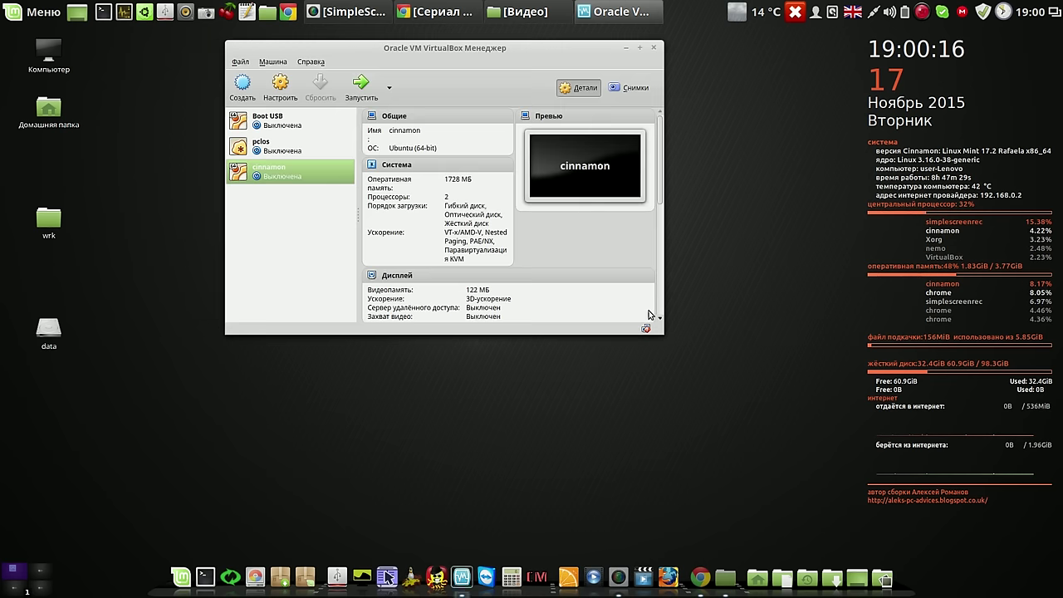
Start the cinnamon VM and boot the live system, which halts at a BusyBox aufs error
click(362, 86)
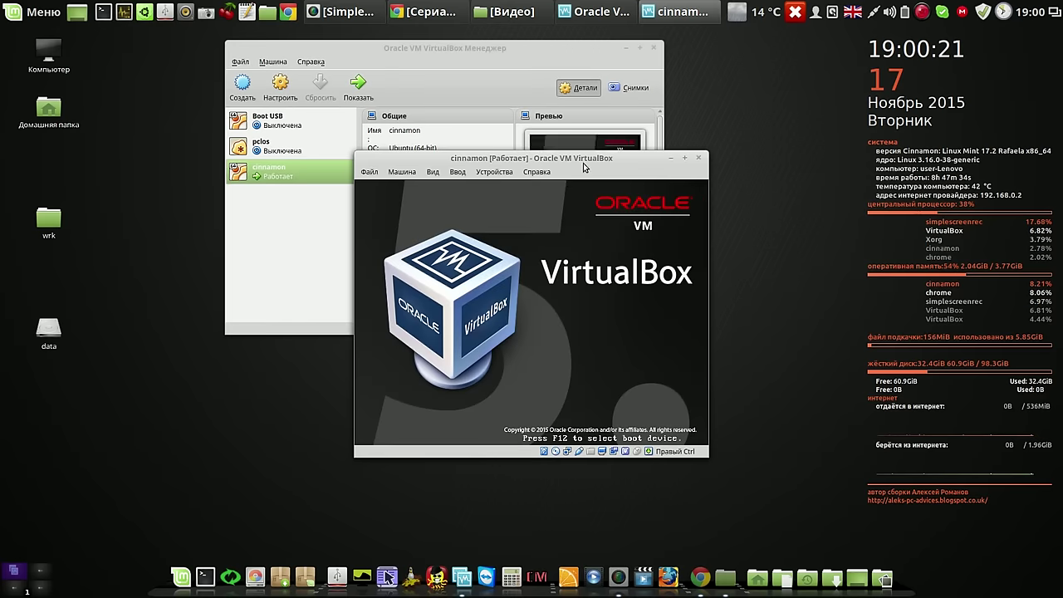
click(639, 47)
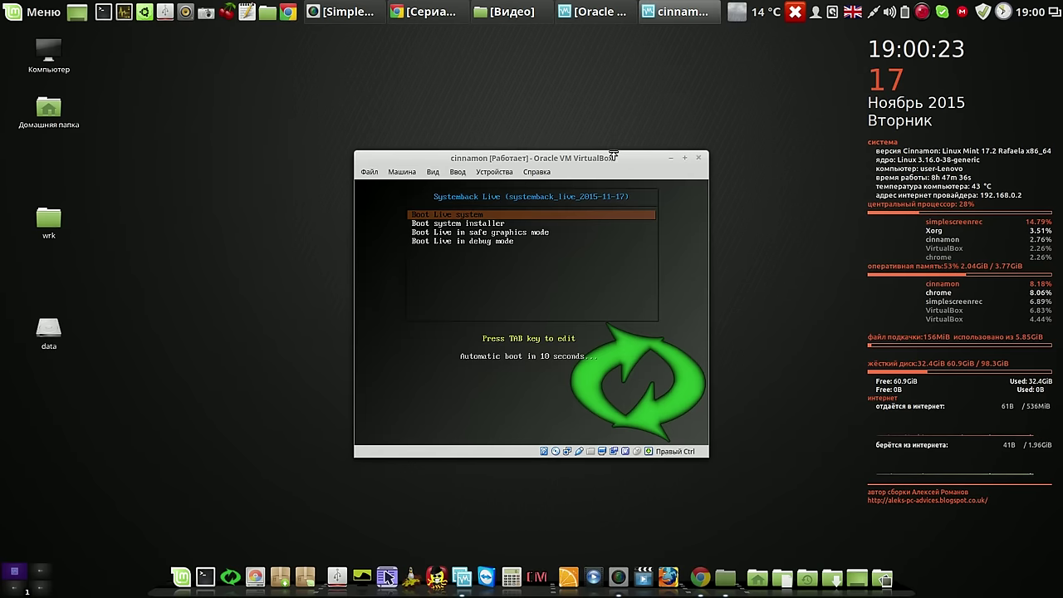
key(Return)
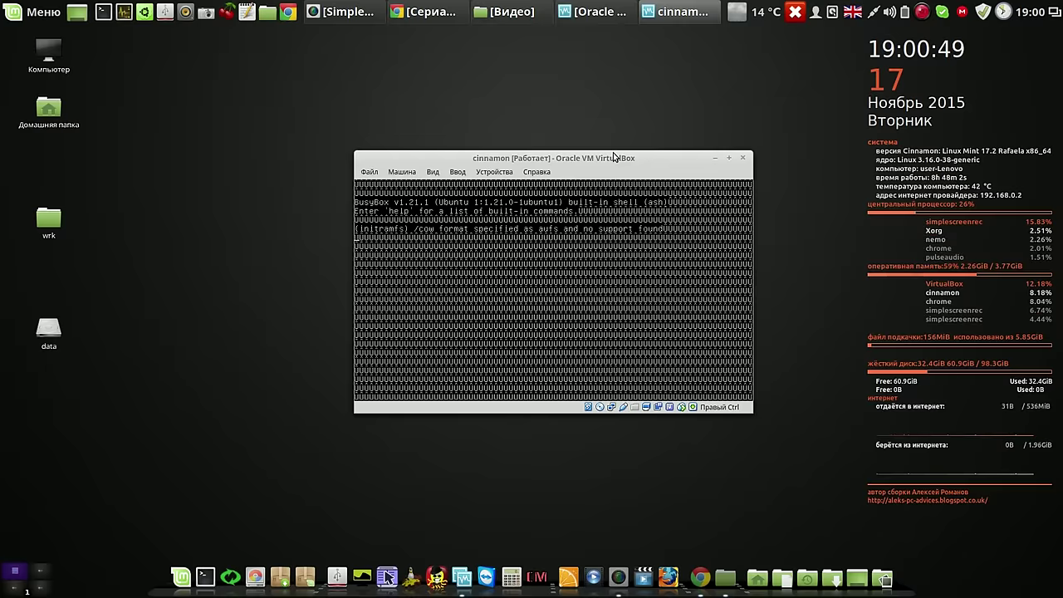
drag(613, 157, 532, 61)
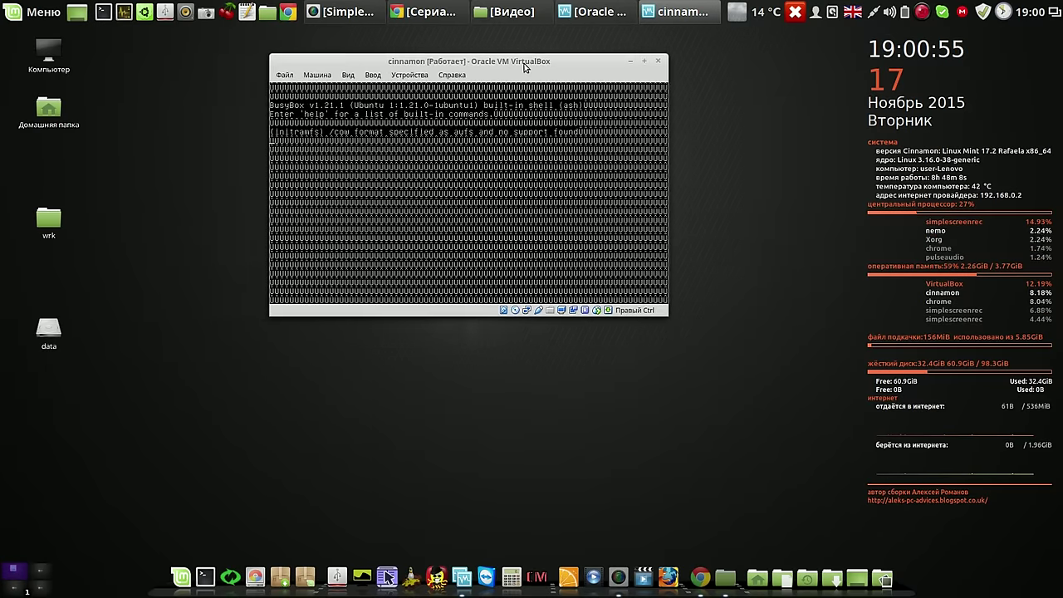
Find the BusyBox aufs error in the mintlinux.ru forum post, then return to the VM console
click(439, 15)
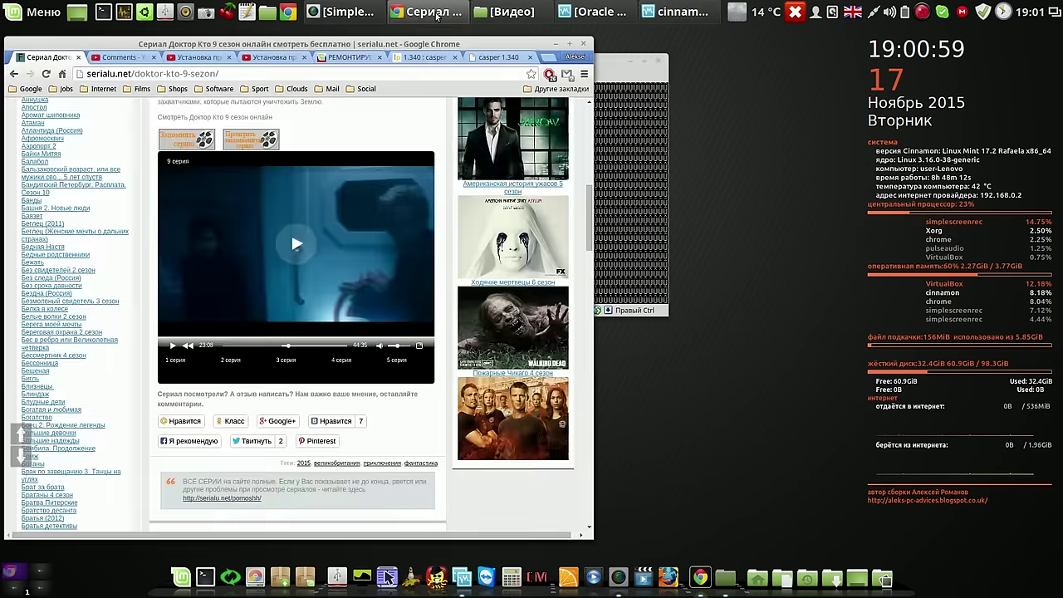
click(345, 58)
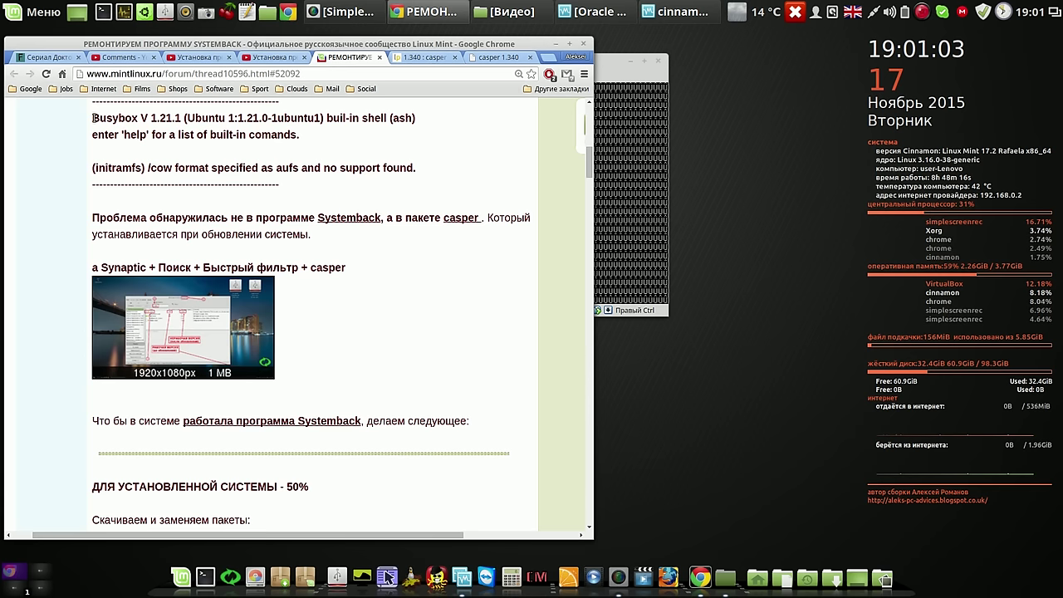
drag(94, 118, 420, 170)
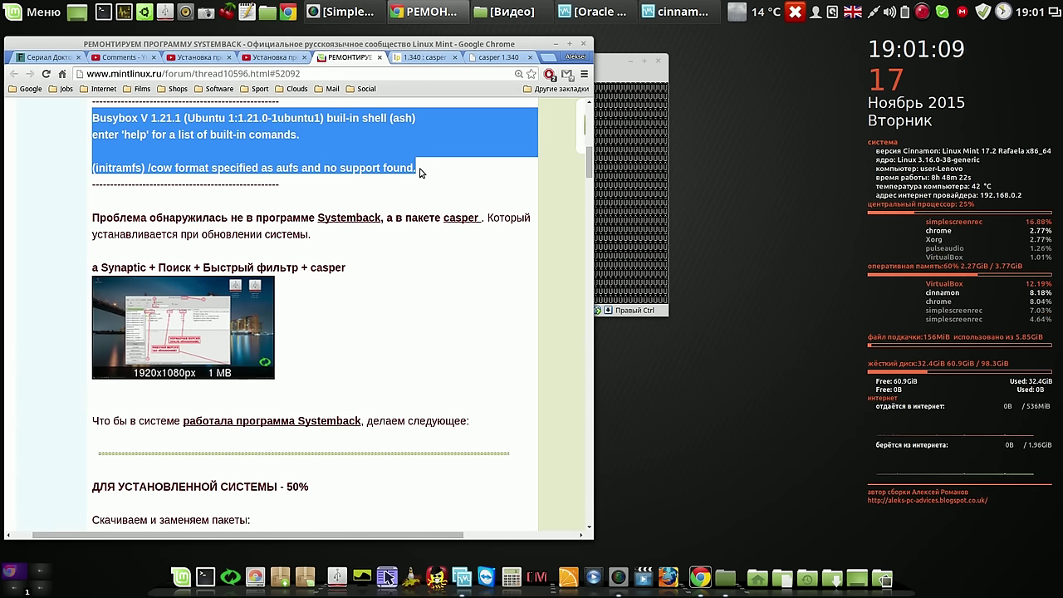
click(554, 43)
click(573, 67)
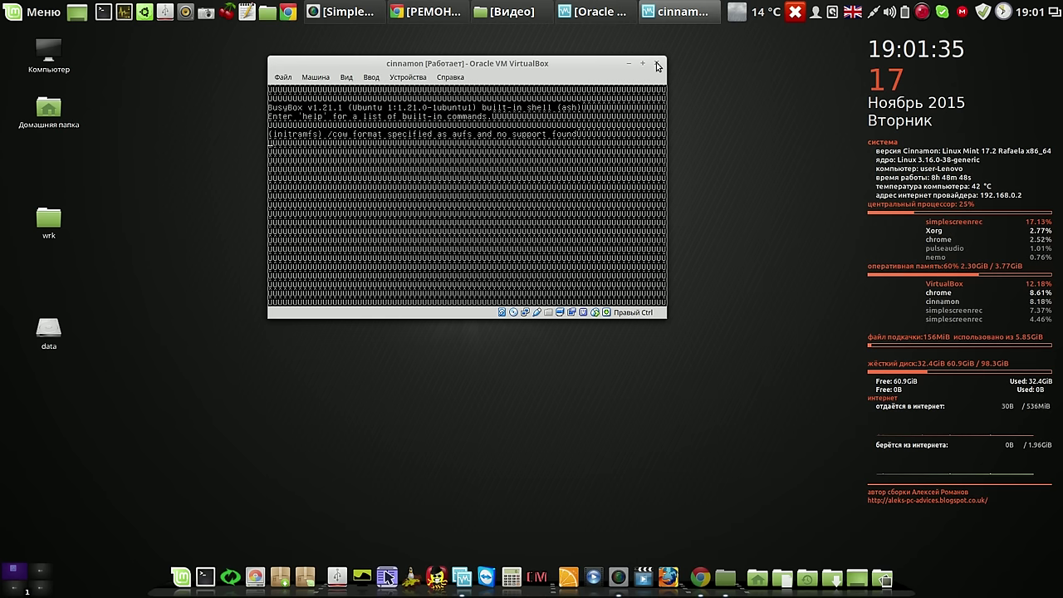
Power off the stuck cinnamon VM and return to the VirtualBox Manager
click(656, 65)
click(421, 199)
click(528, 223)
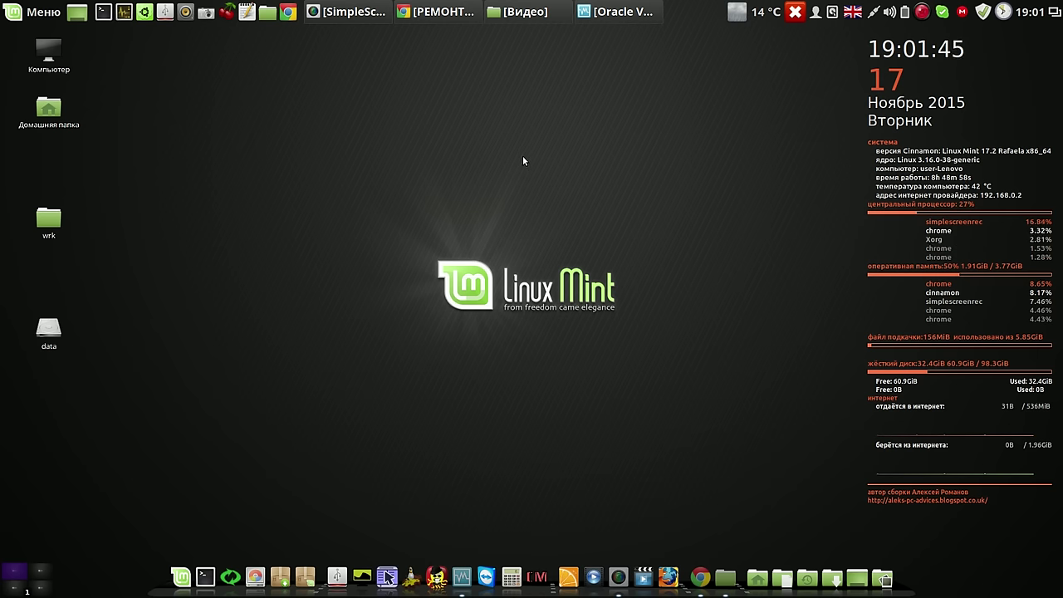
click(618, 12)
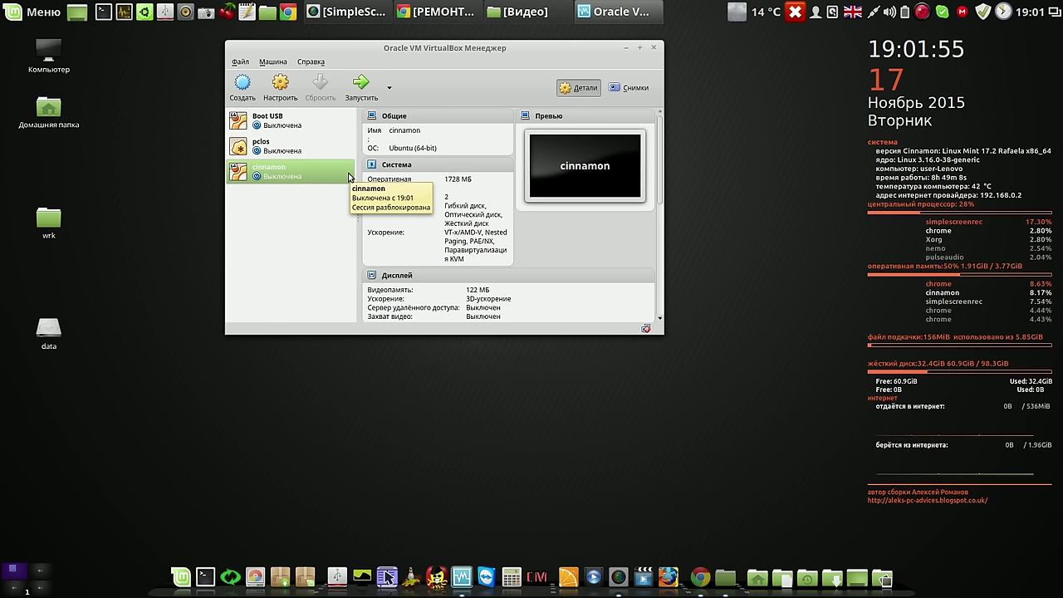
Create a Linux VM named lmc with default memory and an 8 GB VDI disk
click(247, 88)
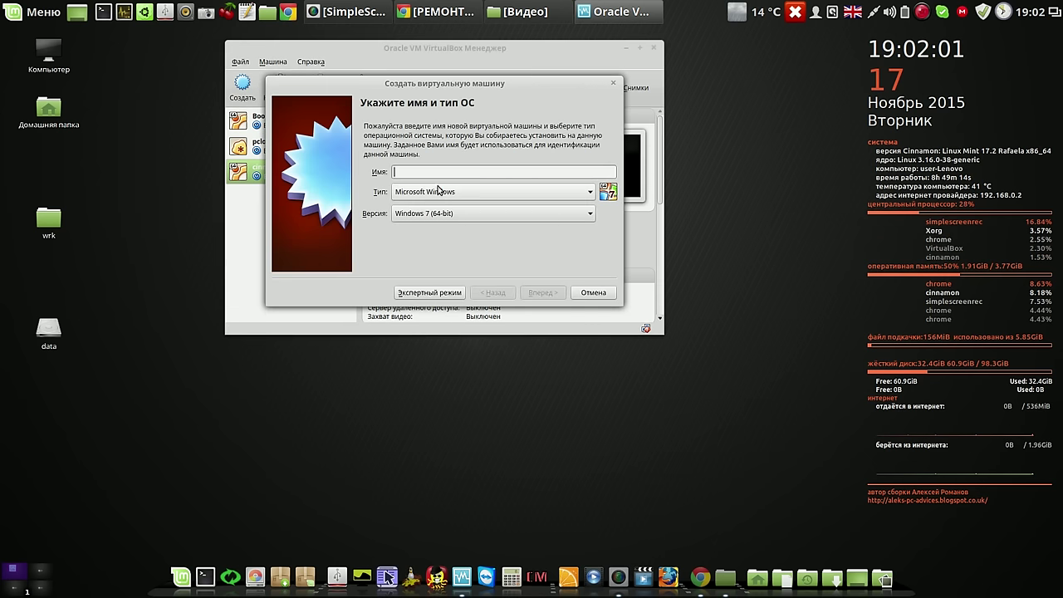
text(lmc)
click(479, 197)
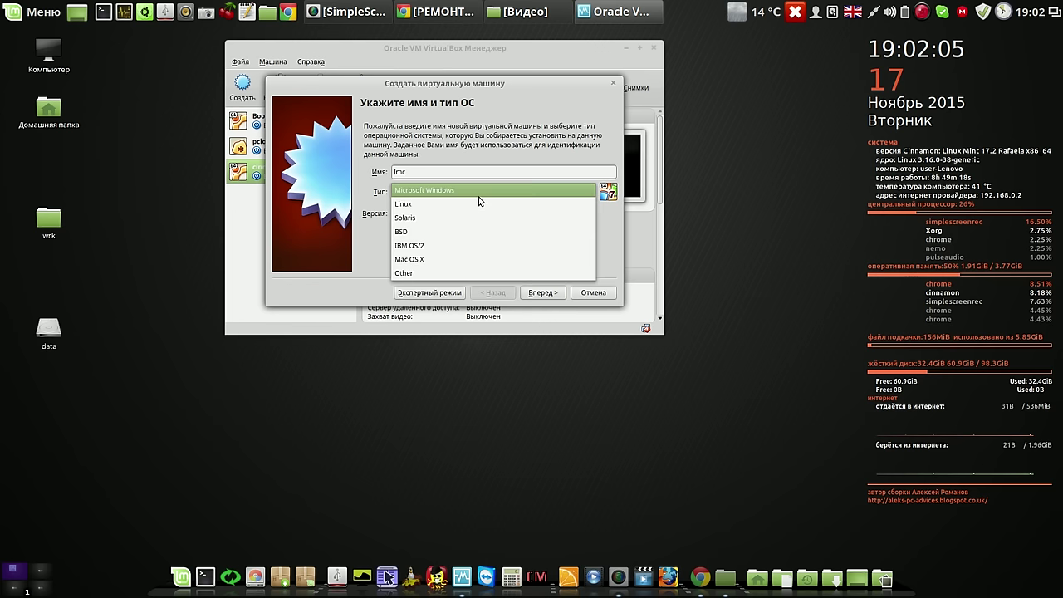
click(474, 205)
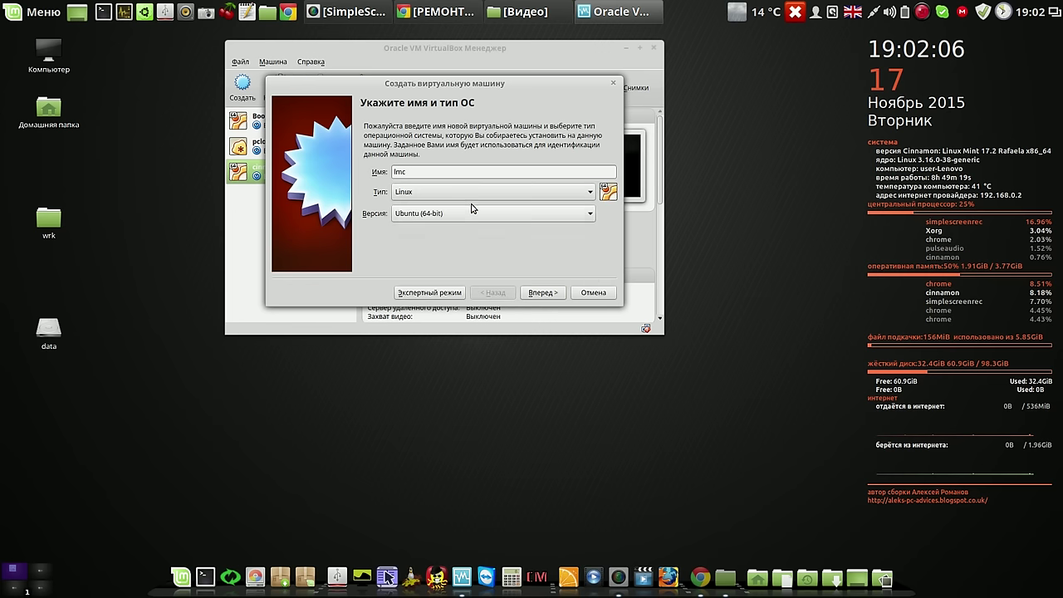
click(550, 294)
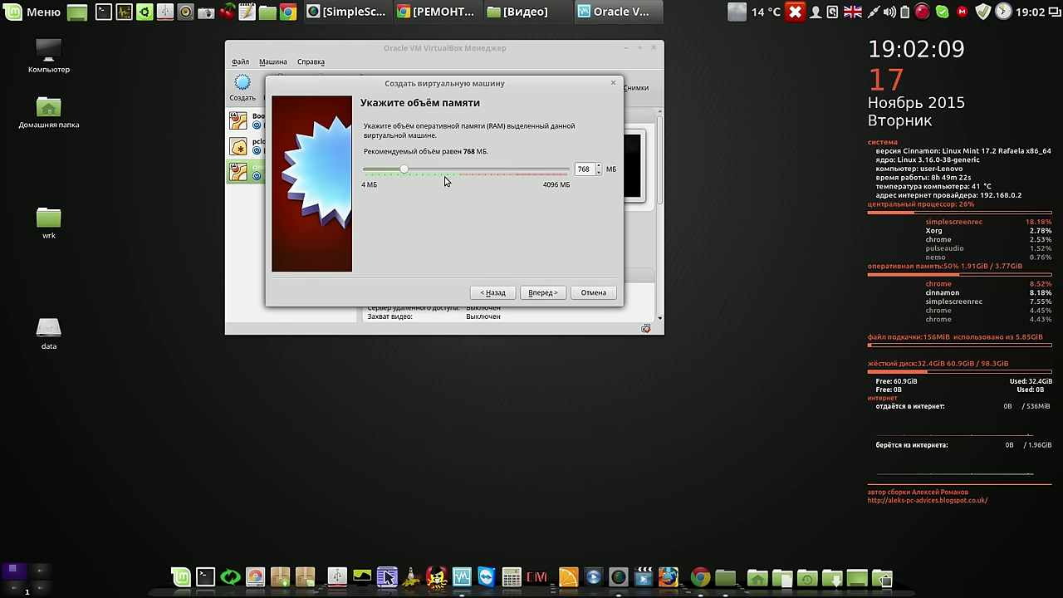
click(541, 292)
click(540, 294)
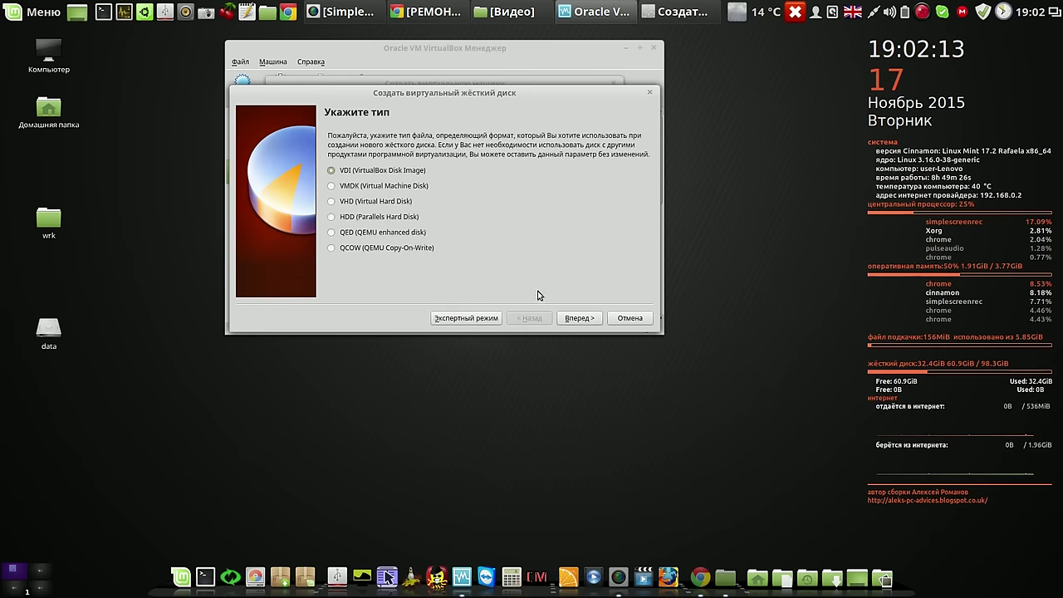
click(577, 319)
click(577, 319)
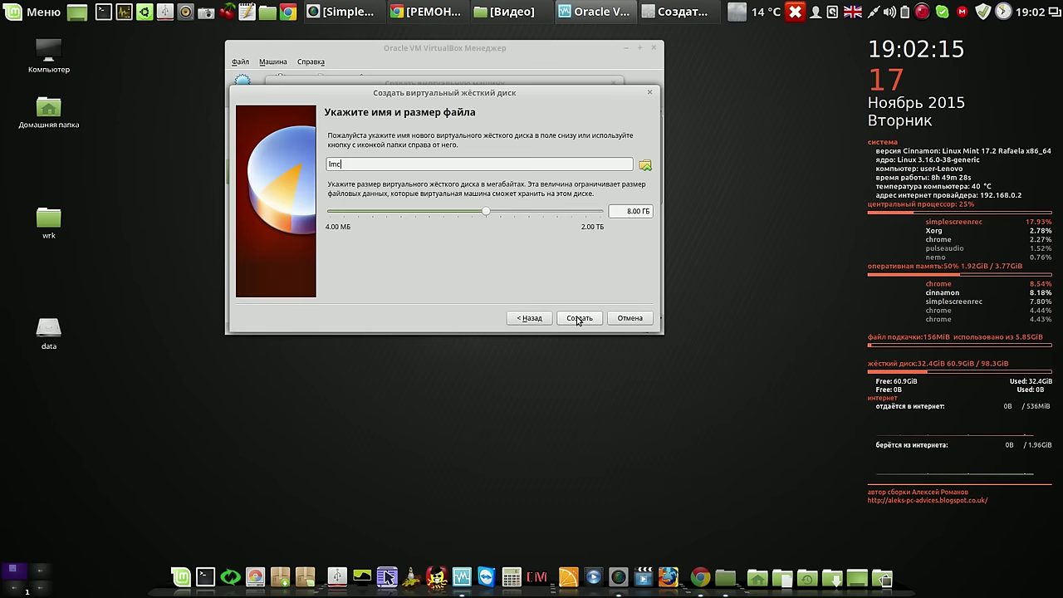
click(577, 319)
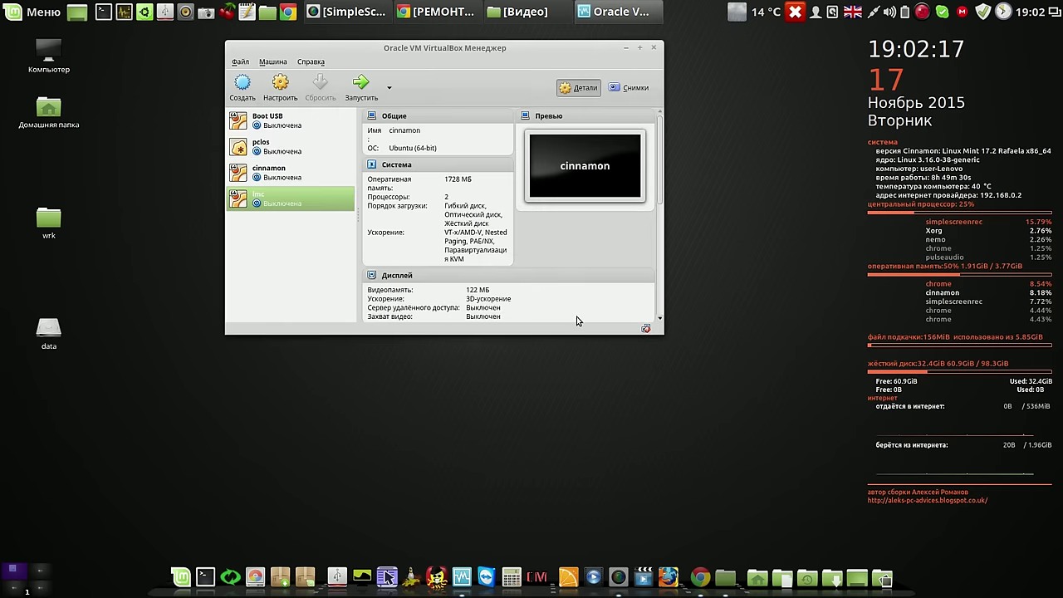
Give the lmc VM two processors with PAE/NX enabled
click(280, 85)
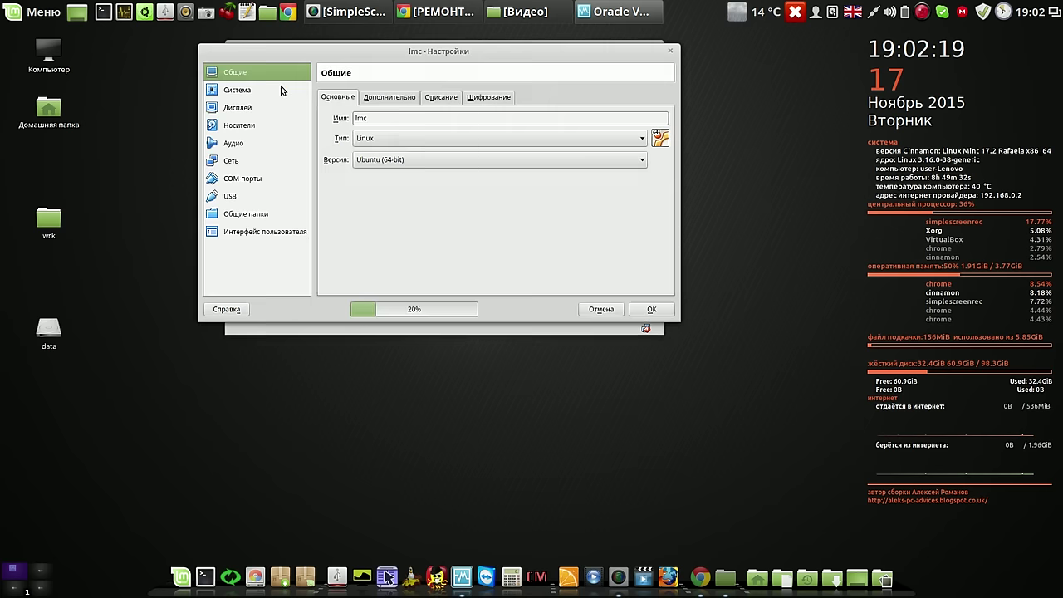
click(239, 92)
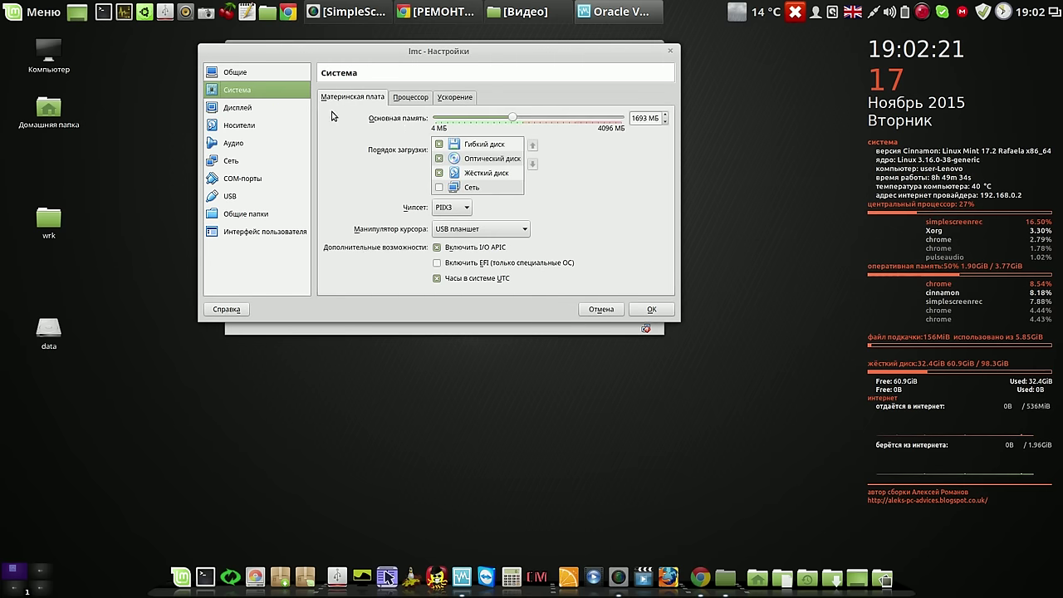
click(419, 99)
click(665, 116)
click(436, 169)
Set the lmc VM's video memory to 125 MB with 3D acceleration
click(237, 108)
drag(457, 117, 613, 122)
drag(619, 124, 621, 125)
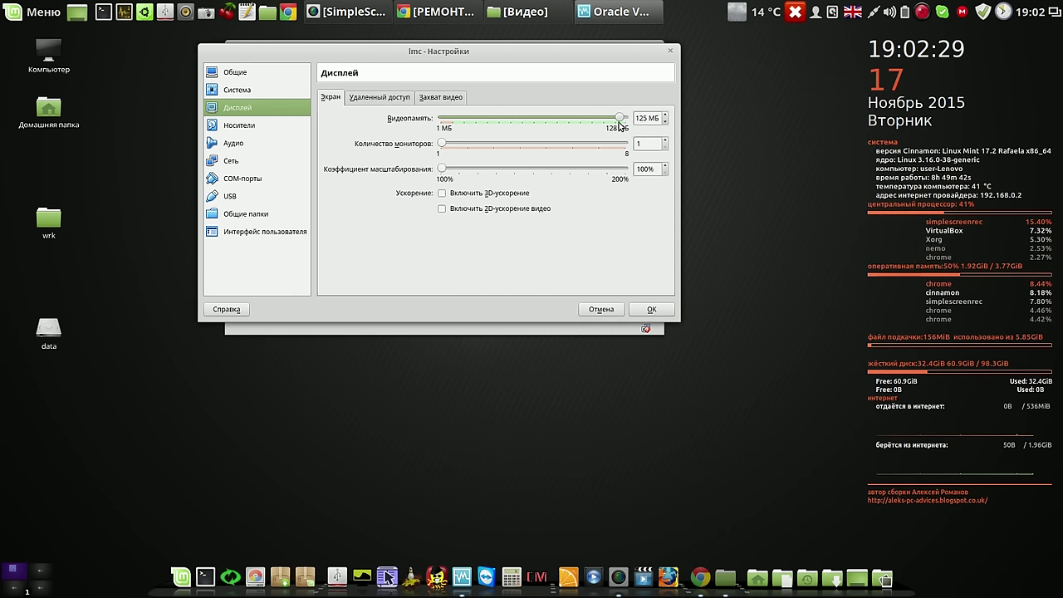
click(442, 192)
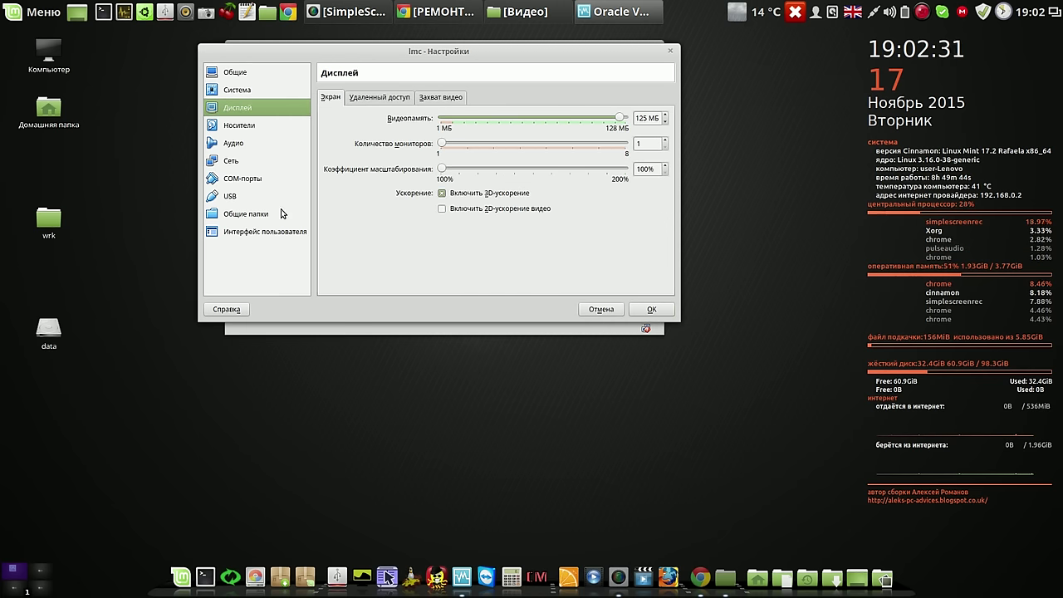
click(233, 126)
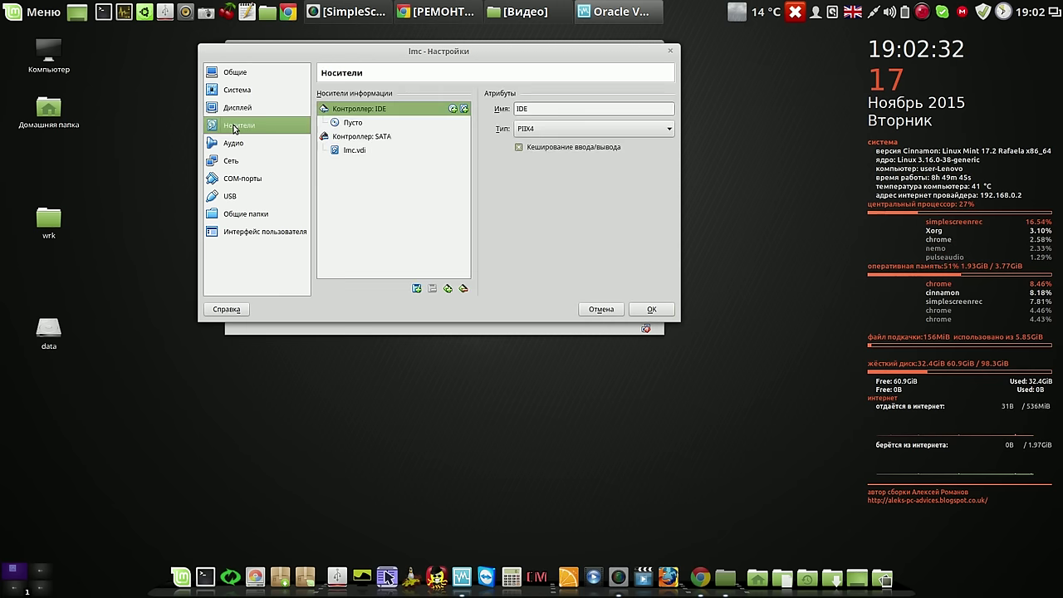
Insert the lmc-17.2 ISO from Images/ISO/Linux/linux-mint-cinnamon-17.2 into the optical drive and save
click(351, 125)
click(664, 111)
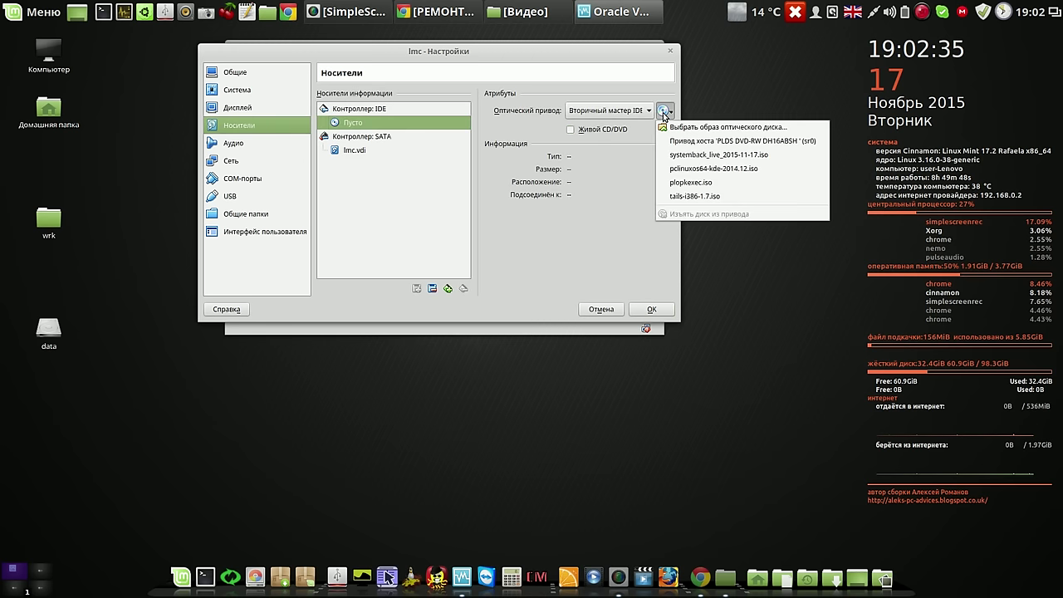
click(681, 131)
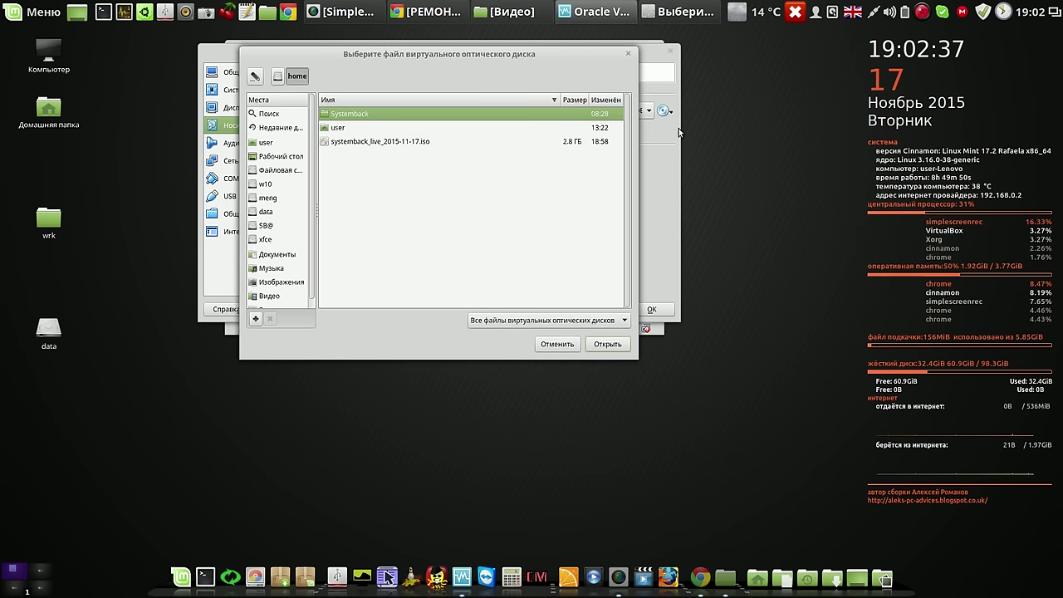
click(266, 214)
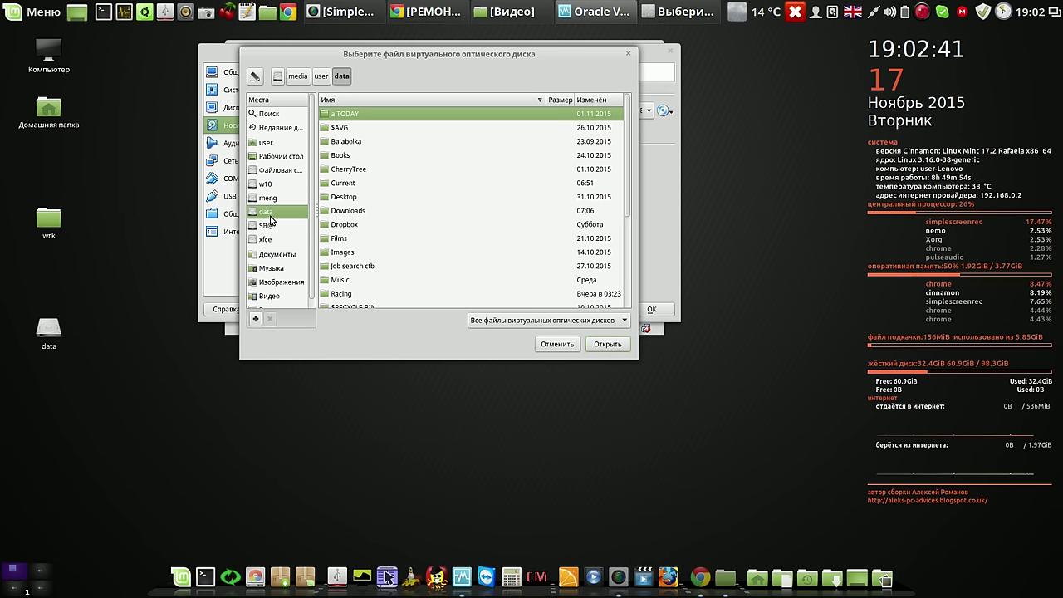
double_click(324, 255)
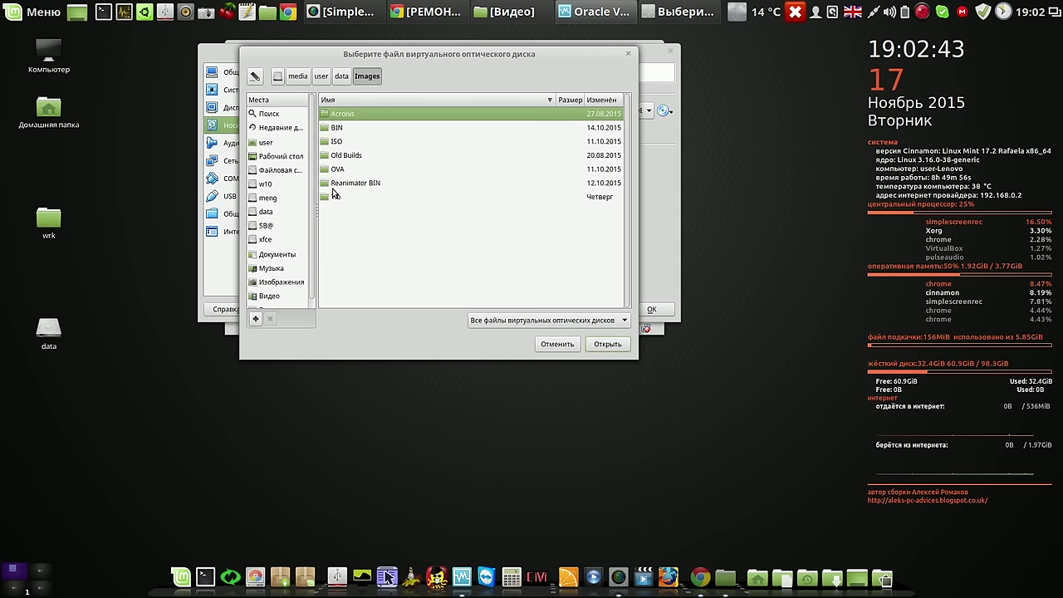
double_click(328, 142)
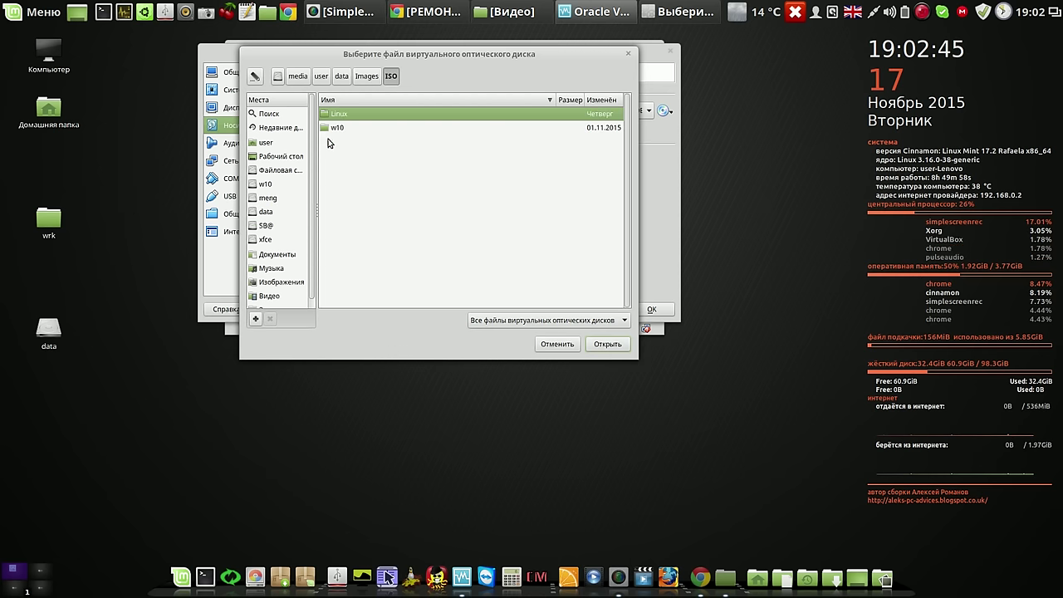
double_click(327, 114)
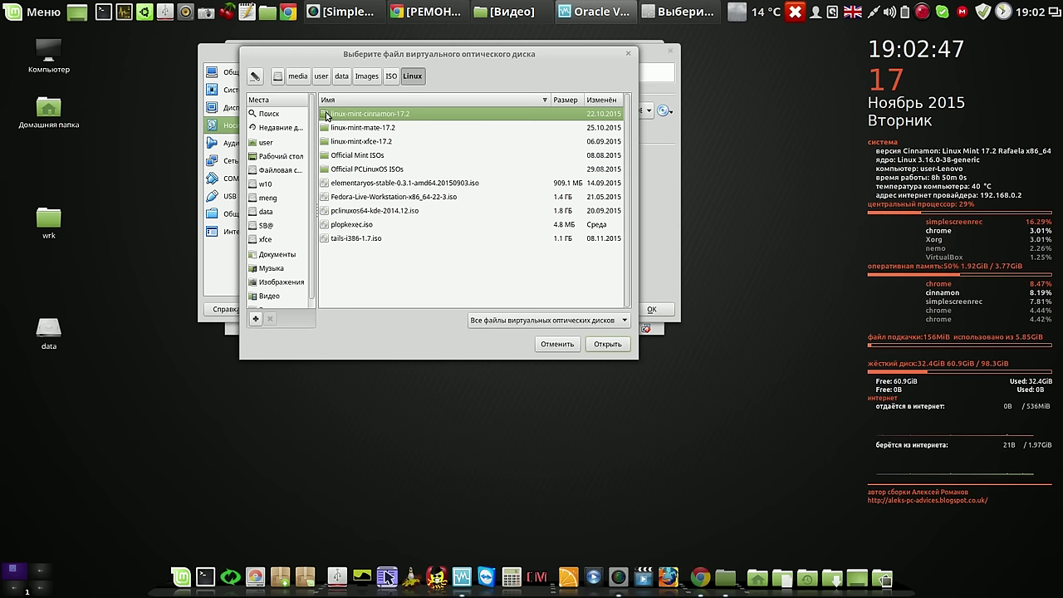
double_click(327, 114)
click(328, 128)
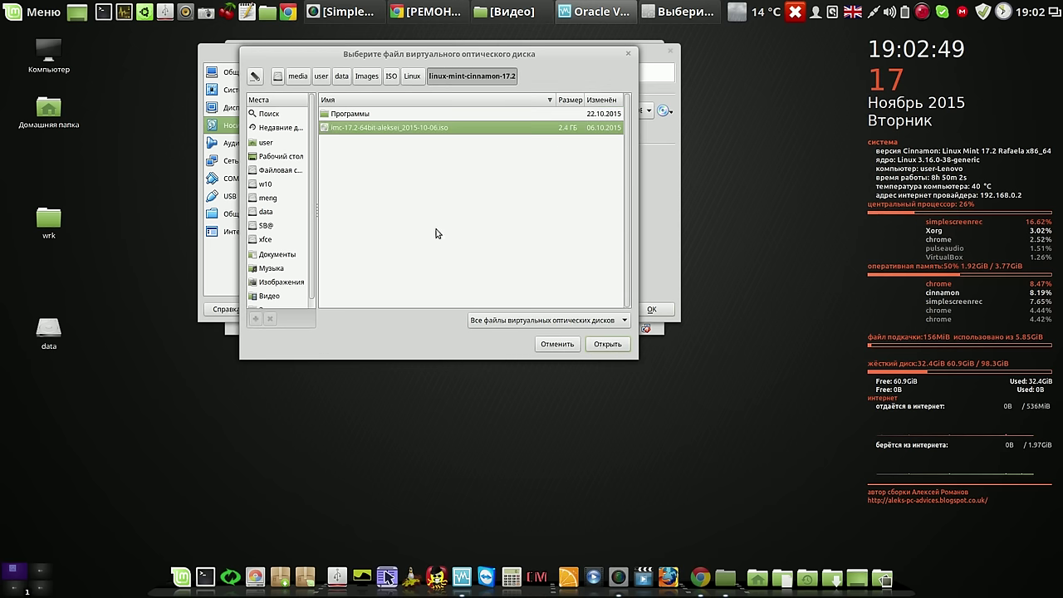
click(609, 344)
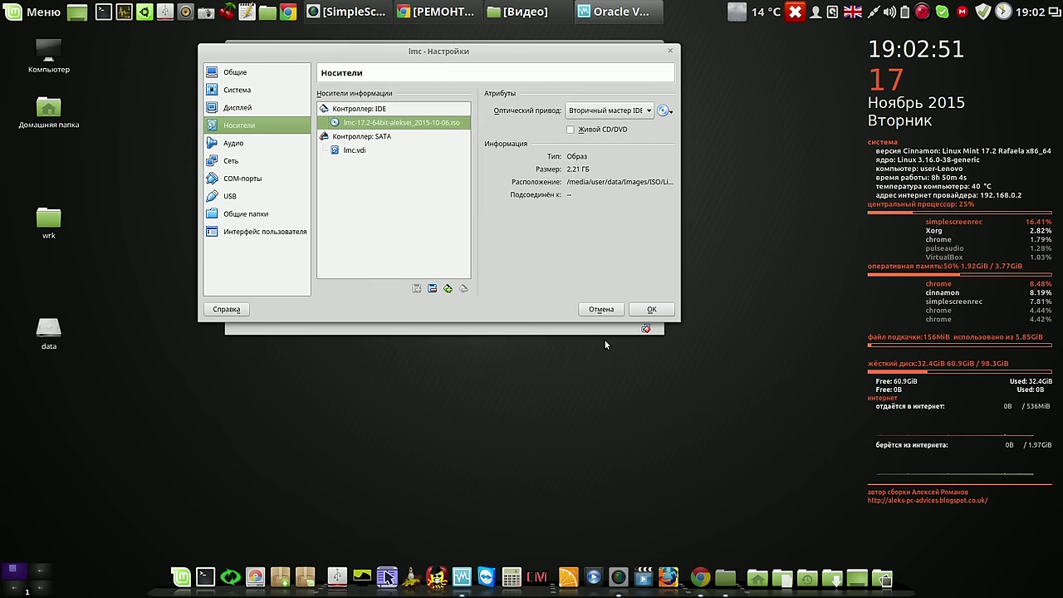
click(653, 310)
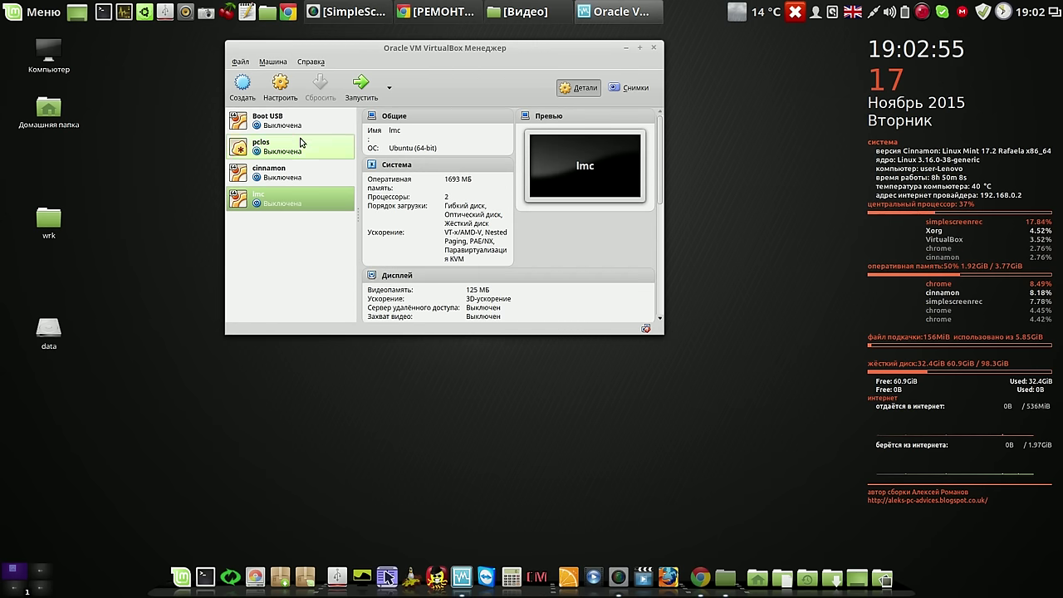
click(363, 86)
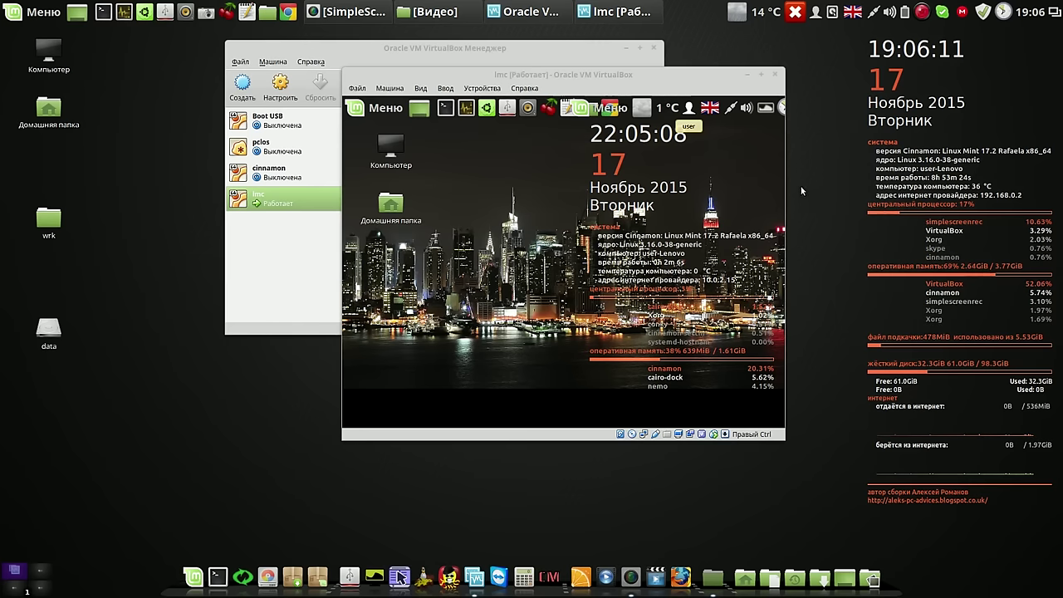
click(775, 75)
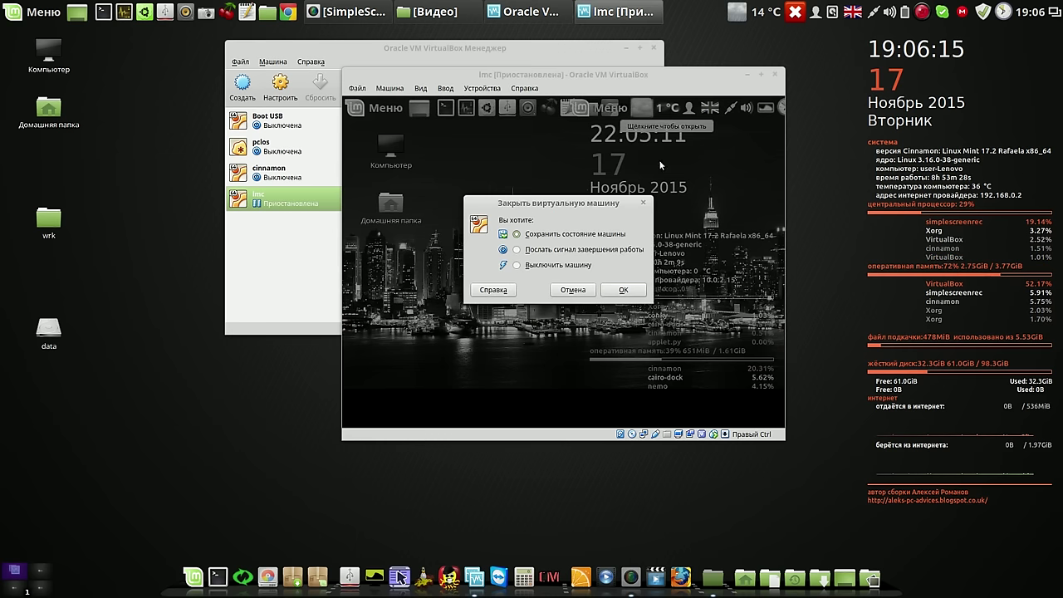
click(518, 267)
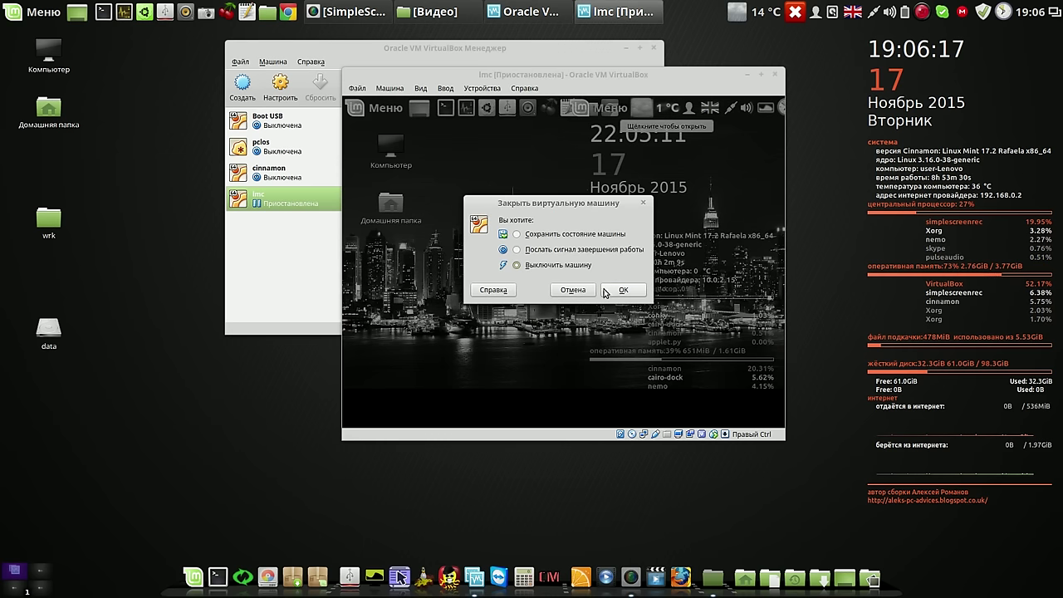
click(622, 289)
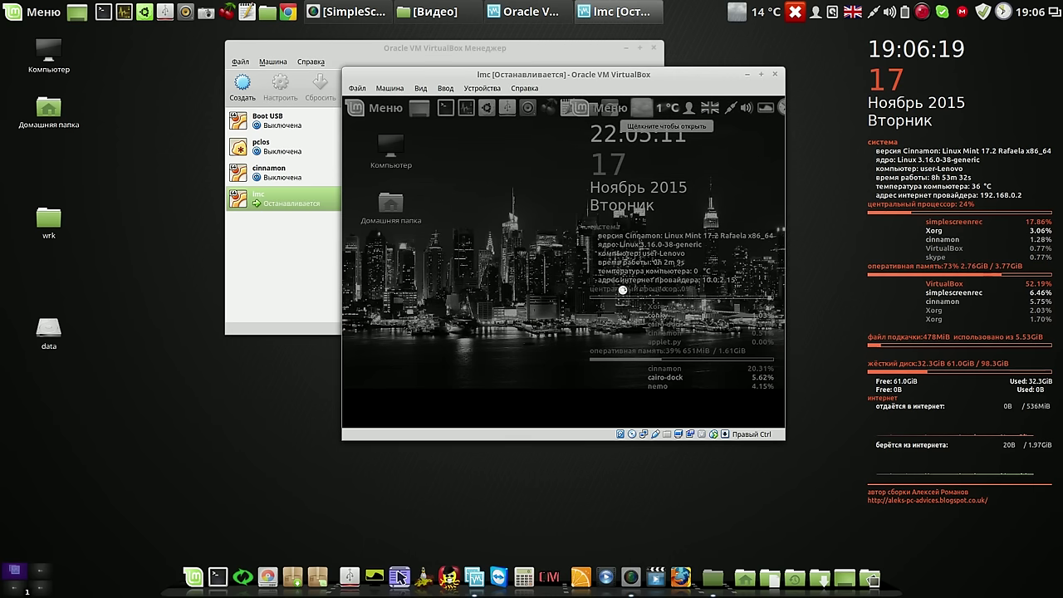
click(282, 176)
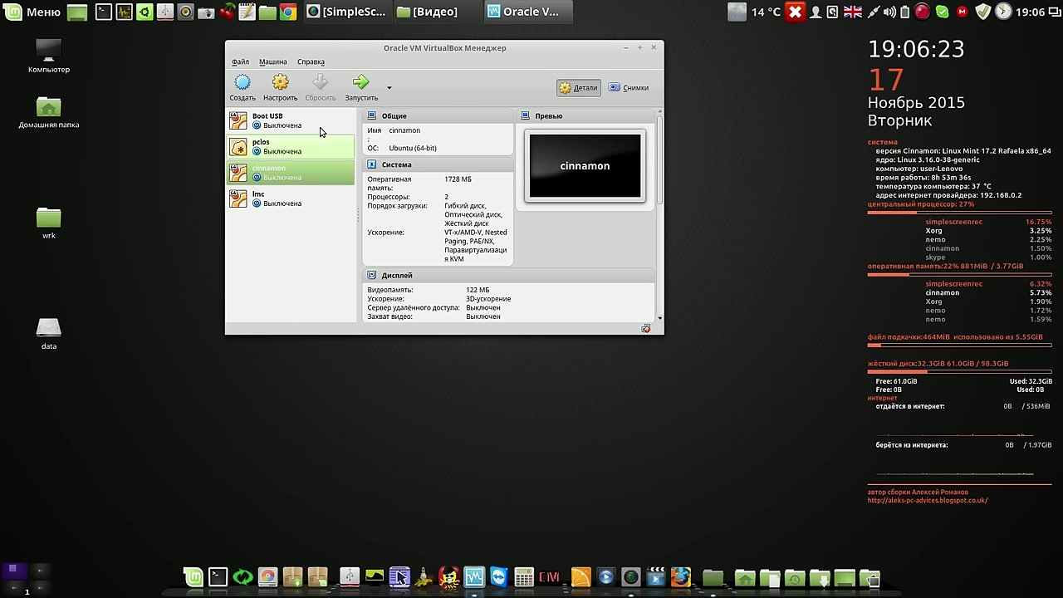
click(357, 90)
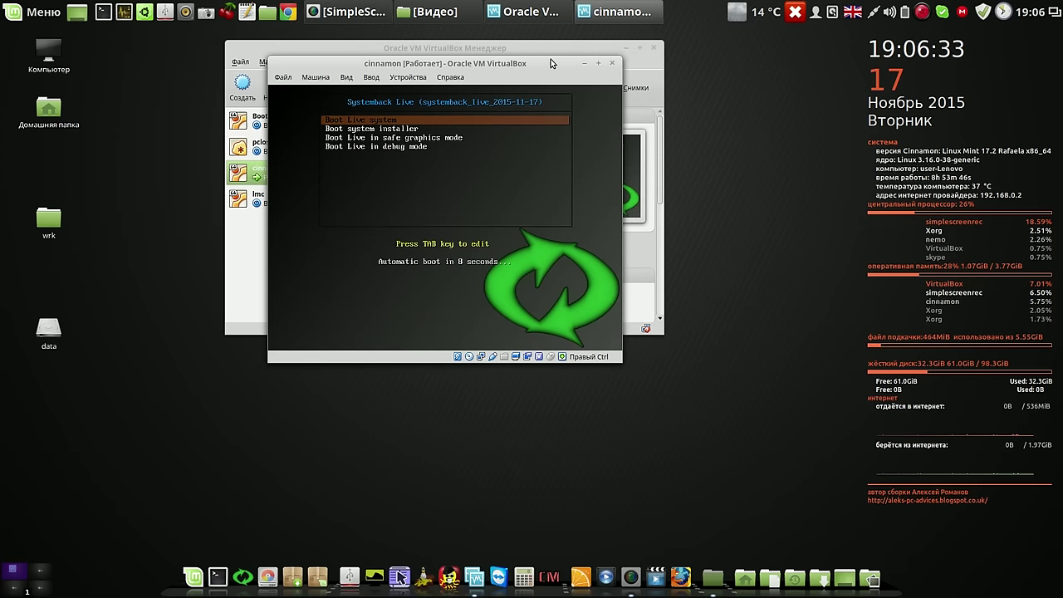
key(Return)
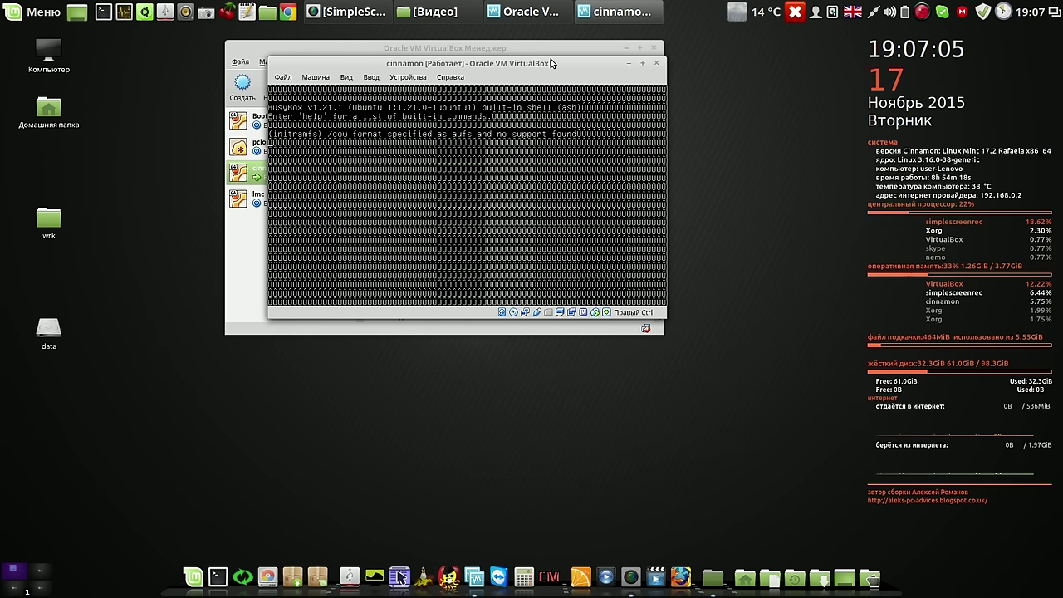
click(657, 64)
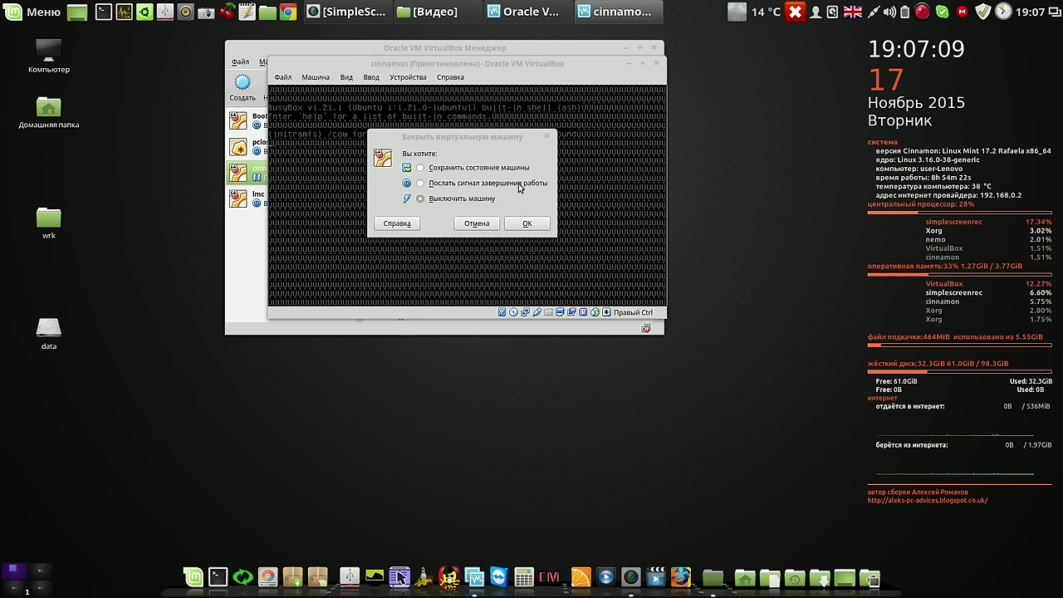
click(524, 223)
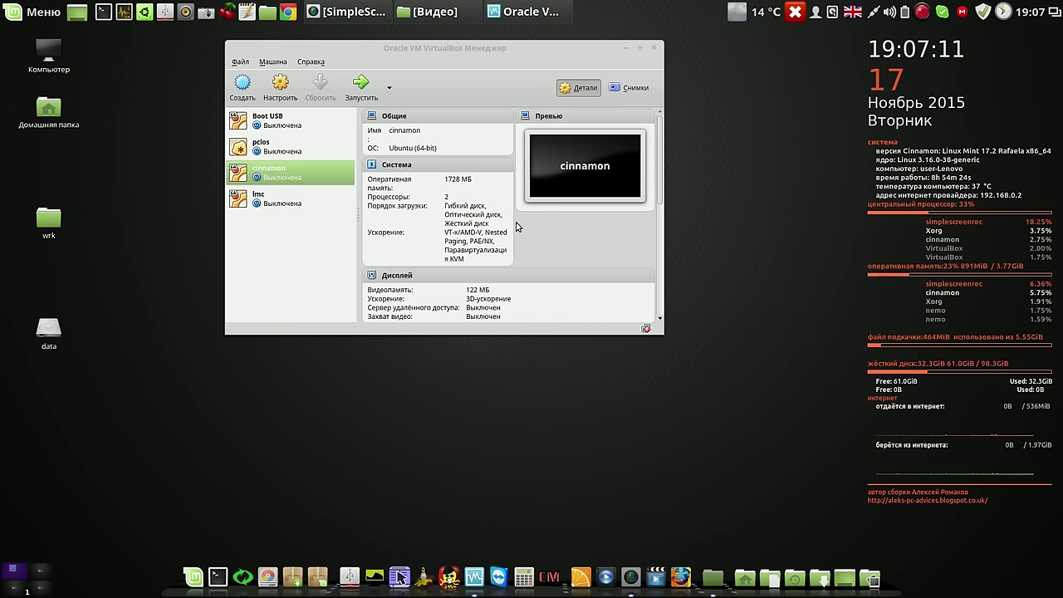
Close VirtualBox and open Synaptic Package Manager with the administrator password
click(653, 50)
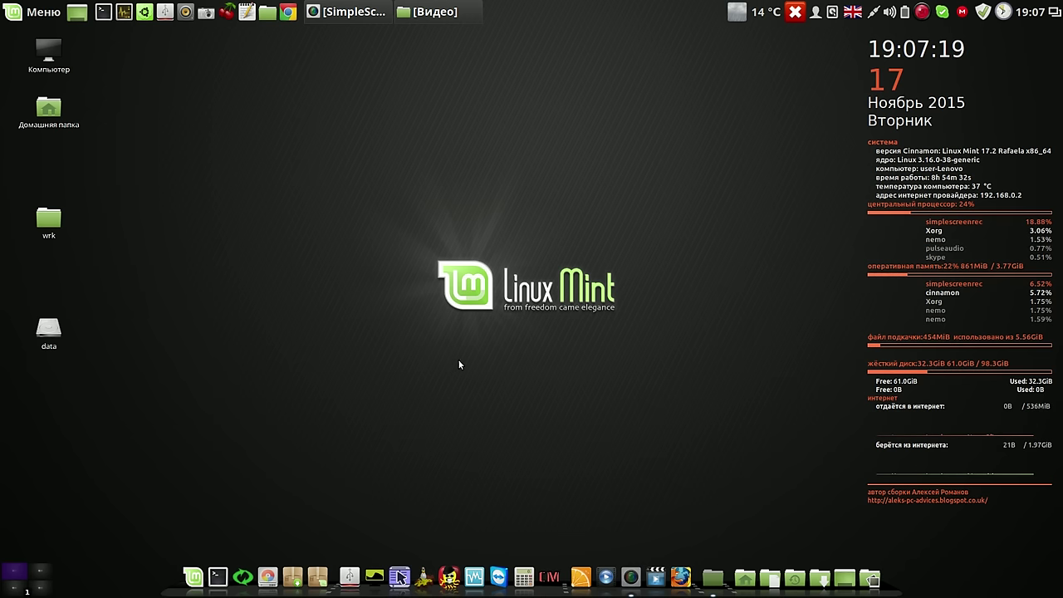
click(292, 579)
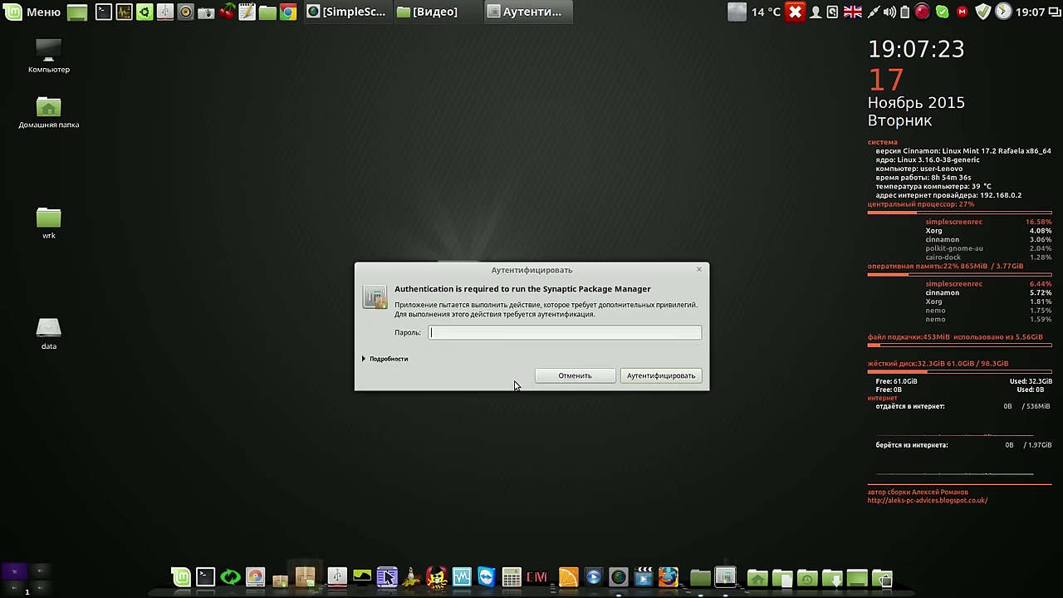
text(••)
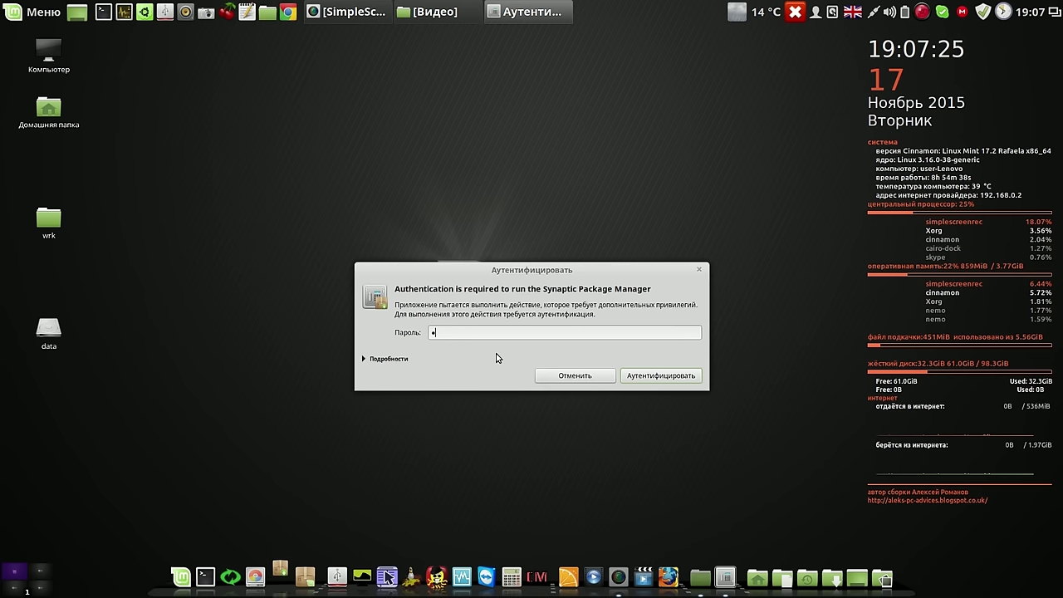
text(•••)
key(Return)
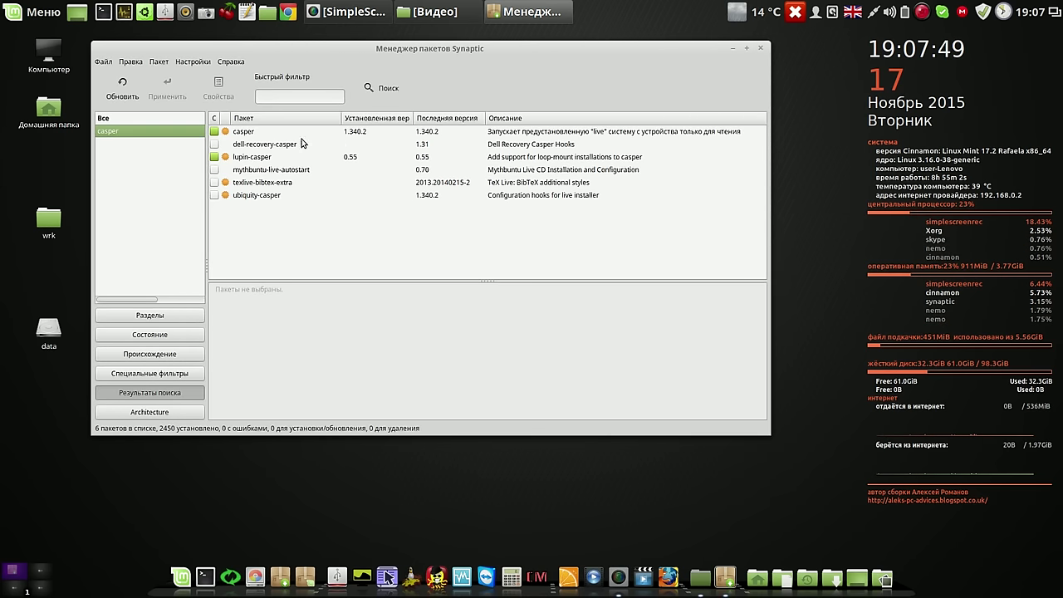
Mark casper and lupin-casper for complete removal and apply the changes
click(271, 133)
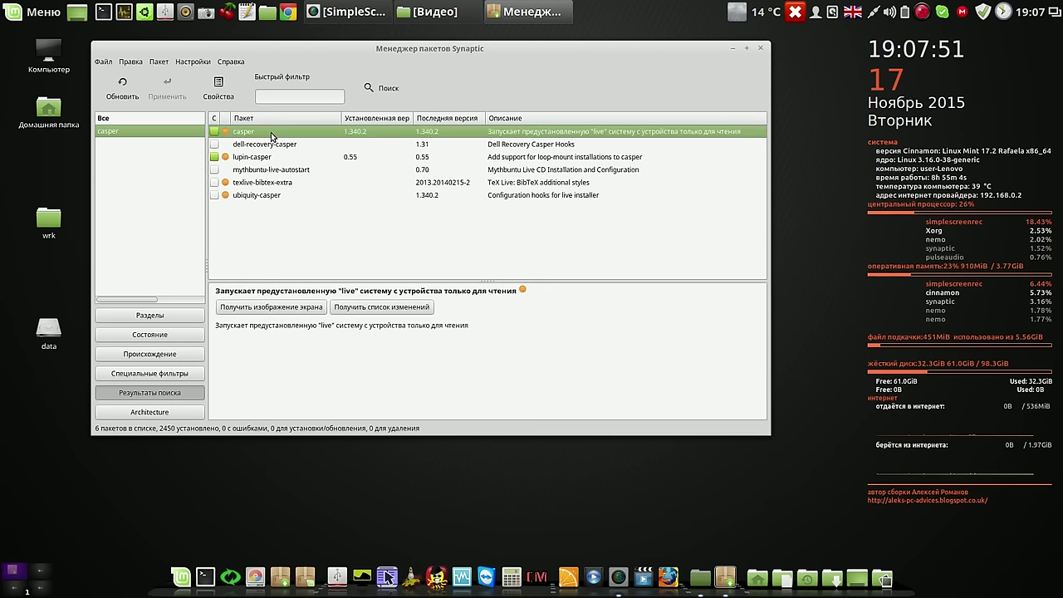
right_click(270, 132)
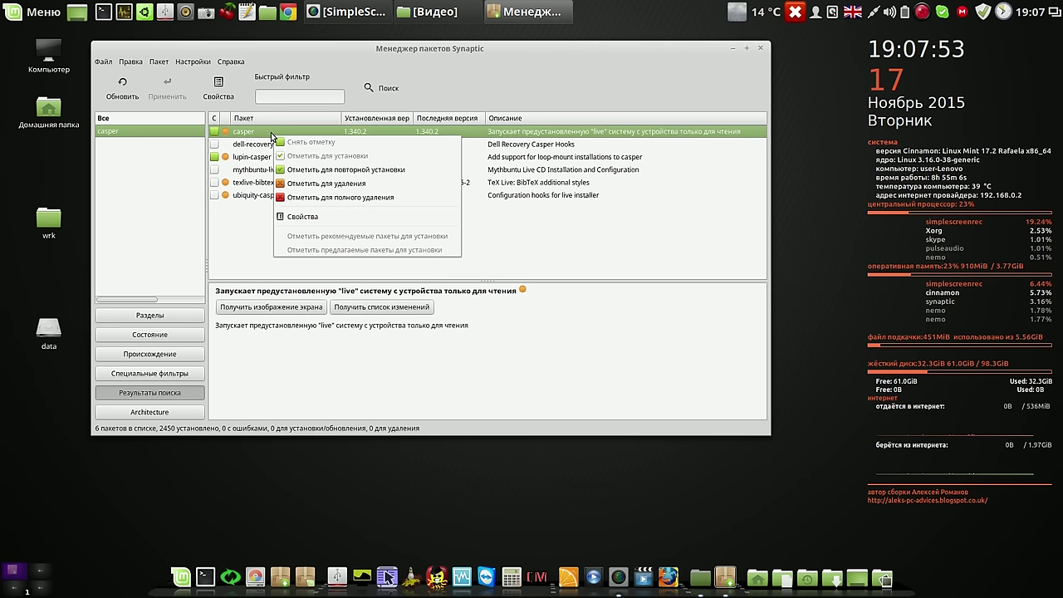
click(340, 200)
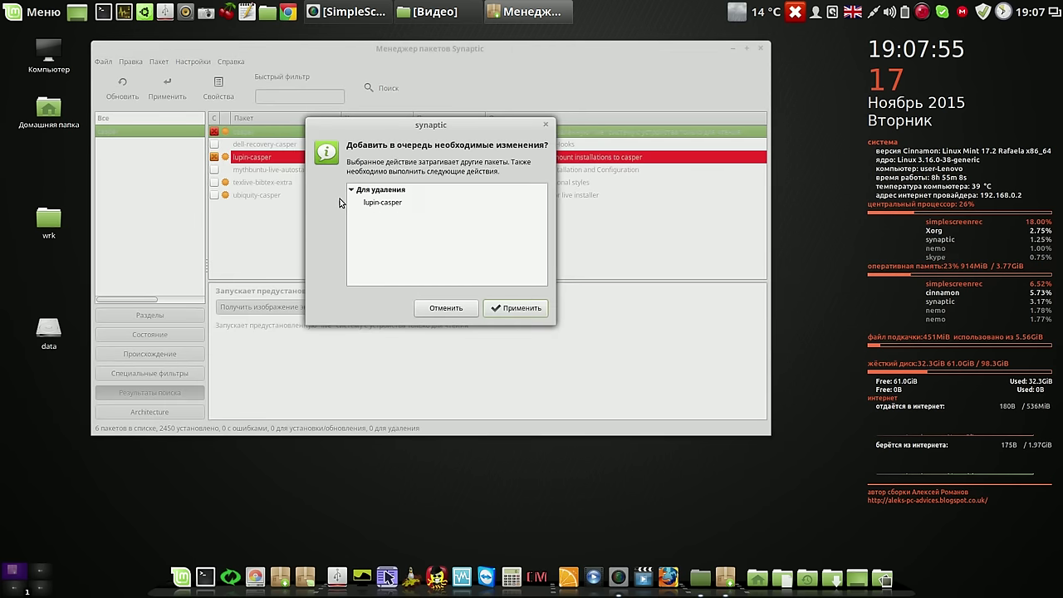
click(536, 308)
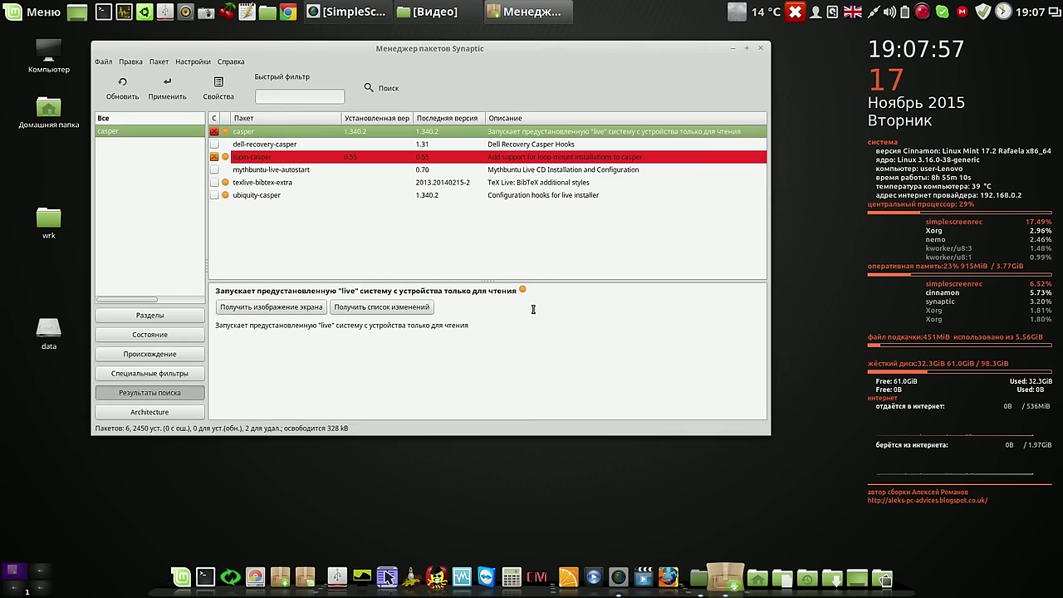
click(167, 87)
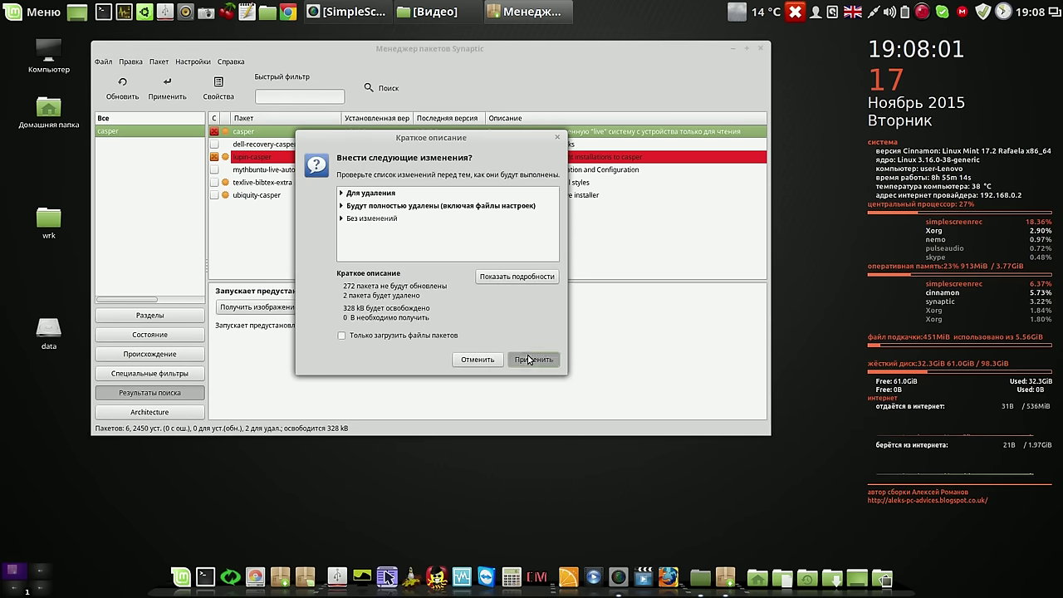
click(530, 359)
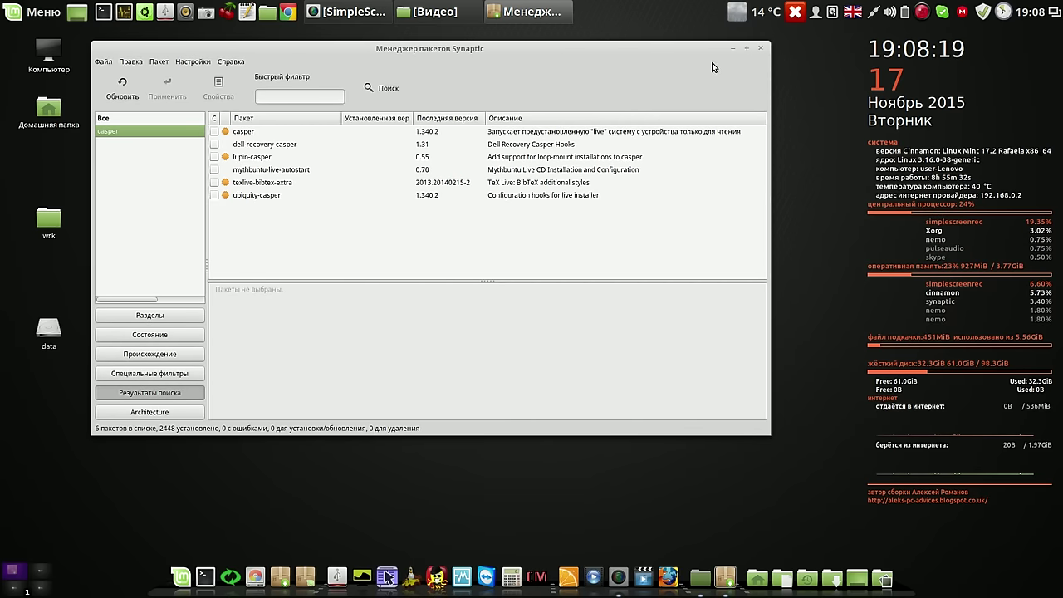
Open casper_1.340_amd64.deb from Загрузки in gdebi and dismiss the later-version warning
click(760, 48)
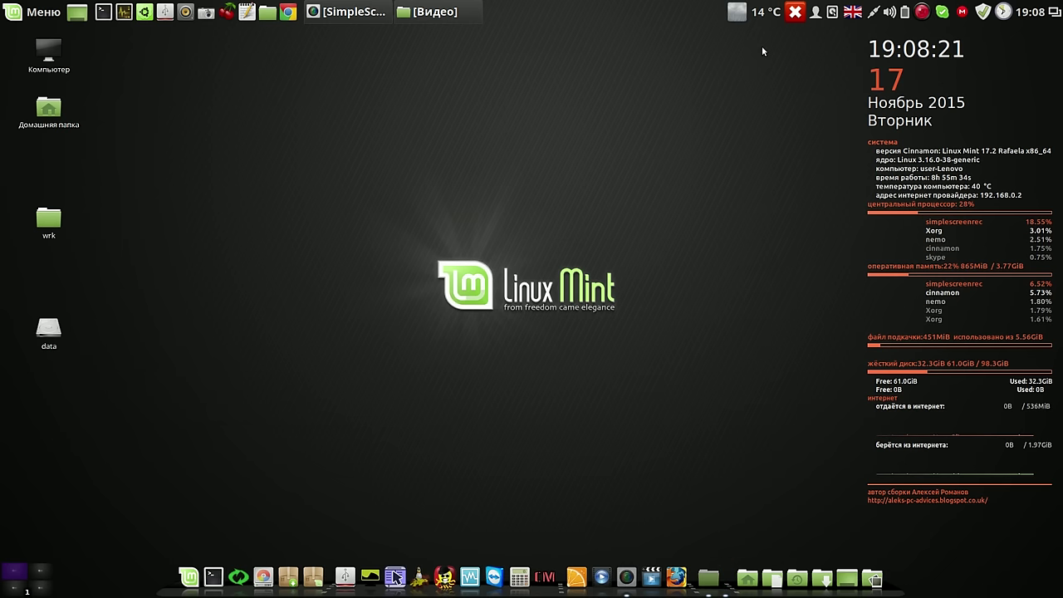
click(429, 14)
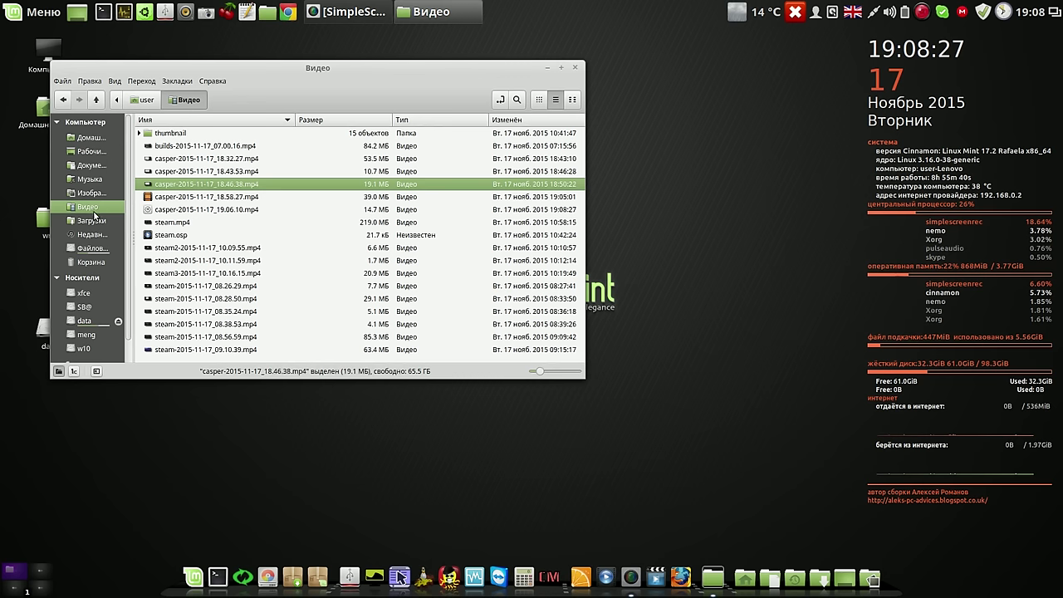
click(93, 221)
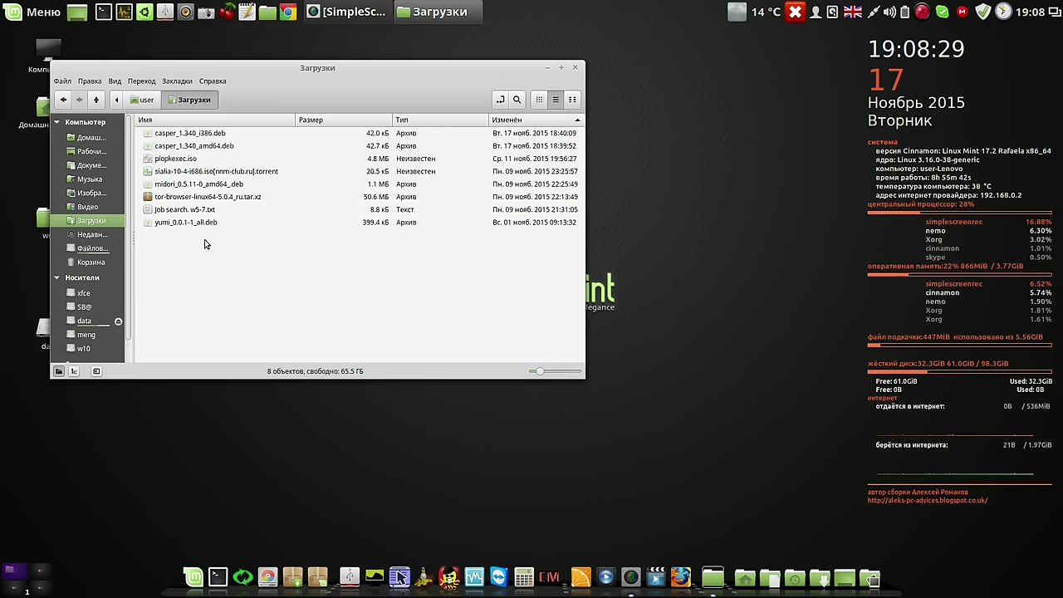
click(220, 148)
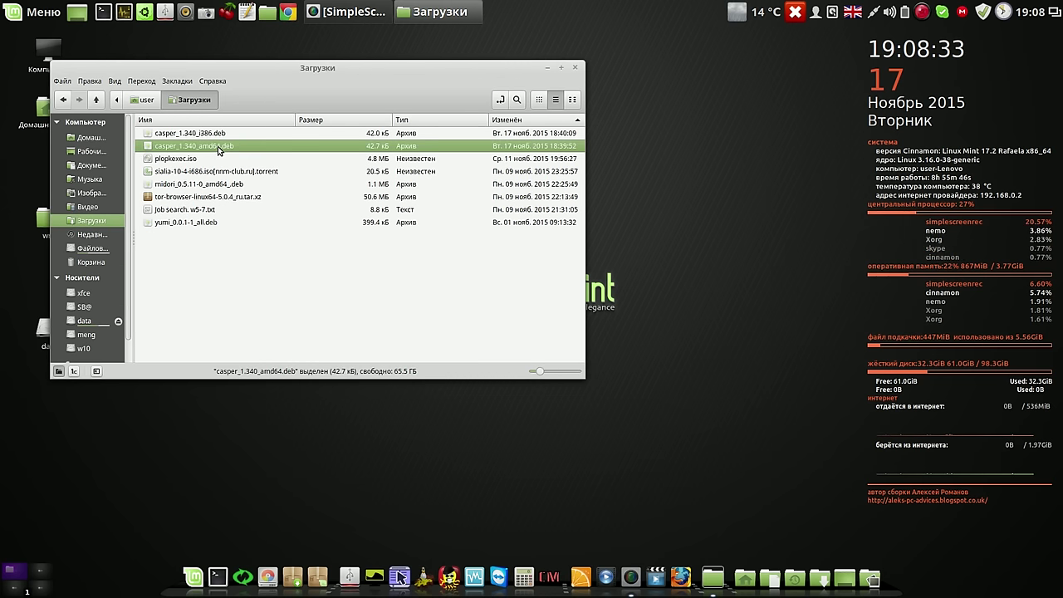
double_click(147, 147)
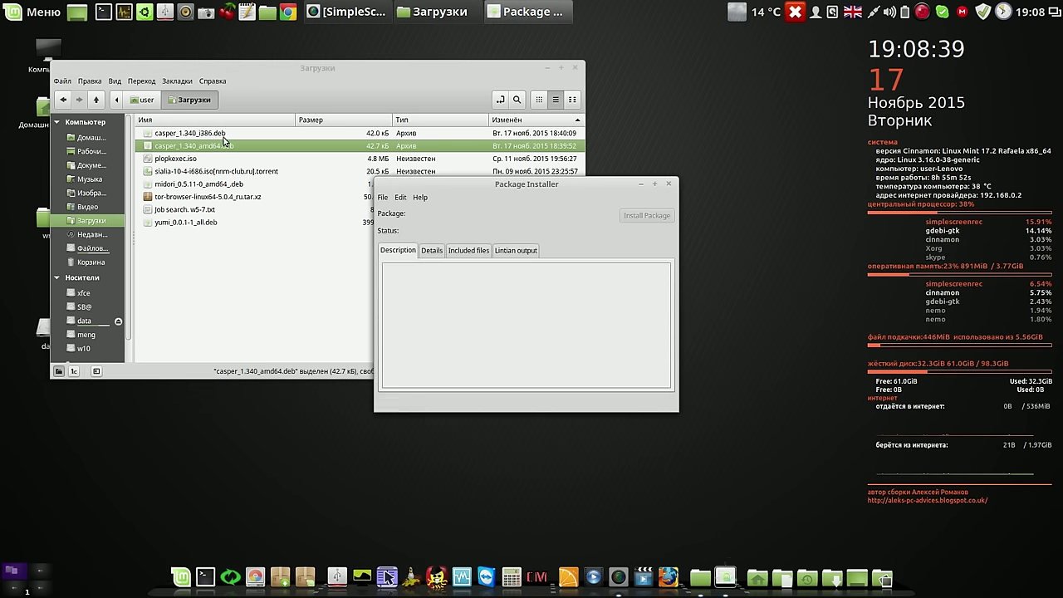
click(575, 68)
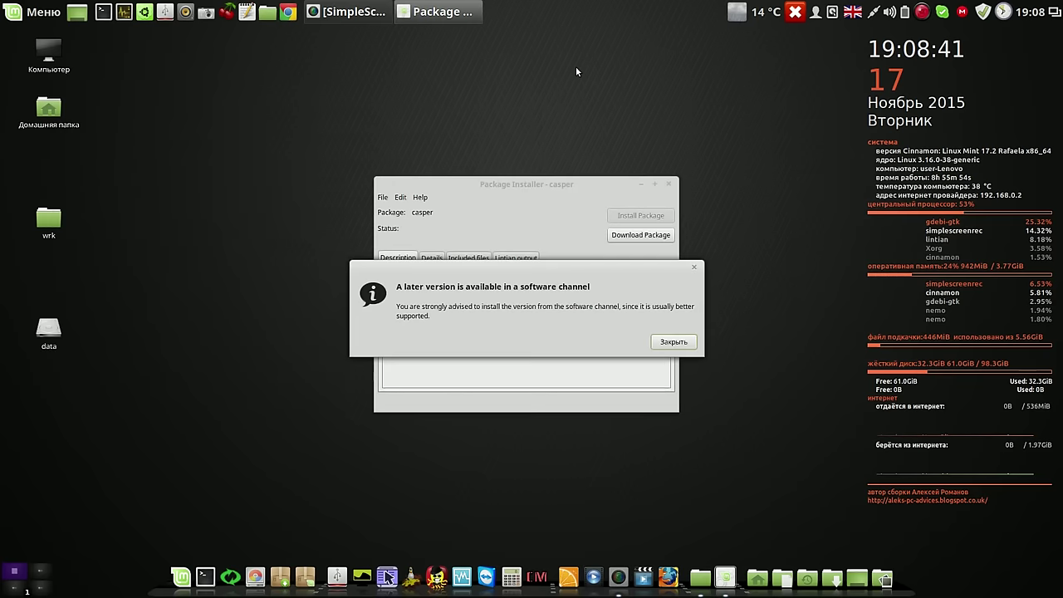
drag(566, 264, 415, 109)
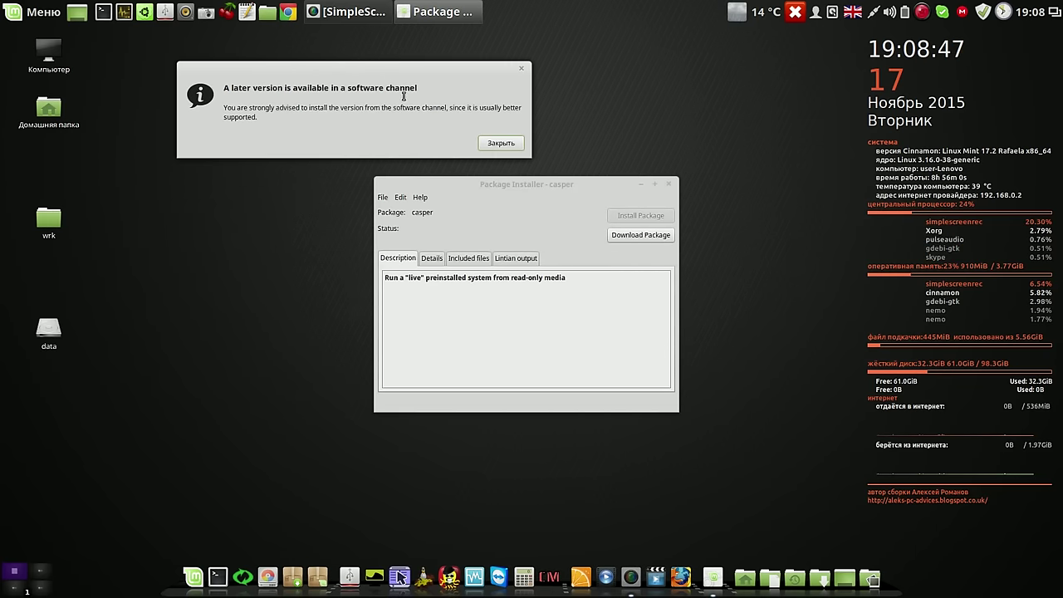
click(501, 145)
drag(518, 182, 263, 59)
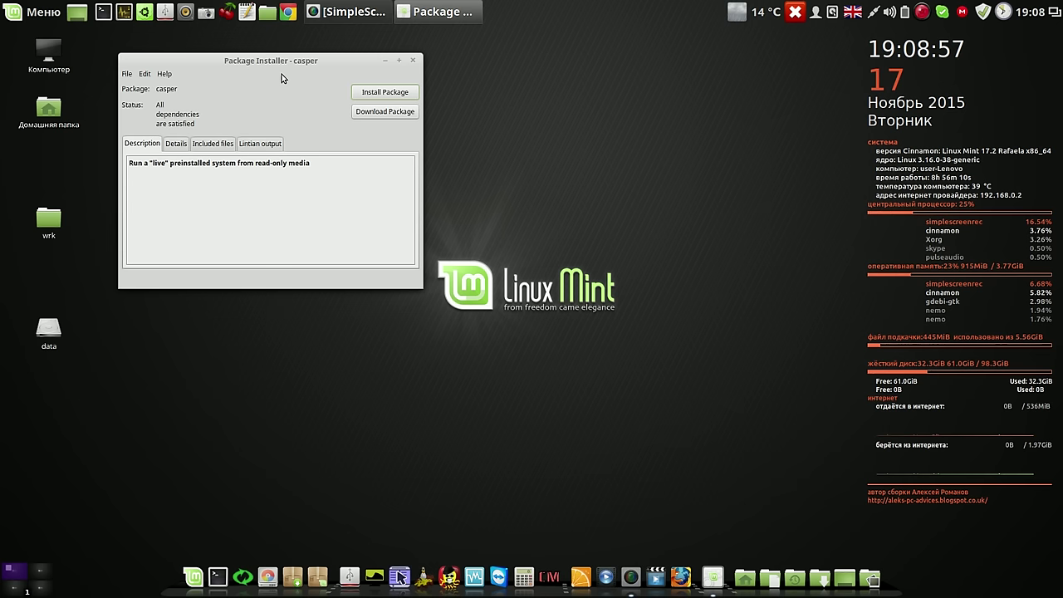
Install the casper 1.340 package with the administrator password, then close the installer
click(395, 93)
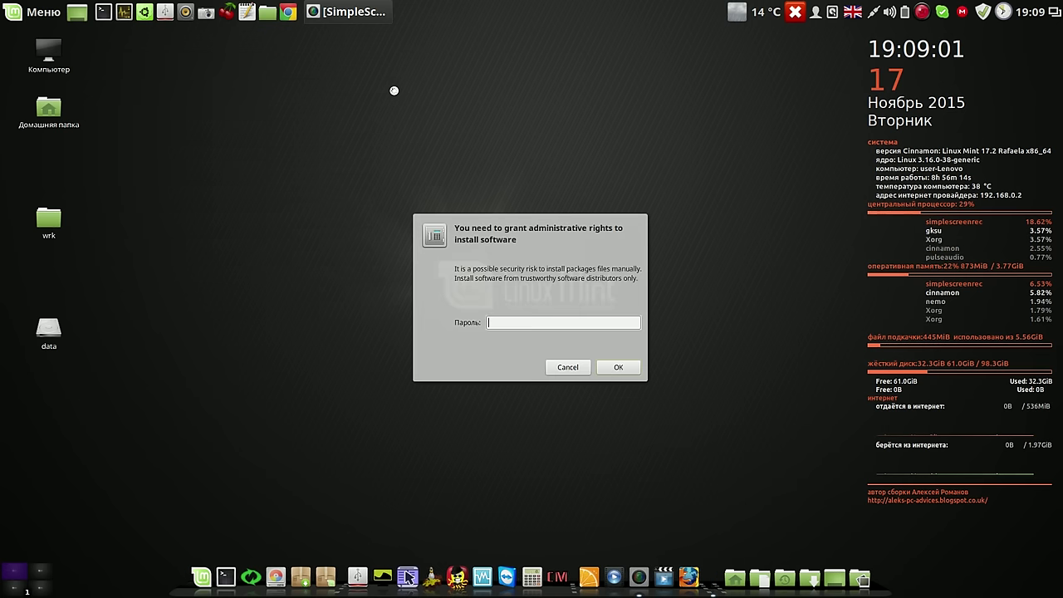
text(**)
key(Return)
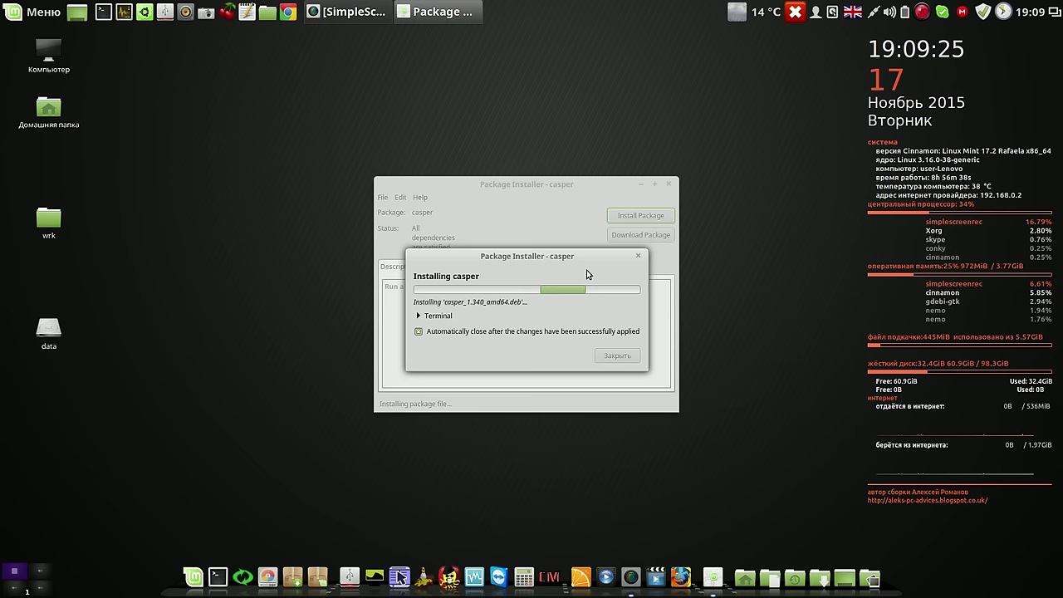
click(925, 12)
click(943, 32)
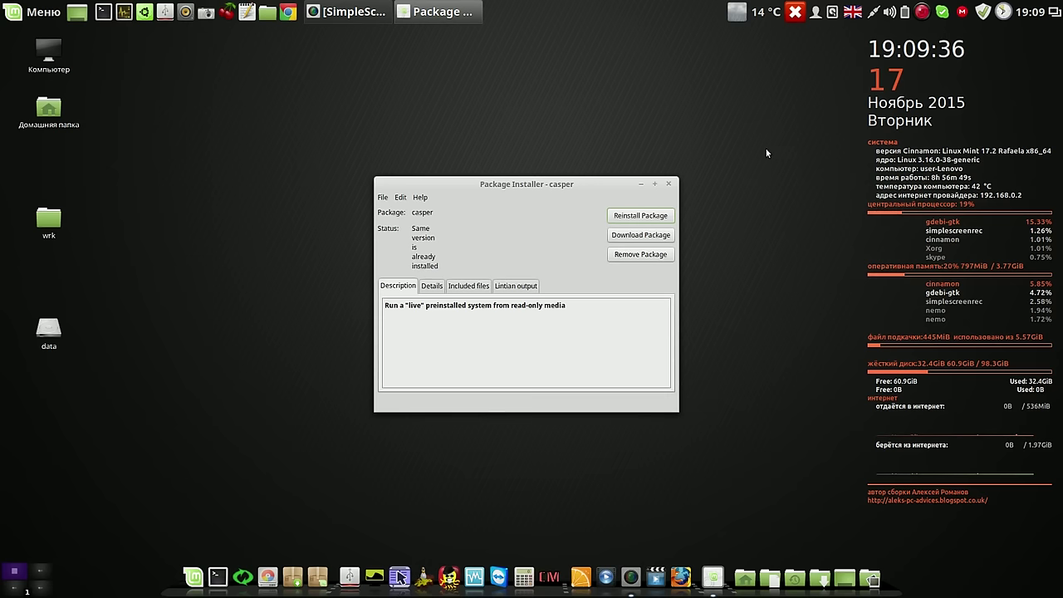
drag(588, 186, 479, 92)
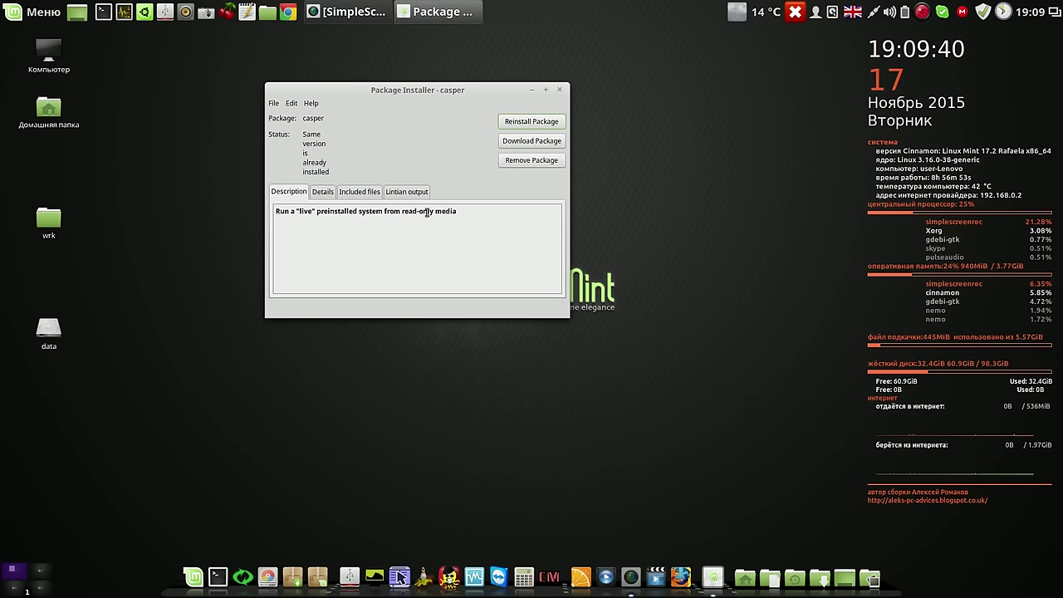
click(558, 91)
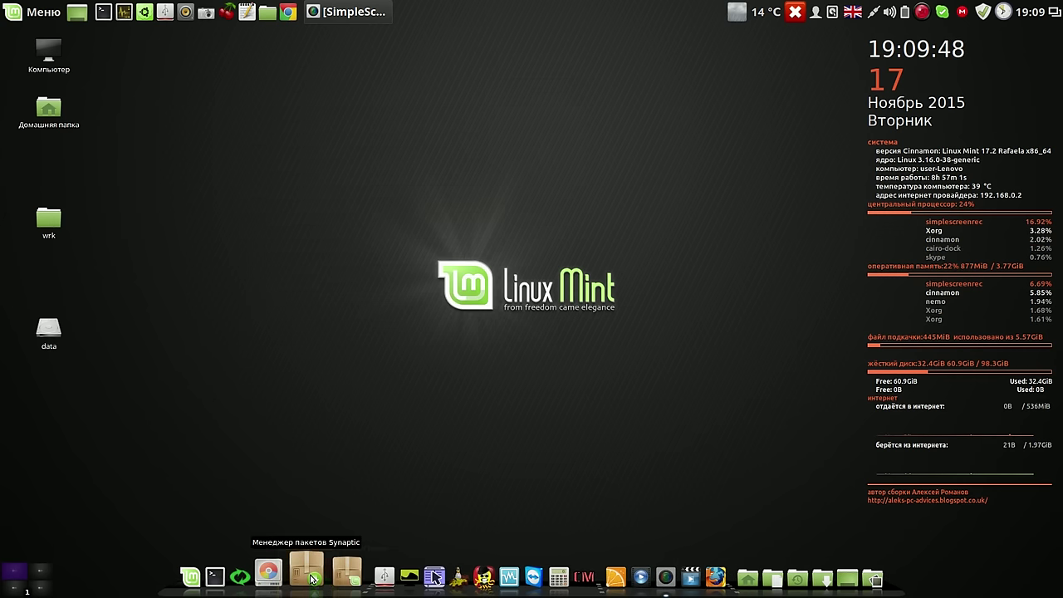
Search Synaptic for casper, check 1.340 installed with 1.340.2 available, then close it
click(312, 579)
text(••••)
key(Return)
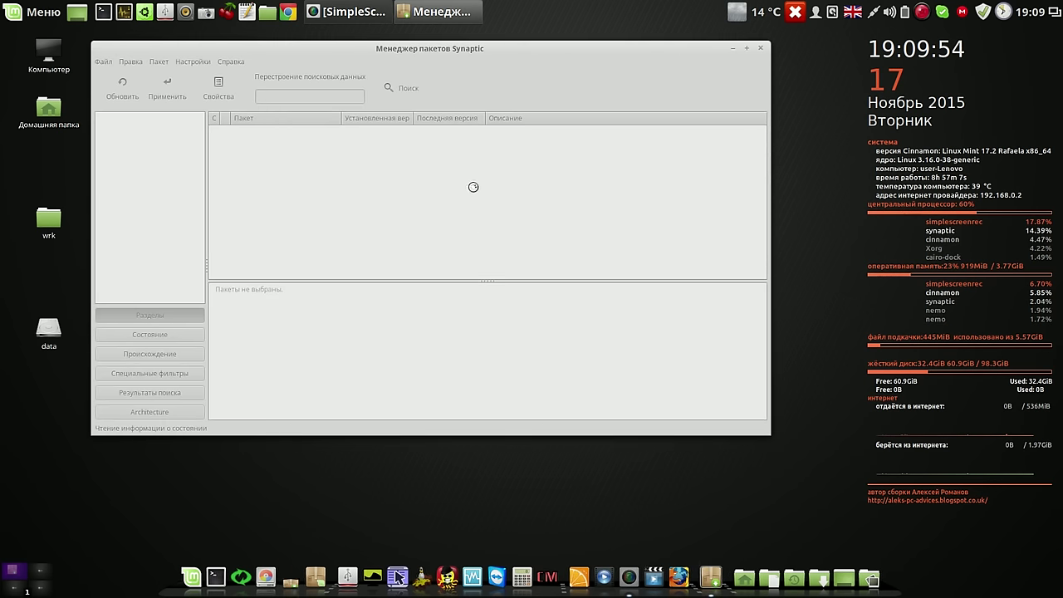
click(406, 92)
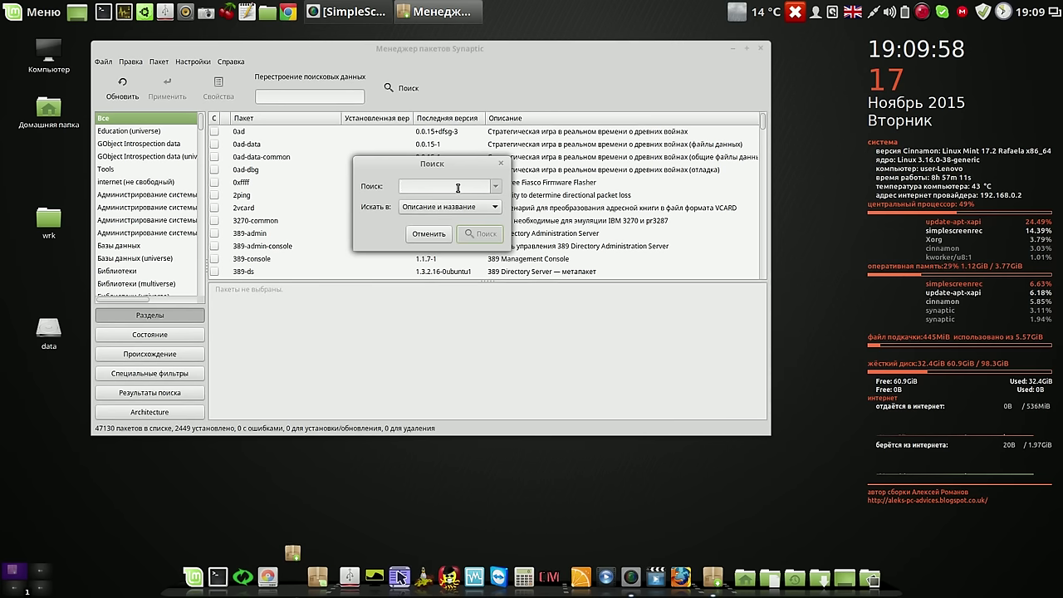
text(casper)
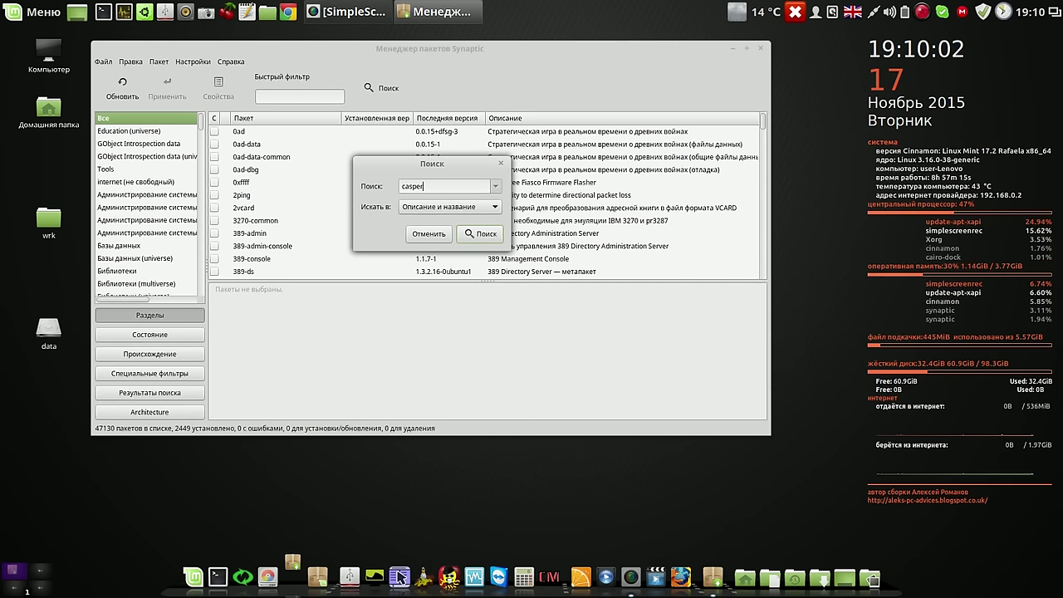
click(482, 233)
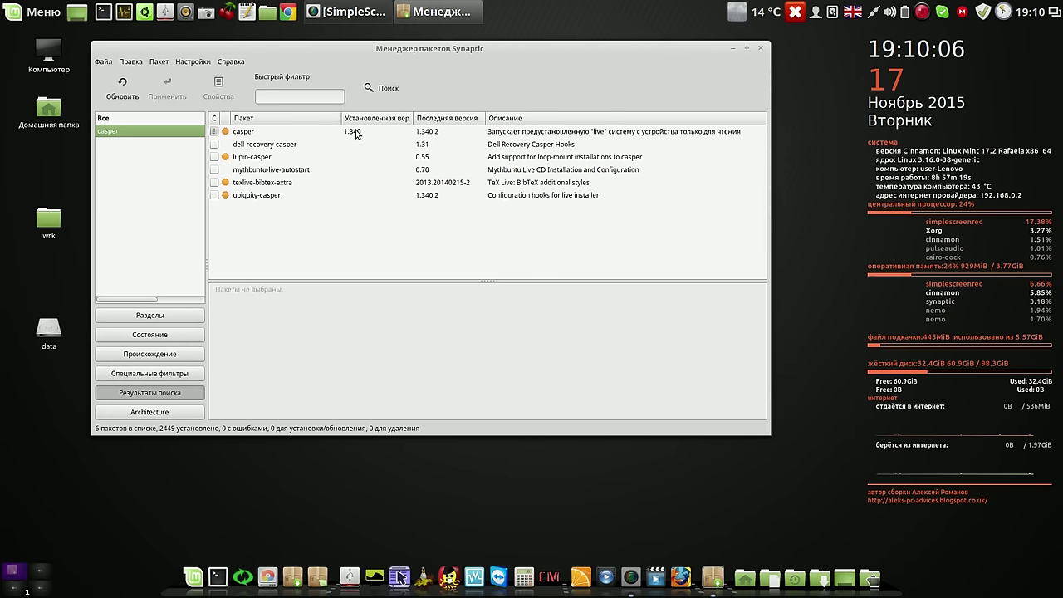
click(356, 133)
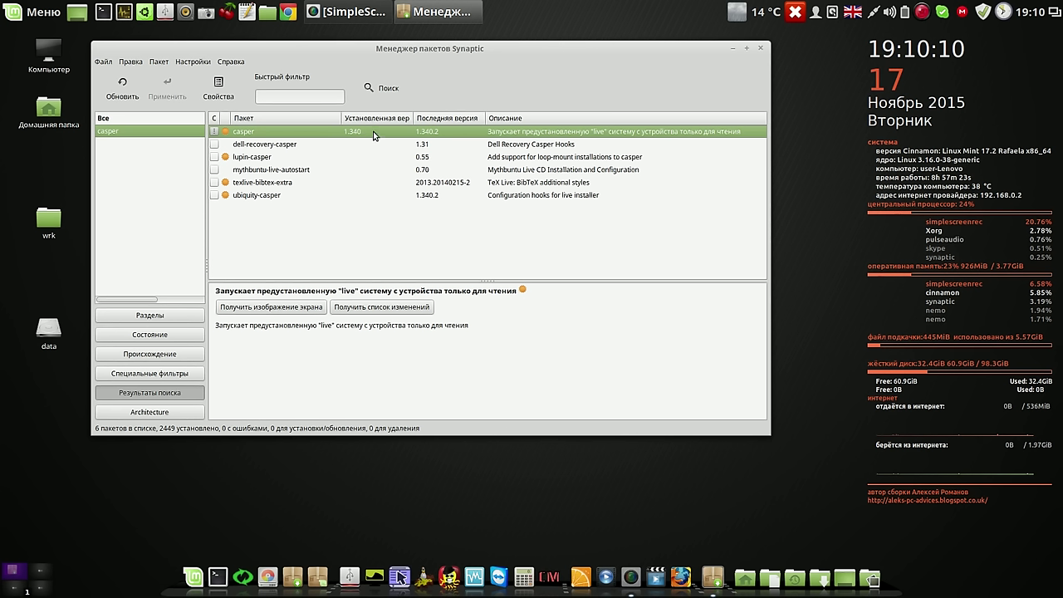
click(763, 48)
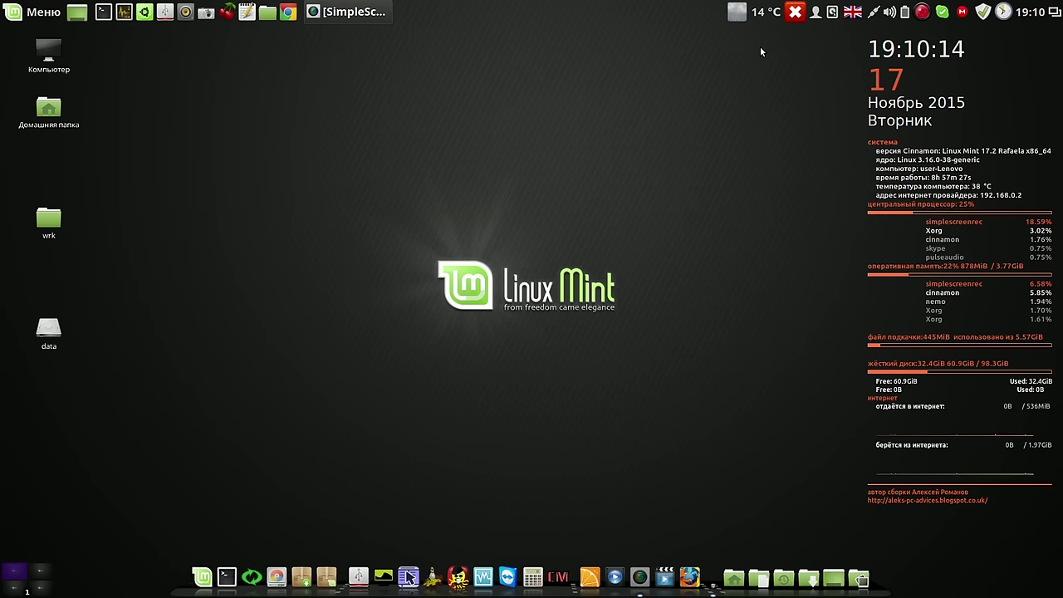
Launch Systemback from the dock, authenticate with the administrator password, and move its window higher
click(259, 577)
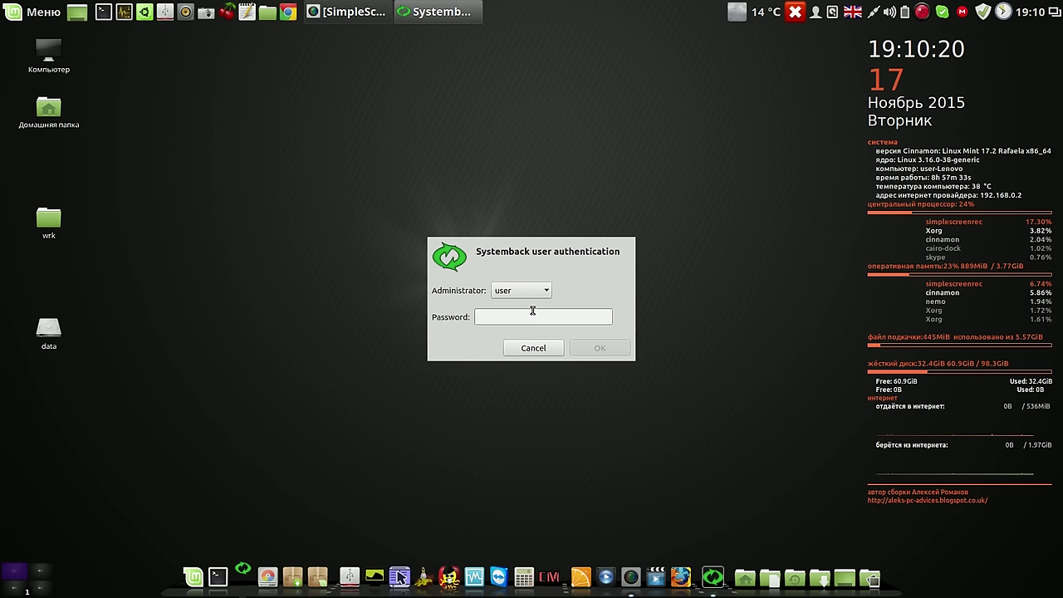
text(1234)
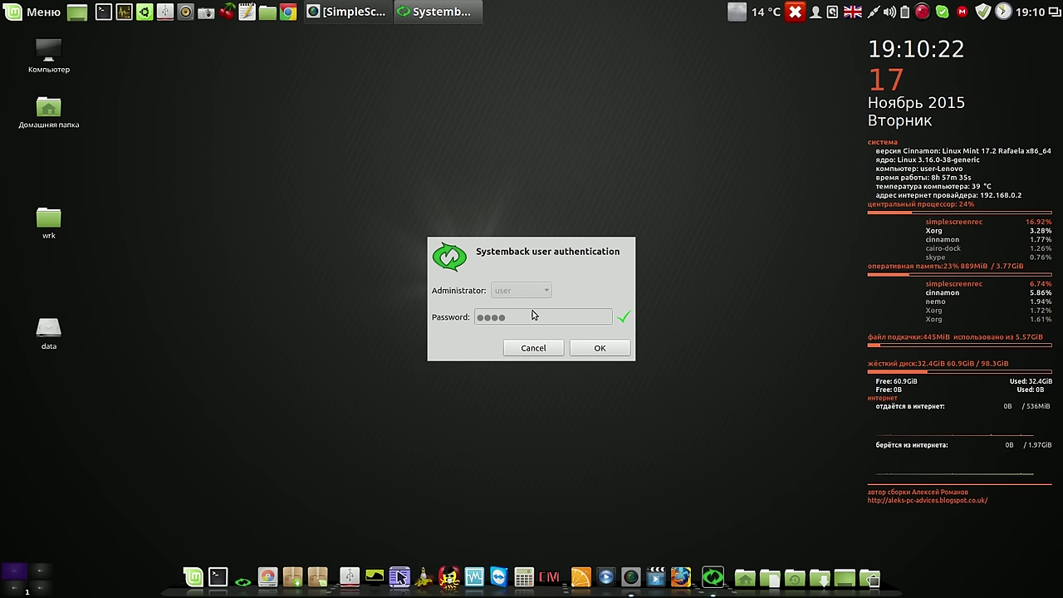
click(612, 347)
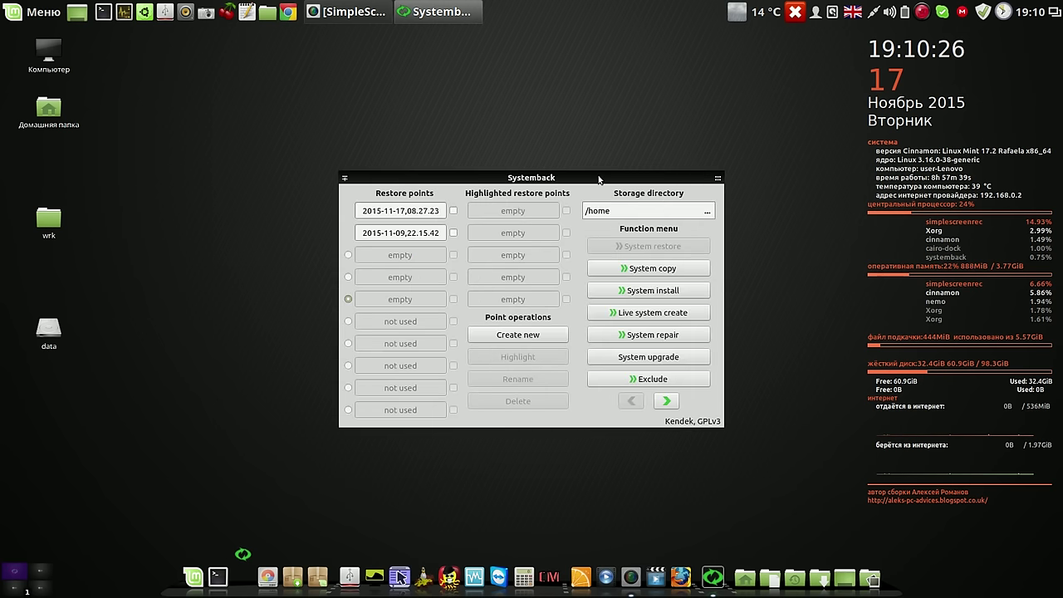
drag(595, 177, 586, 83)
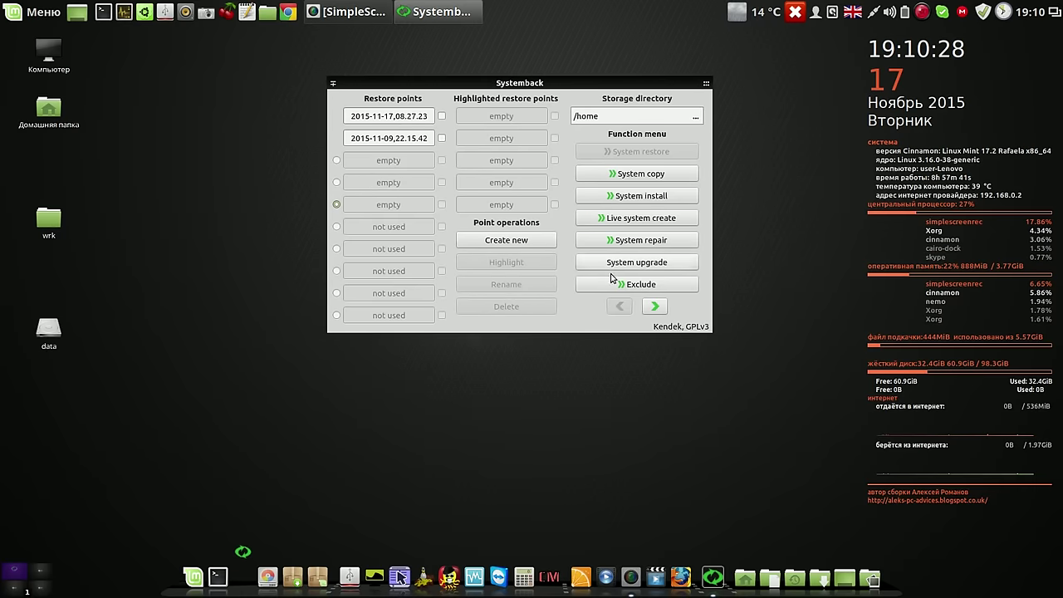
Delete the existing systemback_live_2015-11-17 (2.64 GiB) image from the Live system create page
click(641, 218)
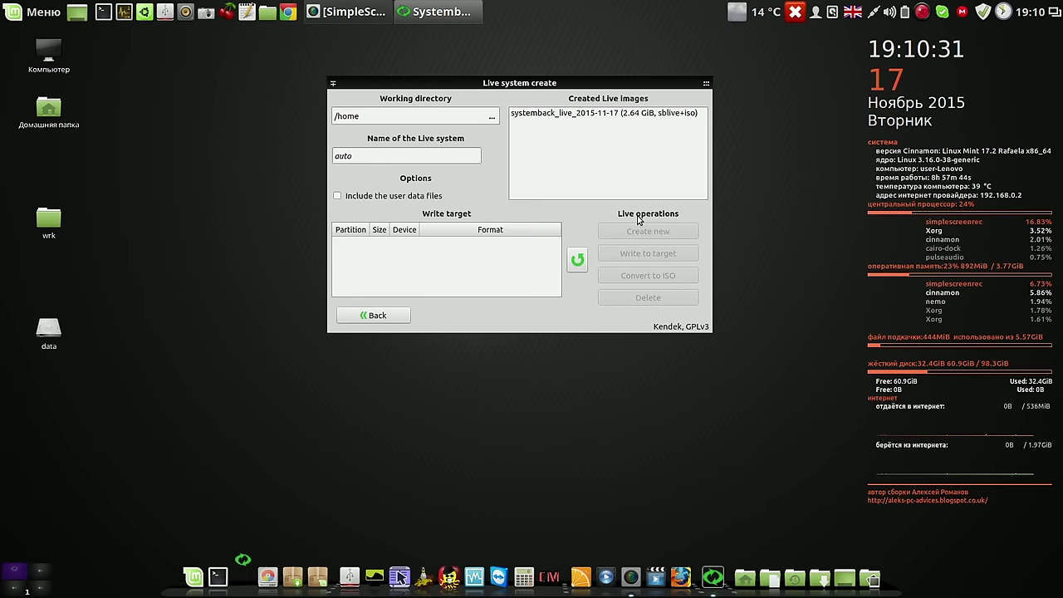
click(635, 114)
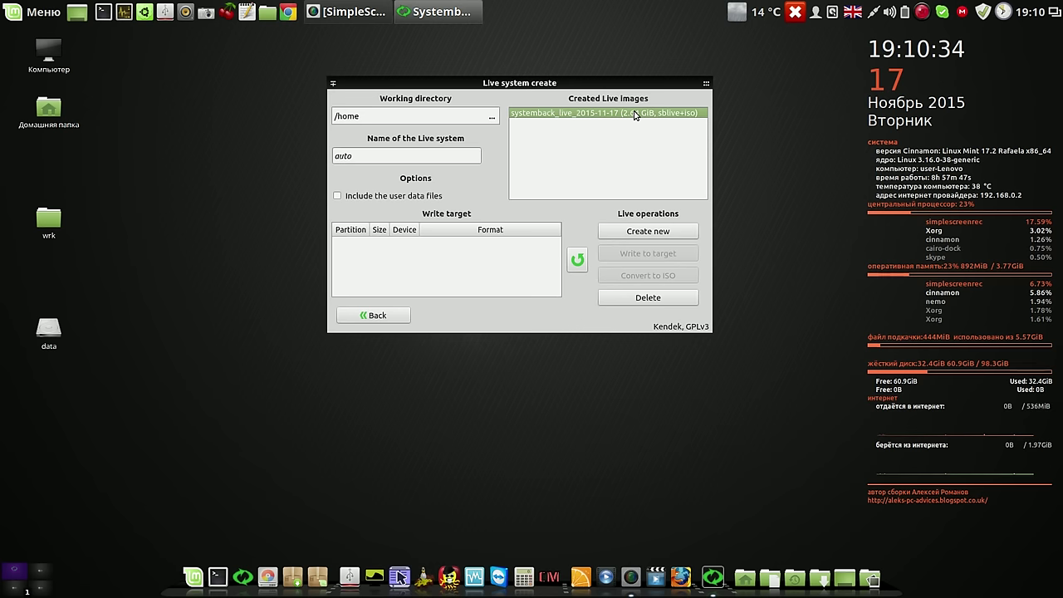
click(652, 297)
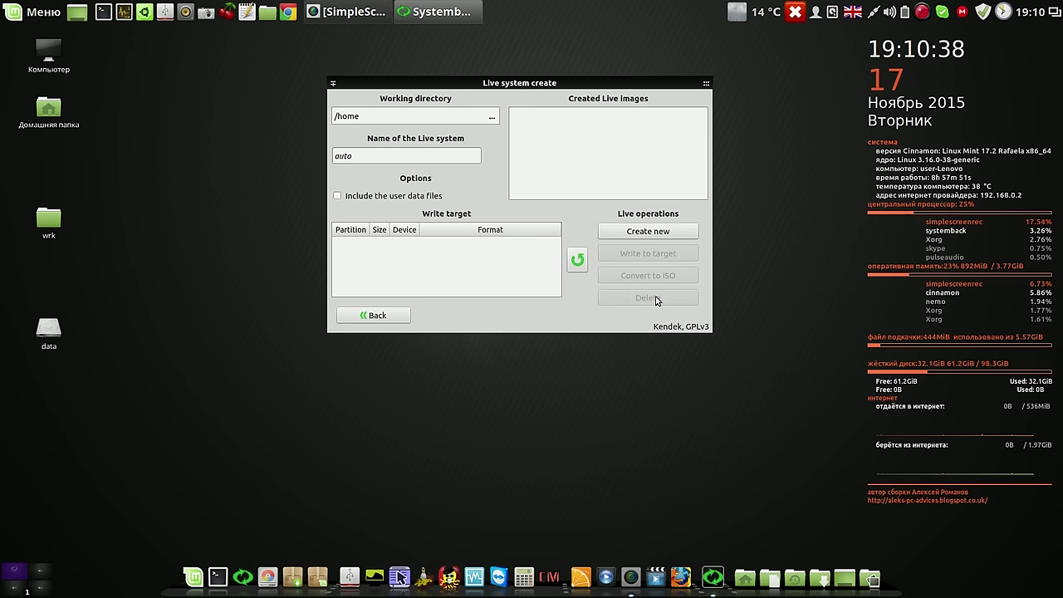
Create a new systemback_live_2015-11-17 live image, acknowledge completion, and close Systemback
click(662, 232)
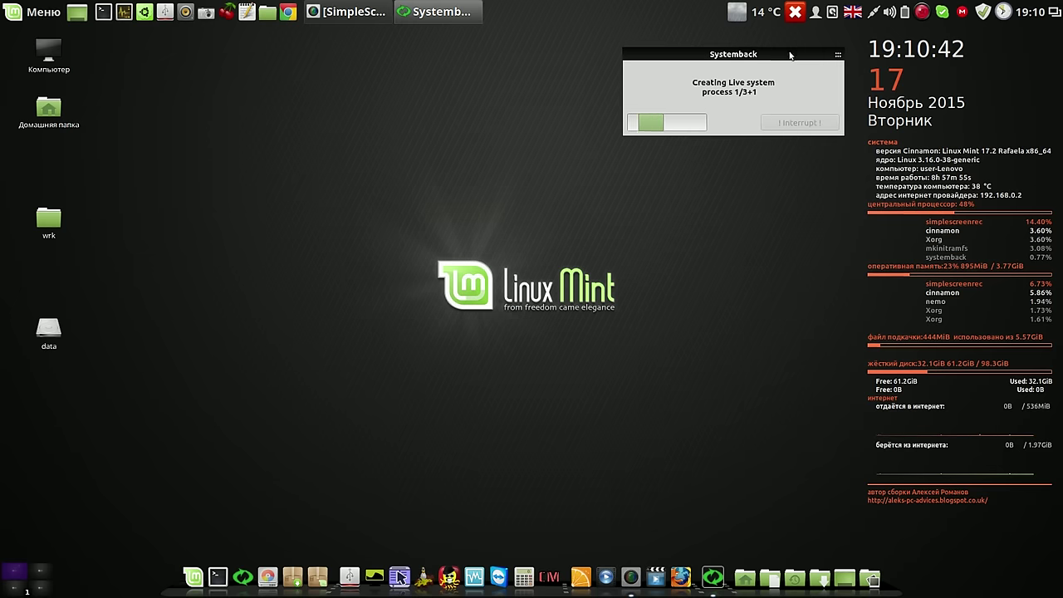
click(922, 12)
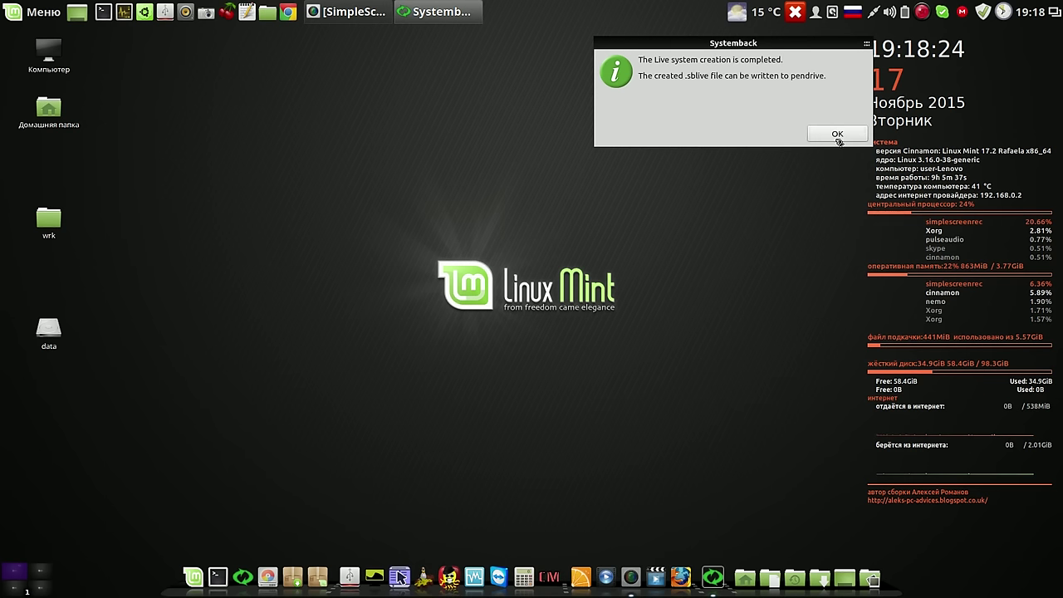
click(836, 134)
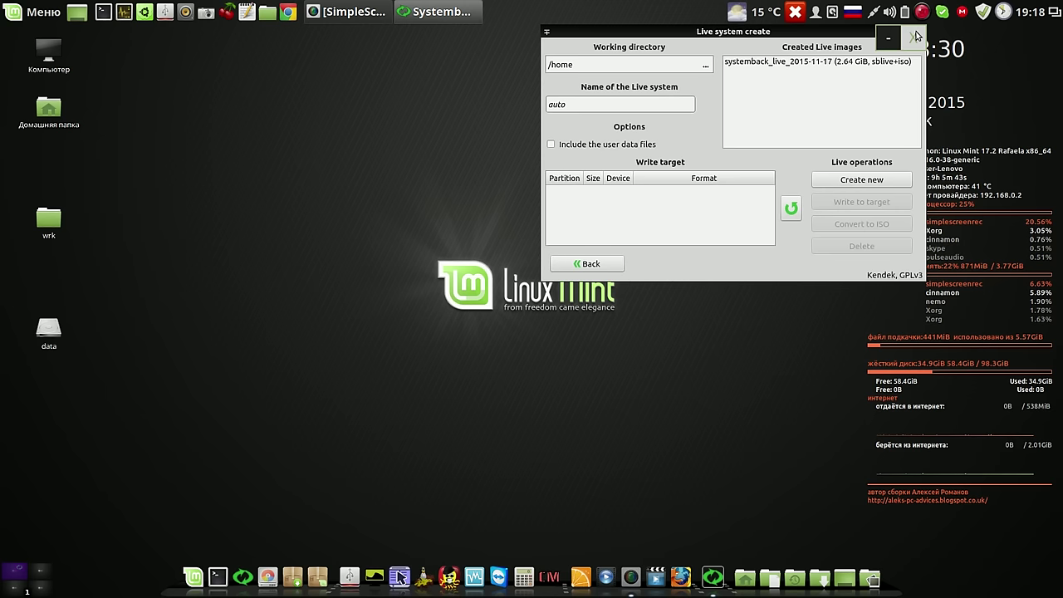
click(915, 36)
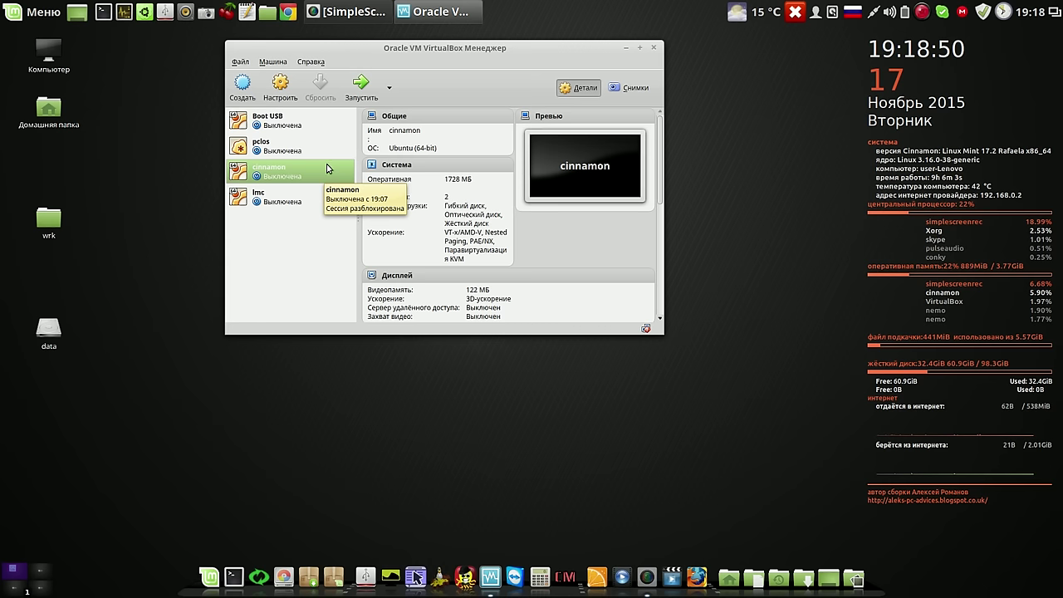
Load /home/systemback_live_2015-11-17.iso into the cinnamon VM's IDE optical drive and save the settings
click(281, 87)
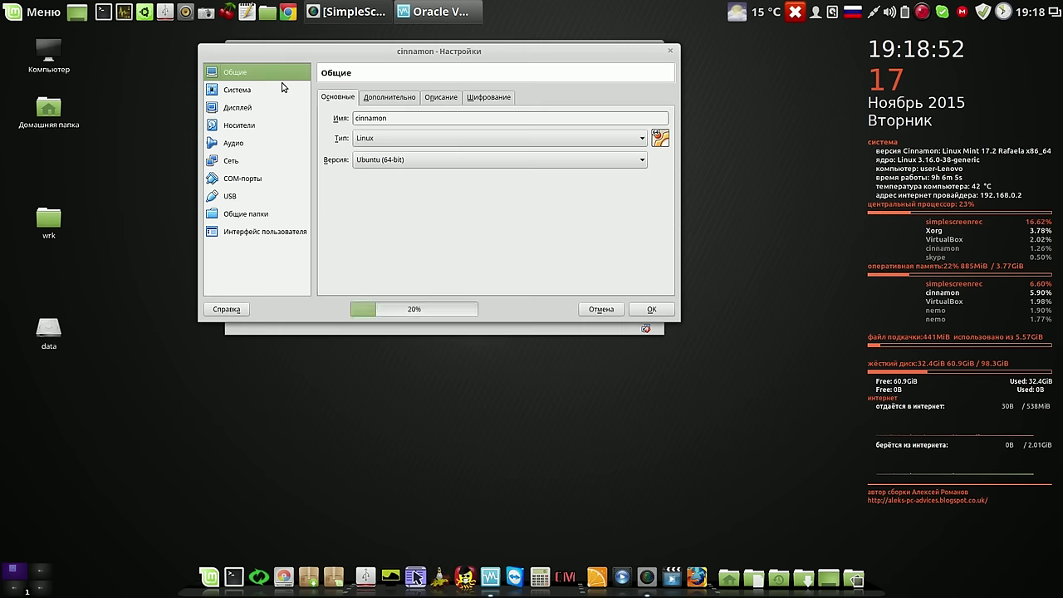
click(241, 126)
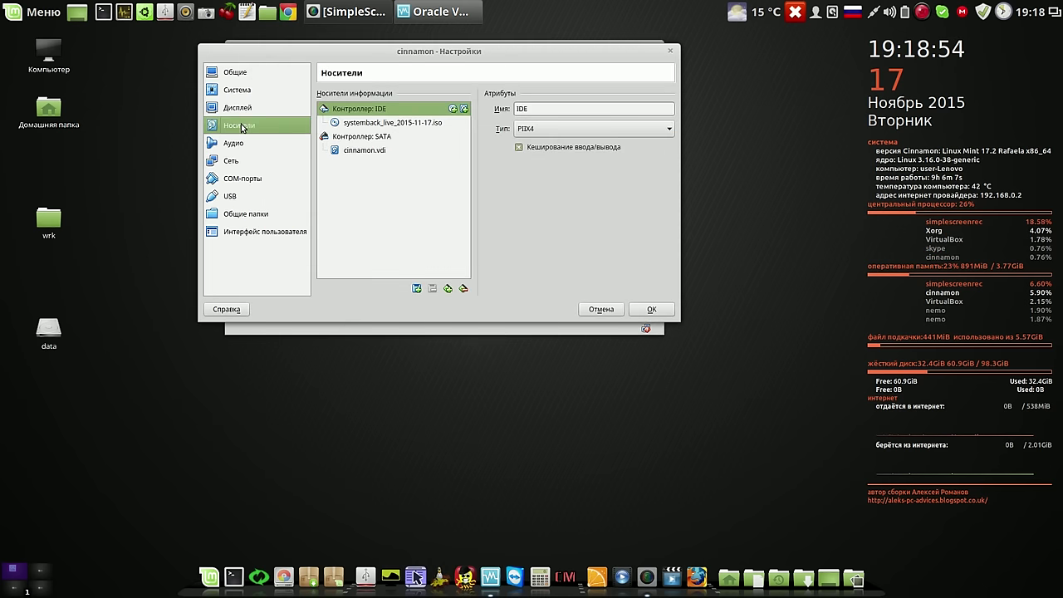
click(371, 125)
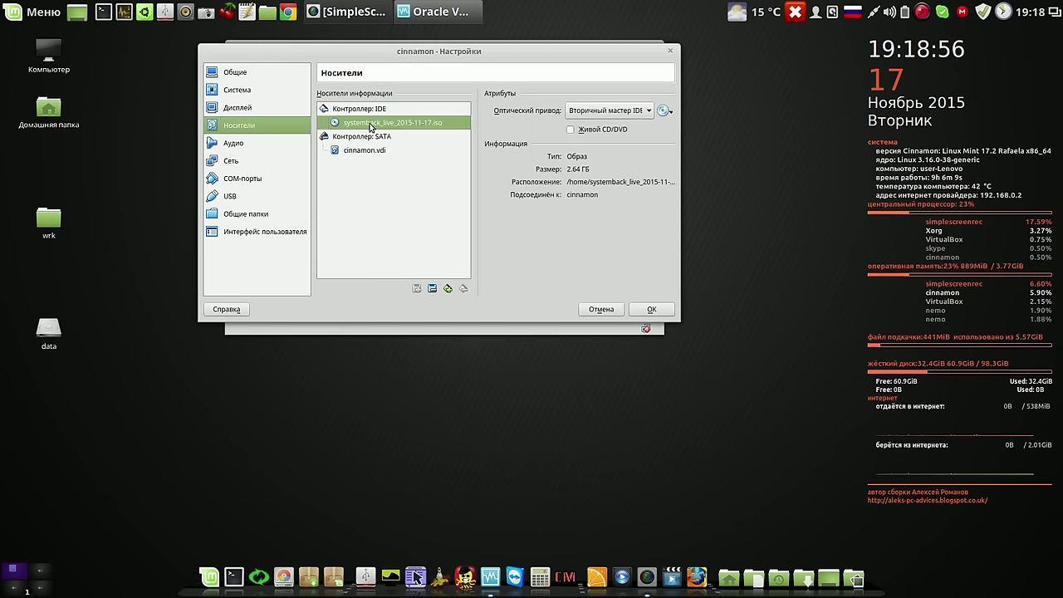
click(665, 111)
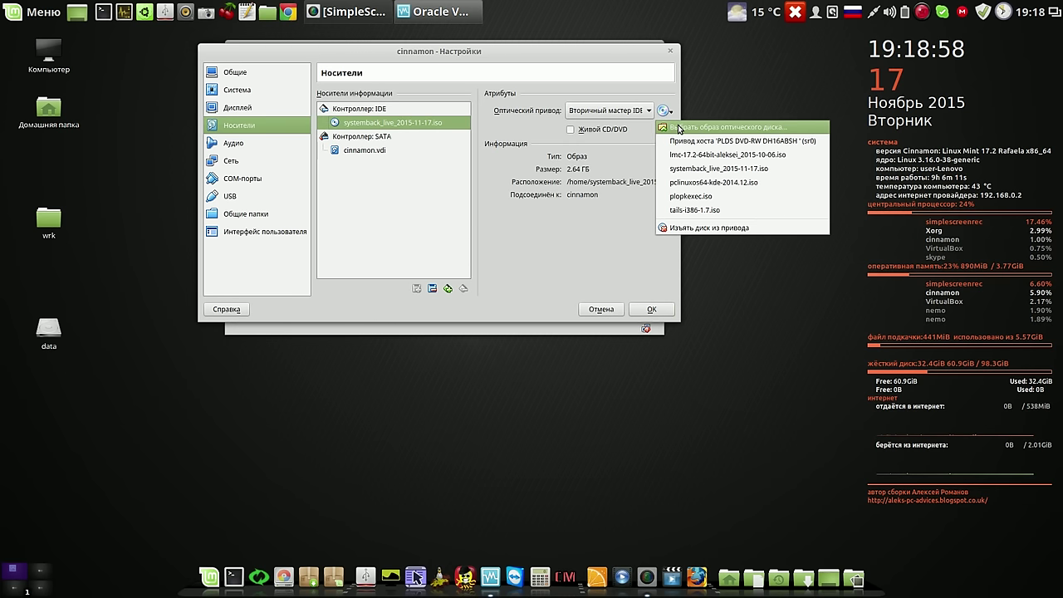
click(679, 128)
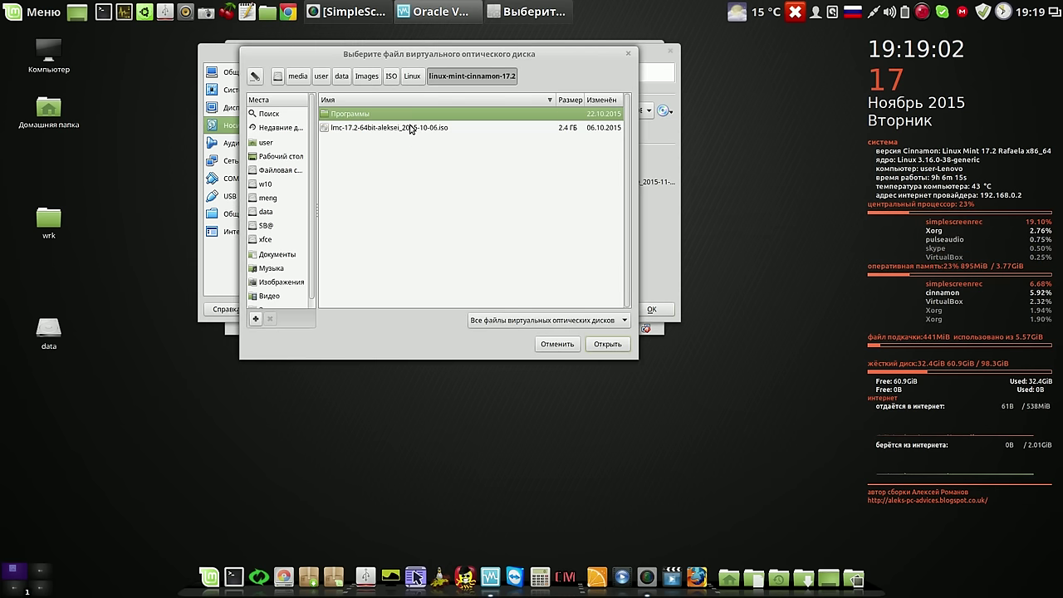
click(279, 171)
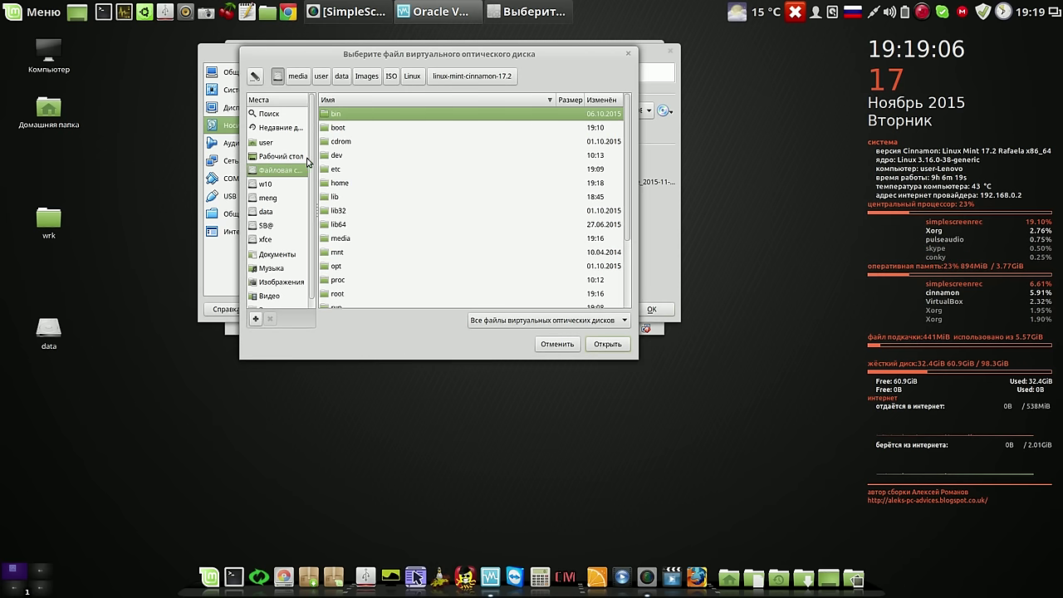
double_click(329, 184)
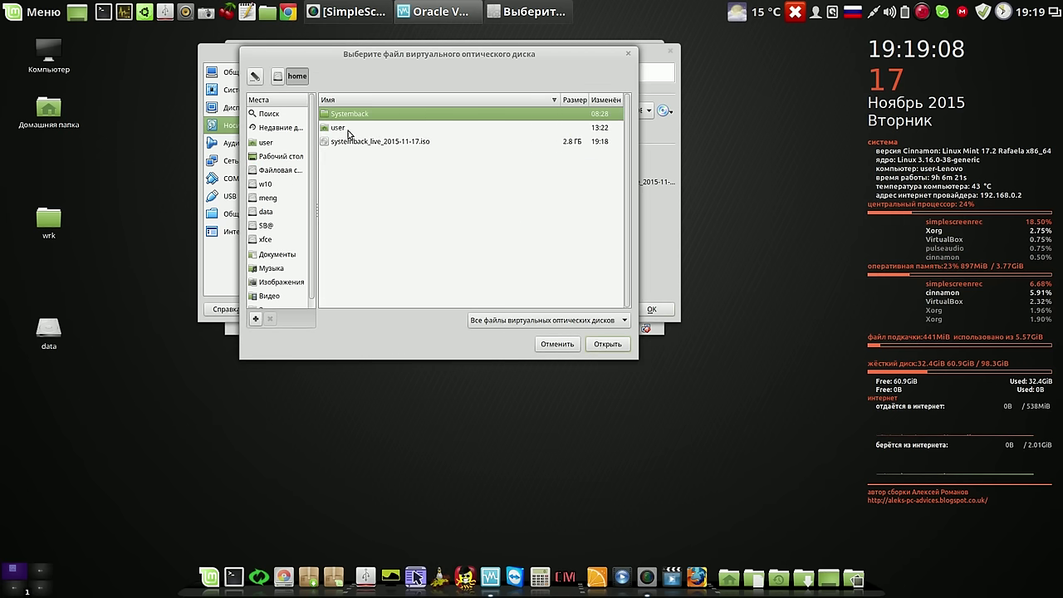
click(361, 146)
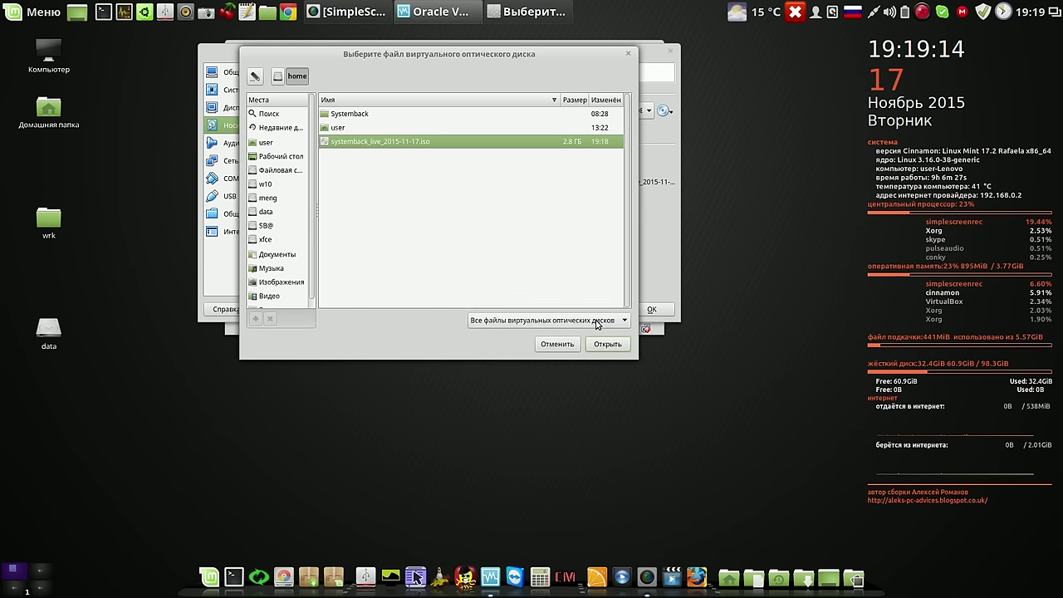
click(608, 346)
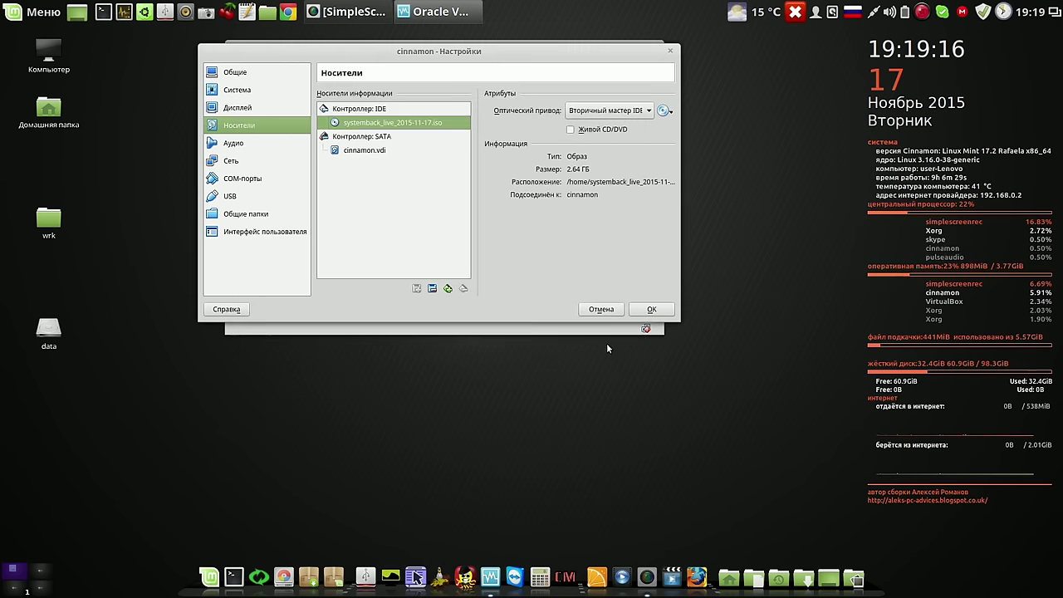
click(651, 309)
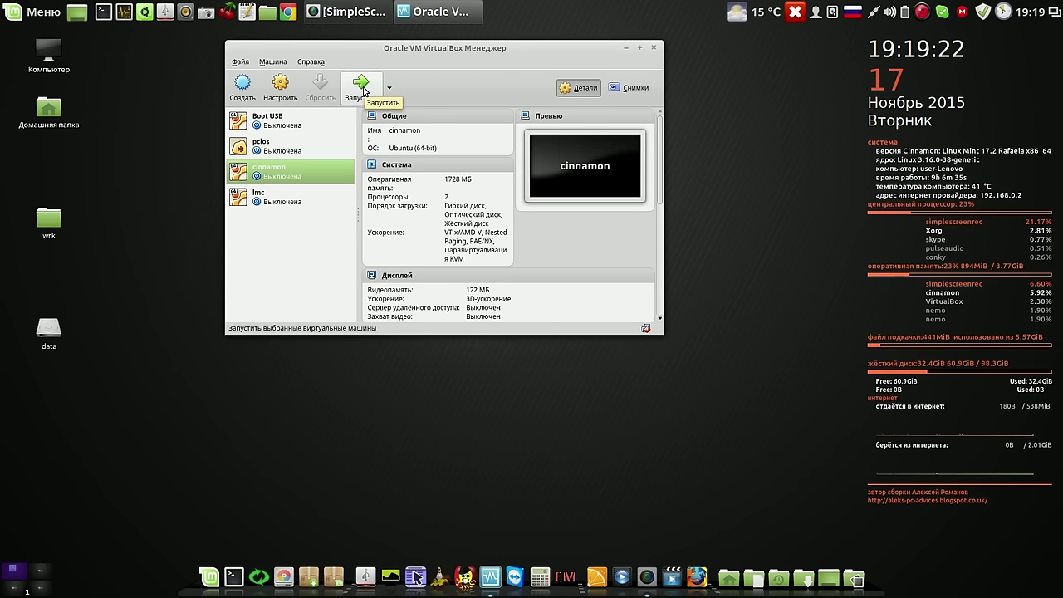
Start the cinnamon VM, boot Systemback Live to the Mint desktop, then power the machine off
click(362, 90)
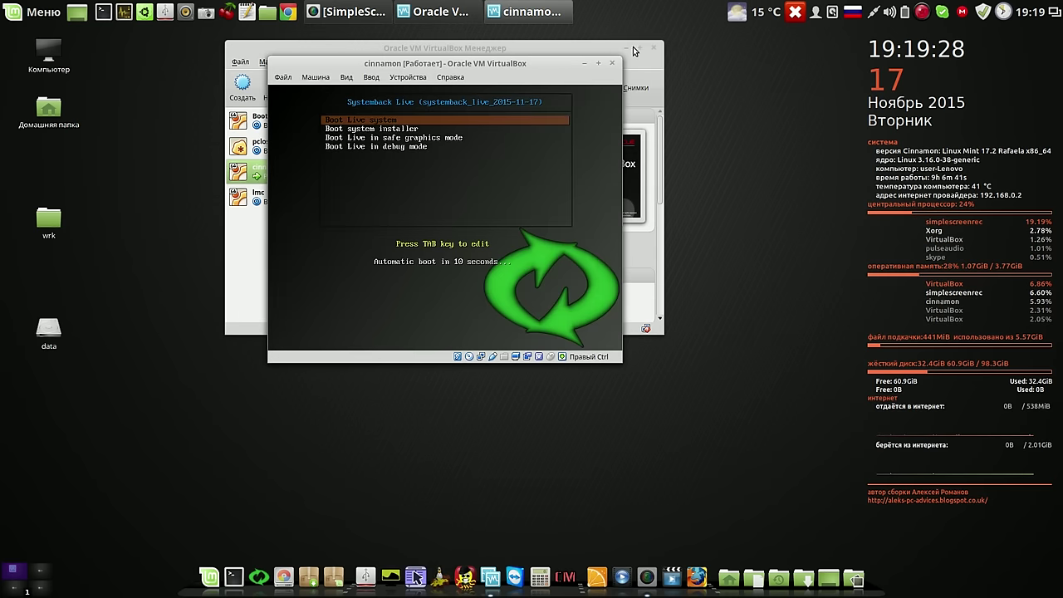
key(Return)
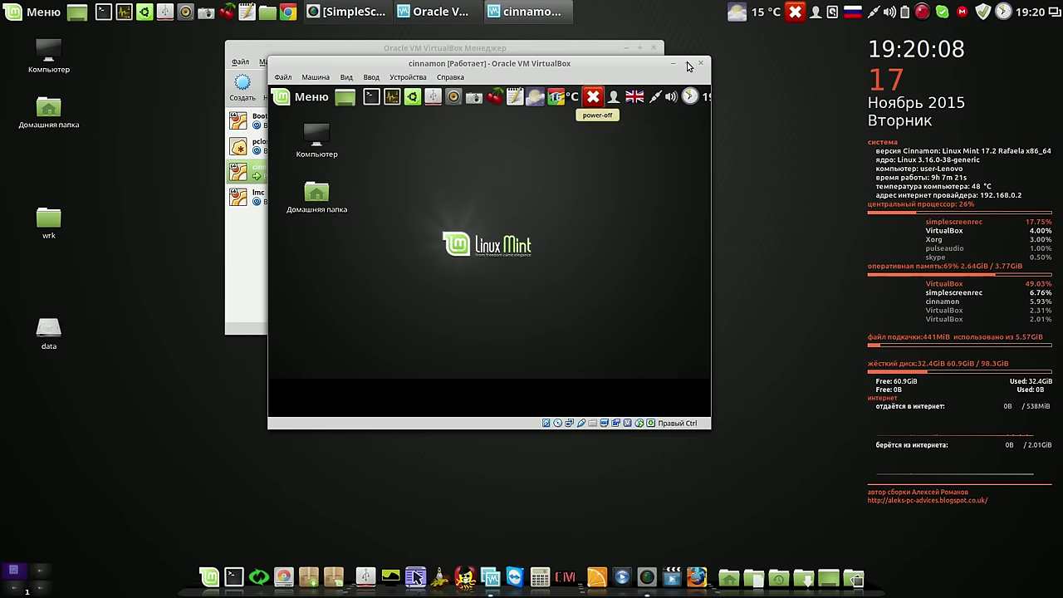
click(687, 63)
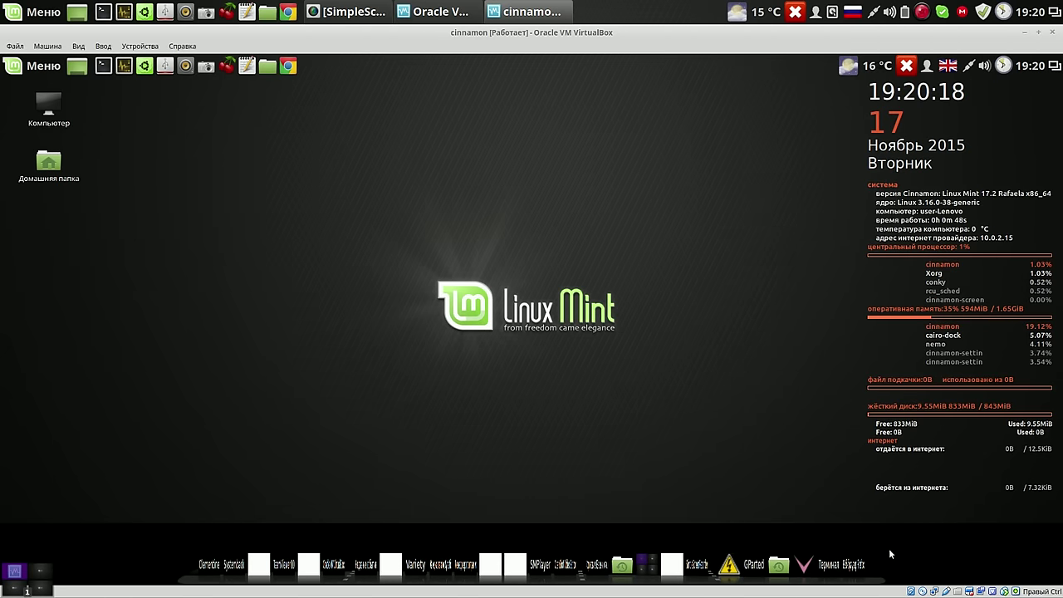
click(1039, 32)
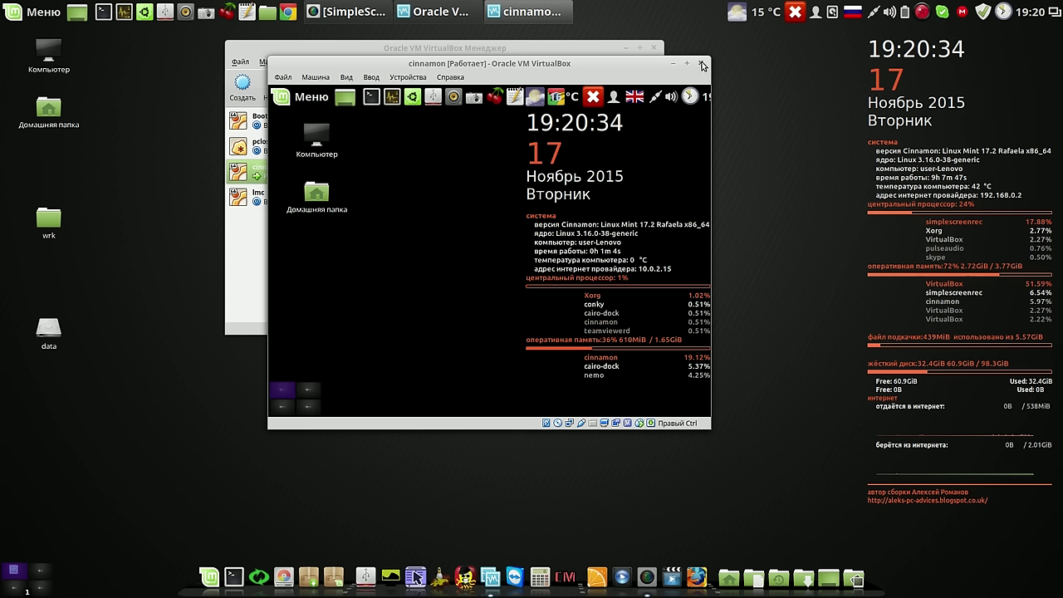
click(703, 65)
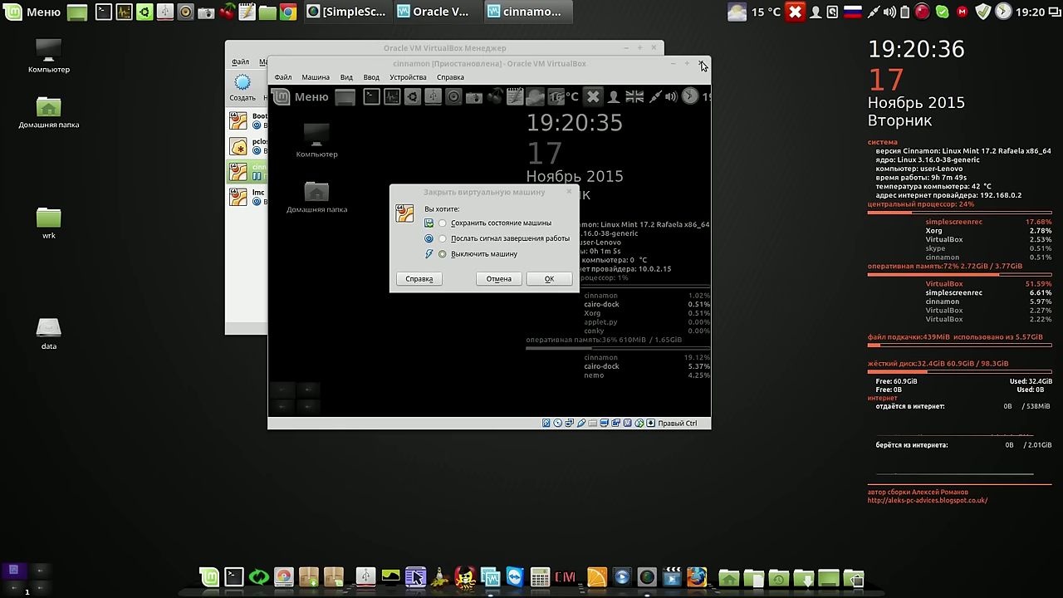
click(546, 279)
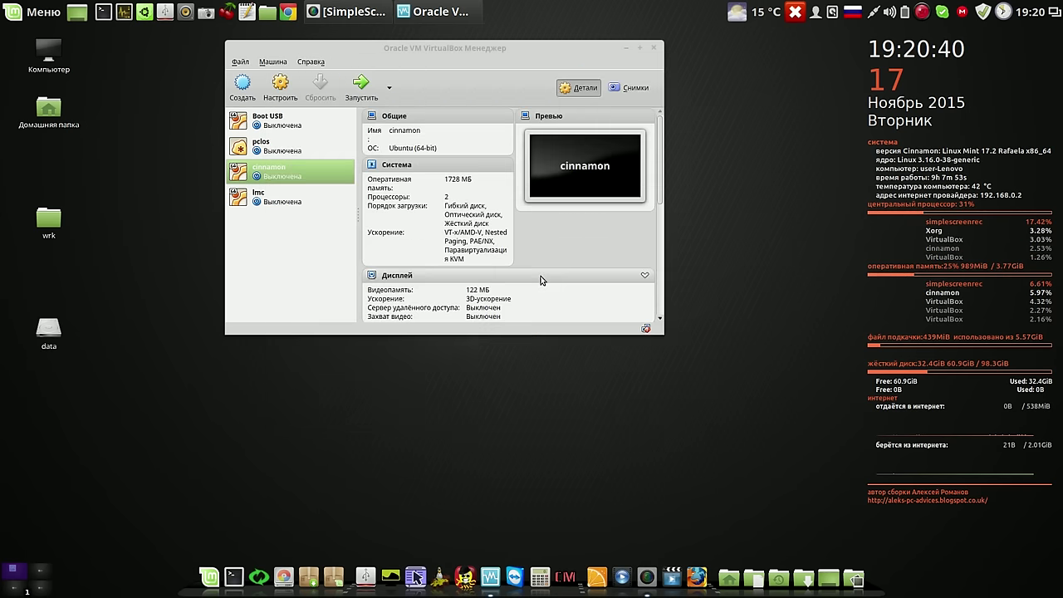
Remove the cinnamon and lmc VMs using Delete all files, then close VirtualBox Manager
right_click(277, 172)
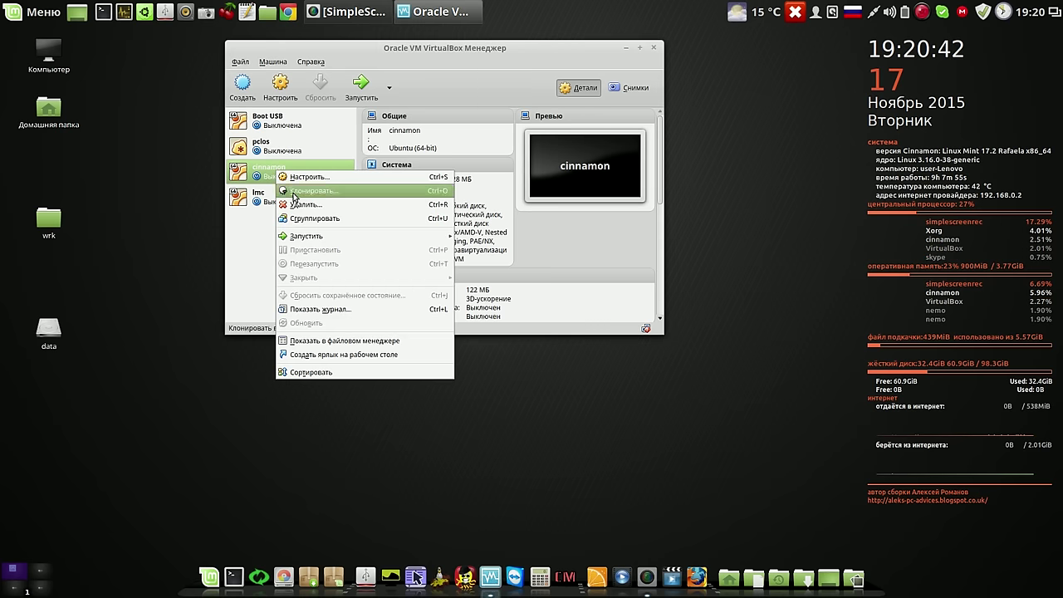
click(299, 205)
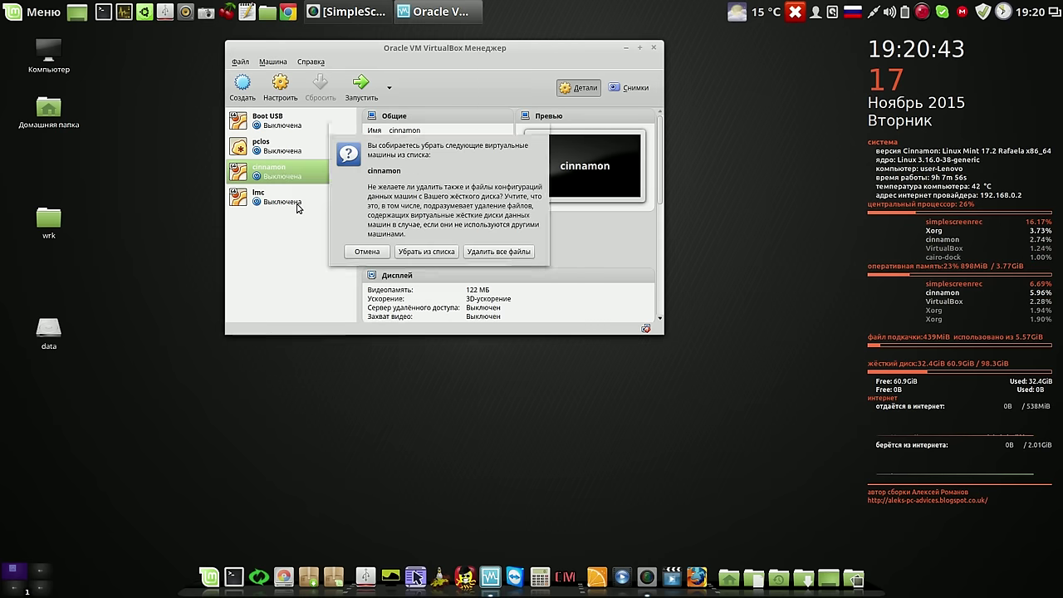
click(494, 251)
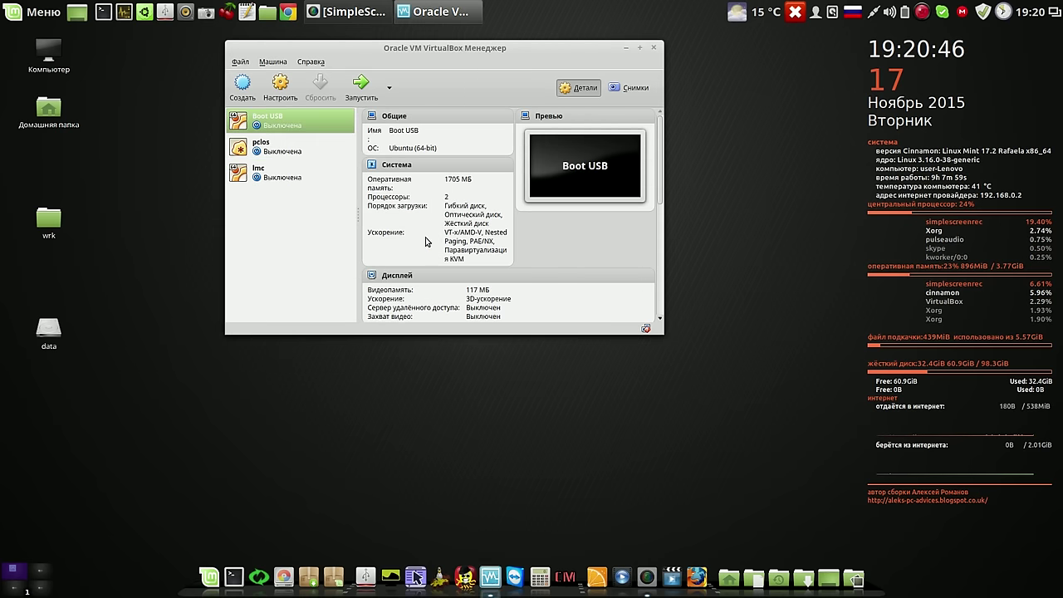
click(268, 177)
right_click(268, 177)
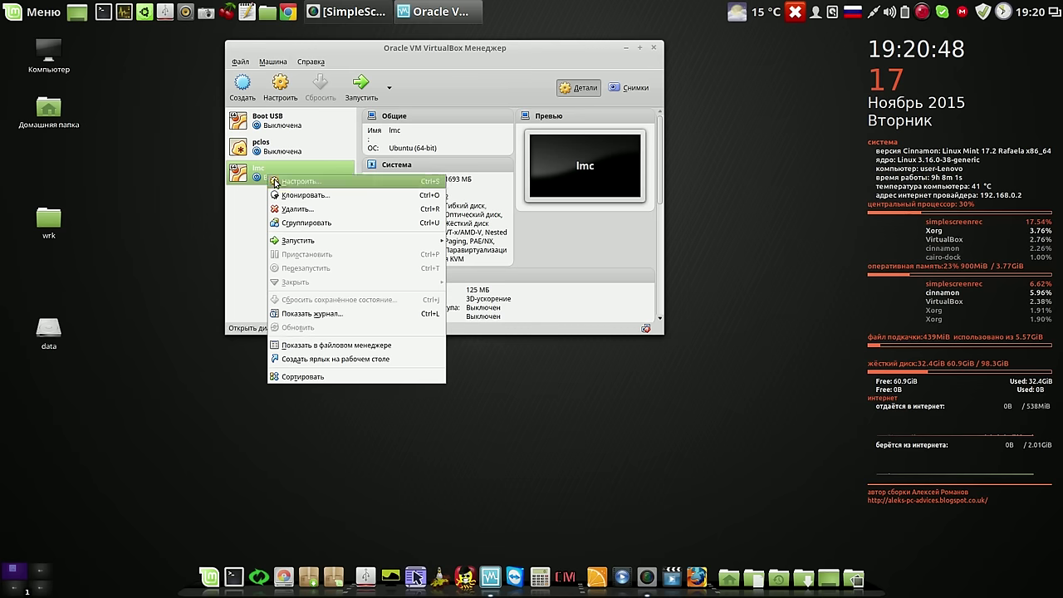
click(309, 209)
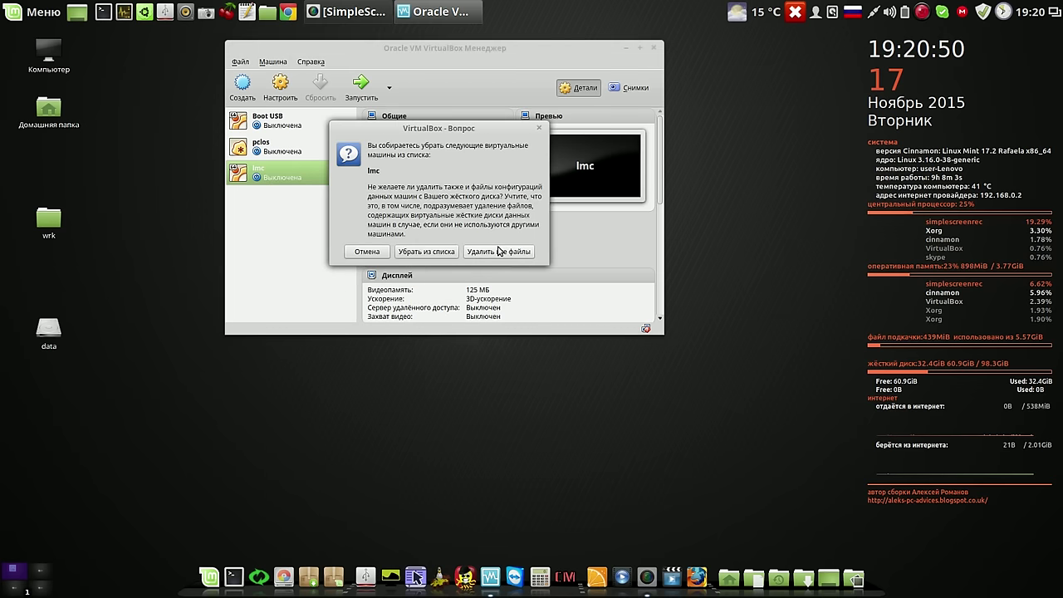
click(499, 250)
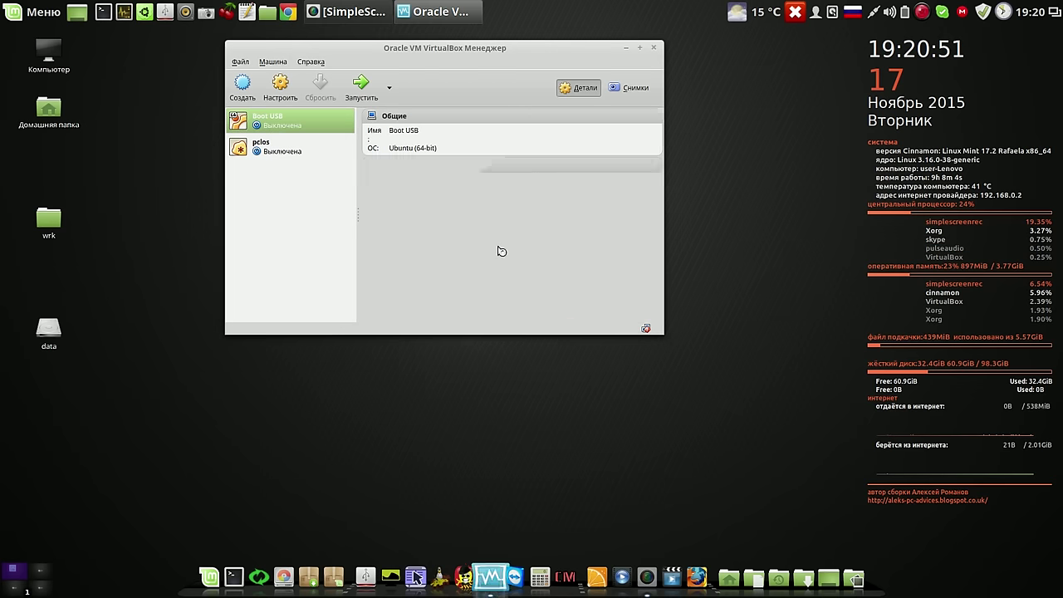
click(653, 47)
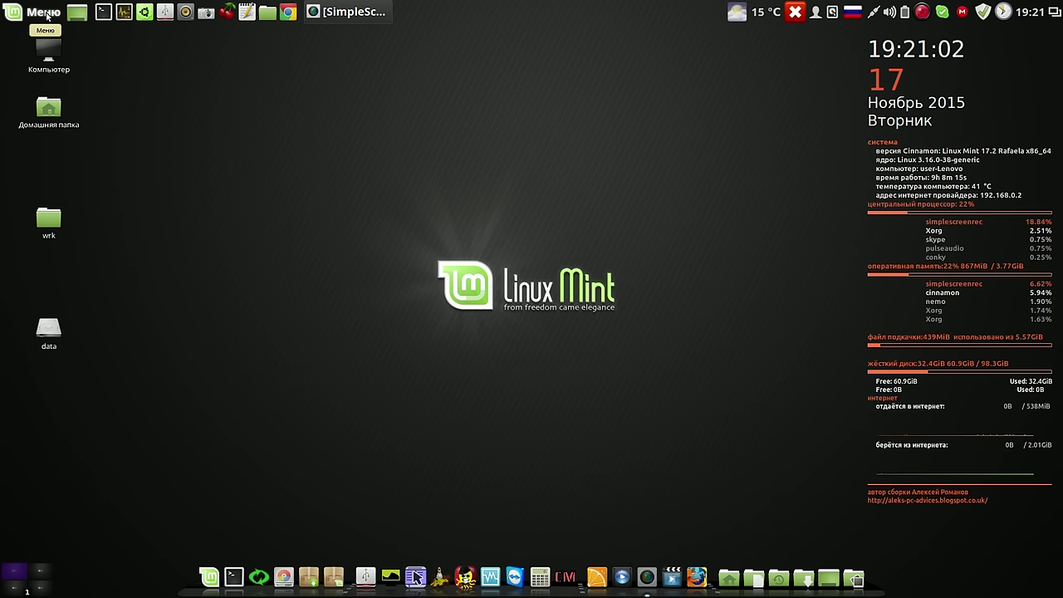
Search the Mint Menu for 'backup' and launch Резервное копирование
click(46, 13)
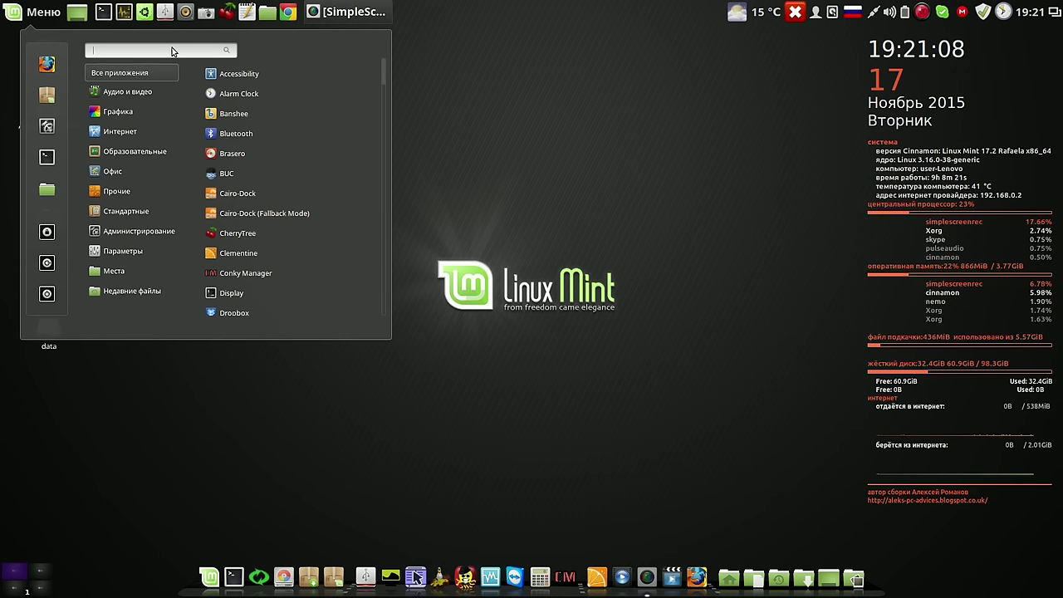
text(ифсл)
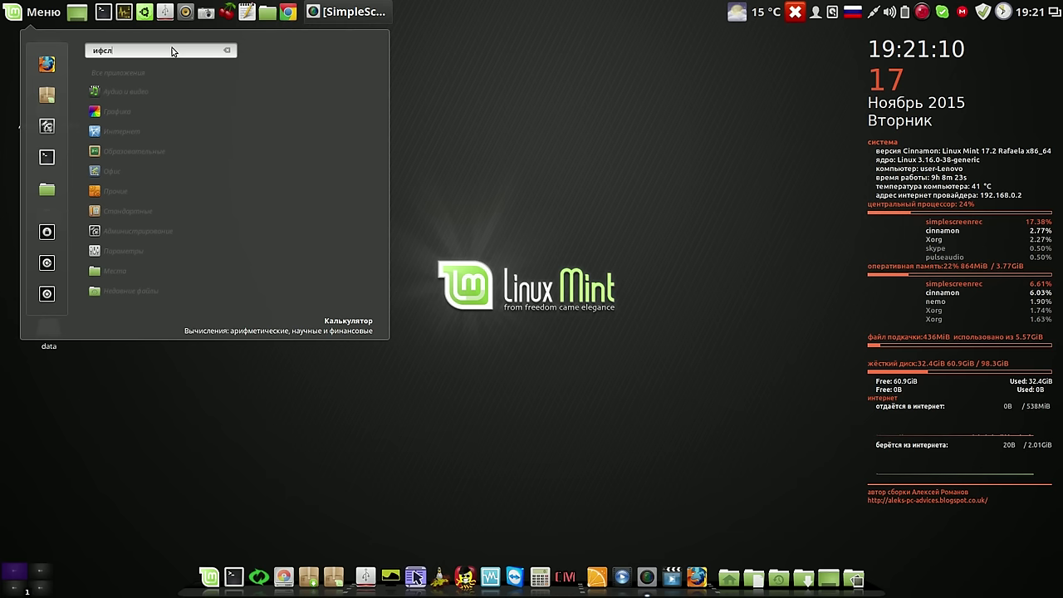
key(alt+shift)
key(BackSpace)
key(BackSpace)
key(BackSpace)
key(BackSpace)
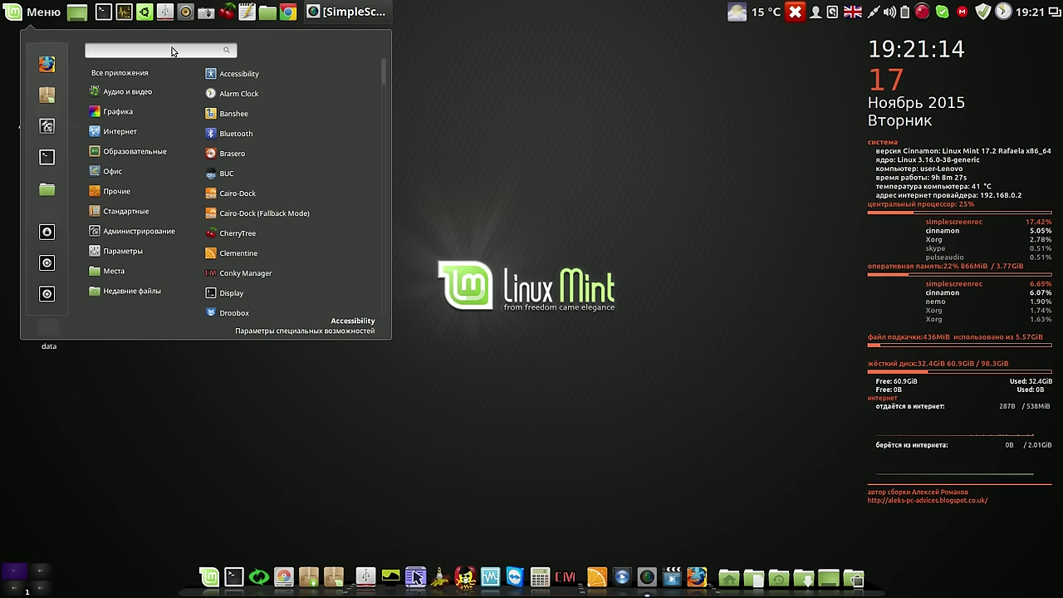
text(back)
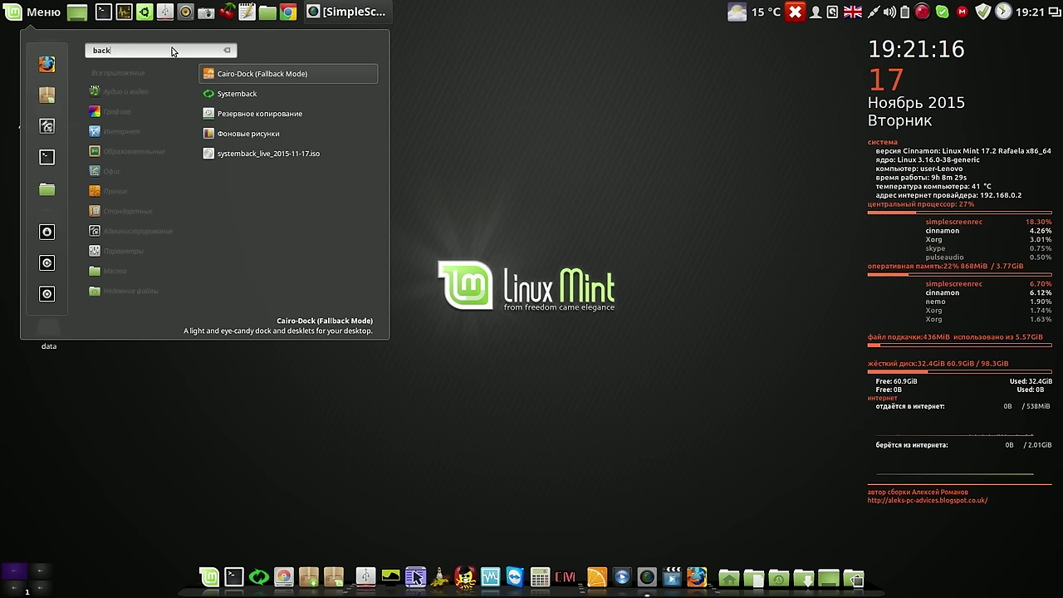
text(up)
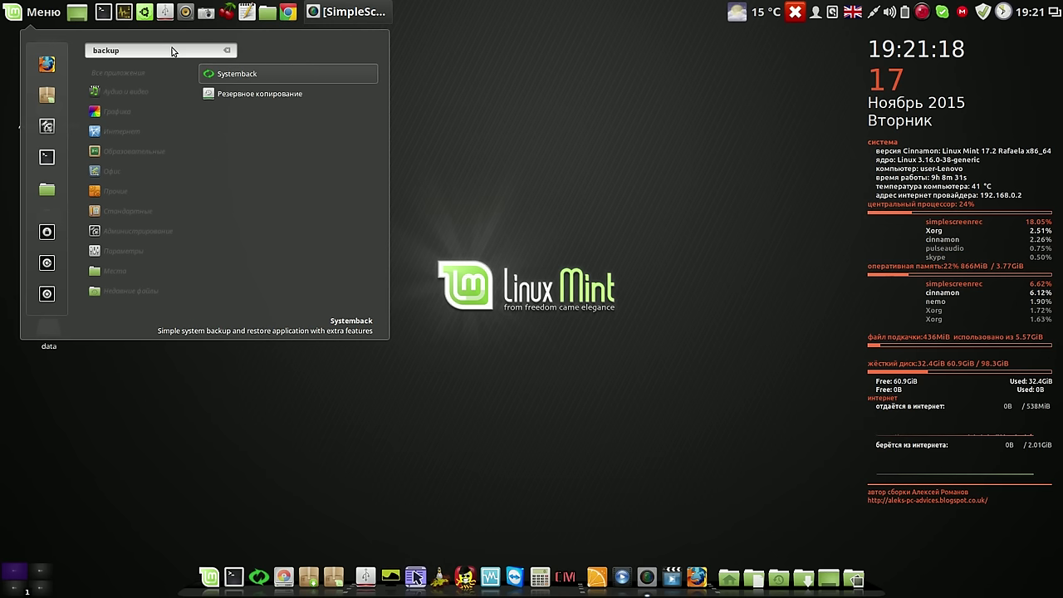
click(243, 93)
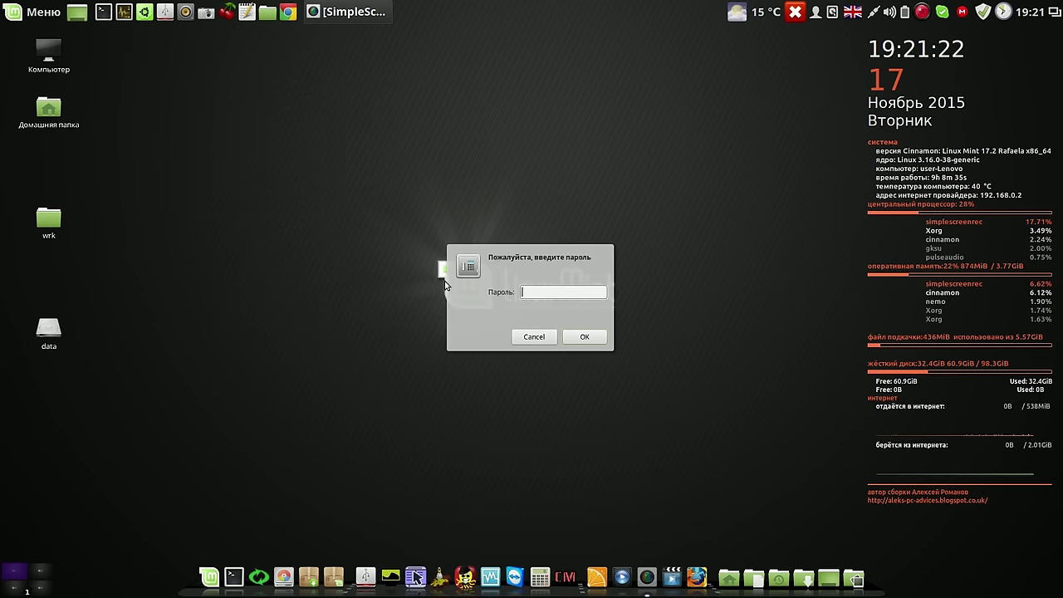
Authenticate with the sudo password and move the Backup Tool window to the top-left
text(•••)
key(Return)
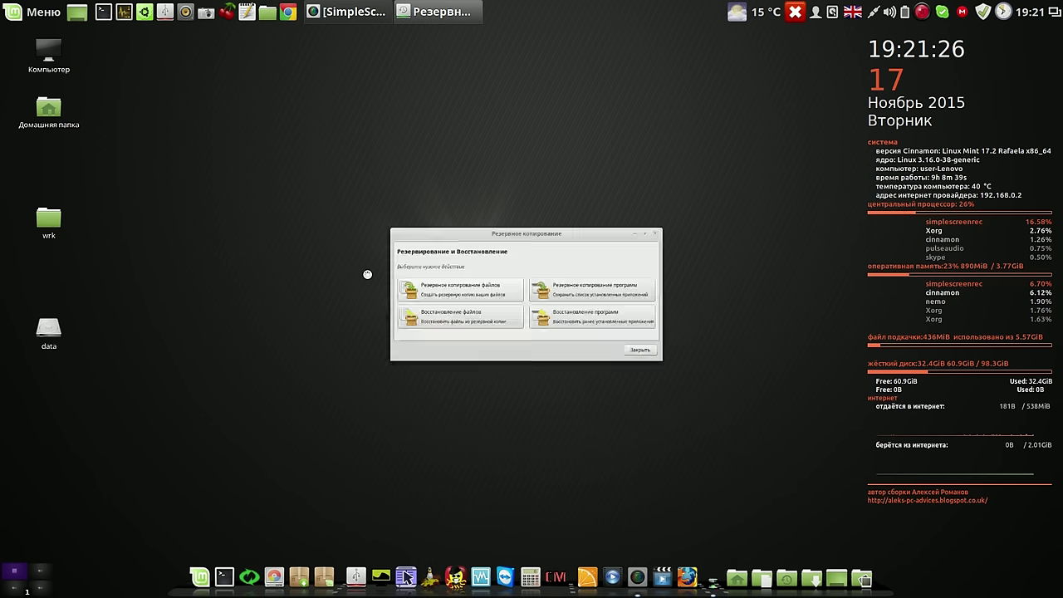
drag(617, 214, 419, 79)
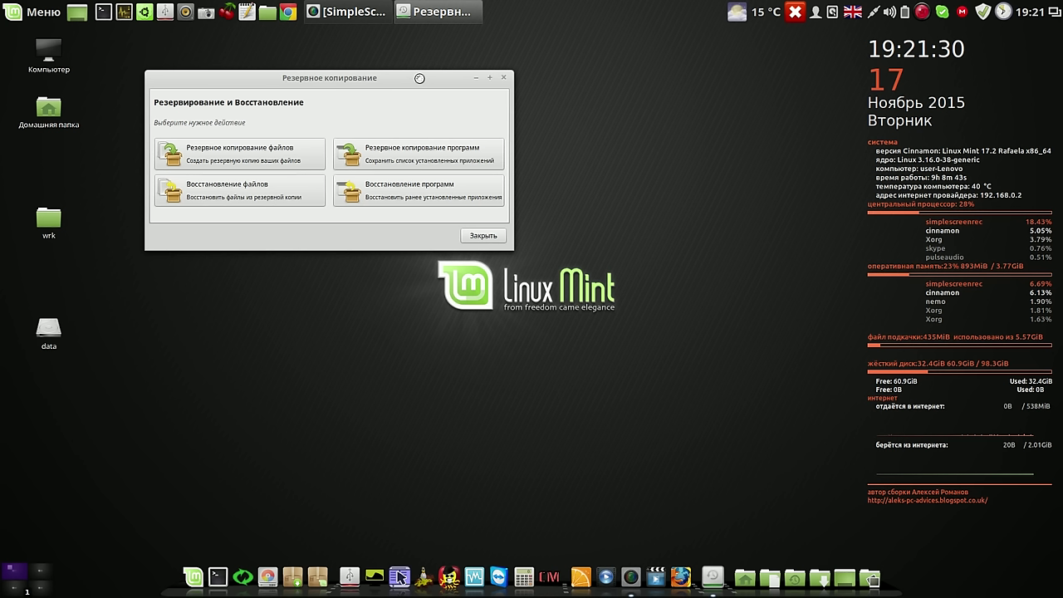
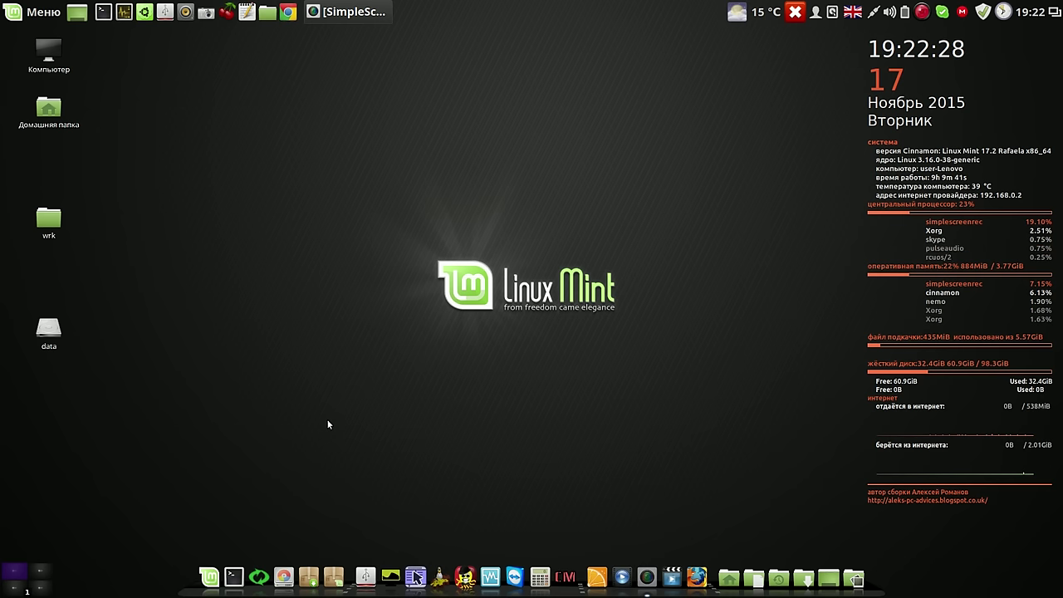
In Update Manager preferences, review the Options, update Levels and 30-day Auto-refresh settings, then close them
click(981, 13)
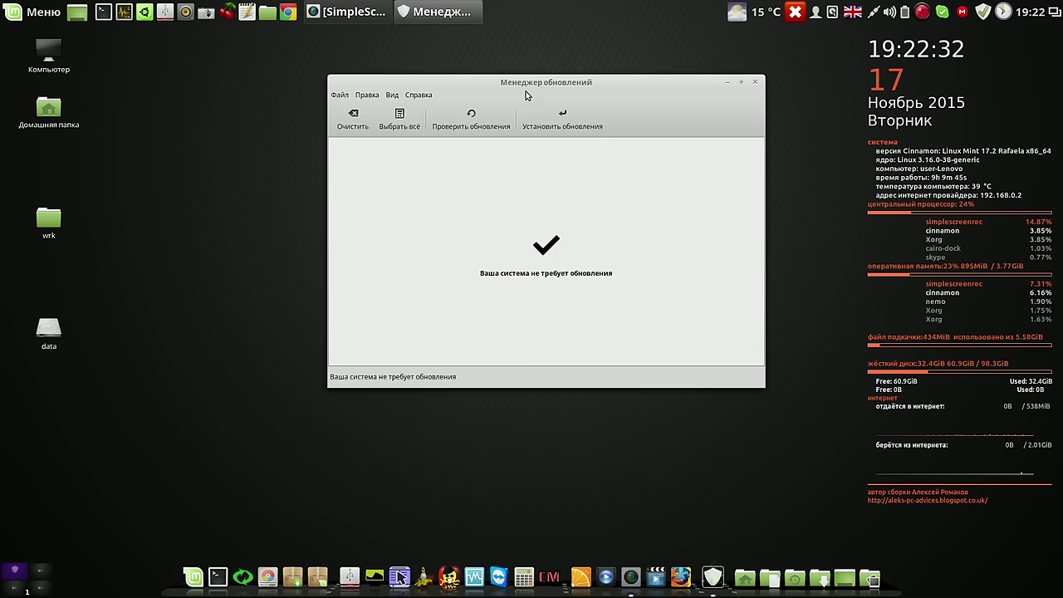
click(371, 99)
click(377, 112)
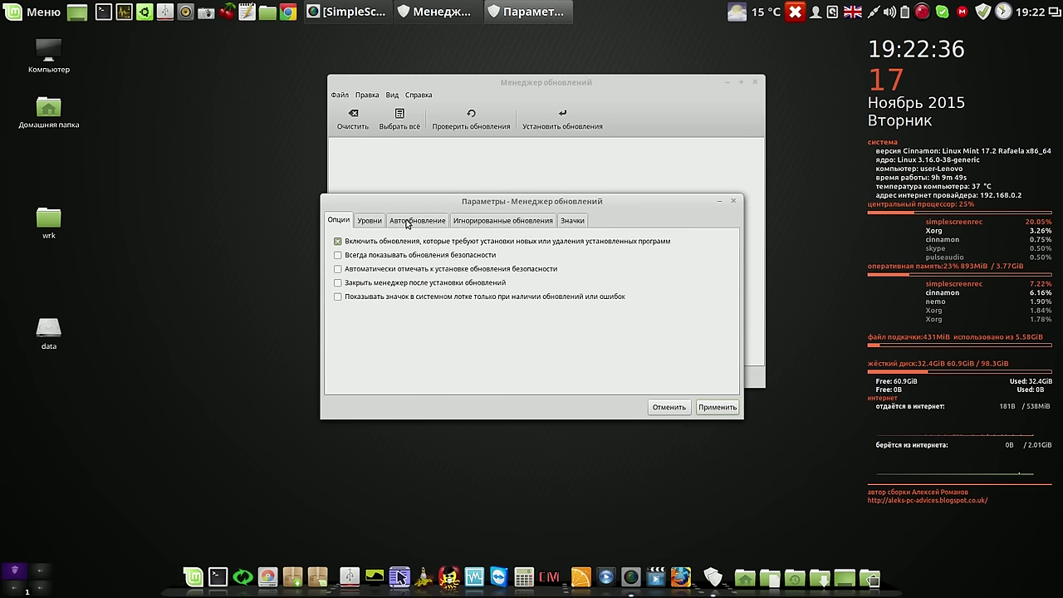
click(371, 221)
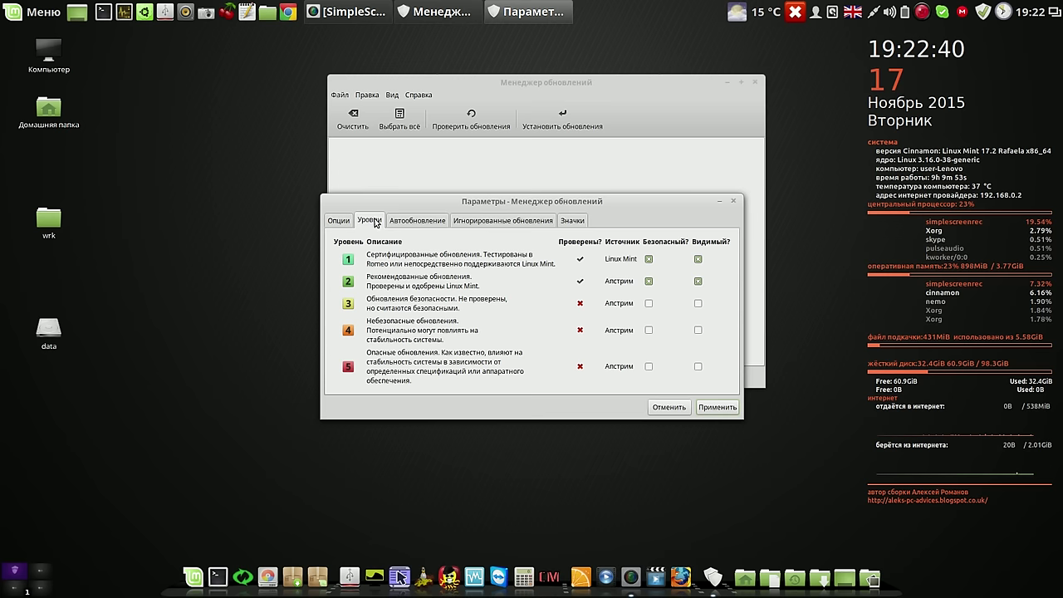
click(410, 222)
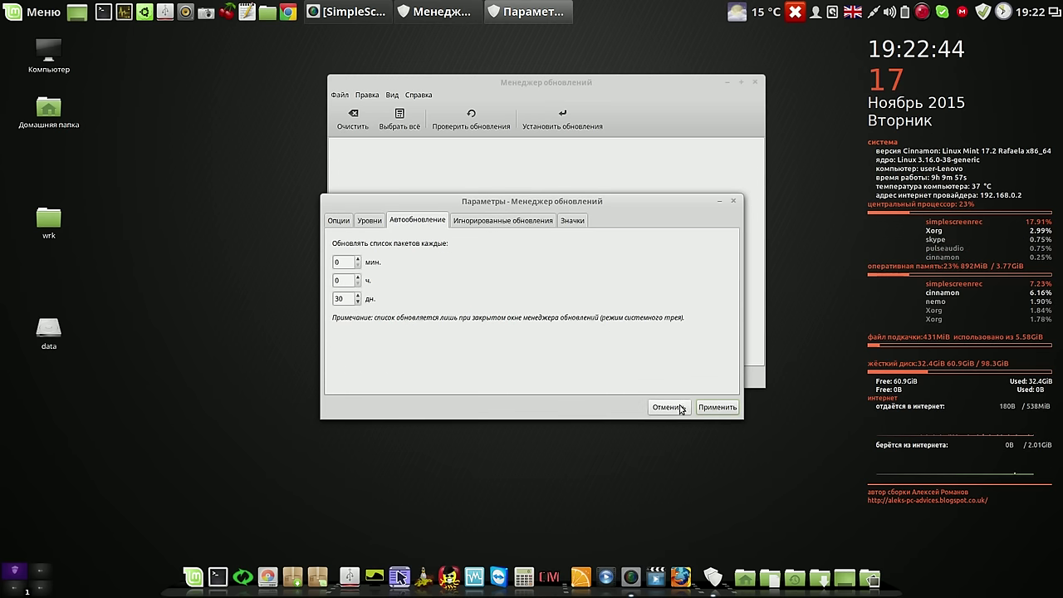
click(713, 407)
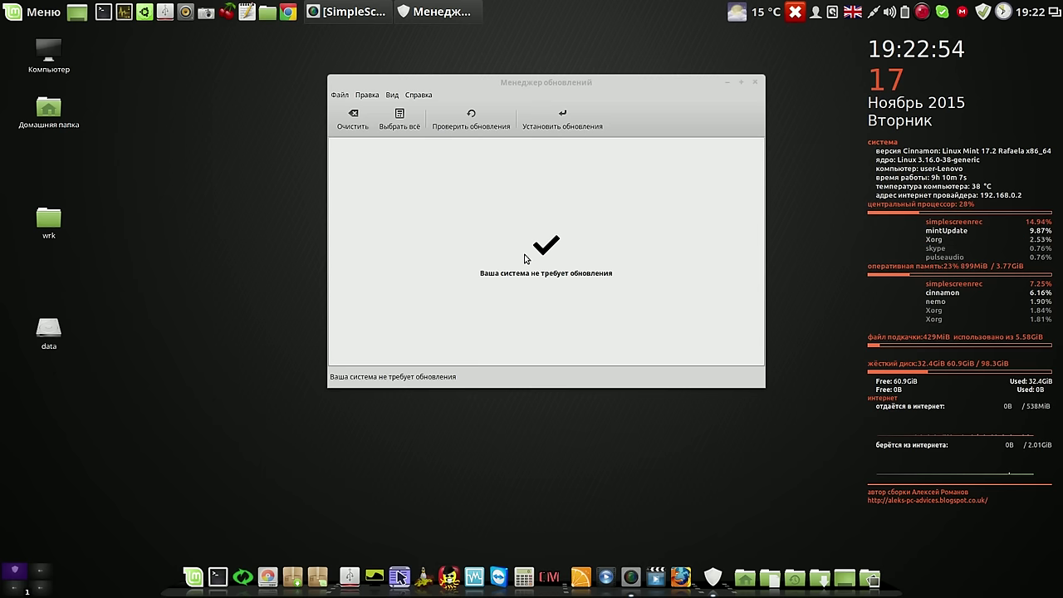
Close the Update Manager and launch Google Chrome from the top panel
click(755, 84)
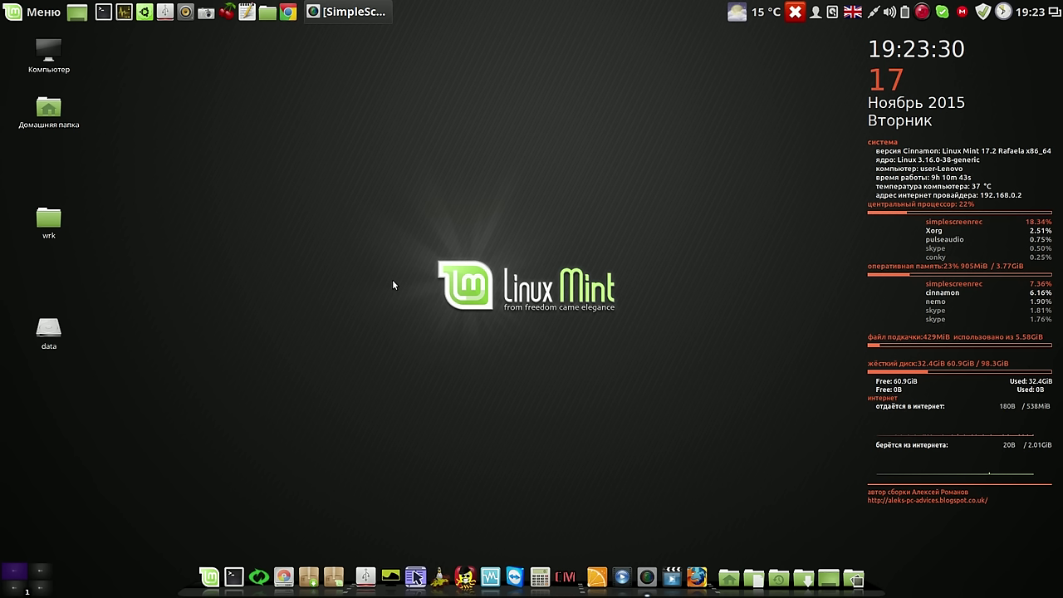
click(287, 14)
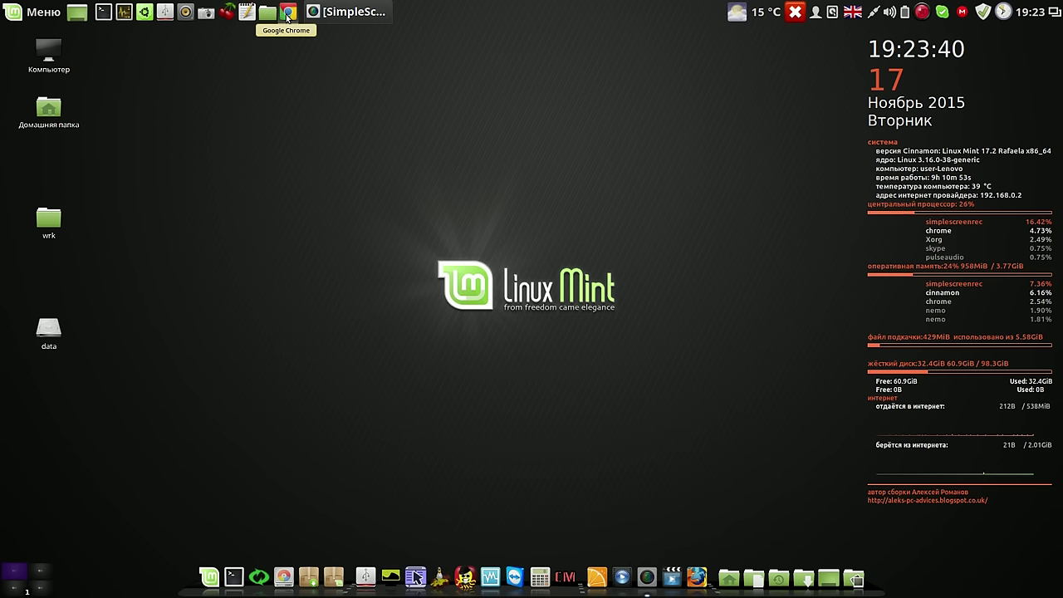
Close all Chrome tabs right of the YouTube Comments tab, then load the Google UK homepage
click(288, 12)
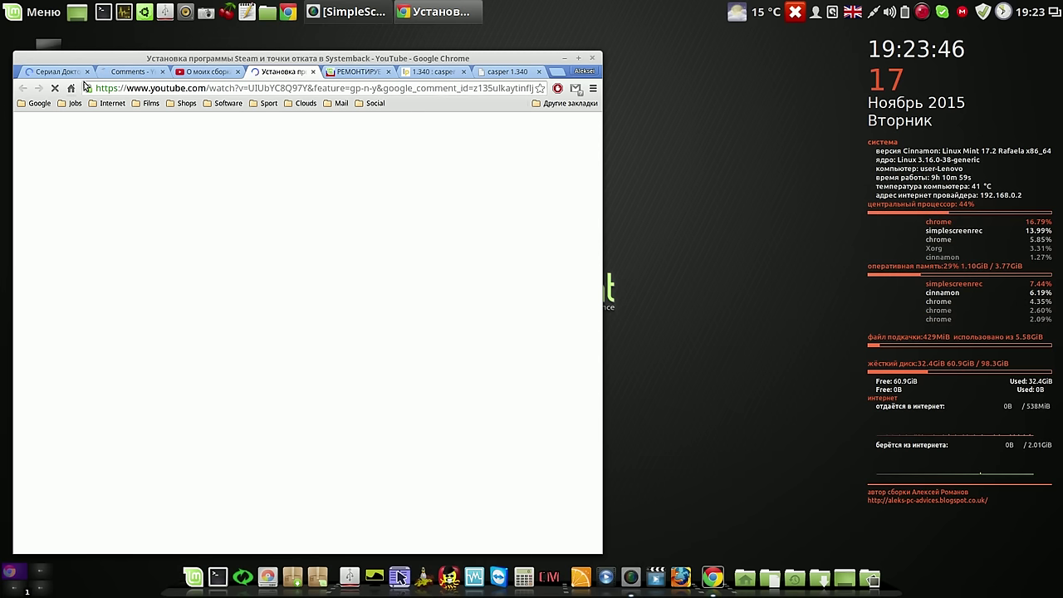
click(135, 73)
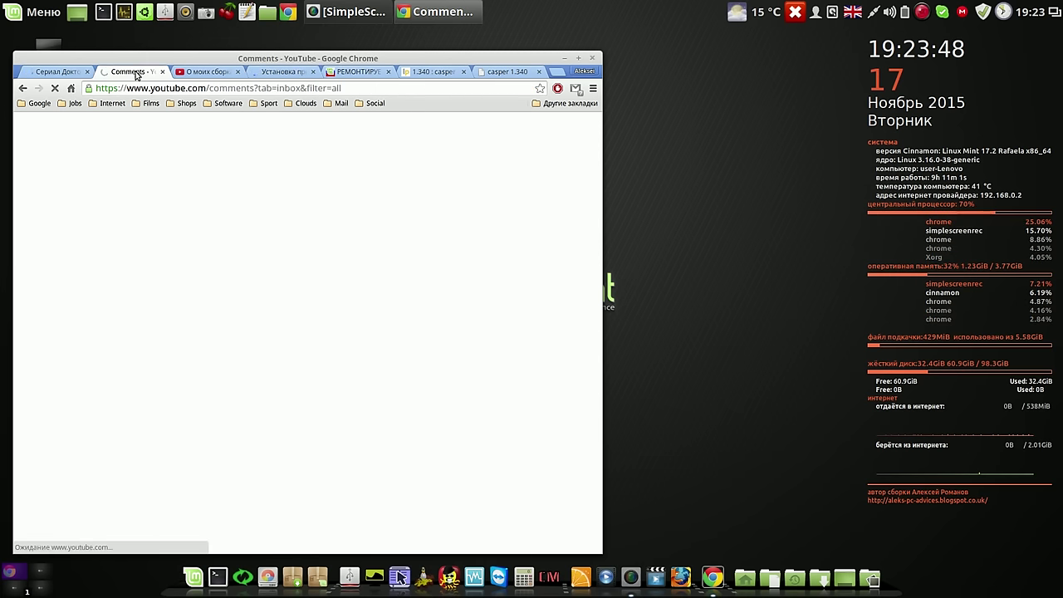
right_click(137, 75)
click(220, 190)
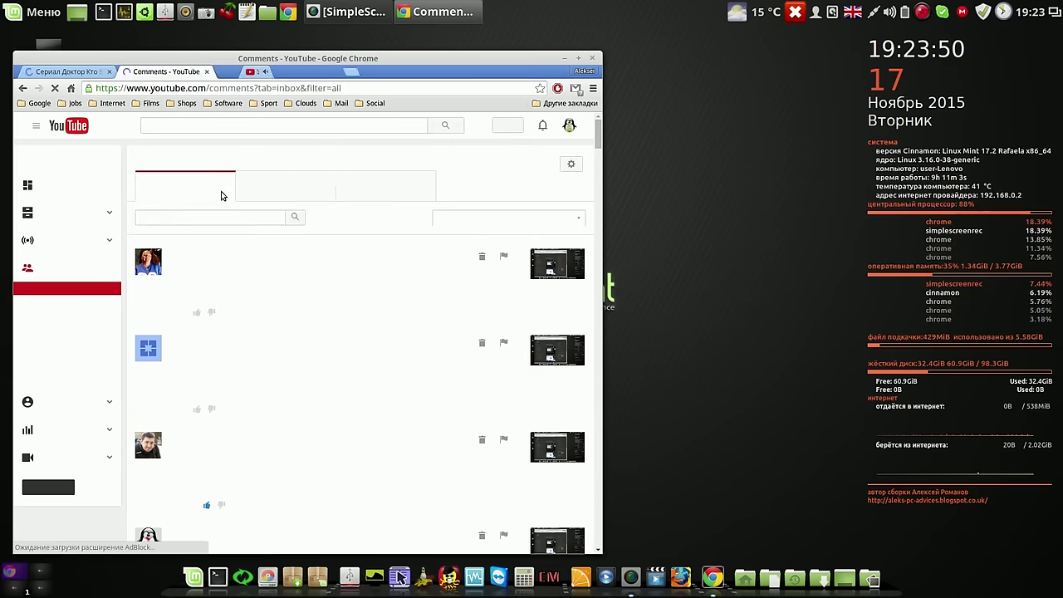
click(70, 88)
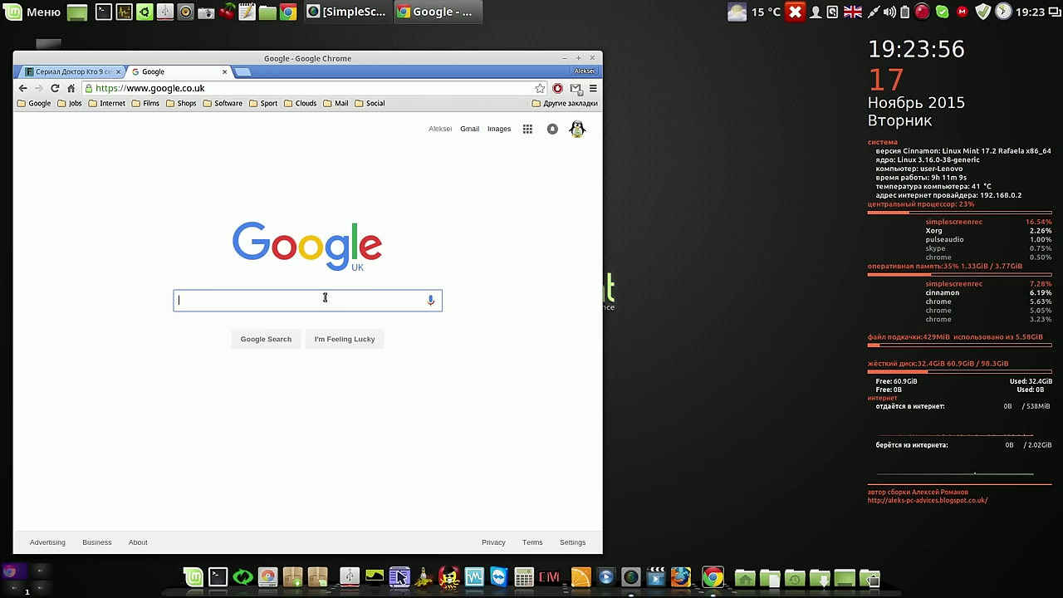
Search Google for 'casper' and look over the results
text(casper)
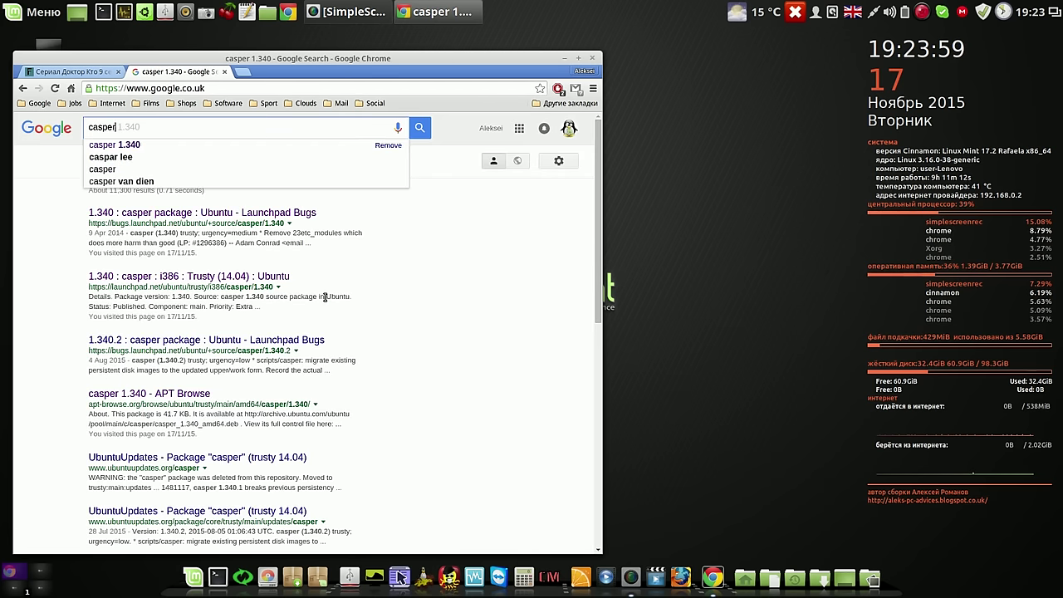
key(Return)
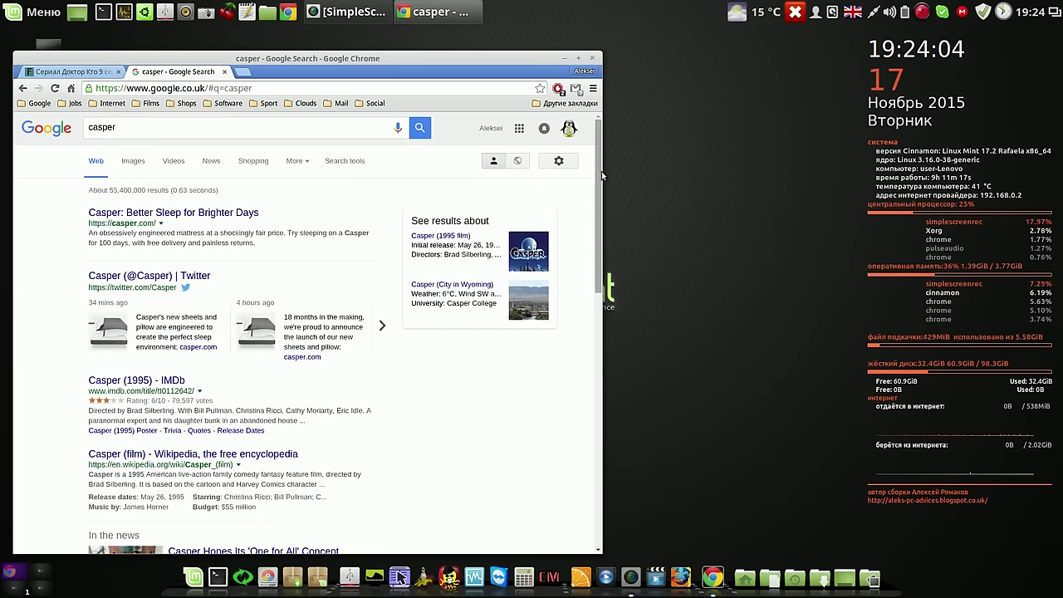
scroll(599, 171, down, 3)
scroll(599, 170, up, 3)
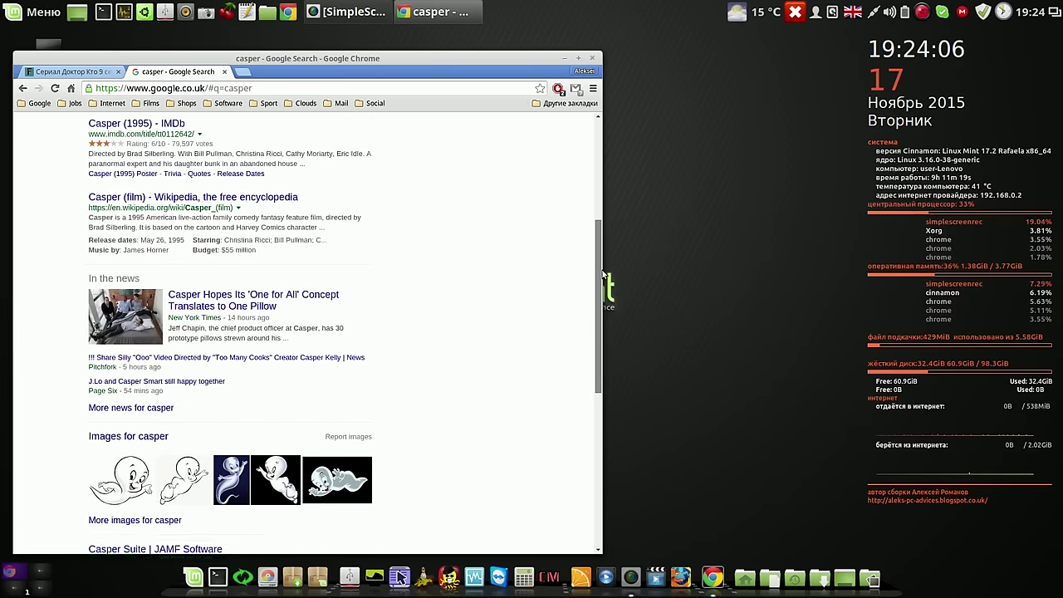
Refine the search to 'casper 1.340' and bring up the first Launchpad result's context menu
click(256, 130)
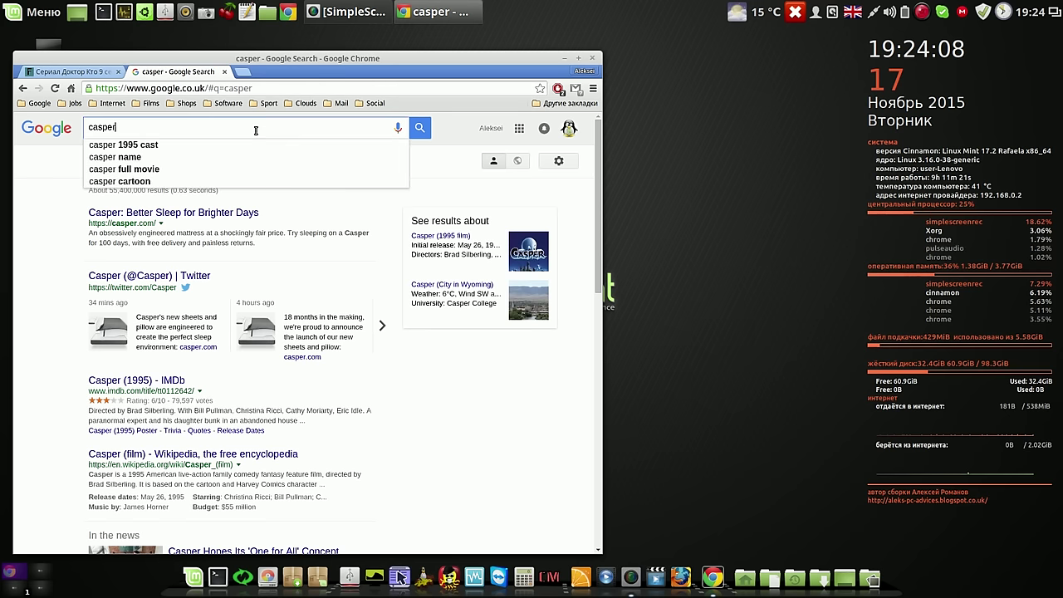
text(1)
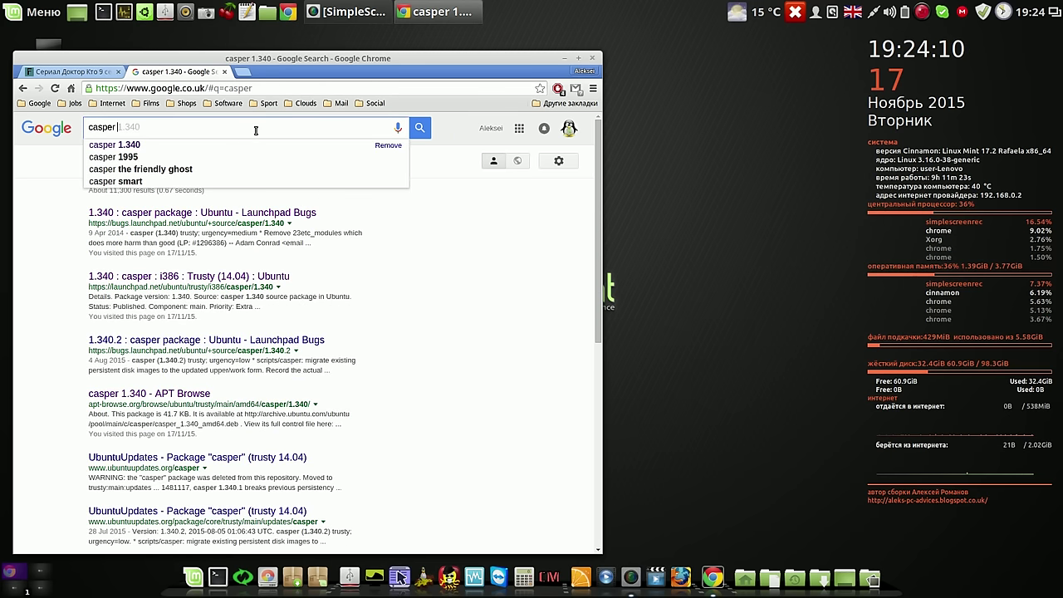
text(.)
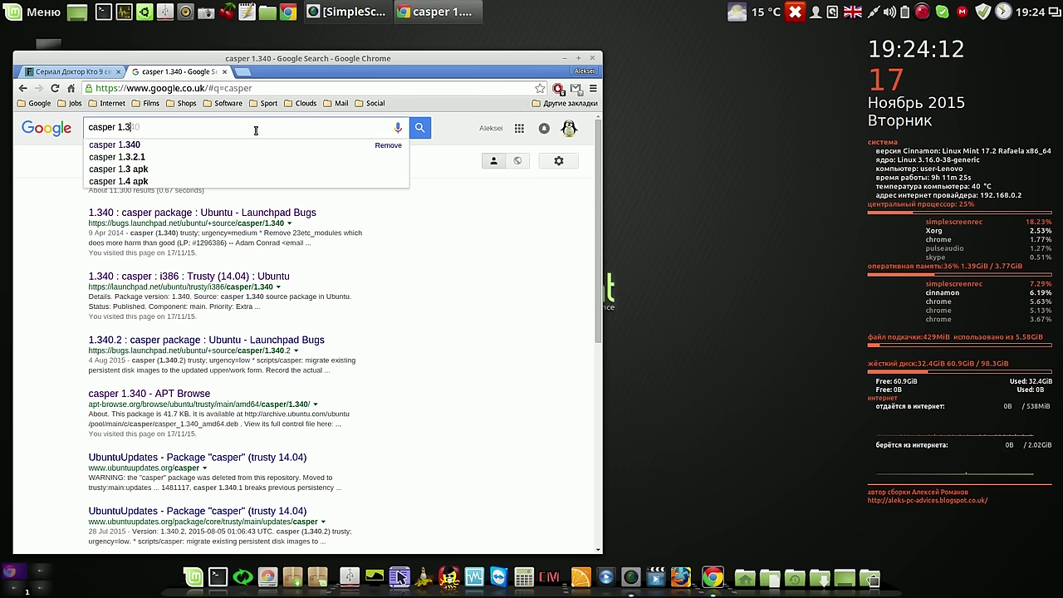
text(340)
key(Return)
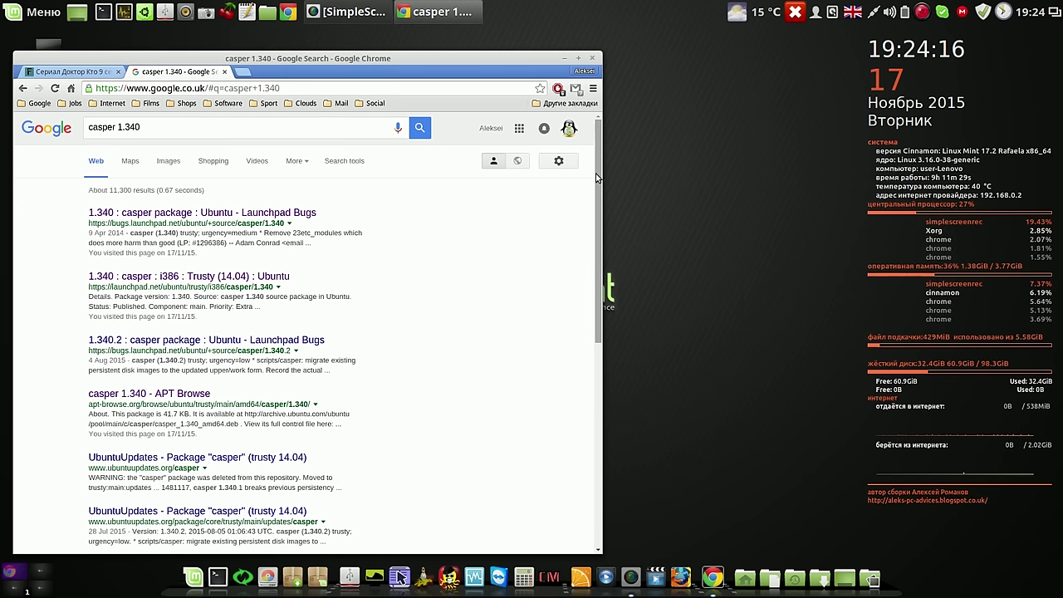
drag(598, 177, 598, 193)
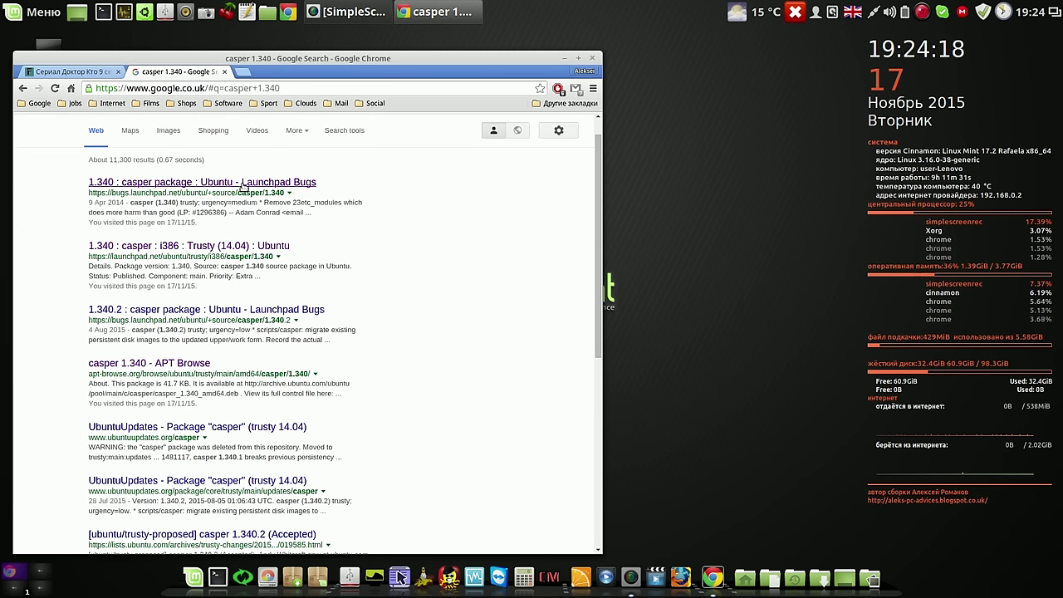
right_click(242, 183)
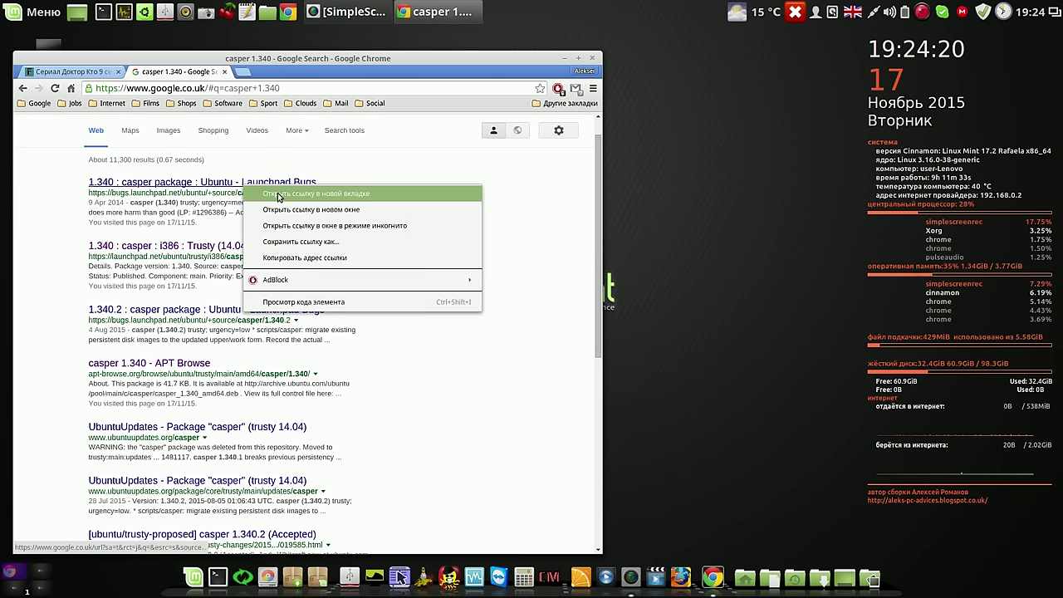
Open and view the Launchpad, i386 Trusty build and APT Browse casper 1.340 results in new tabs
click(278, 193)
click(286, 72)
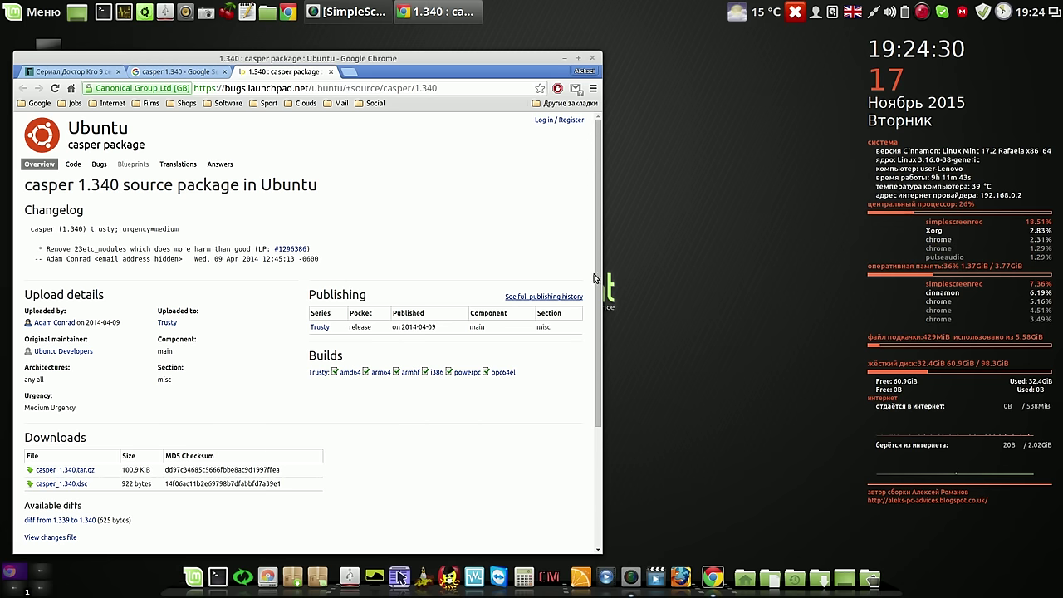
drag(598, 550, 779, 523)
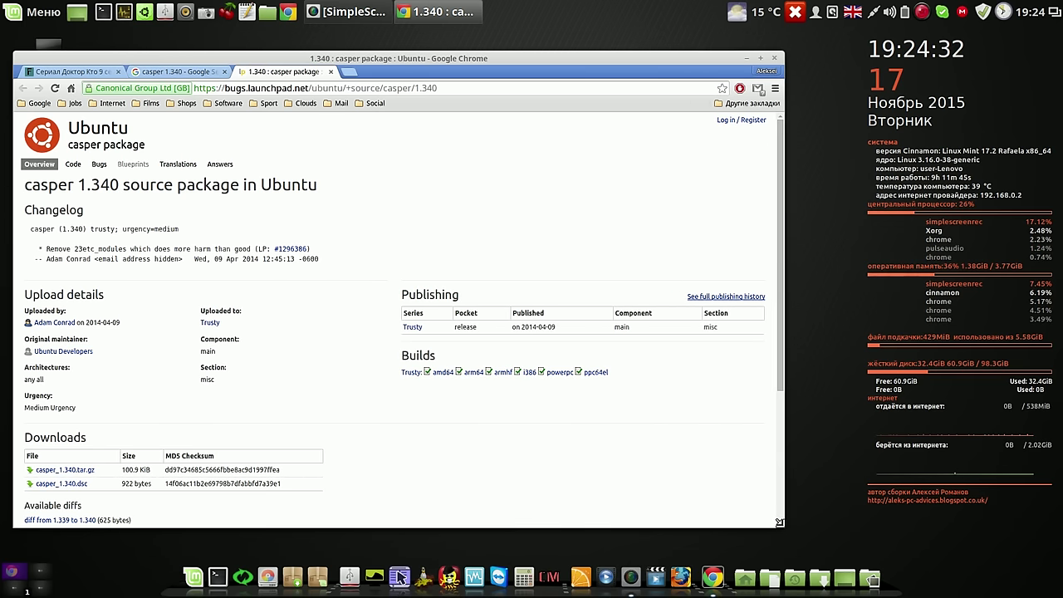
click(192, 72)
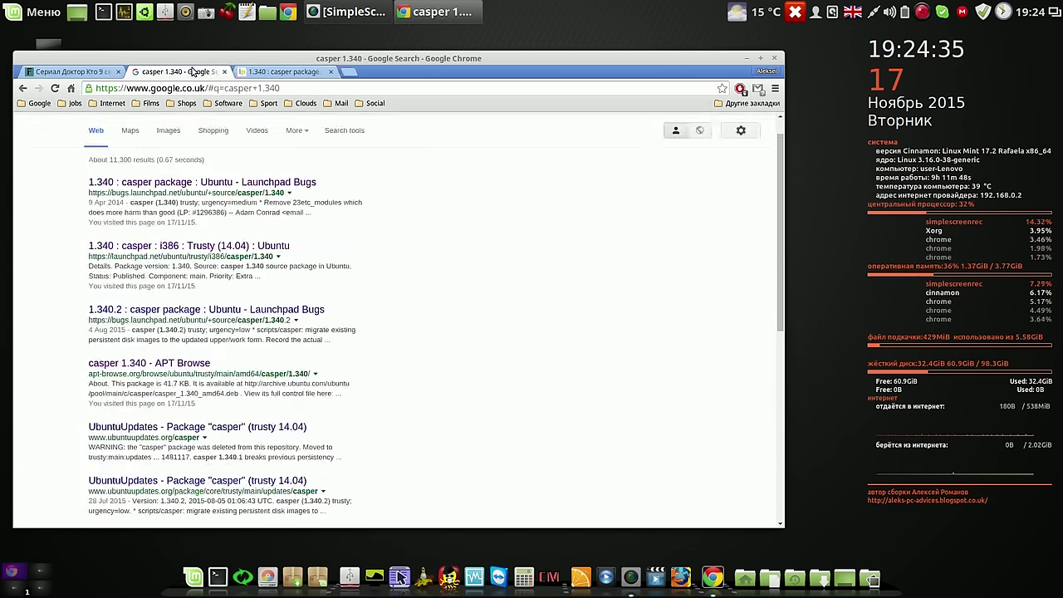
right_click(178, 246)
click(208, 254)
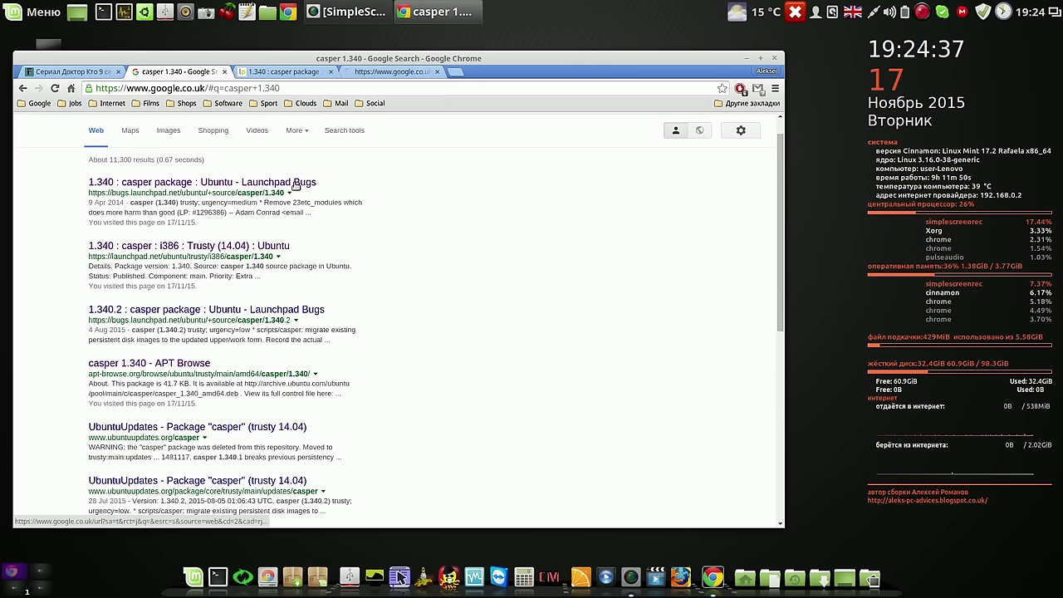
click(405, 73)
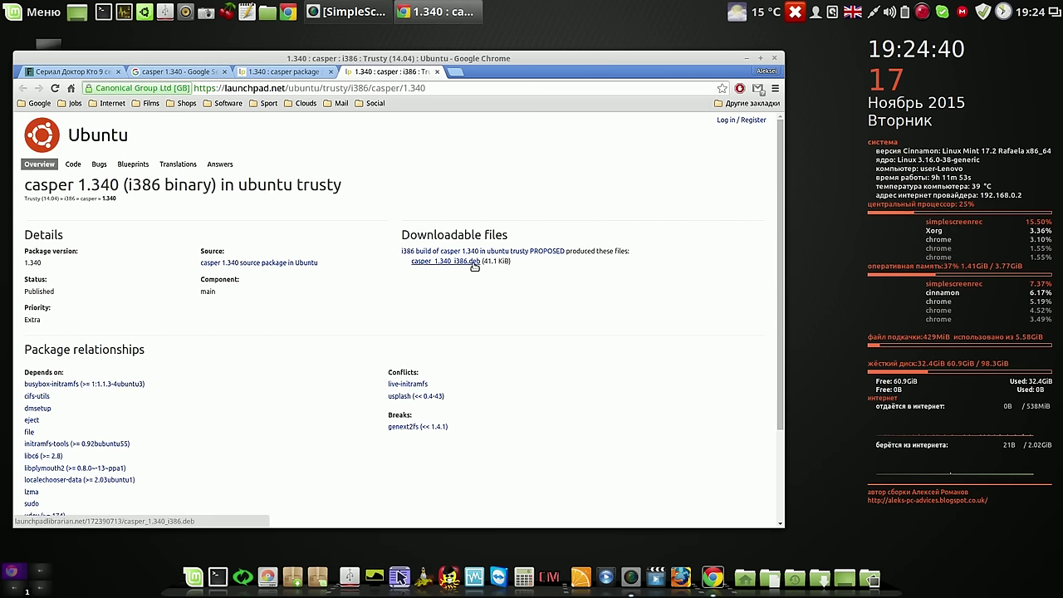
click(196, 74)
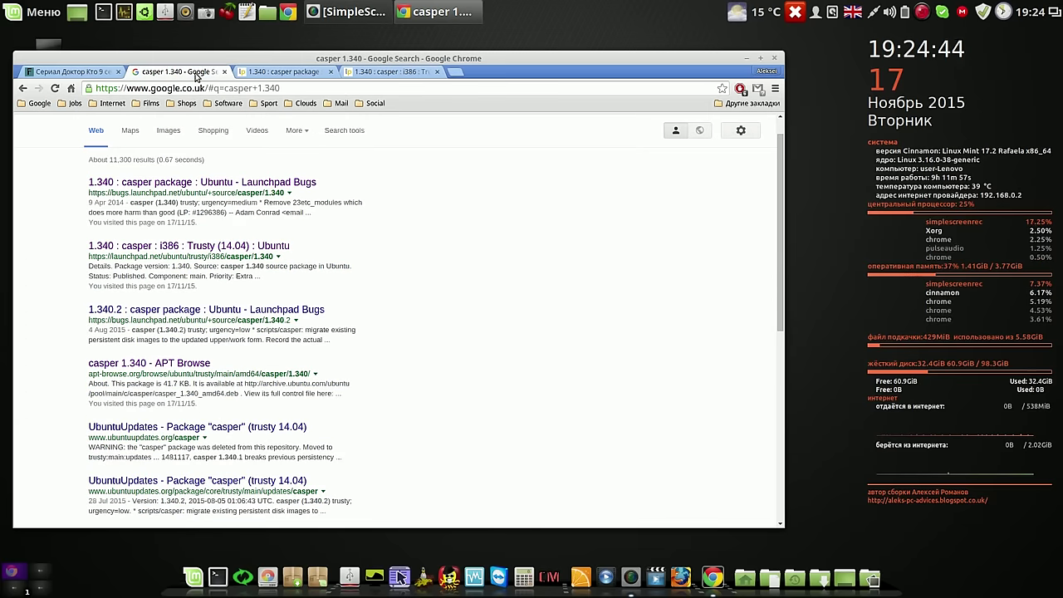
right_click(181, 369)
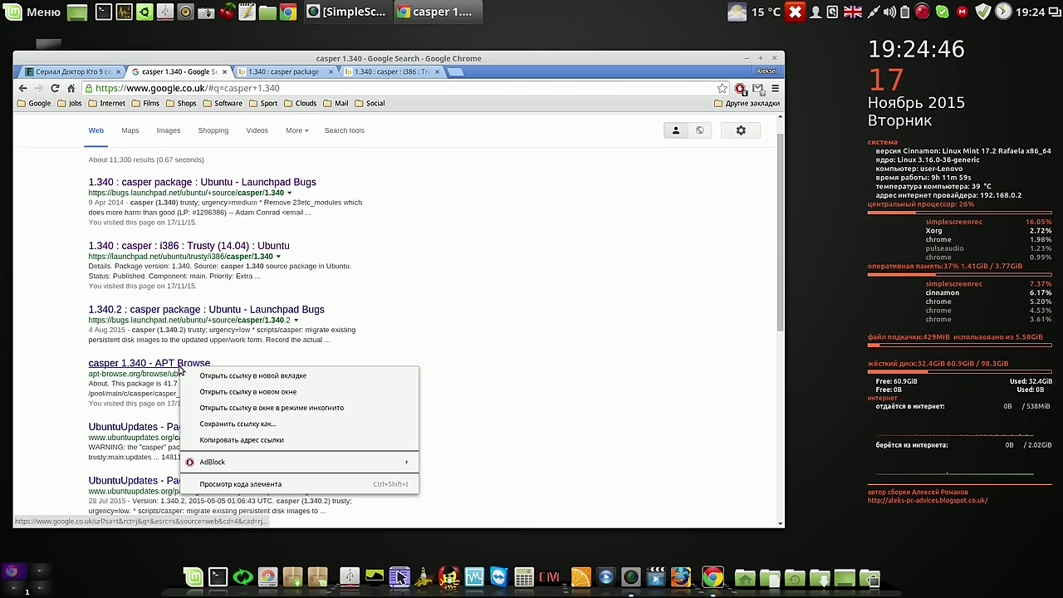
click(214, 379)
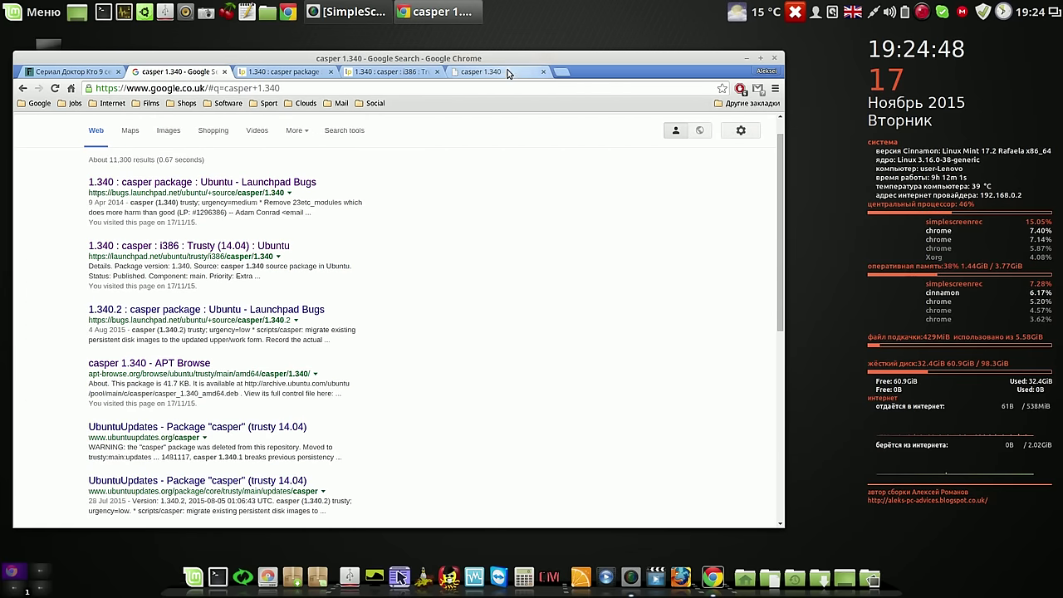
click(503, 73)
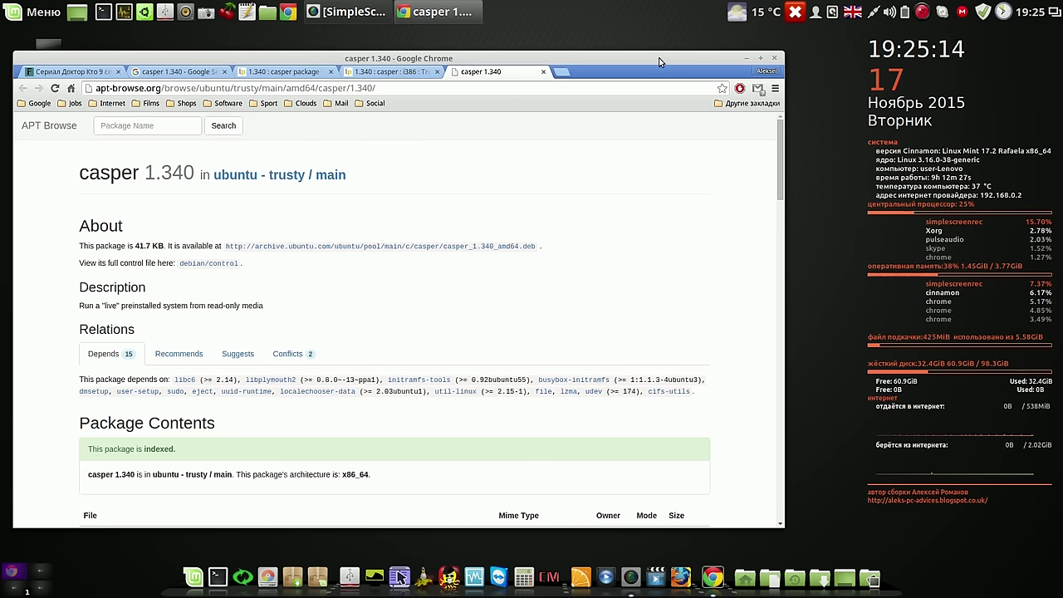
Open 'Comments - YouTube' from the Social bookmarks folder
drag(659, 62, 674, 44)
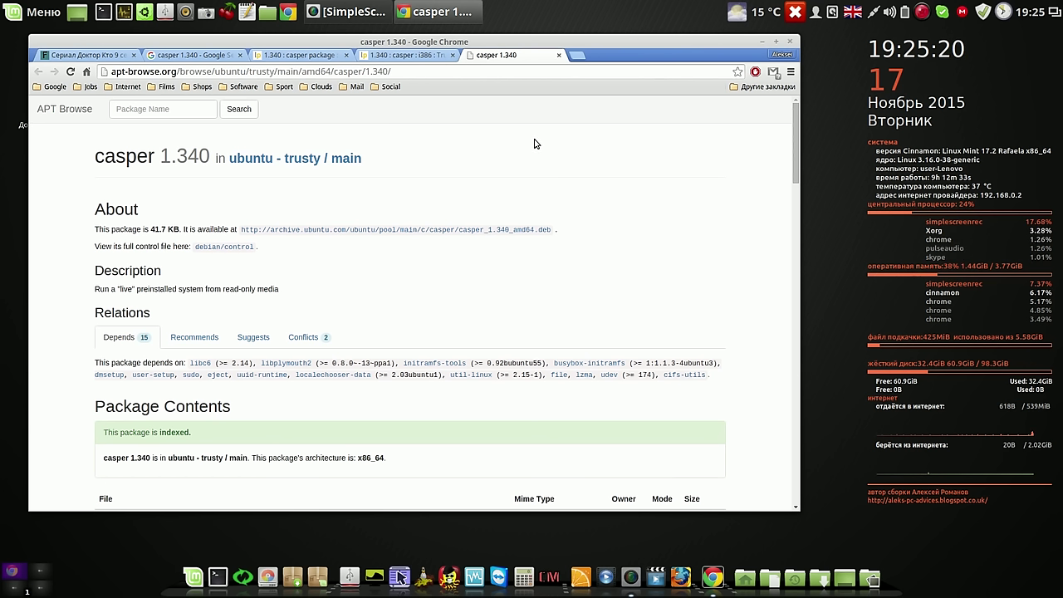
click(378, 88)
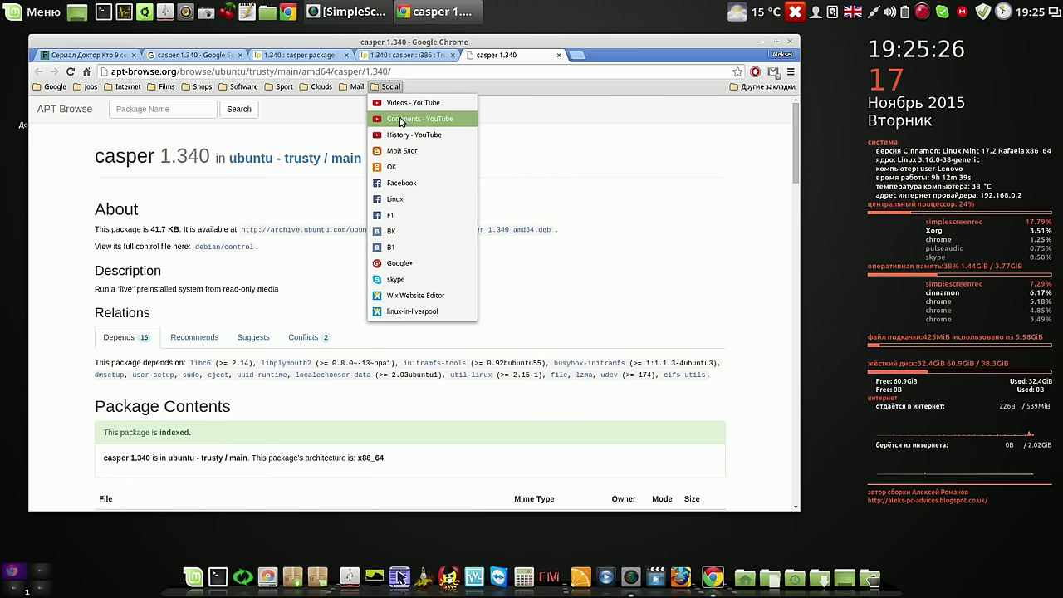
click(401, 121)
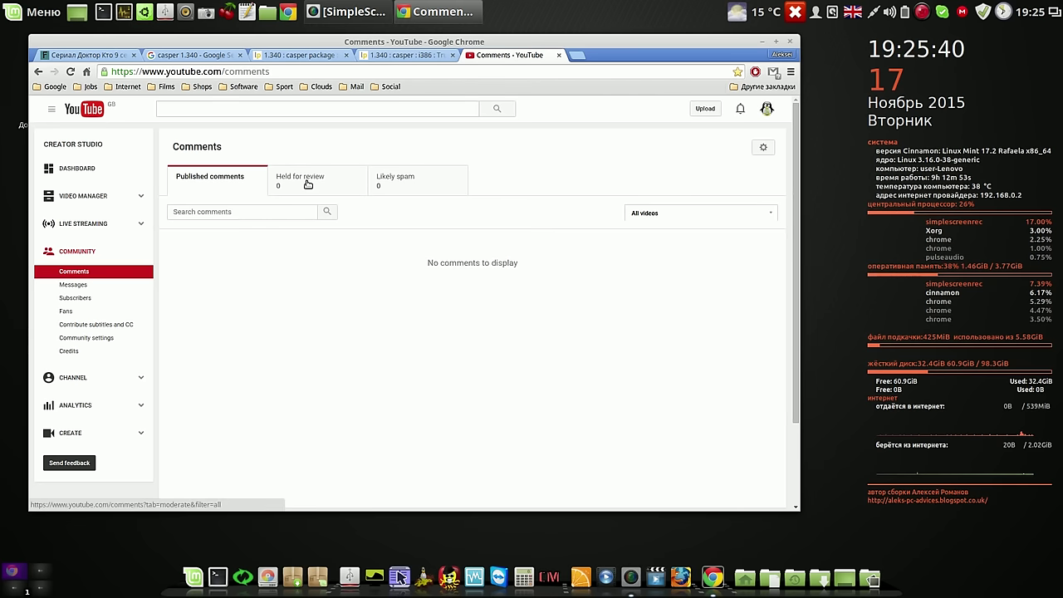
Go via Video Manager to the Community Comments list
click(86, 197)
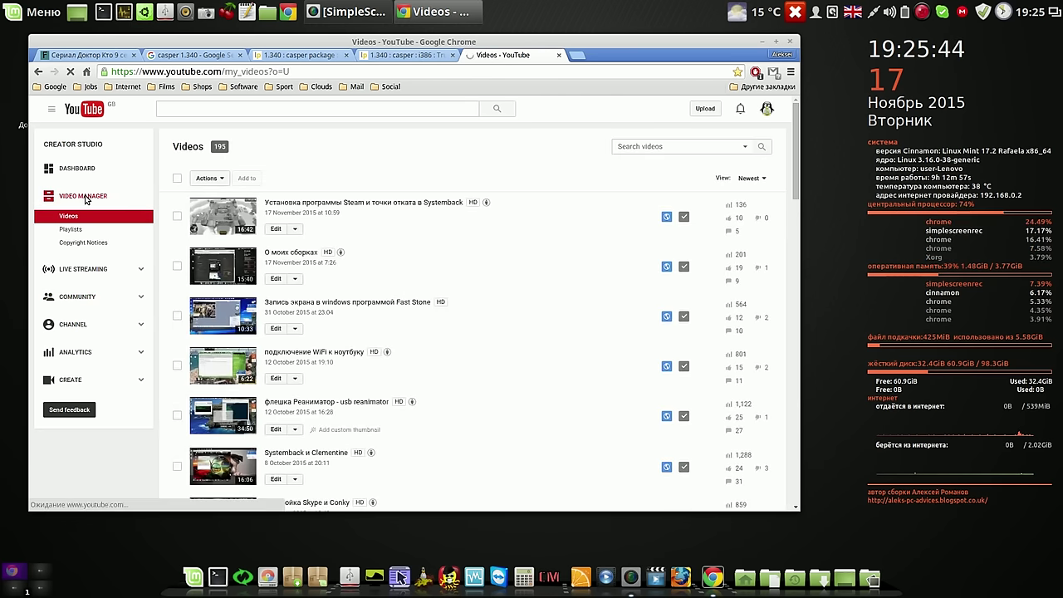
click(80, 301)
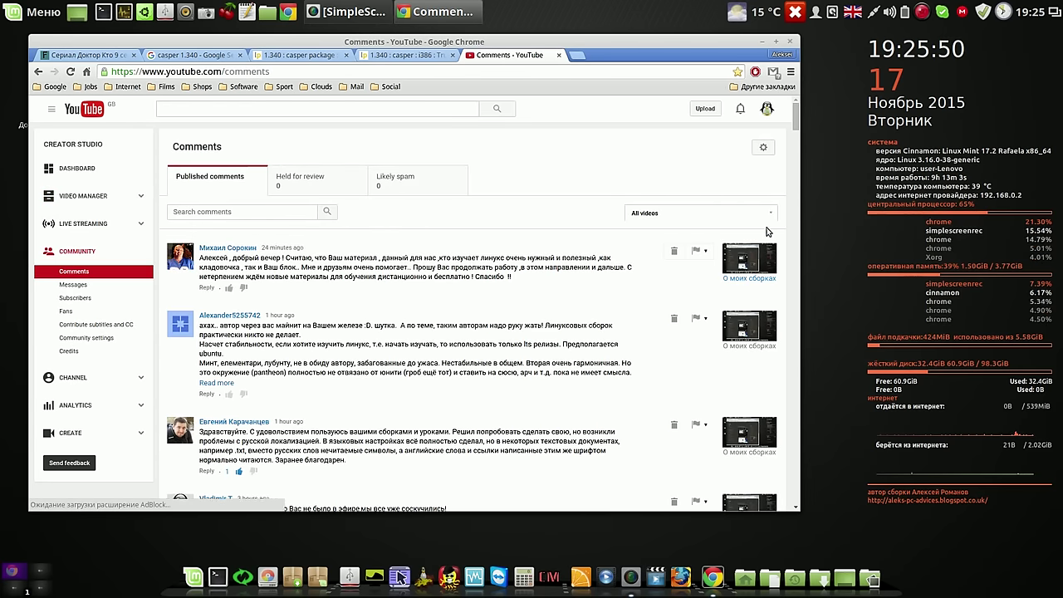
drag(797, 121, 797, 138)
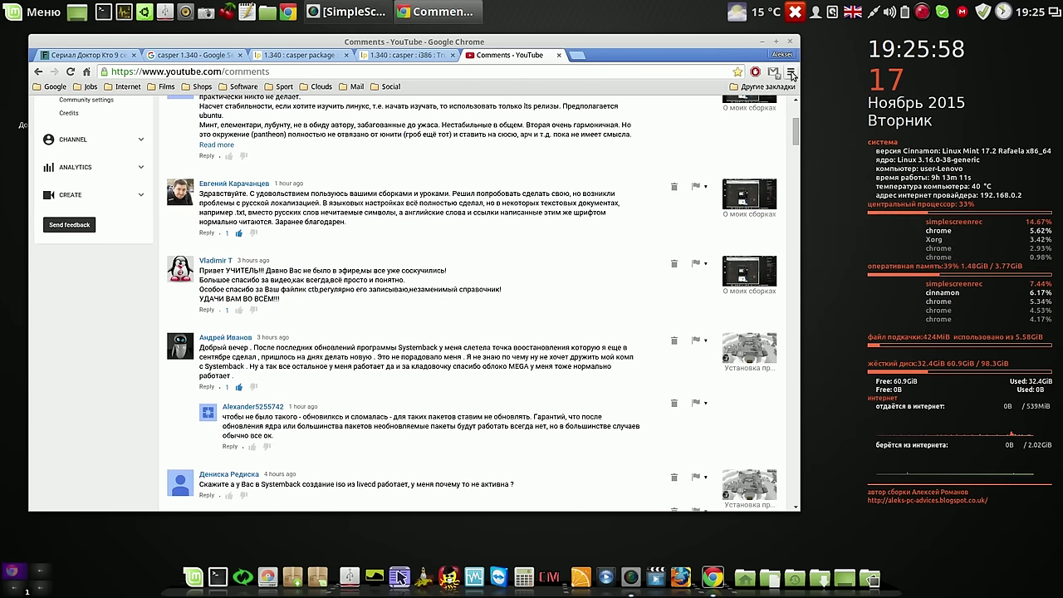
Zoom the page to 150% and highlight the comment about Russian localisation problems
click(791, 72)
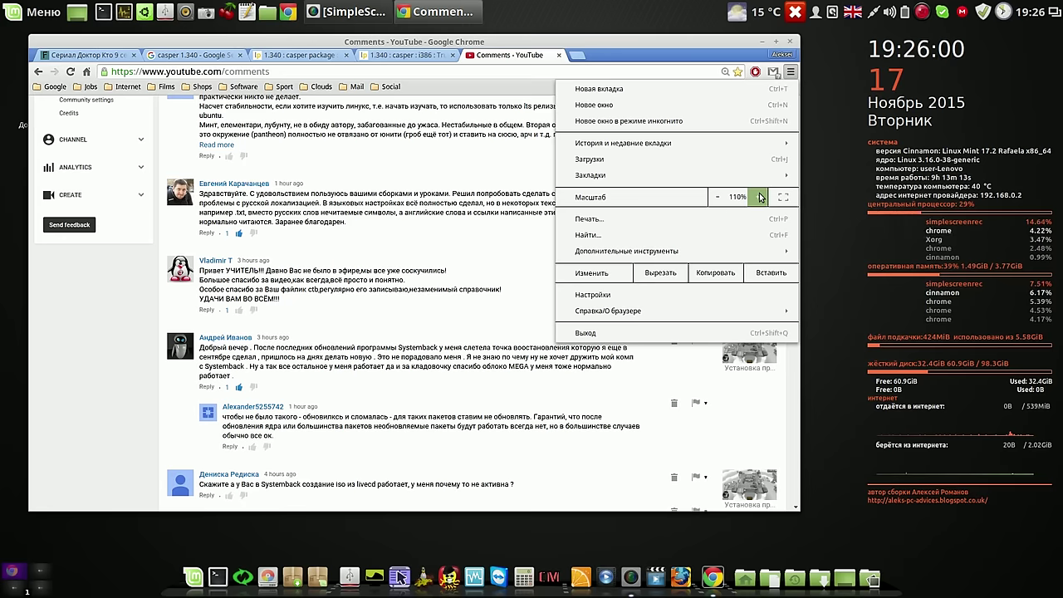
click(758, 197)
click(757, 197)
click(760, 197)
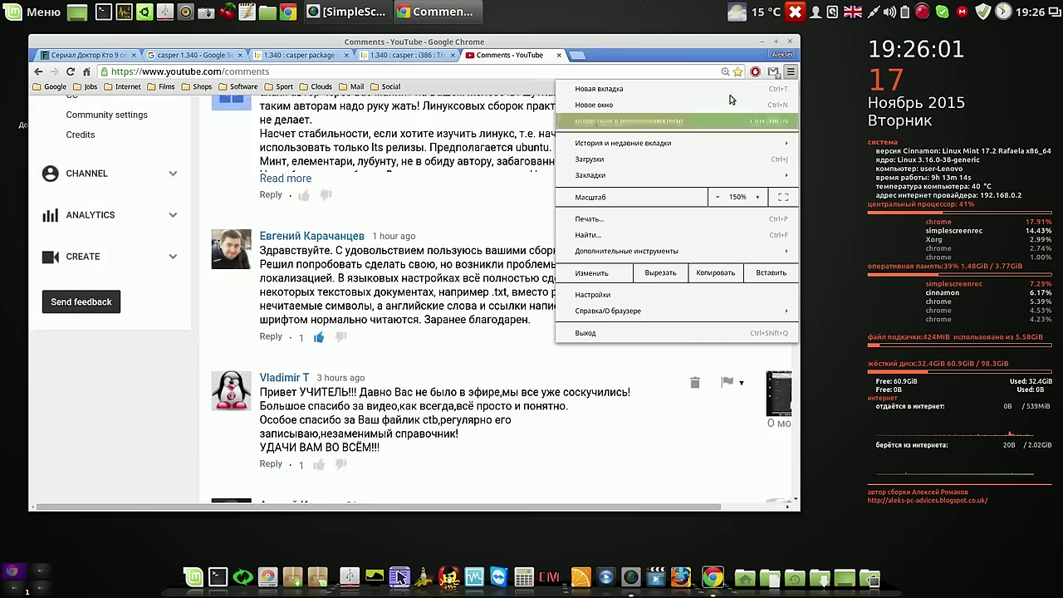
click(712, 50)
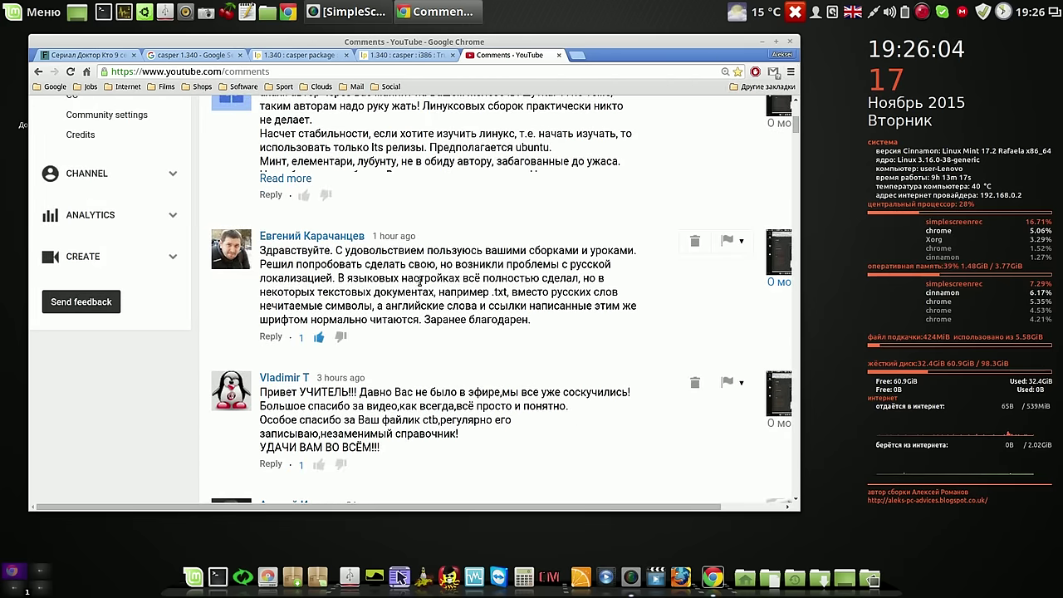
drag(457, 264, 532, 320)
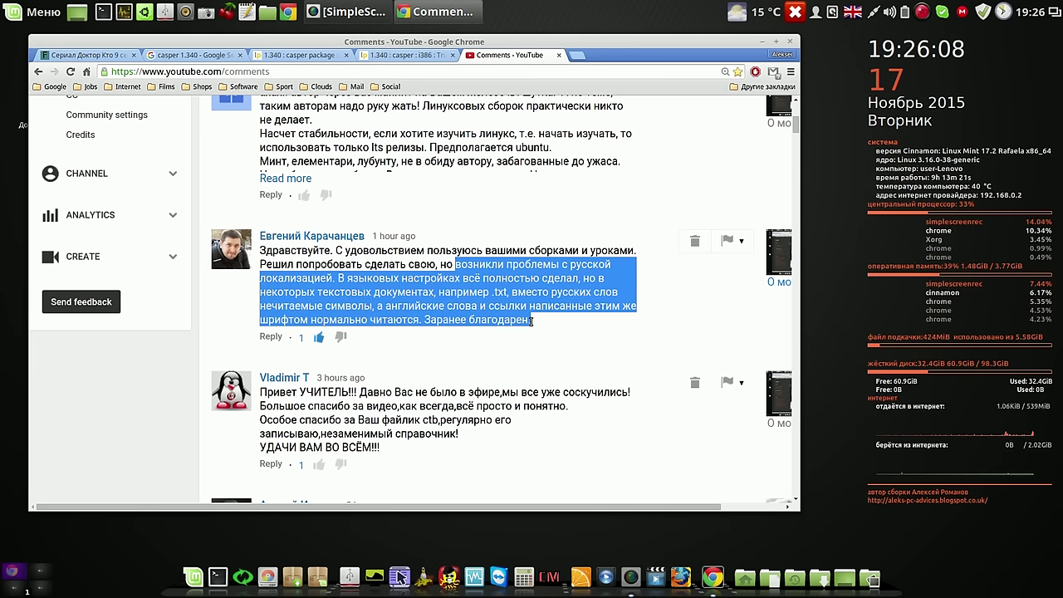
click(171, 371)
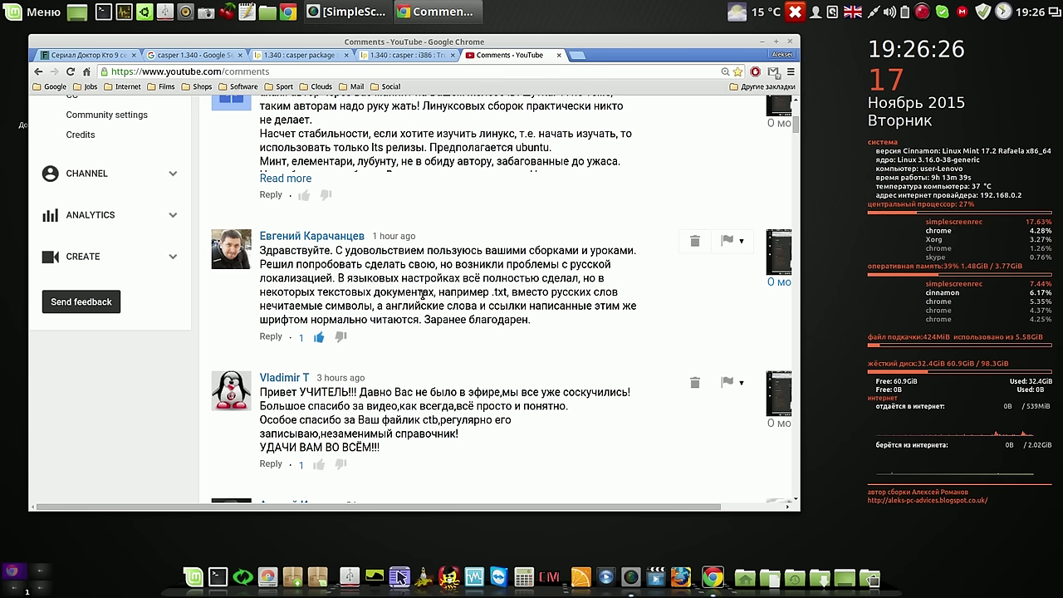
click(38, 15)
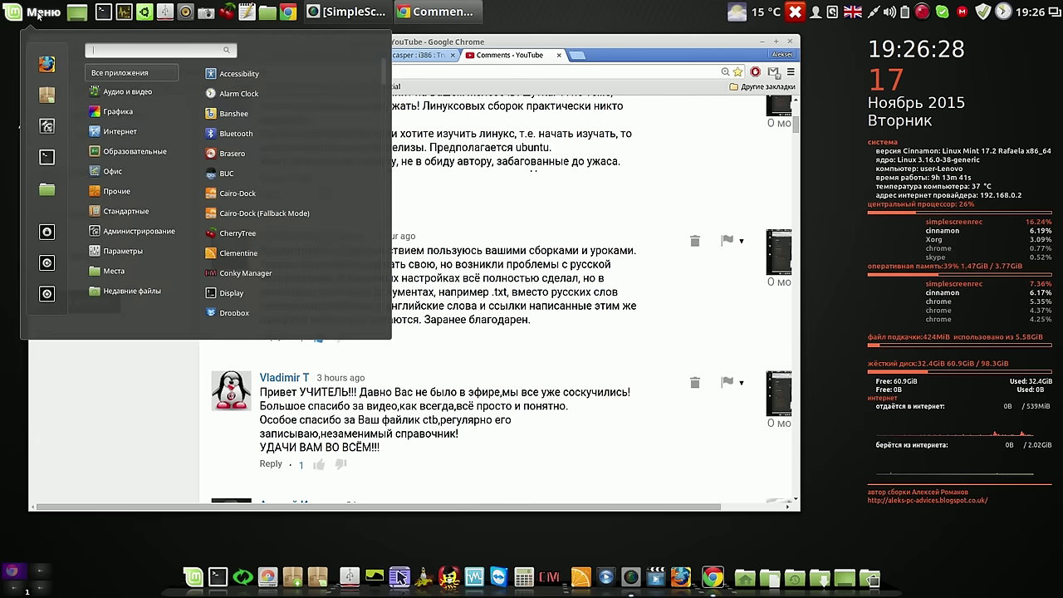
click(47, 127)
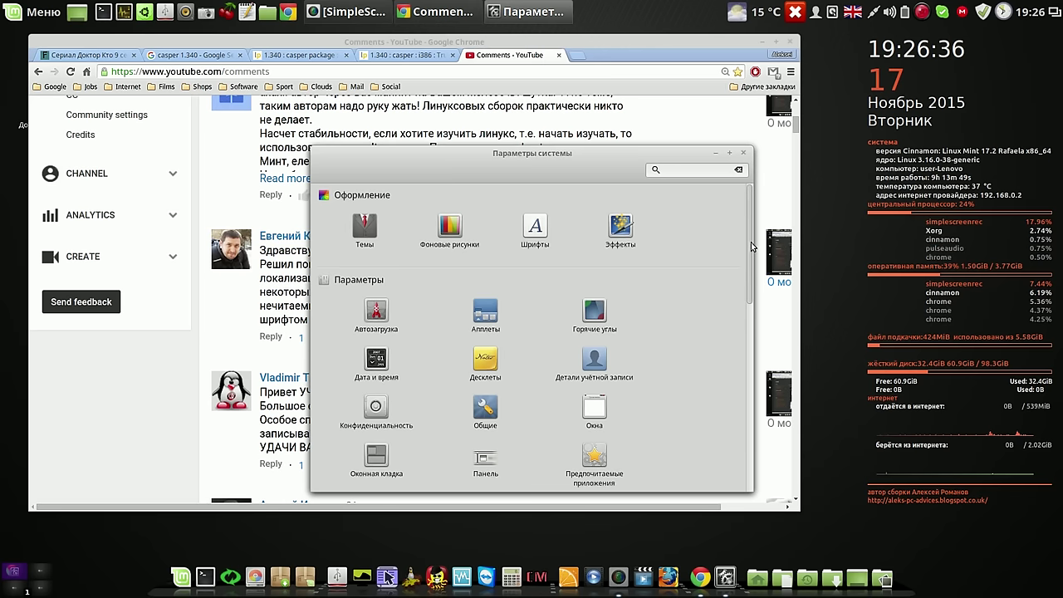
drag(751, 242, 742, 364)
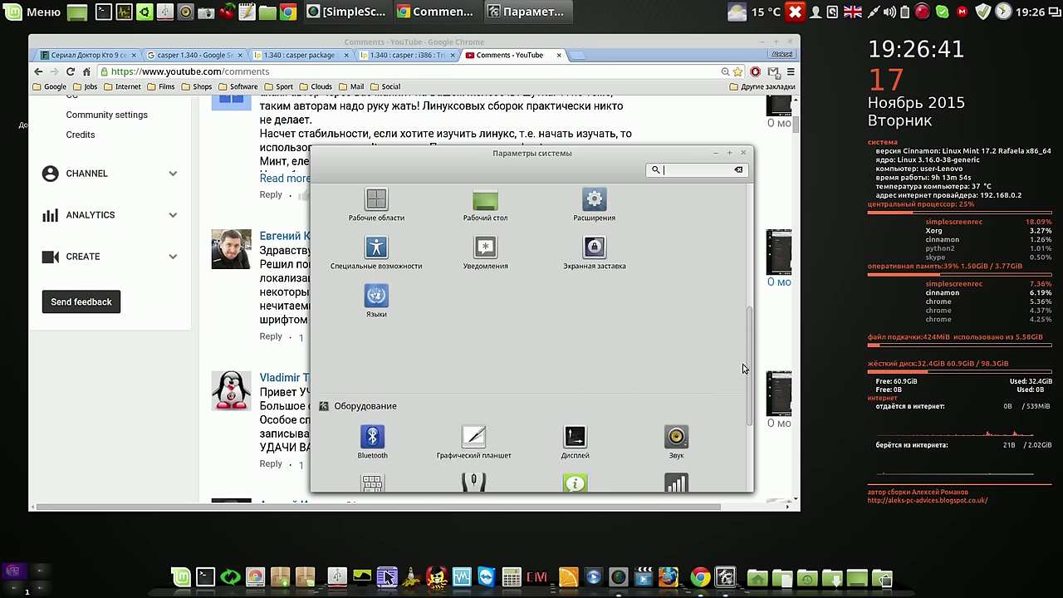
click(383, 304)
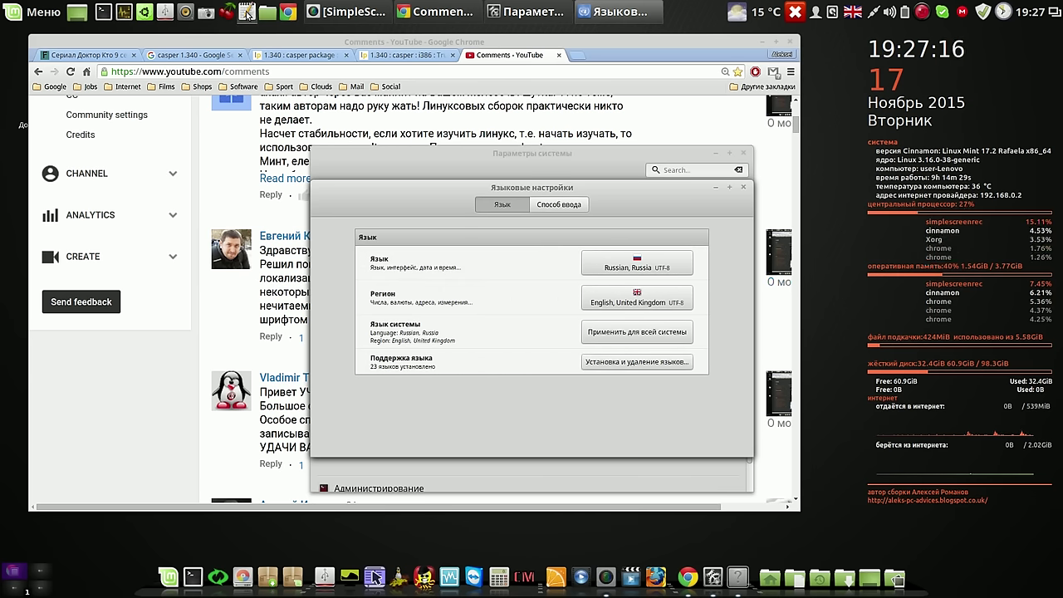
click(743, 154)
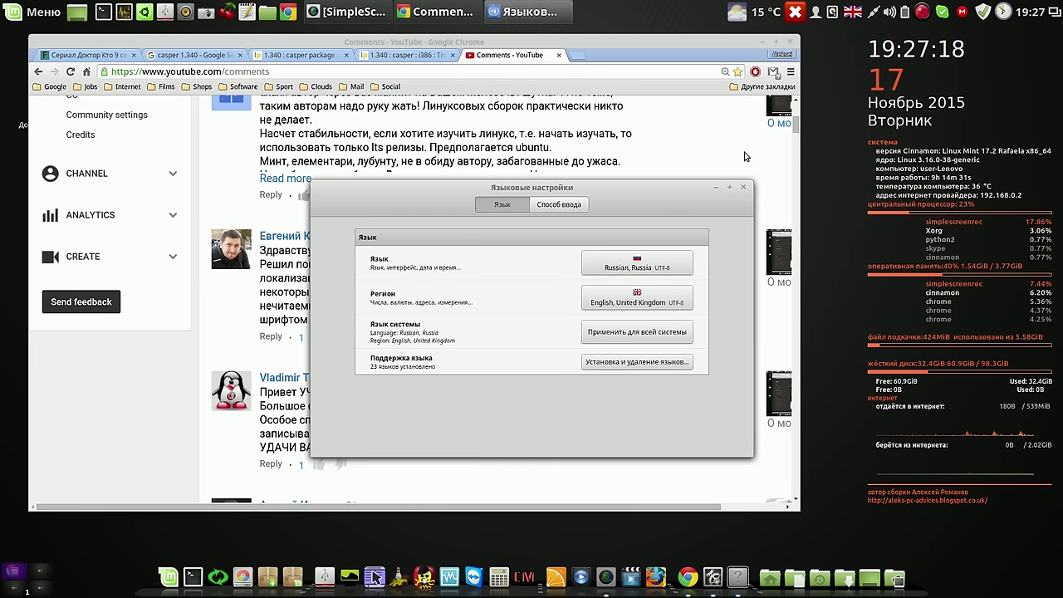
Close Language Settings, highlight the comment's sentence about language settings and .txt files, and launch gedit
click(744, 187)
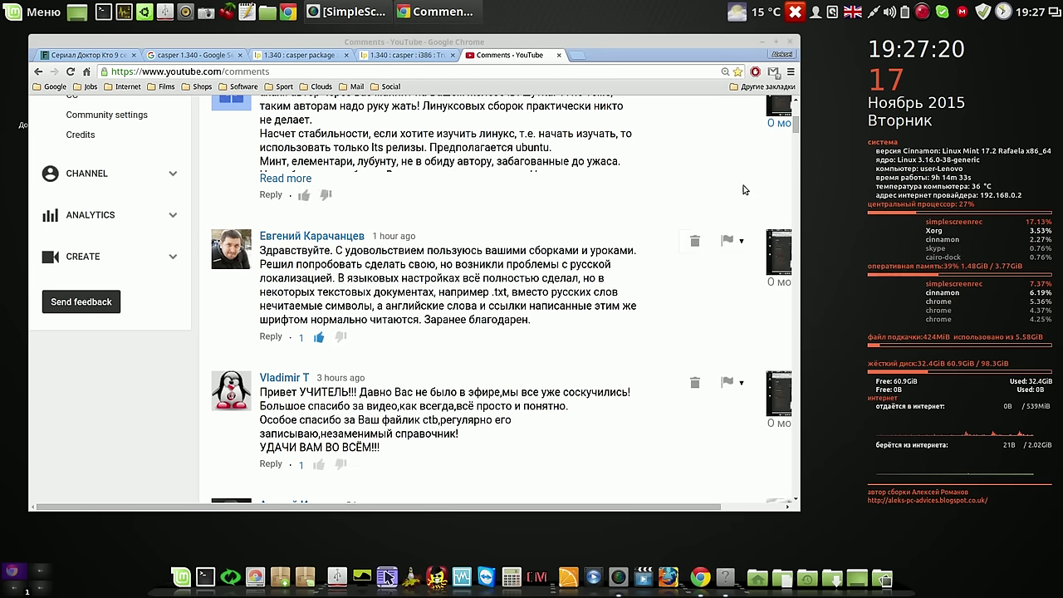
drag(337, 278, 512, 293)
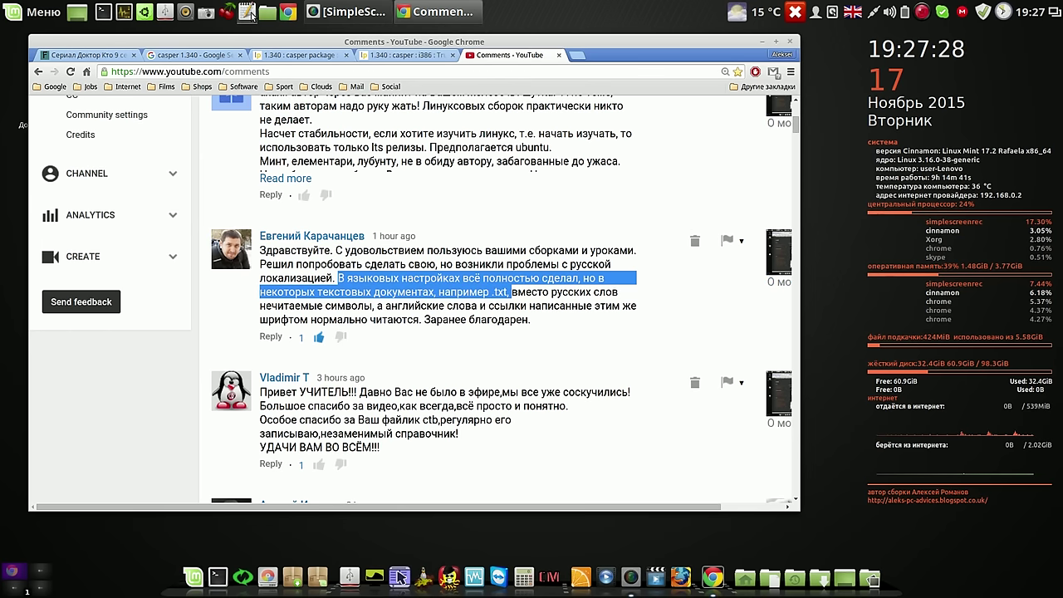
click(250, 12)
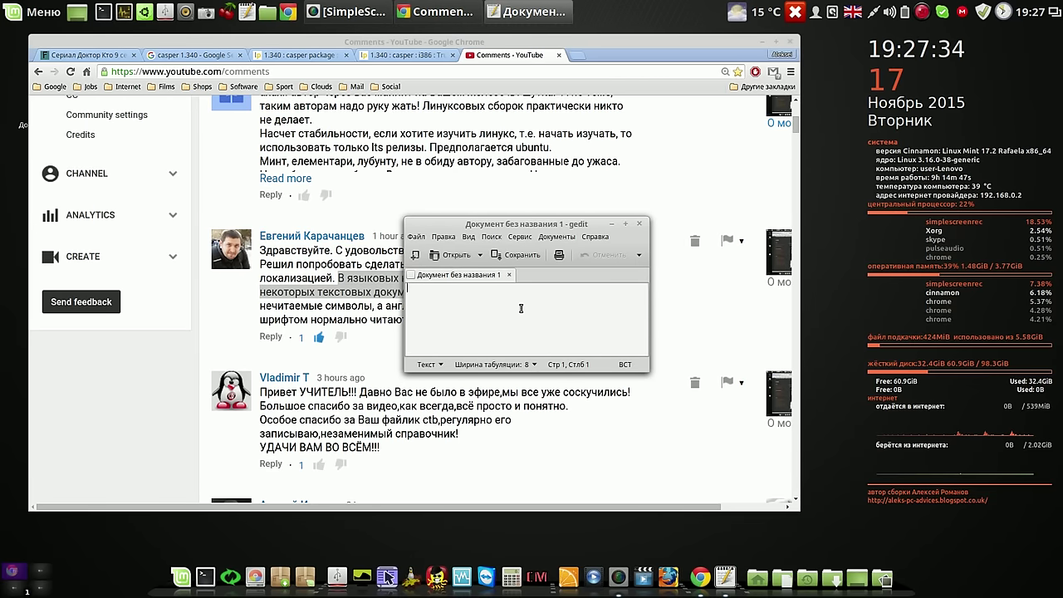
Type 'ljkgkg', then switch to Russian input and type 'лдолнрорпб' on a new line
text(ljkgkg)
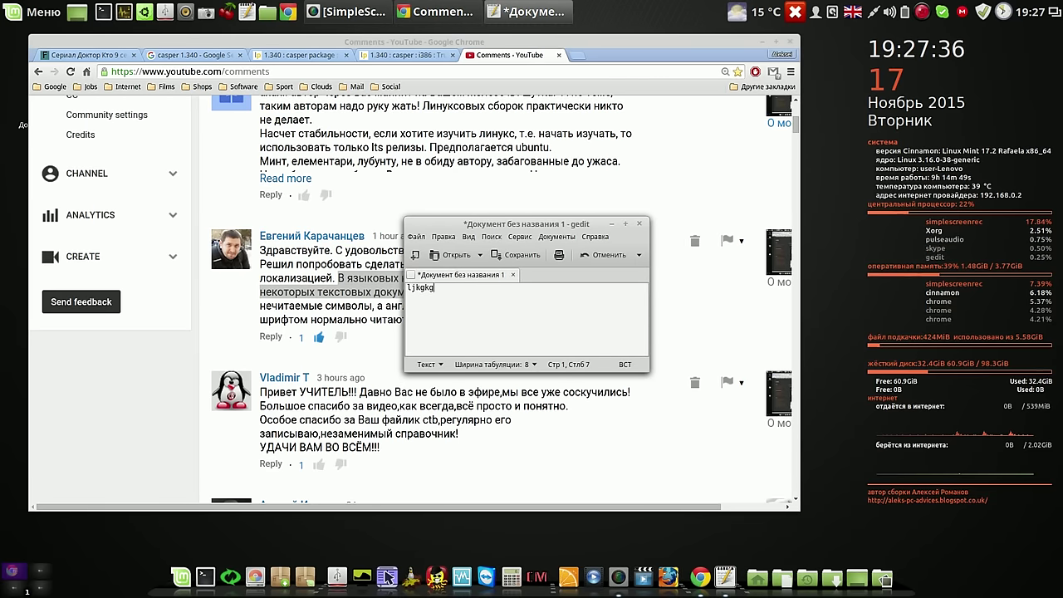
key(Return)
key(Return)
key(alt+shift)
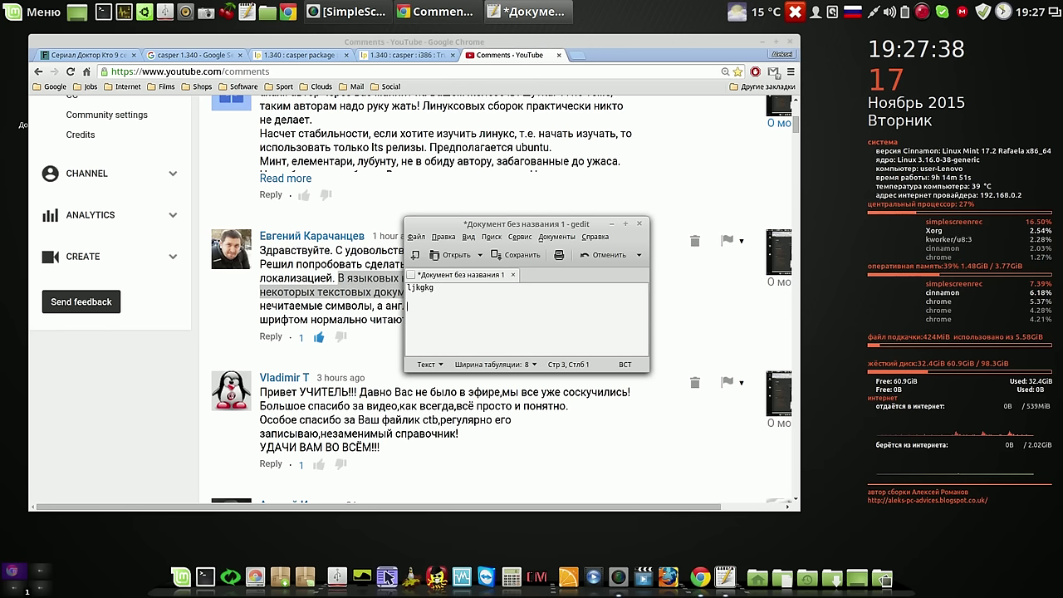
text(лдолнрорпб)
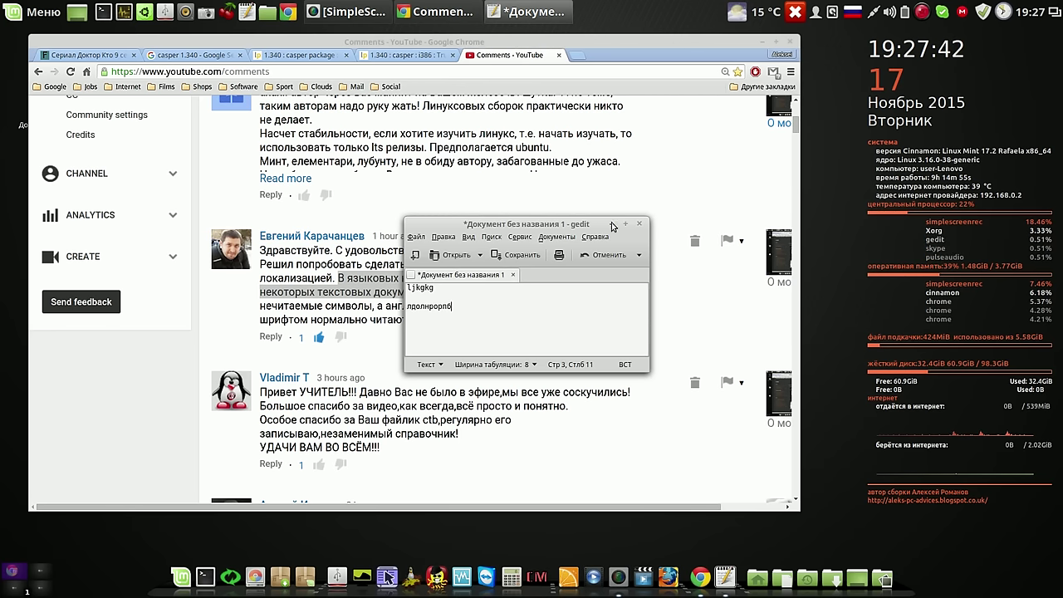
drag(646, 223, 648, 136)
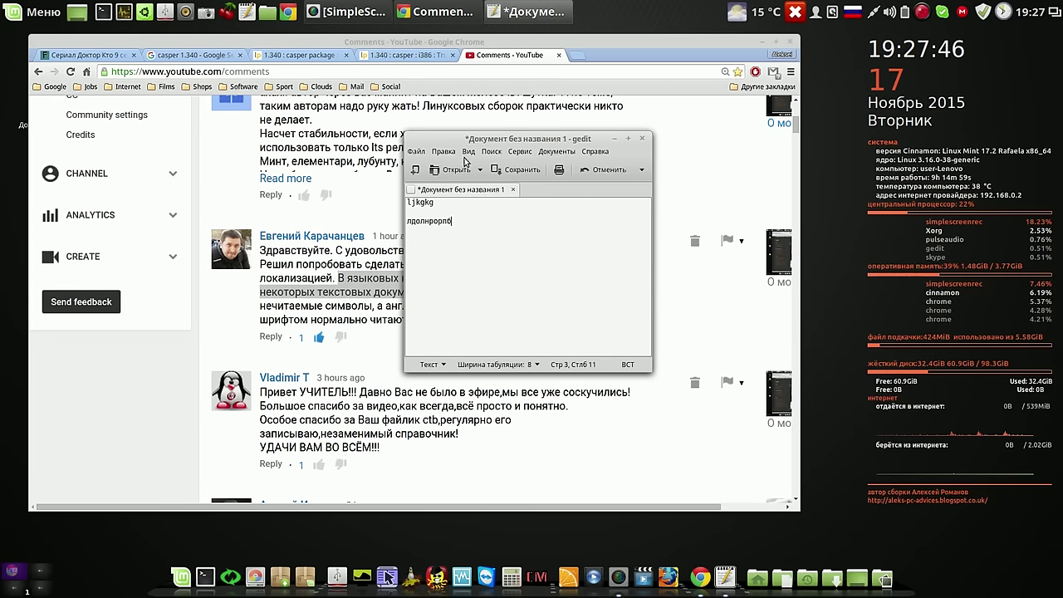
Check gedit's document language chooser, then close the document without saving
click(446, 151)
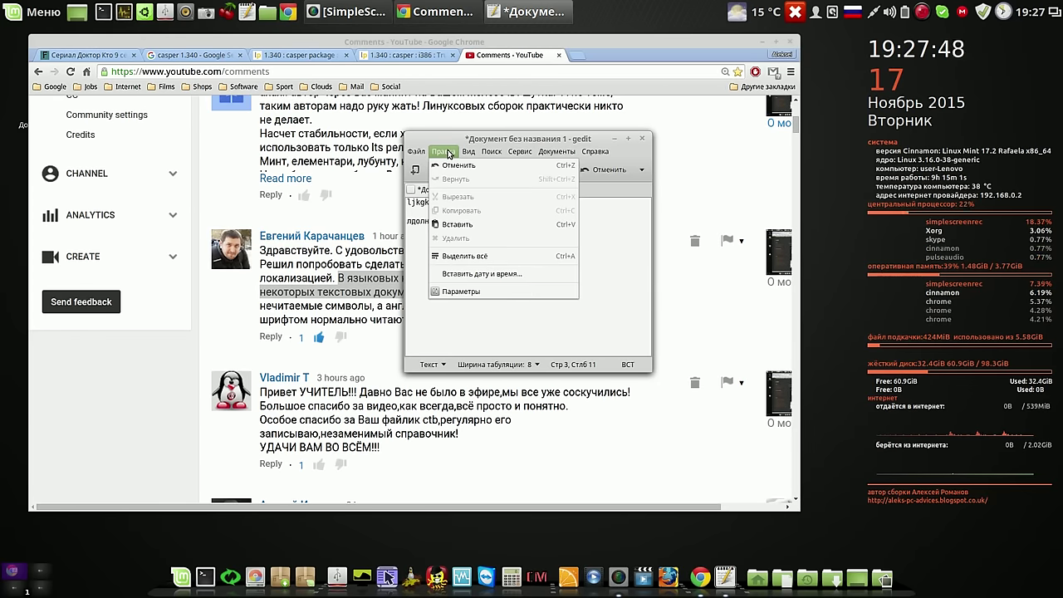
mouse_move(467, 152)
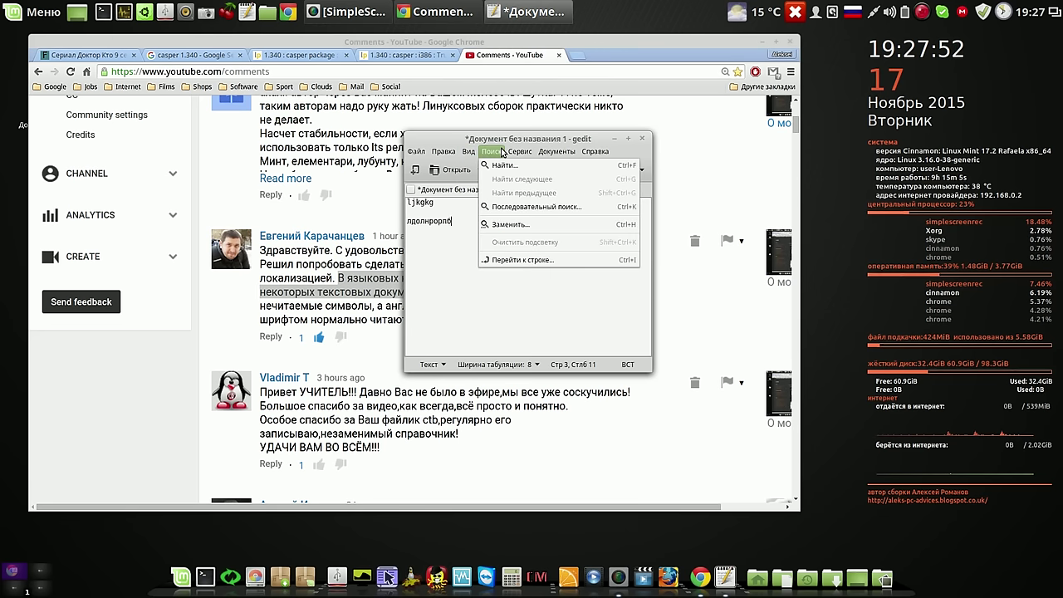
mouse_move(513, 152)
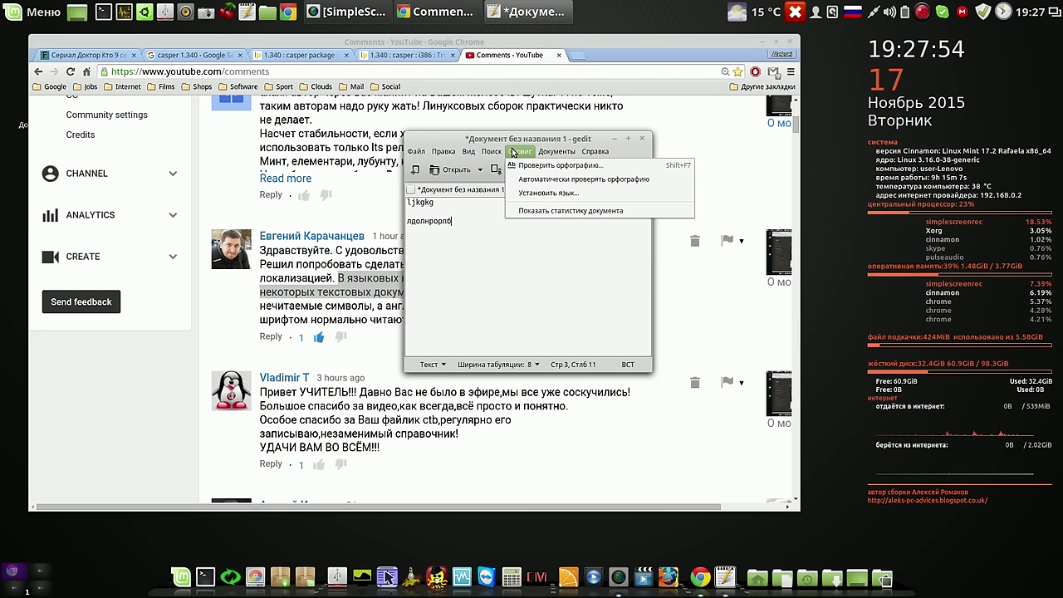
click(540, 194)
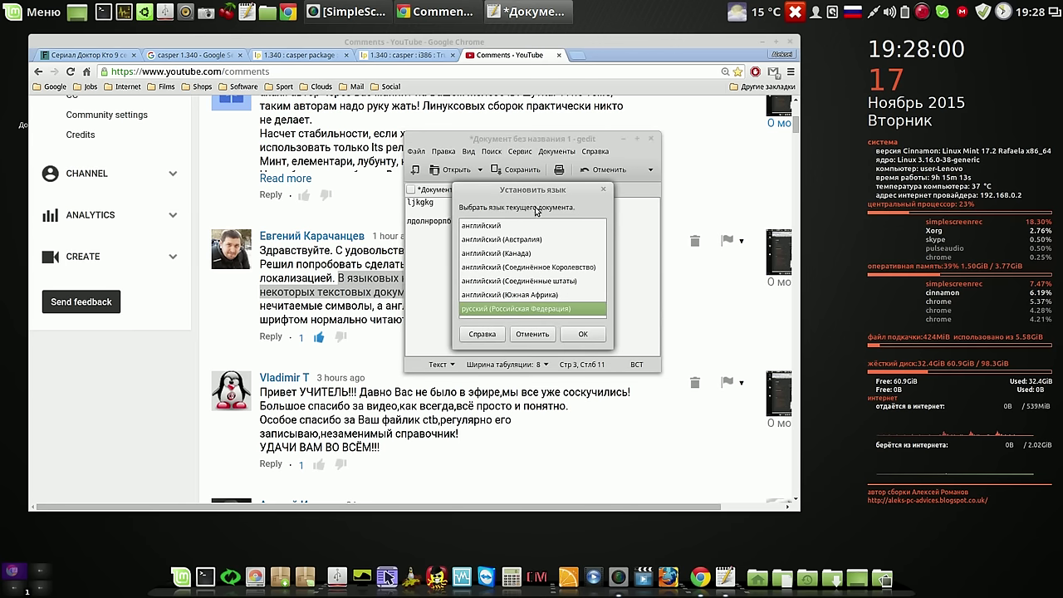
click(536, 335)
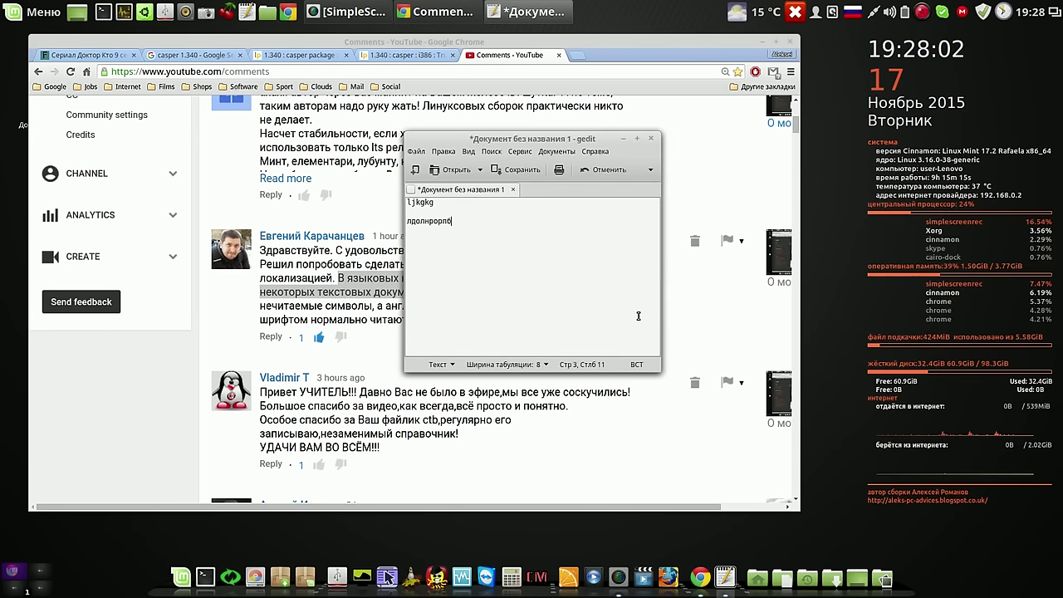
click(654, 140)
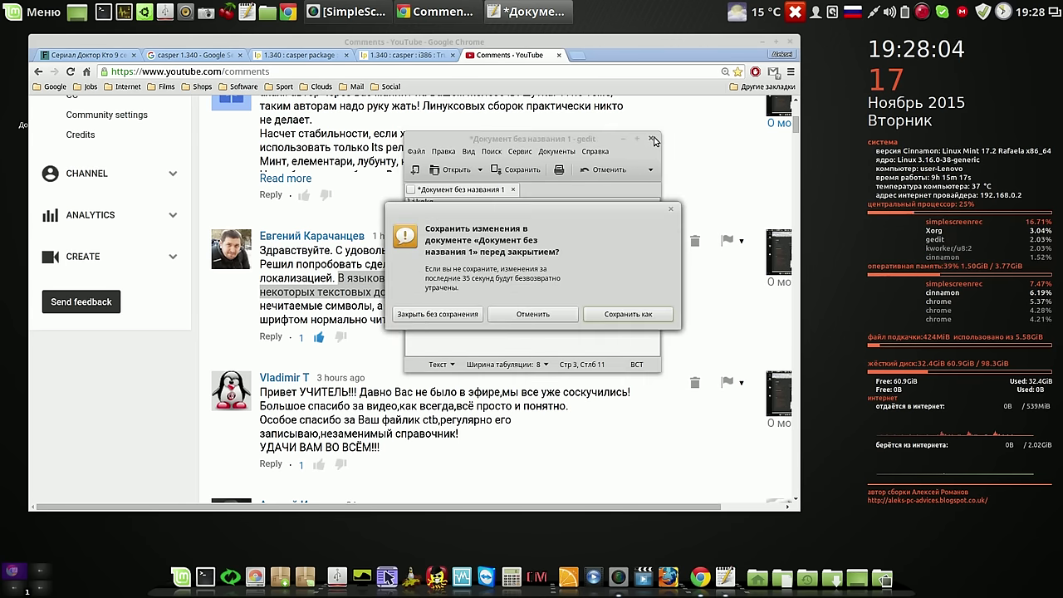
click(469, 317)
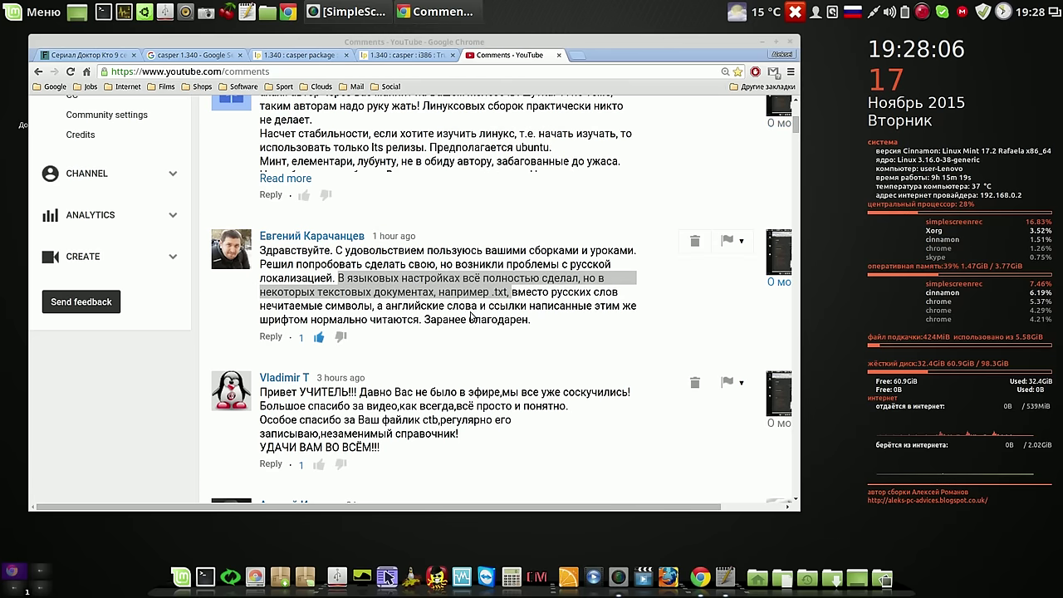
Clear the comment selection, scroll the comments up and close the Chrome window
click(436, 352)
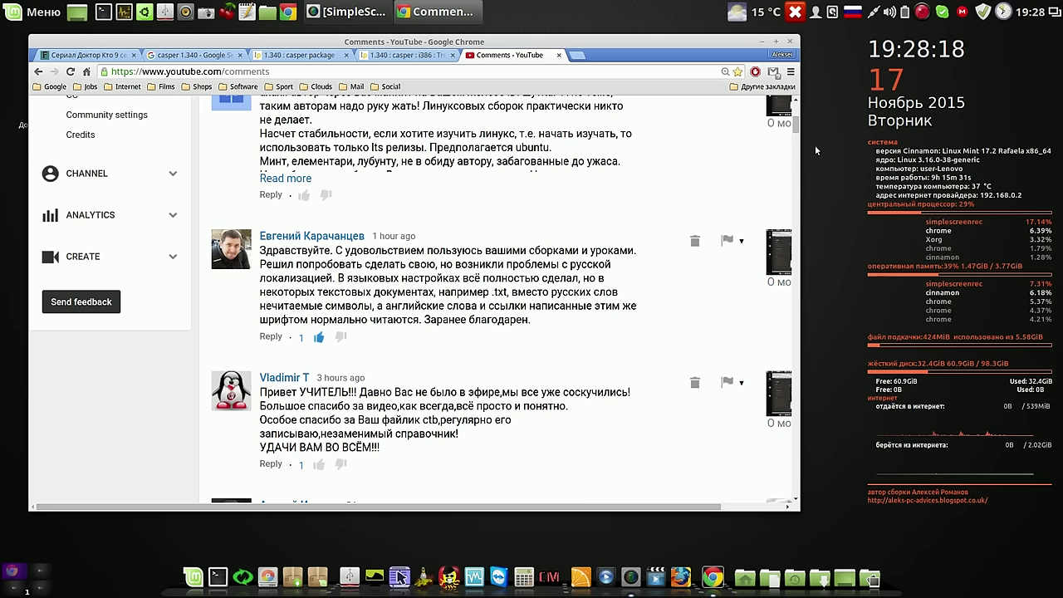
drag(798, 128, 796, 122)
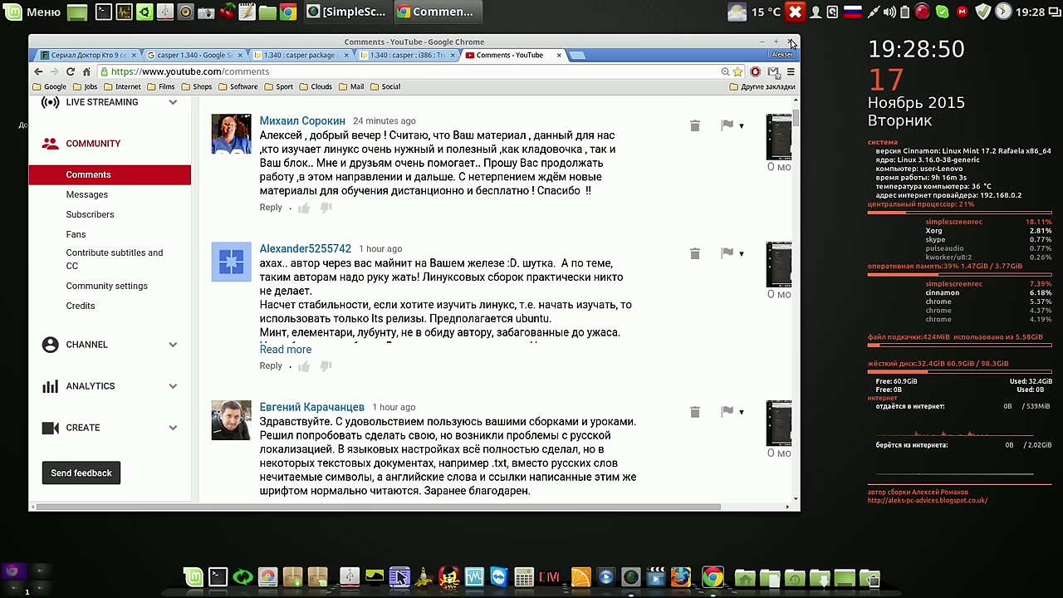
click(791, 43)
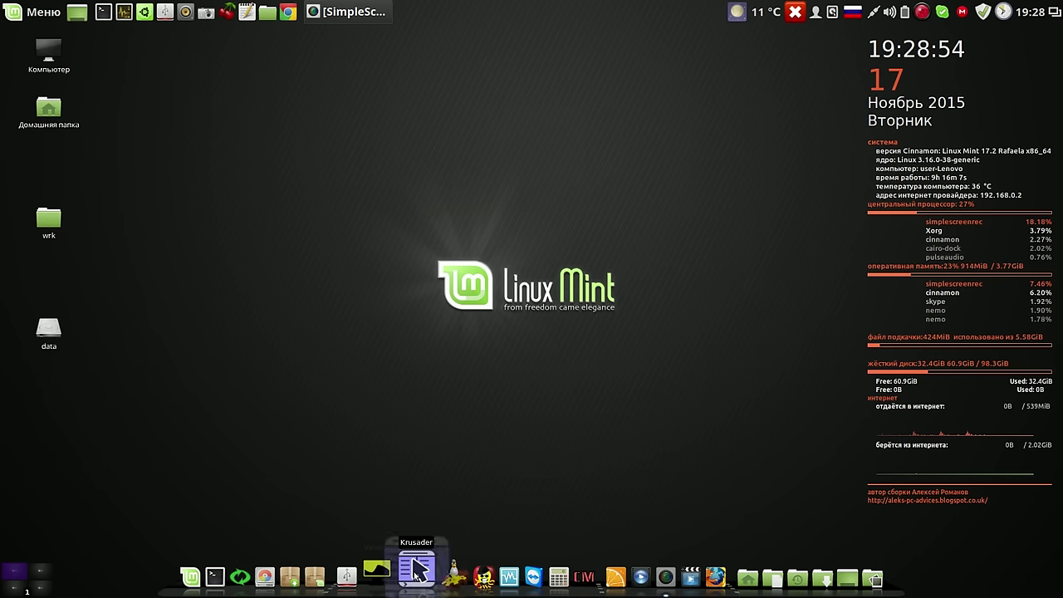
Launch Krusader and browse one panel to the /home/user folder
click(417, 573)
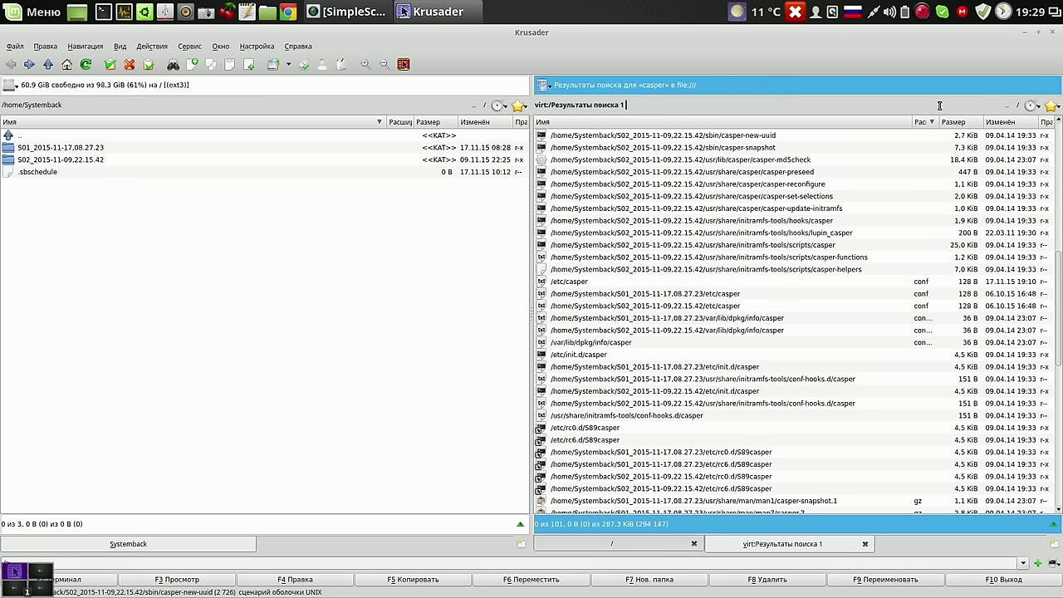
click(1020, 107)
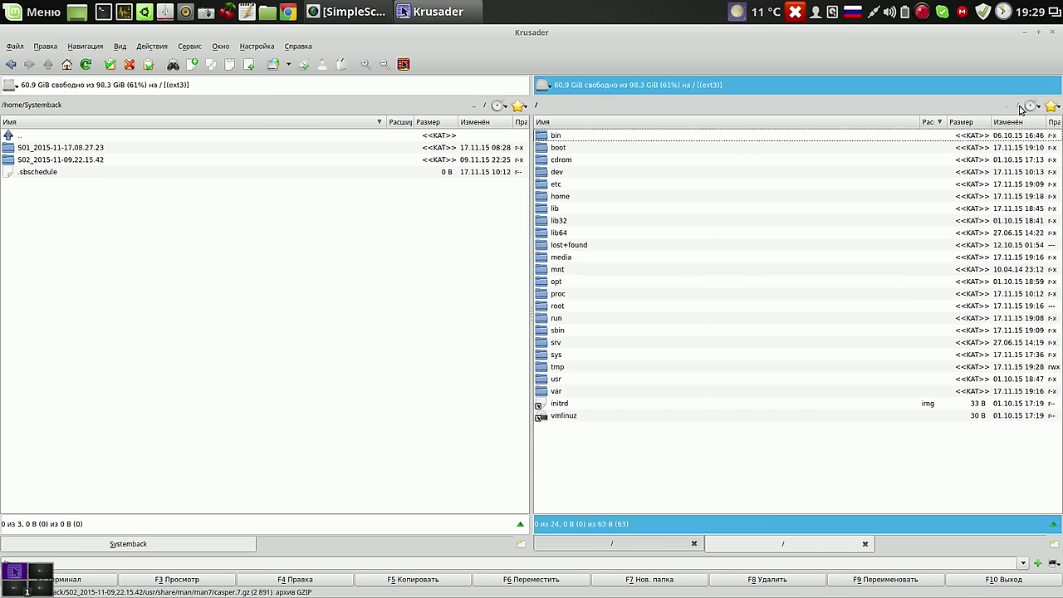
double_click(547, 198)
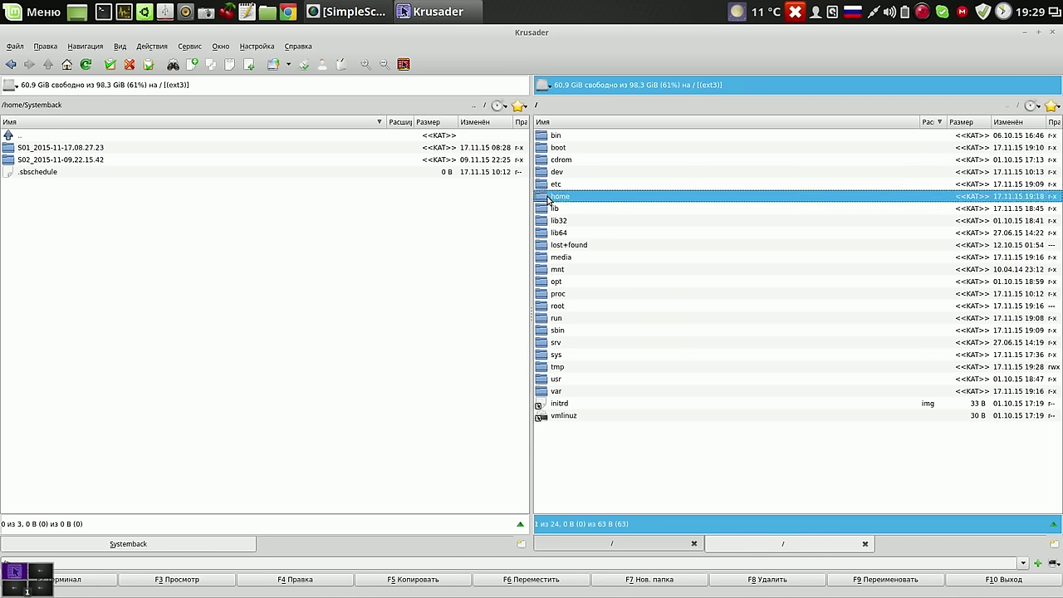
double_click(542, 161)
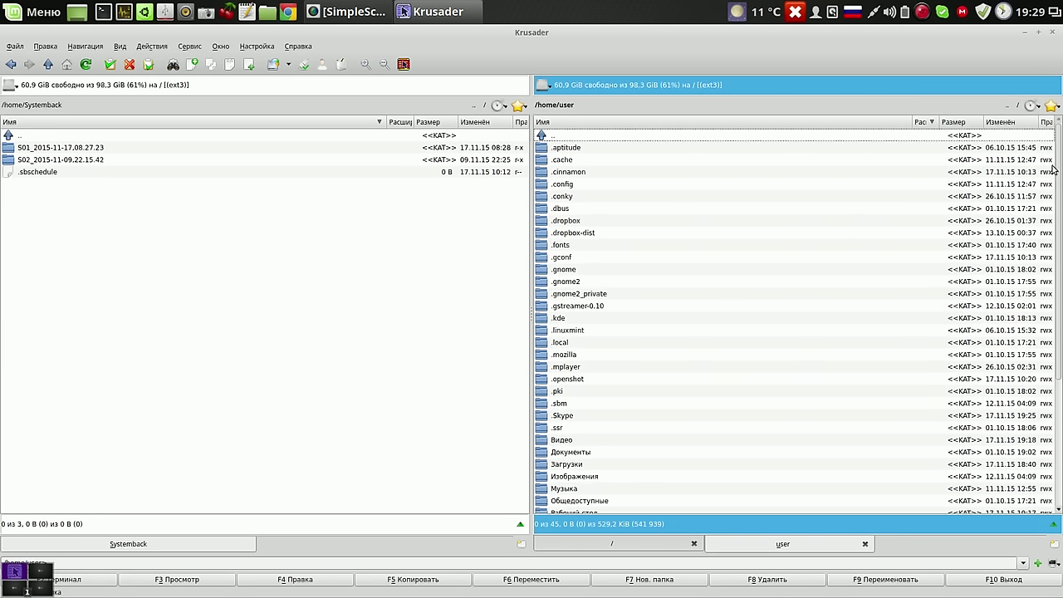
scroll(1058, 180, down, 1)
drag(1058, 179, 1058, 285)
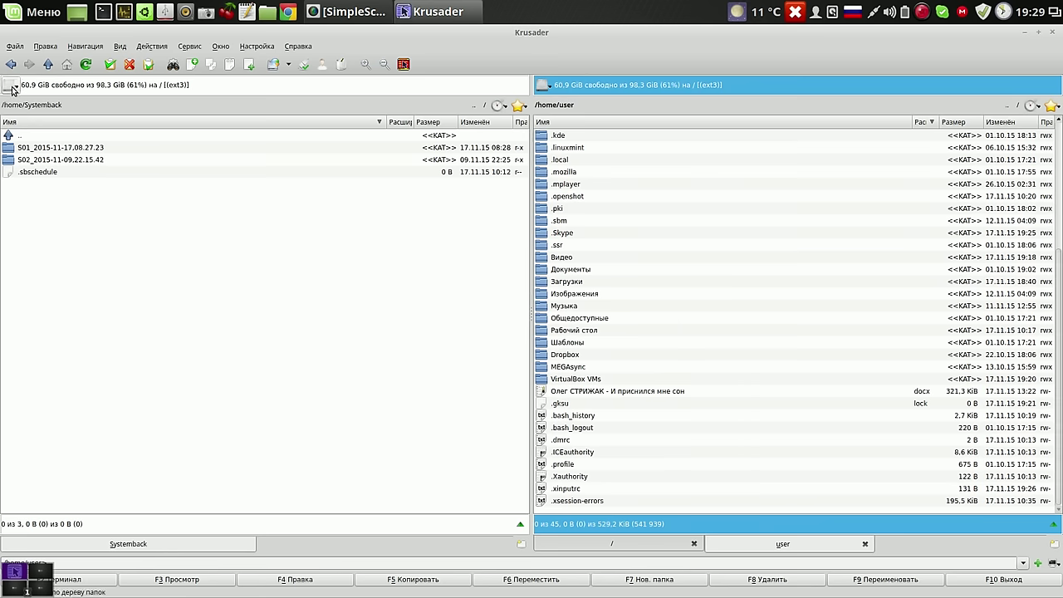
Switch the left panel to the 500 GiB data partition at /media/user/data and make it active
click(11, 86)
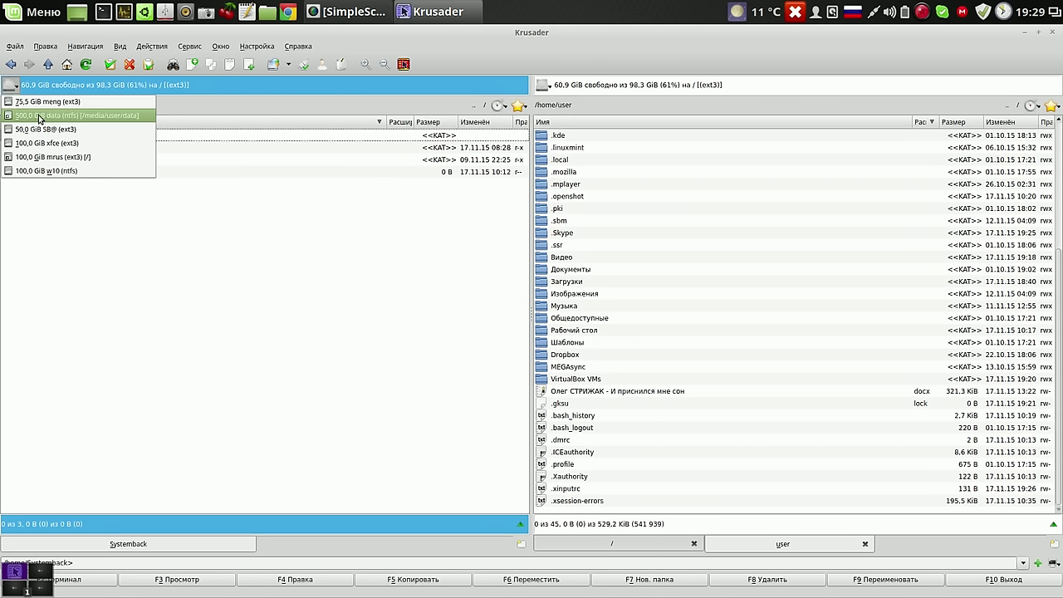
click(38, 114)
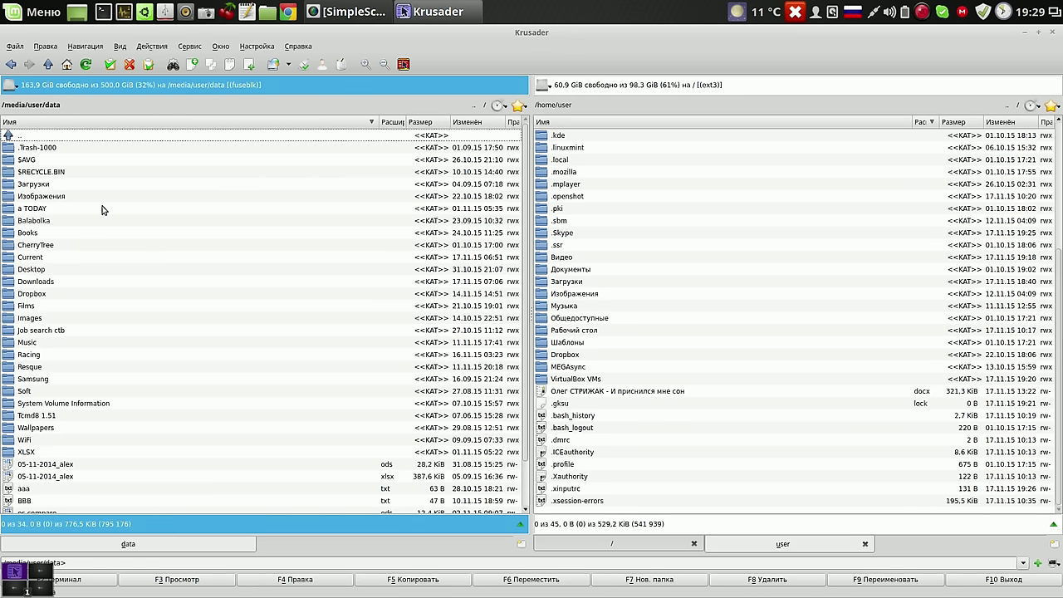
click(174, 275)
Create a folder named 17-nov-2015 on the data partition and open it
click(638, 579)
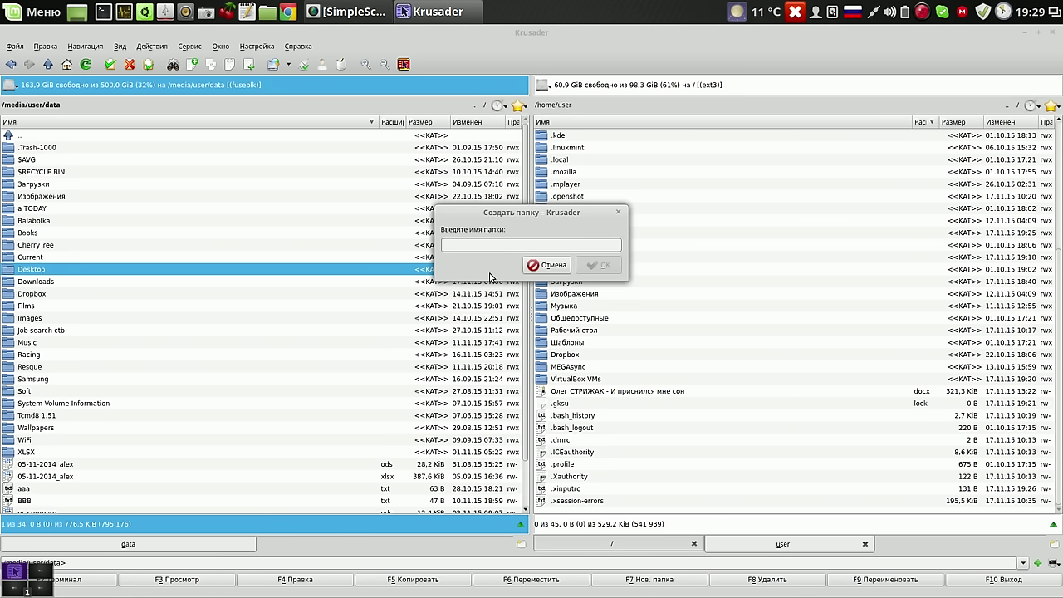
text(17-тщм)
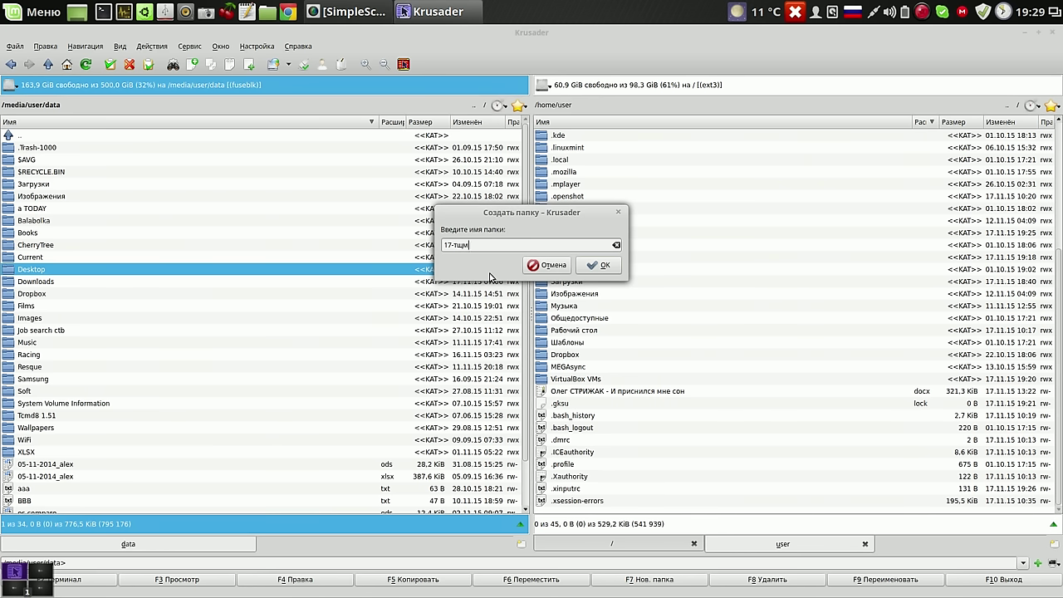
key(alt+shift)
key(BackSpace)
click(604, 266)
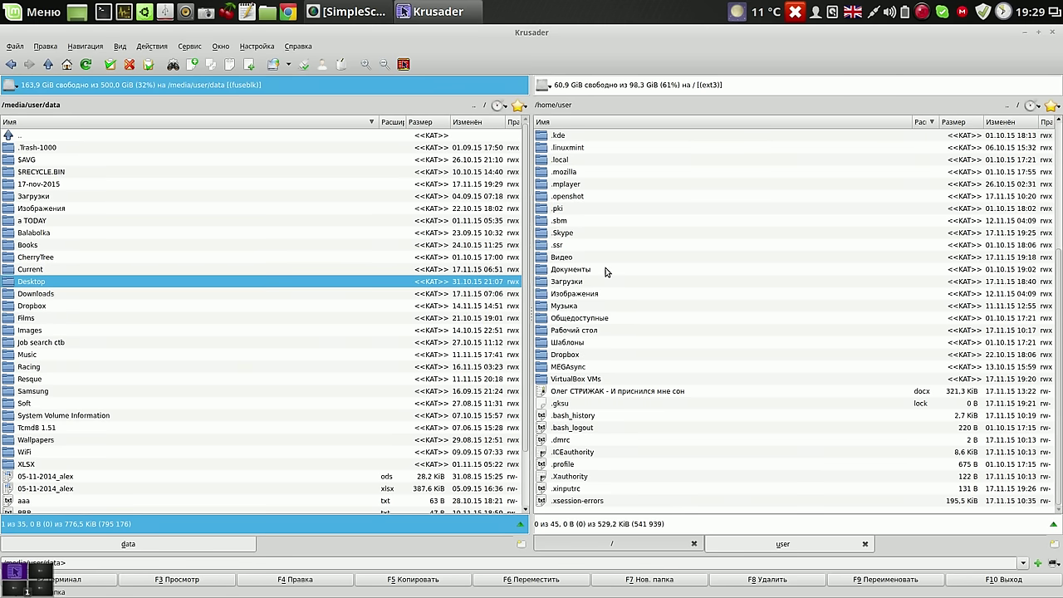
double_click(11, 185)
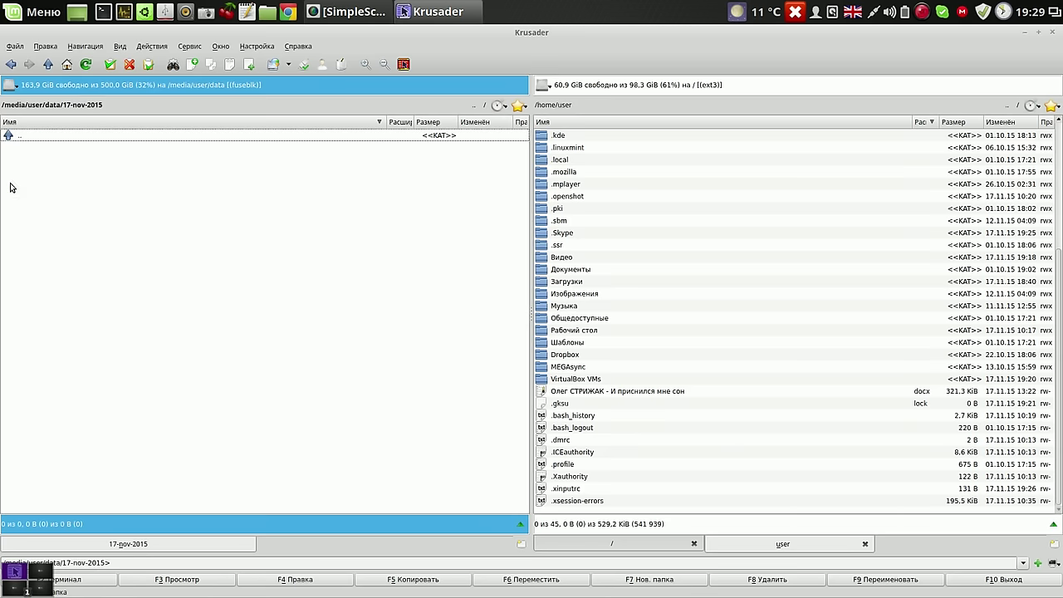
Mark Видео, Документы, Загрузки, Изображения, Музыка and Dropbox in /home/user and copy them (F5)
click(595, 259)
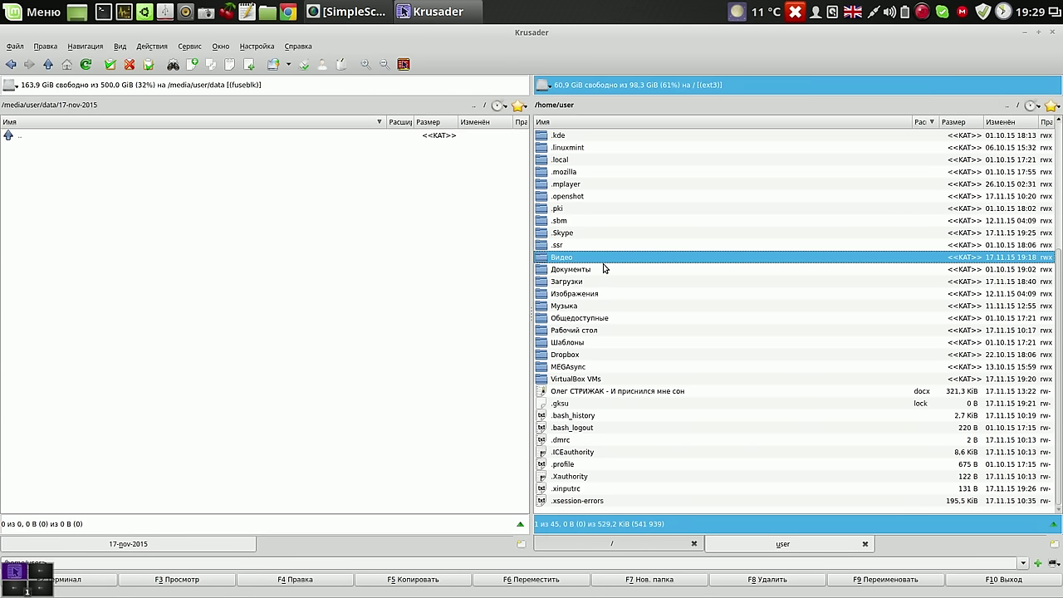
ctrl+click(603, 262)
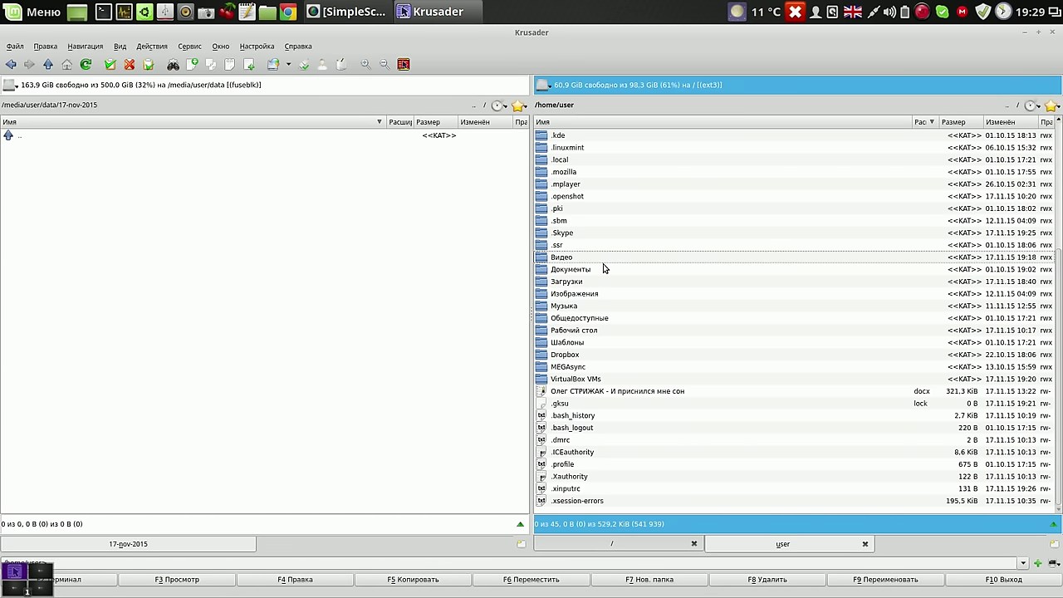
key(Insert)
key(Insert)
key(Insert)
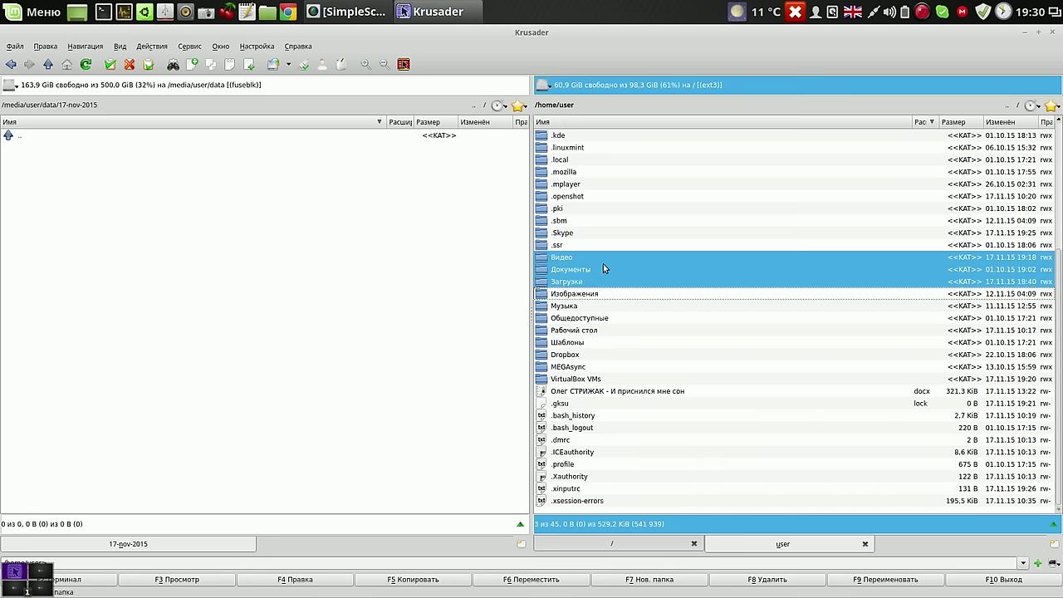
key(Insert)
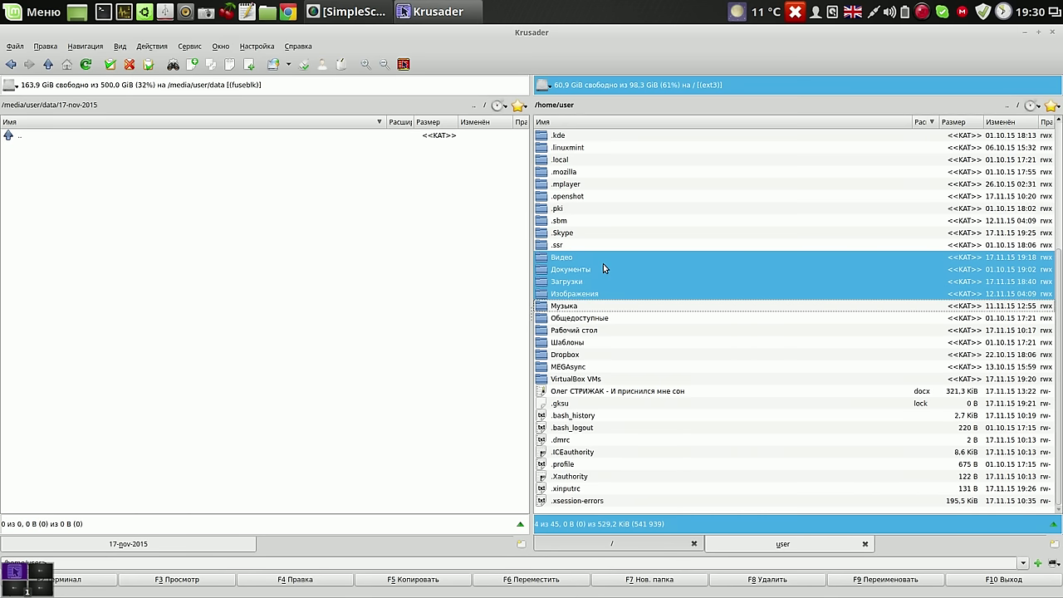
key(Insert)
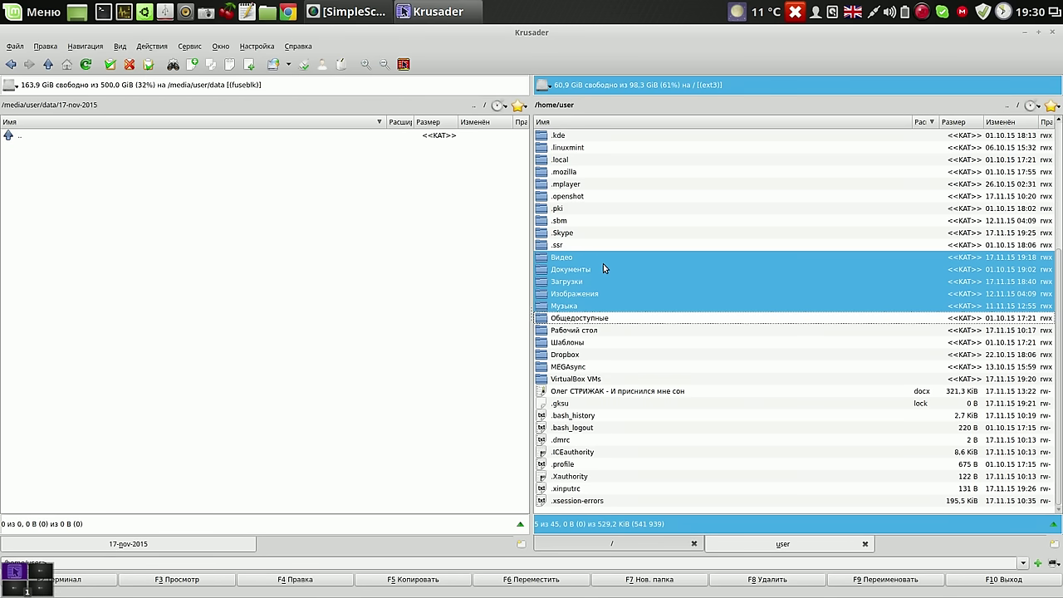
key(Down)
key(Down)
key(Down)
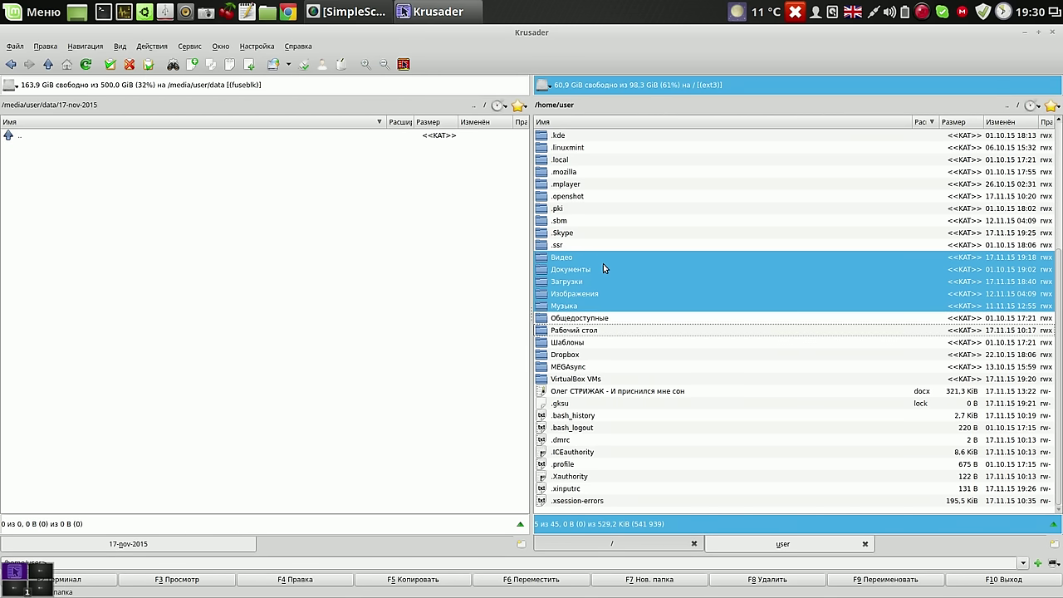
key(Insert)
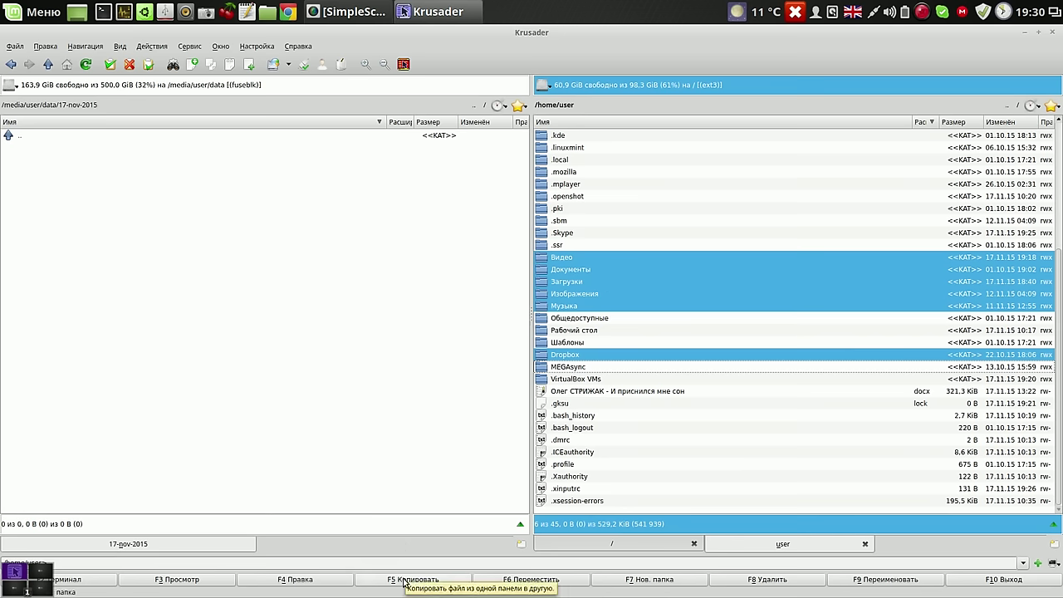
click(405, 580)
Confirm the copy of the six folders, move the progress window aside, and minimize Krusader
click(629, 272)
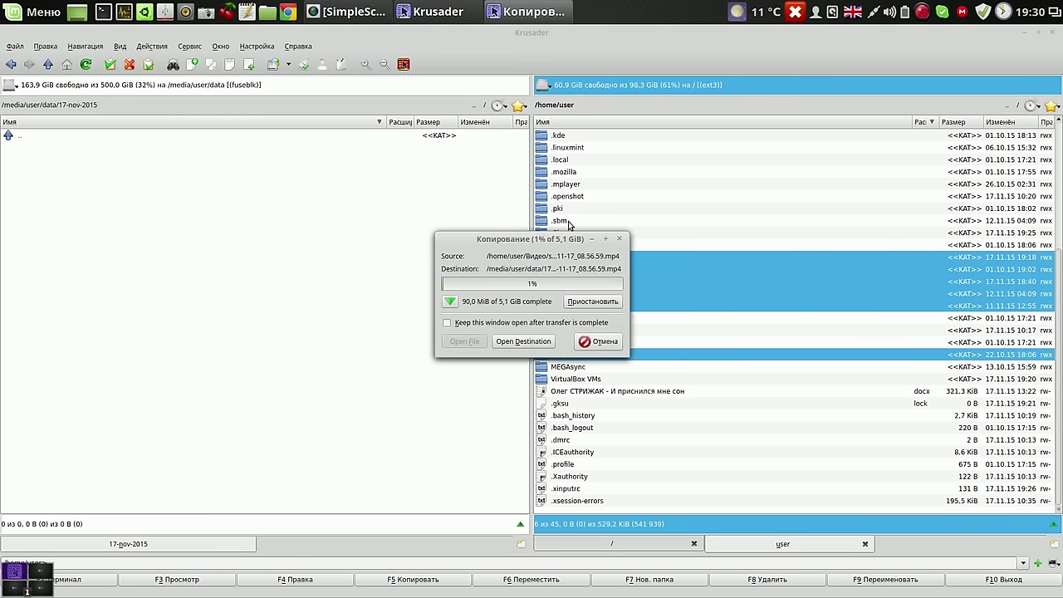
drag(563, 238, 433, 192)
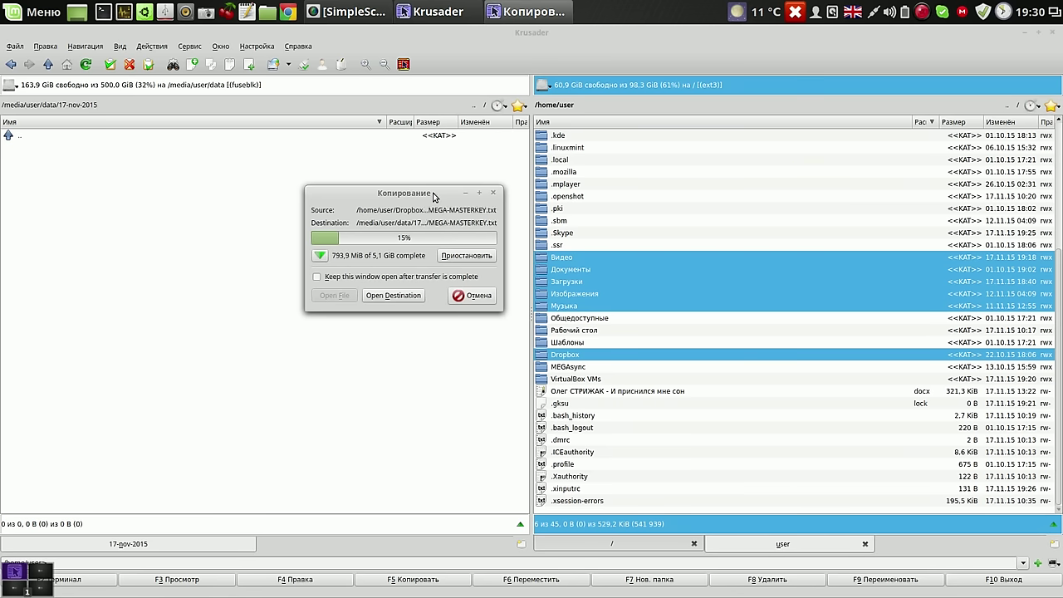
drag(433, 196, 403, 162)
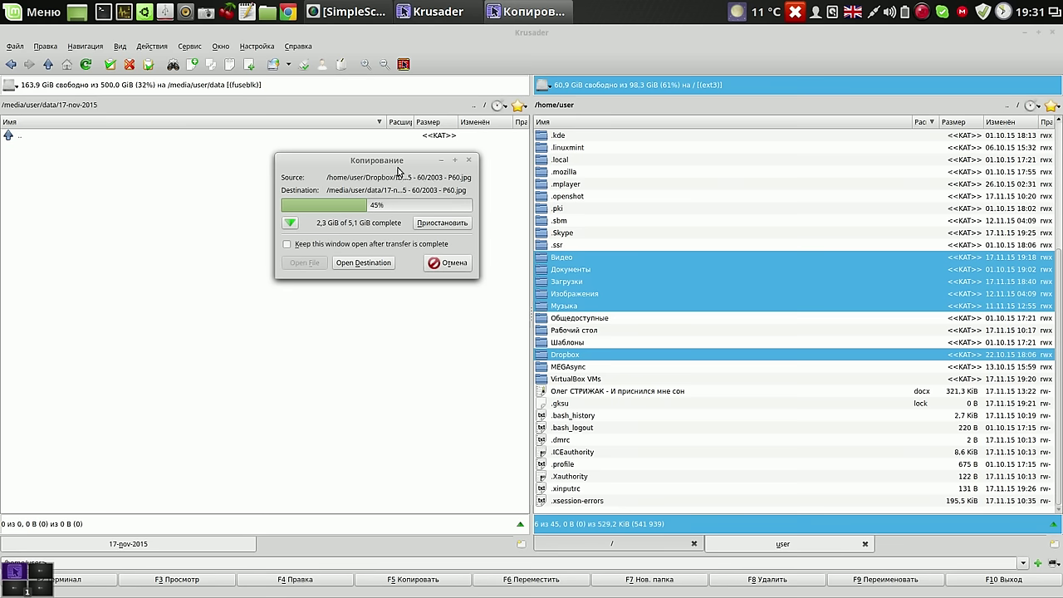
click(1026, 32)
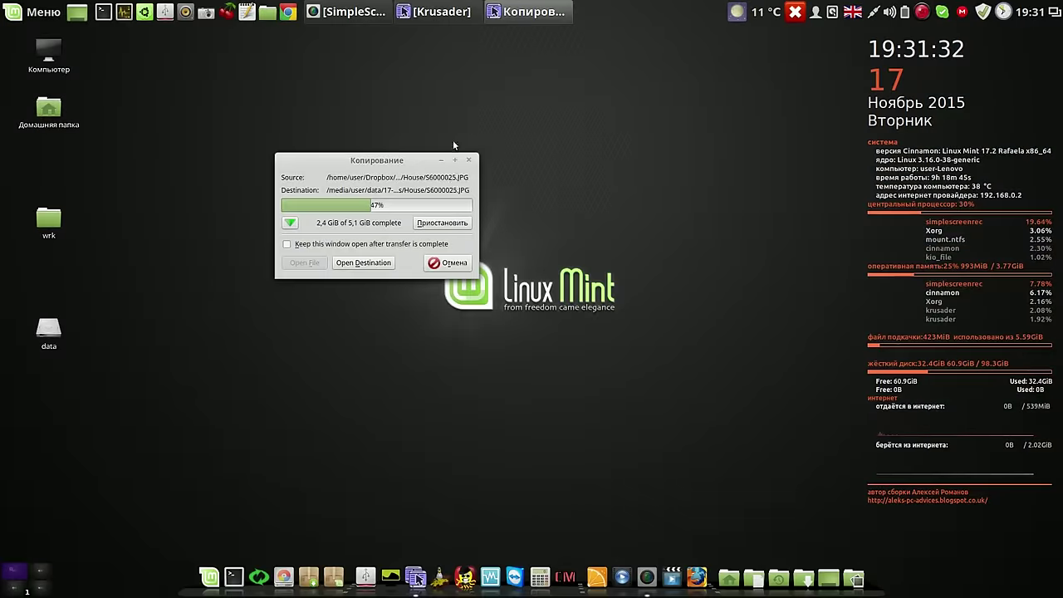
Drag the Копирование progress window to the top right and restore Krusader from the taskbar
drag(410, 165, 733, 75)
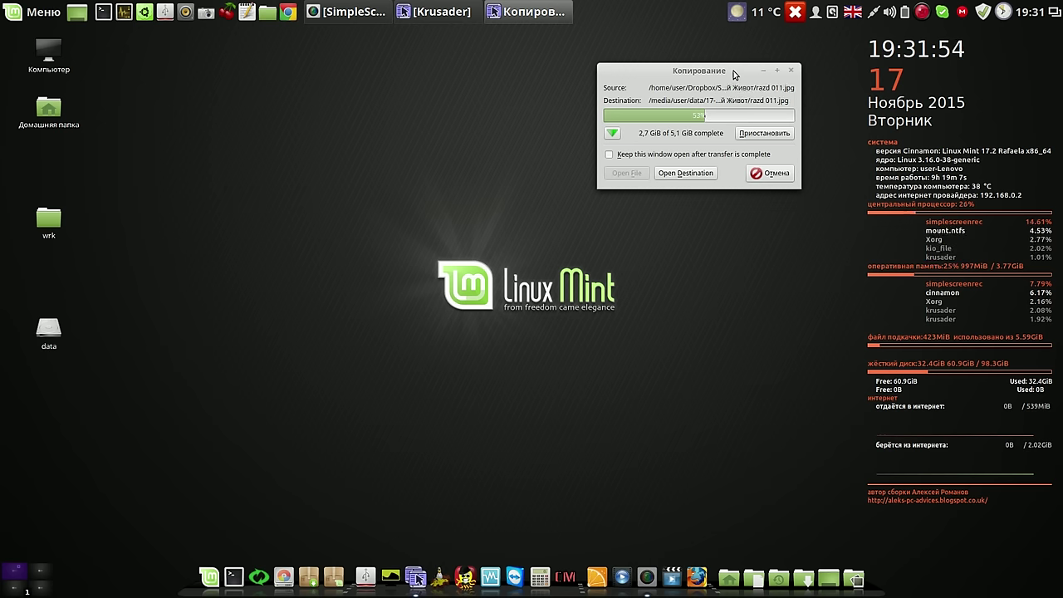
click(431, 11)
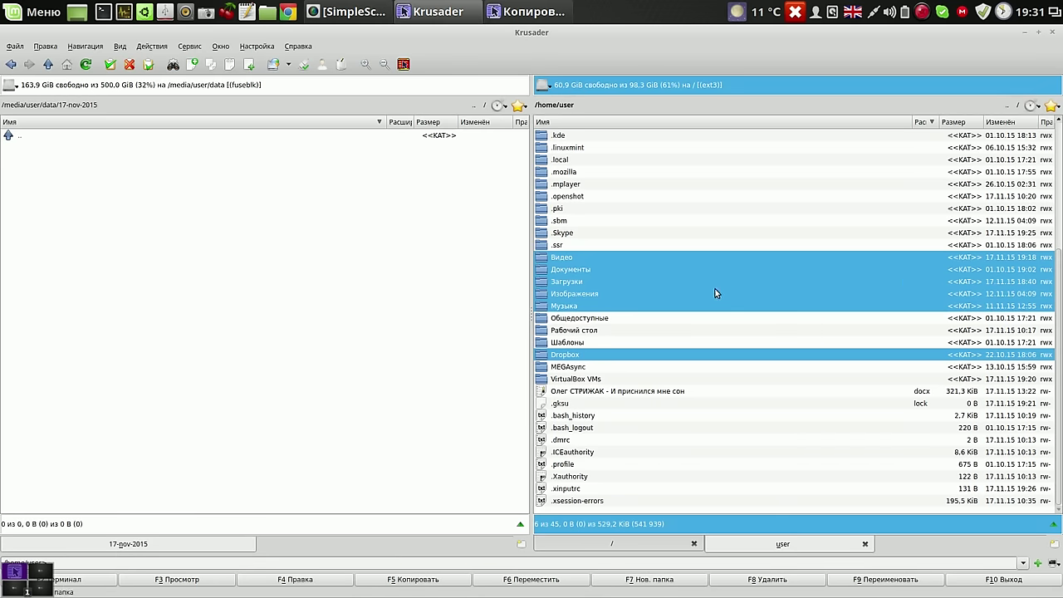
Close the Копирование progress window with Отмена, leaving the six folders listed in 17-nov-2015
click(536, 105)
drag(1059, 284, 1049, 155)
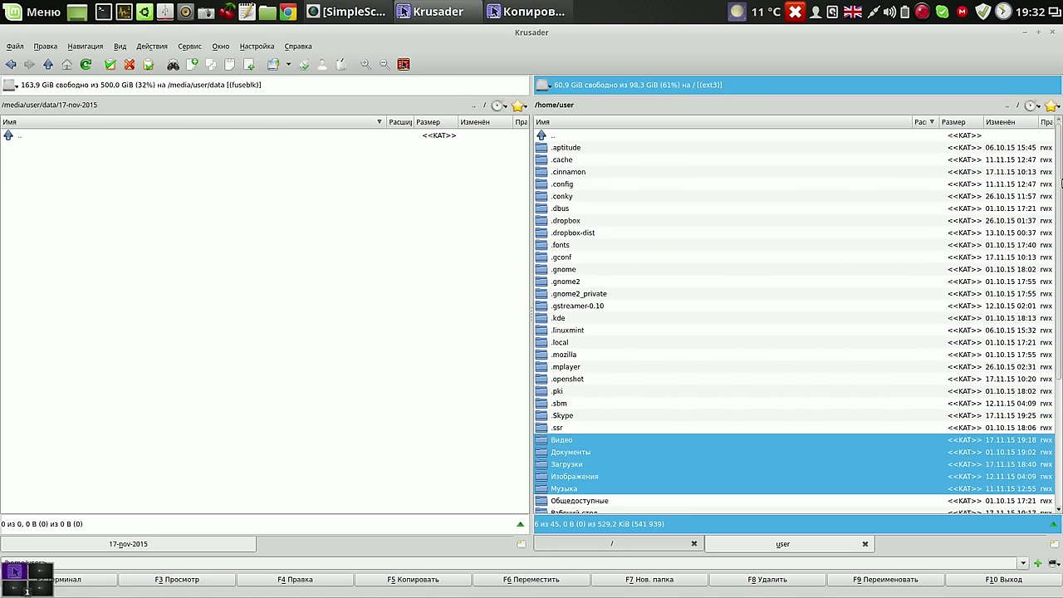
drag(1058, 182, 1054, 315)
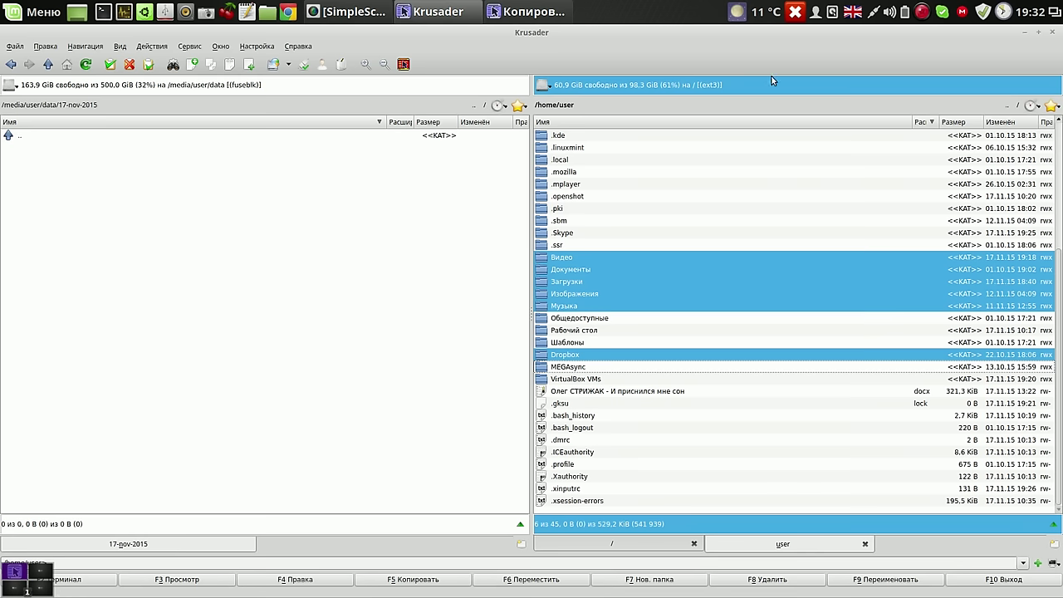
click(524, 13)
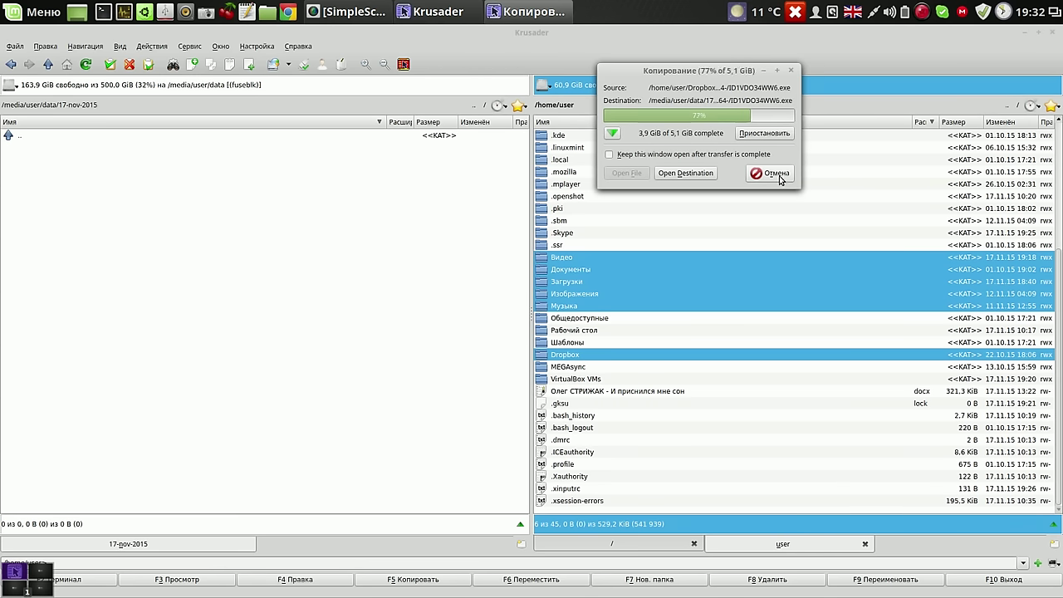
click(779, 173)
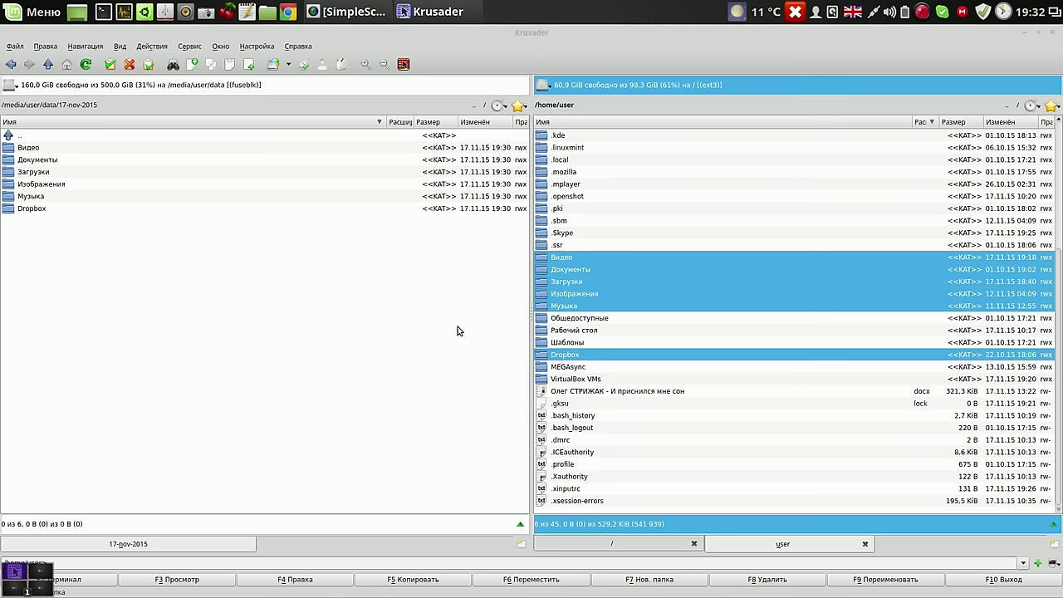
Close Krusader and launch Google Chrome from the top panel
click(1051, 34)
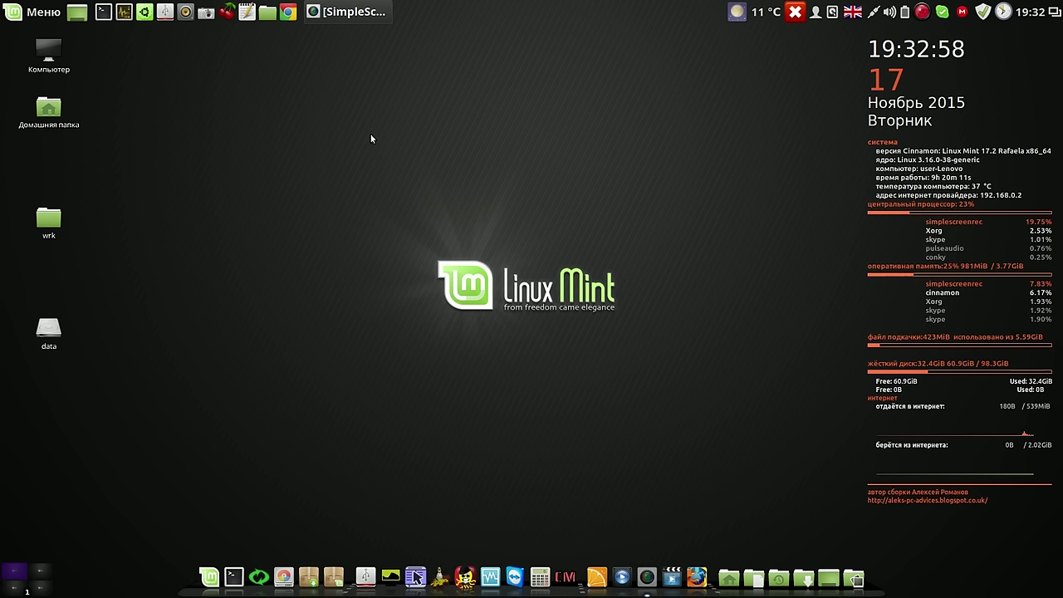
click(288, 12)
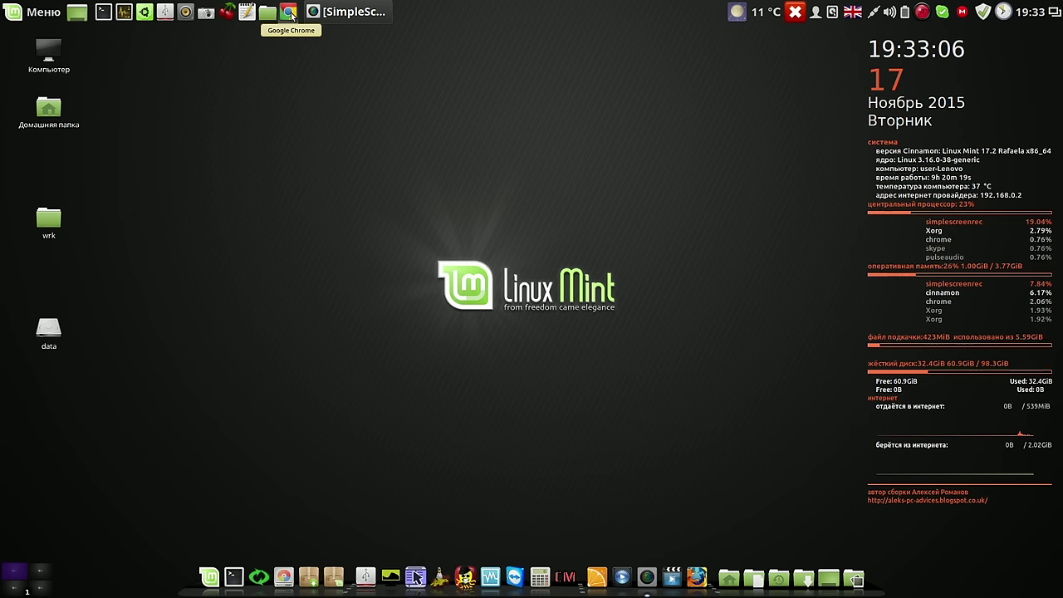
Open Chrome on the YouTube comments and highlight the comment sentence recommending lts releases
click(291, 16)
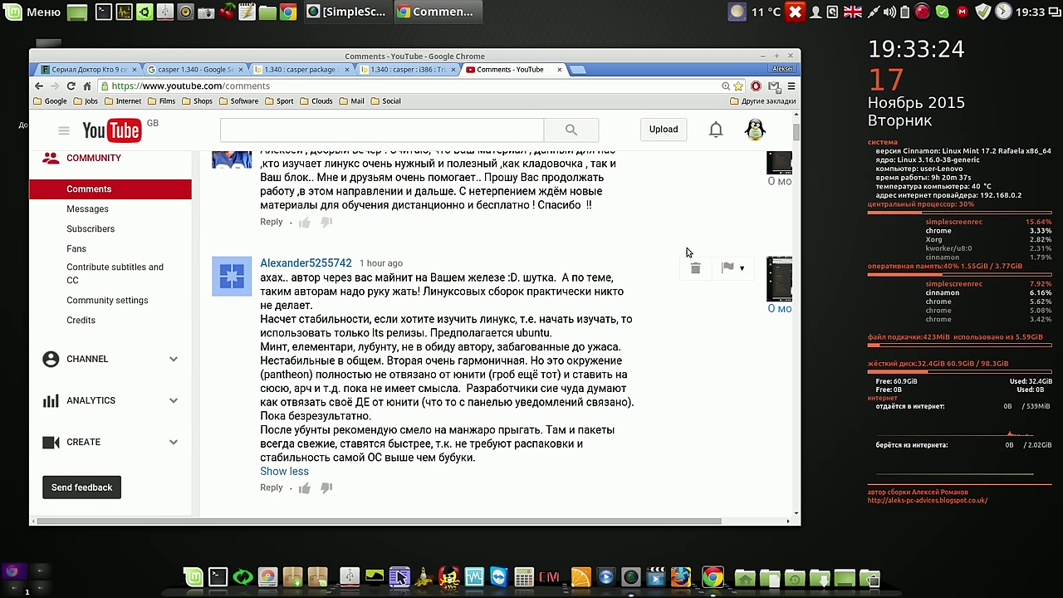
drag(796, 137, 795, 142)
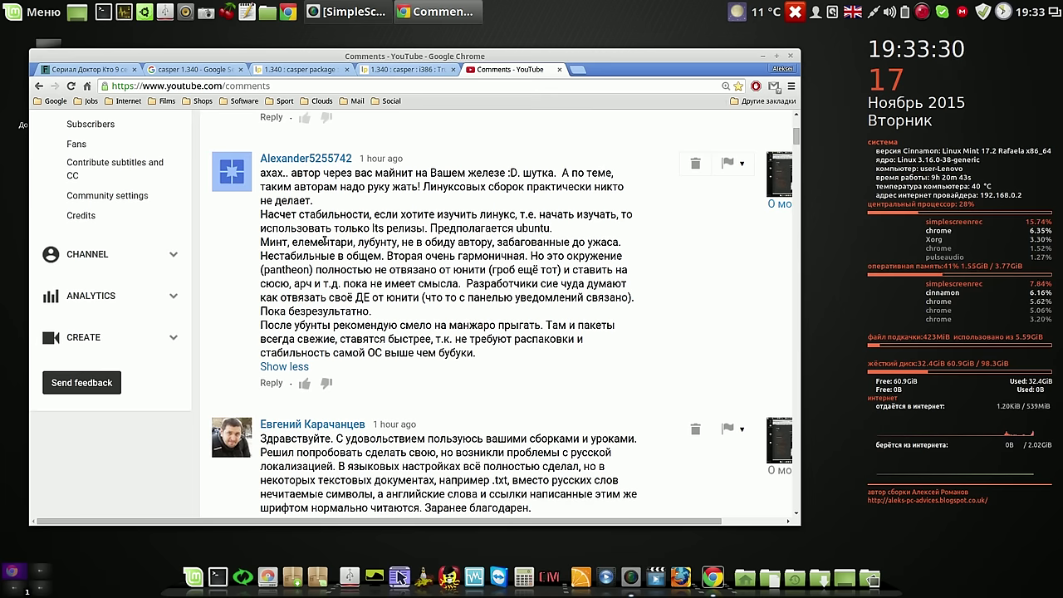
drag(262, 214, 579, 230)
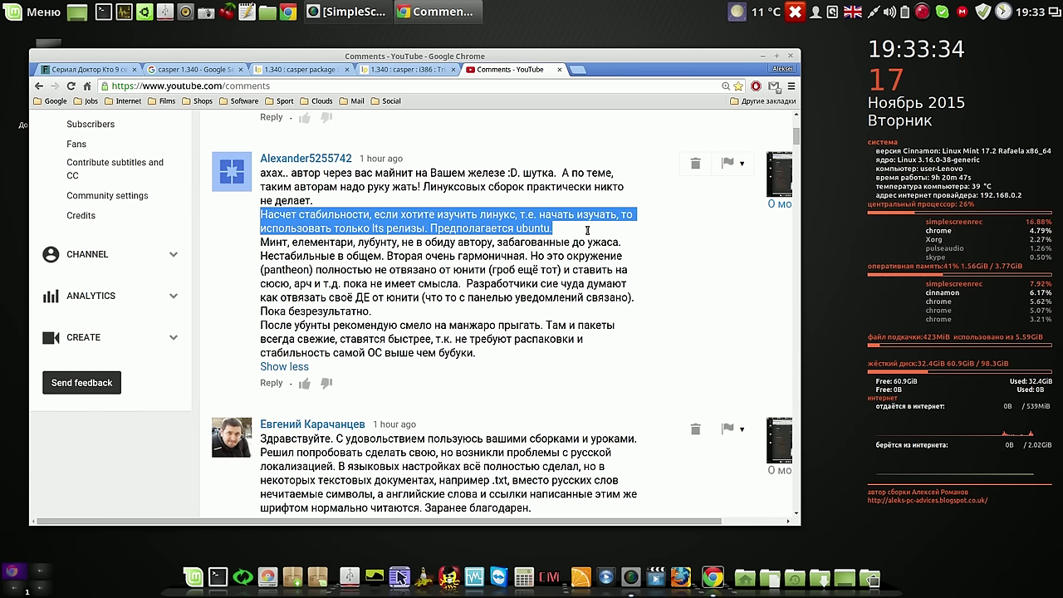
drag(588, 232, 589, 240)
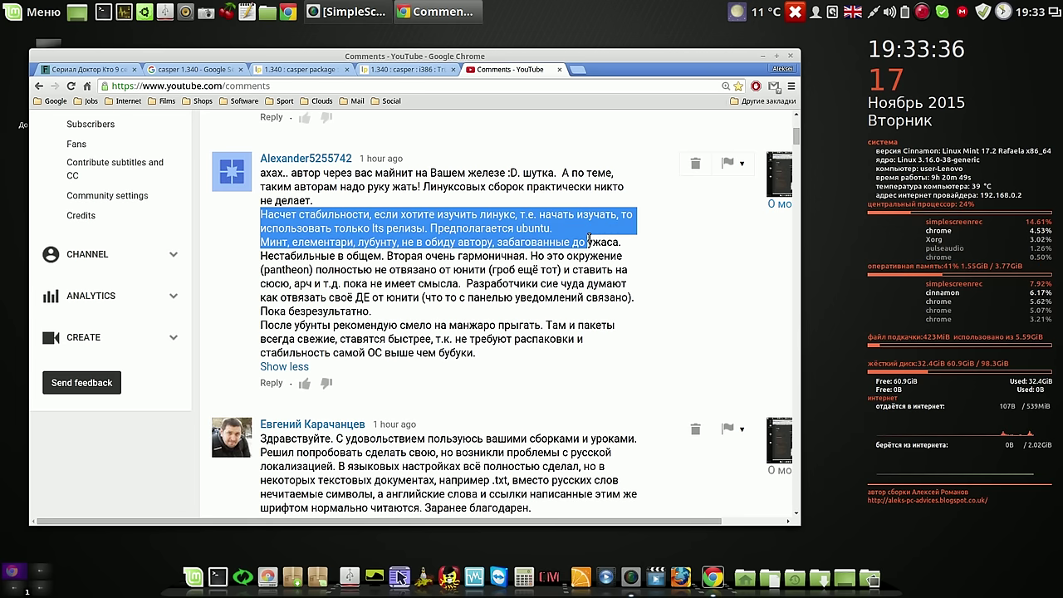
click(627, 256)
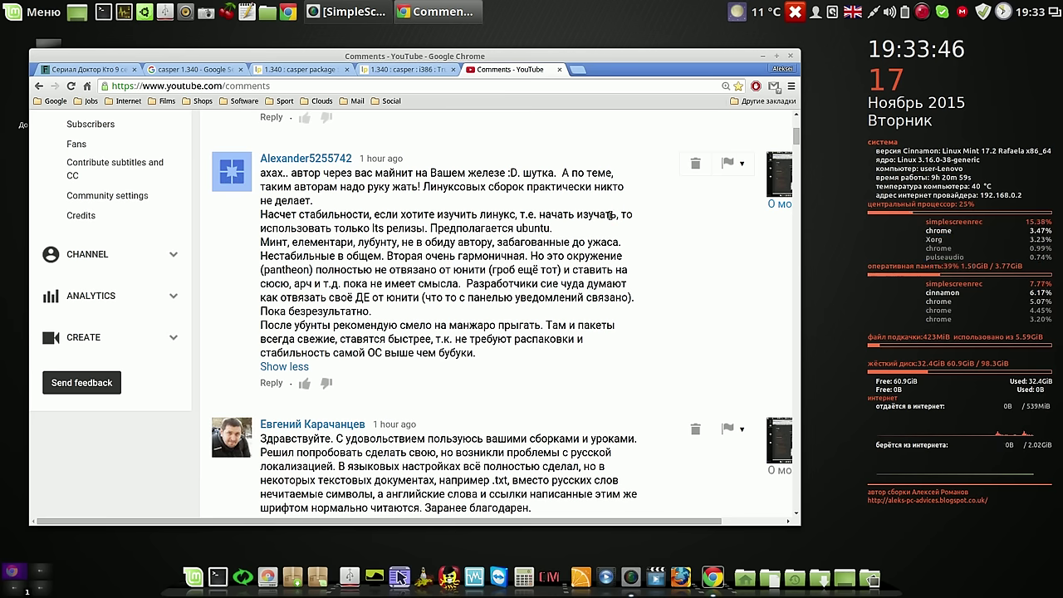
Highlight the phrase 'lts релизы' in the viewer's comment
drag(371, 227, 426, 228)
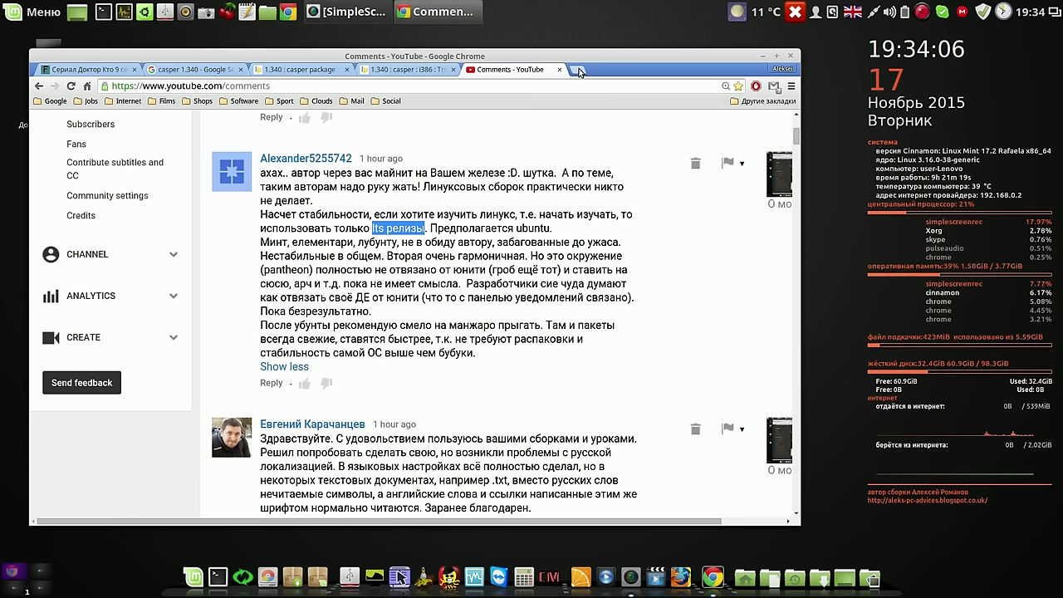
click(404, 237)
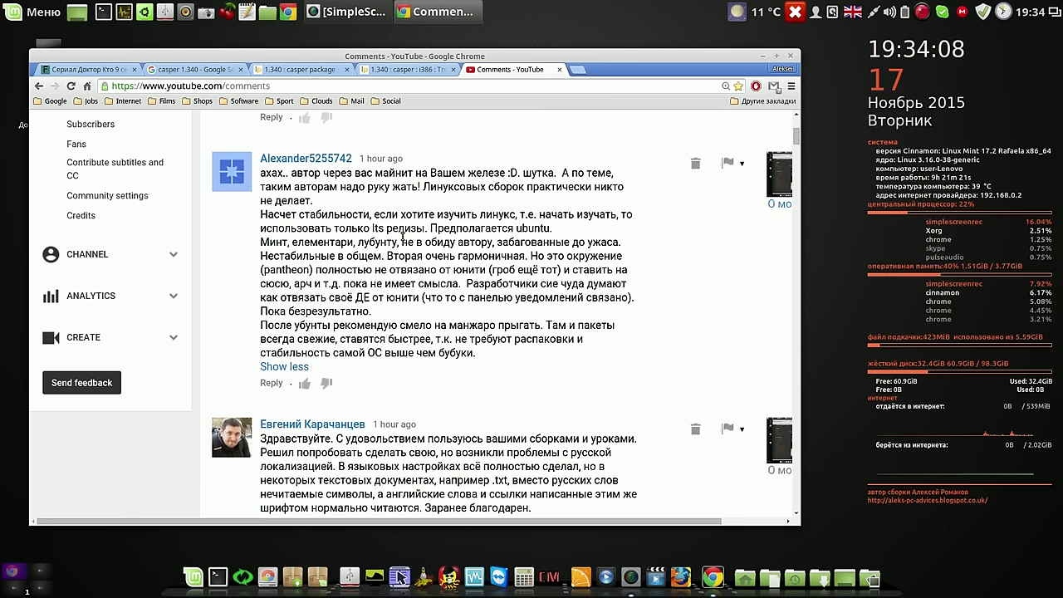
drag(372, 226, 426, 227)
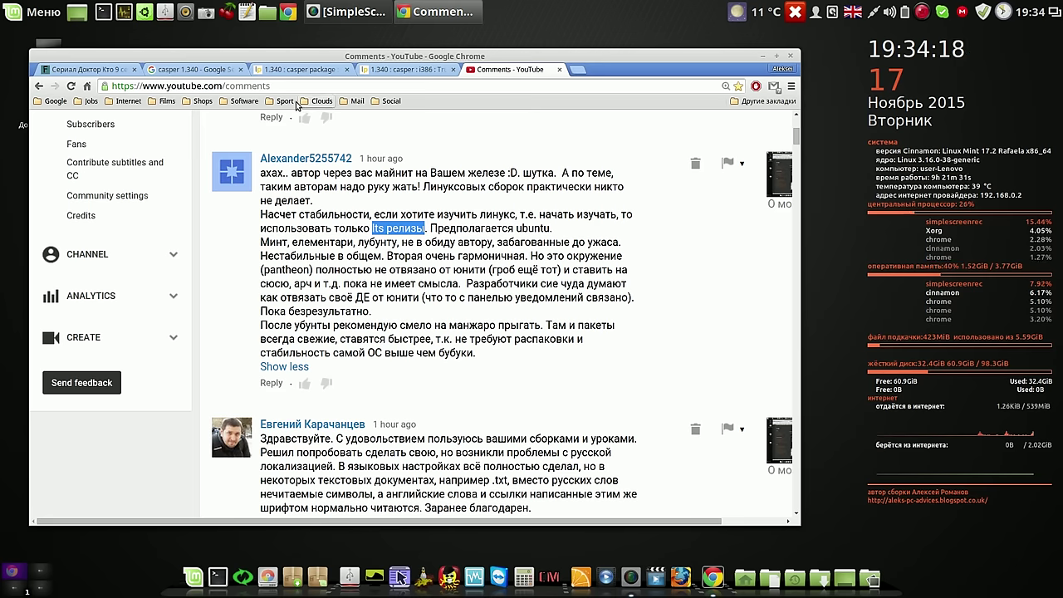
Open linuxmint.com from the Software > Mint bookmarks and scroll down to the news posts
click(244, 101)
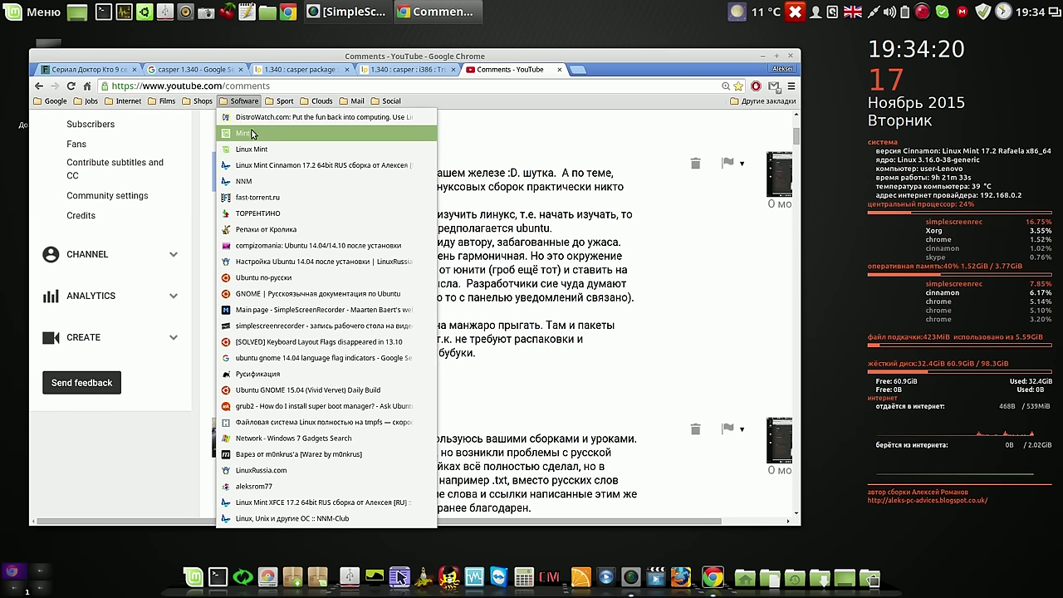
click(252, 138)
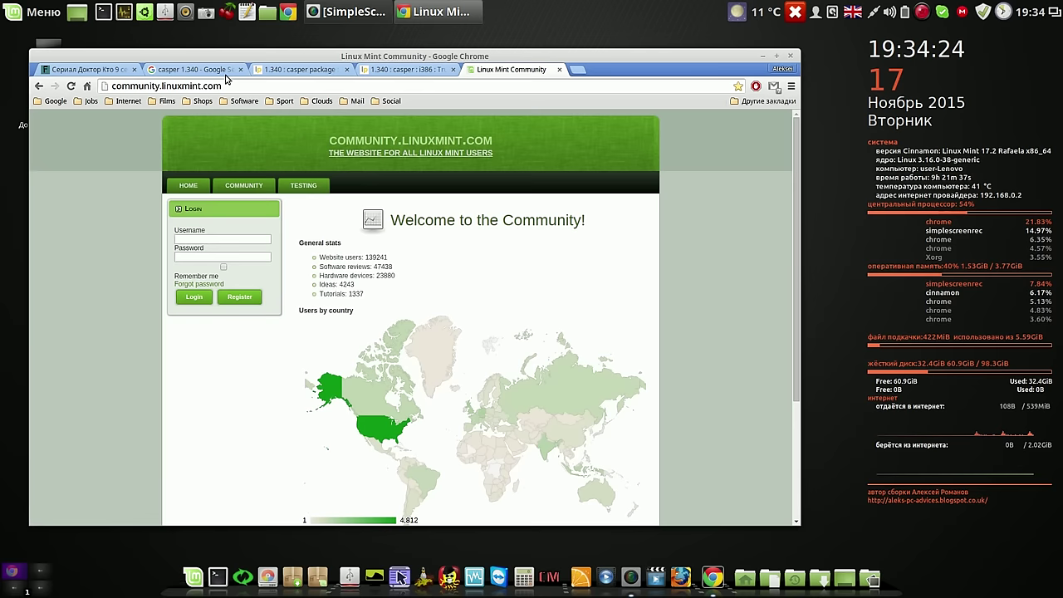
click(241, 101)
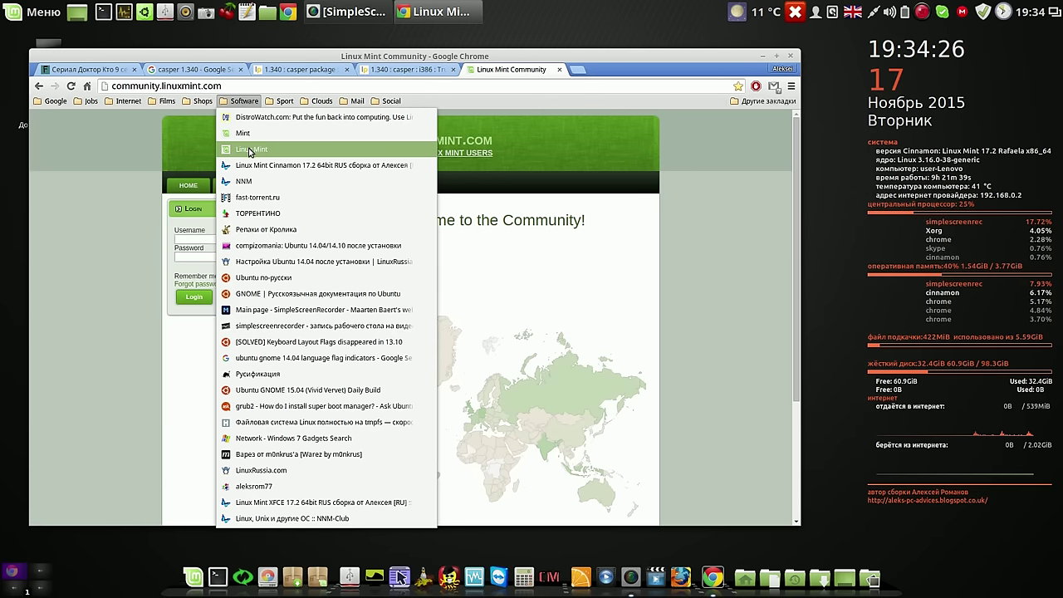
click(248, 148)
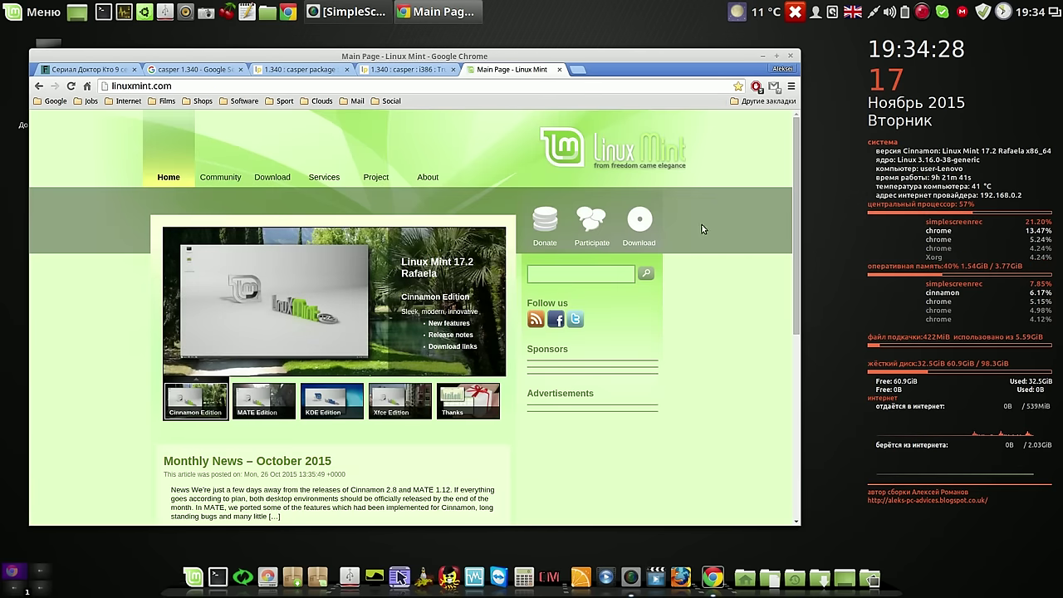
drag(794, 164, 791, 256)
Open the Linux Mint 17.2 Cinnamon post and highlight 'long term support release…2019'
click(209, 233)
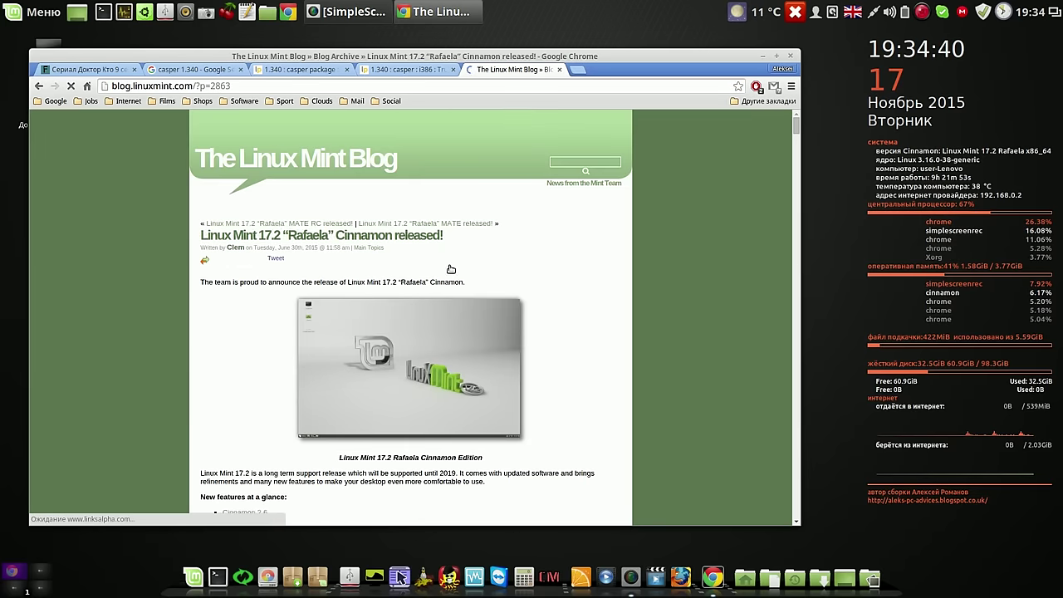
mouse_move(800, 130)
mouse_down()
mouse_move(798, 147)
mouse_move(796, 133)
mouse_up()
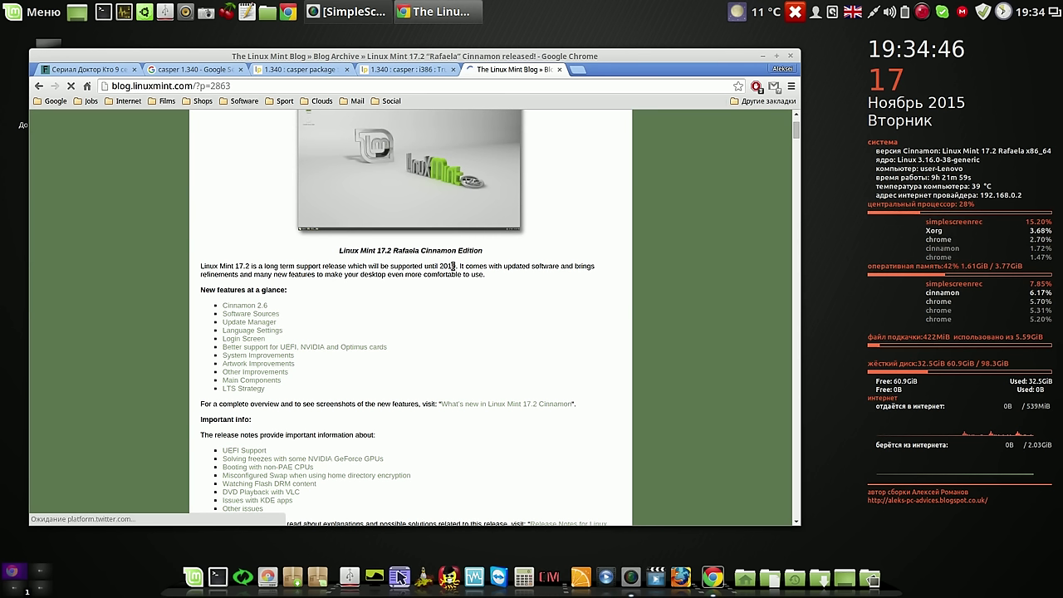
drag(456, 266, 362, 267)
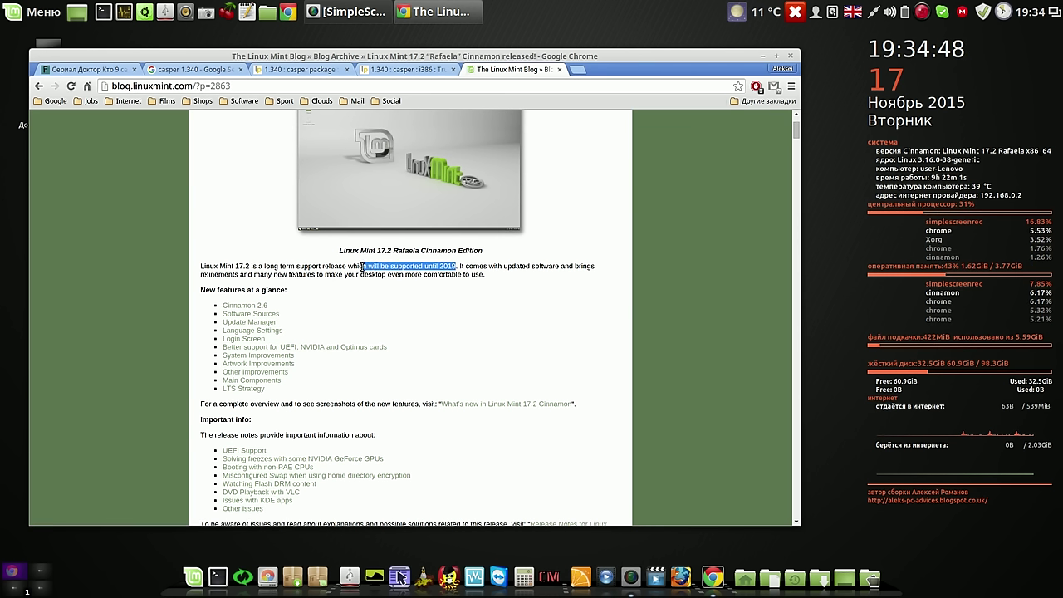
click(264, 266)
drag(264, 266, 309, 266)
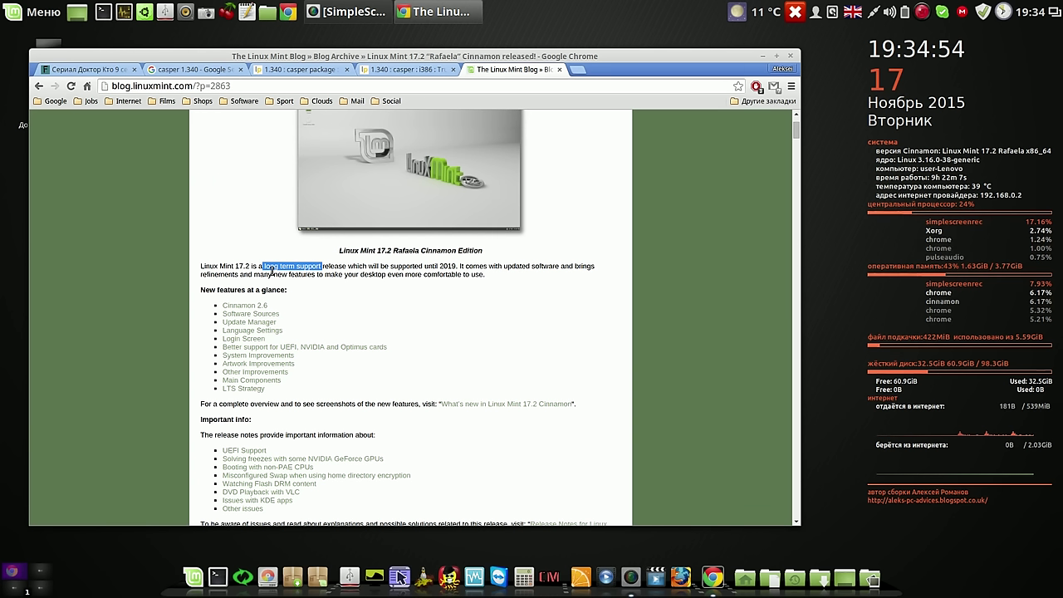
click(294, 265)
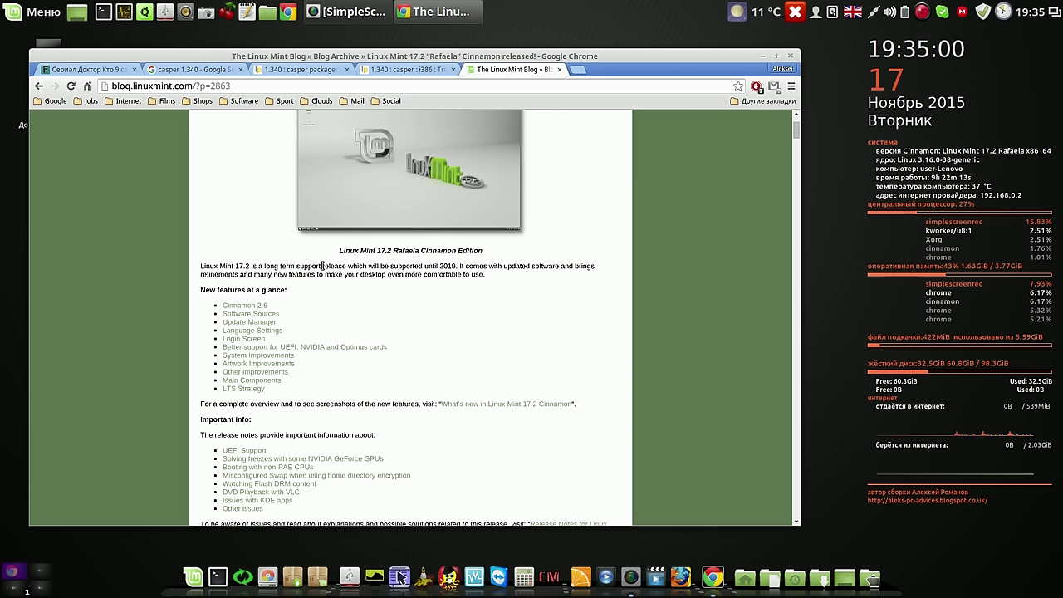
drag(322, 266, 265, 267)
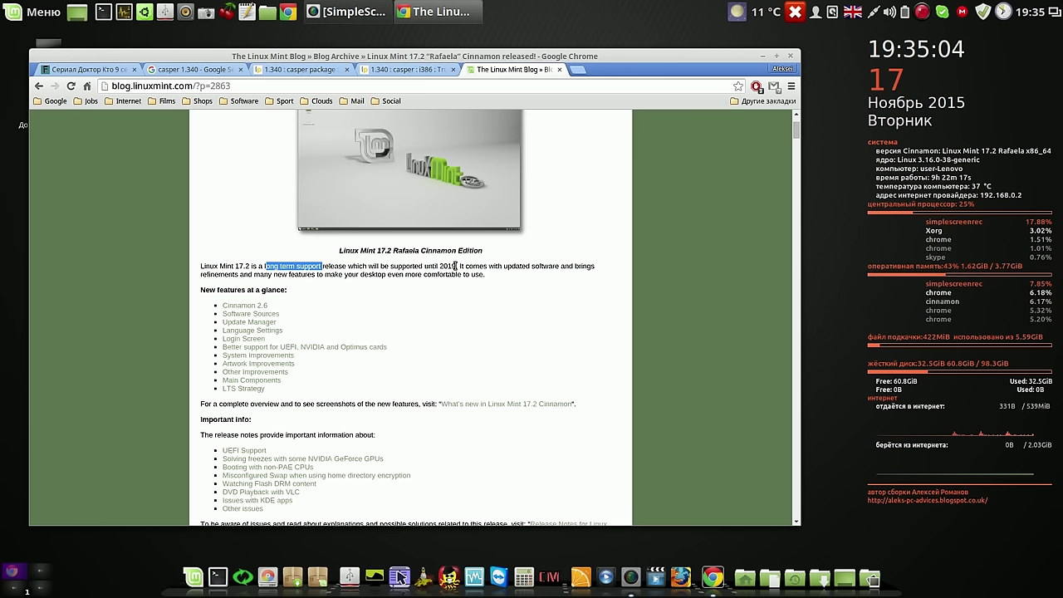
drag(456, 266, 199, 267)
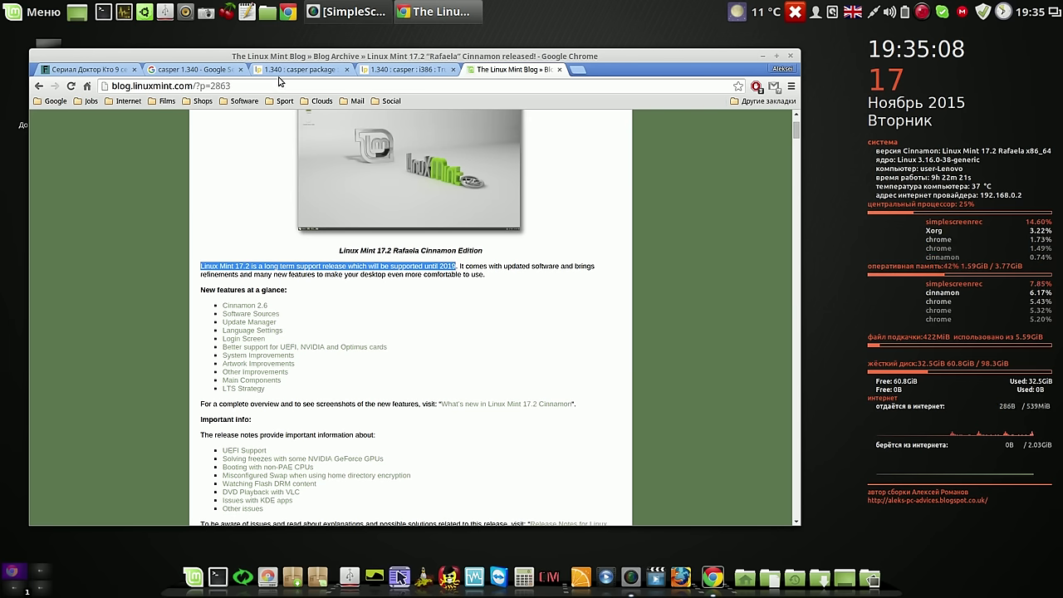
Look through the casper tabs, then go back twice from the blog post to community.linuxmint.com
click(206, 73)
click(324, 71)
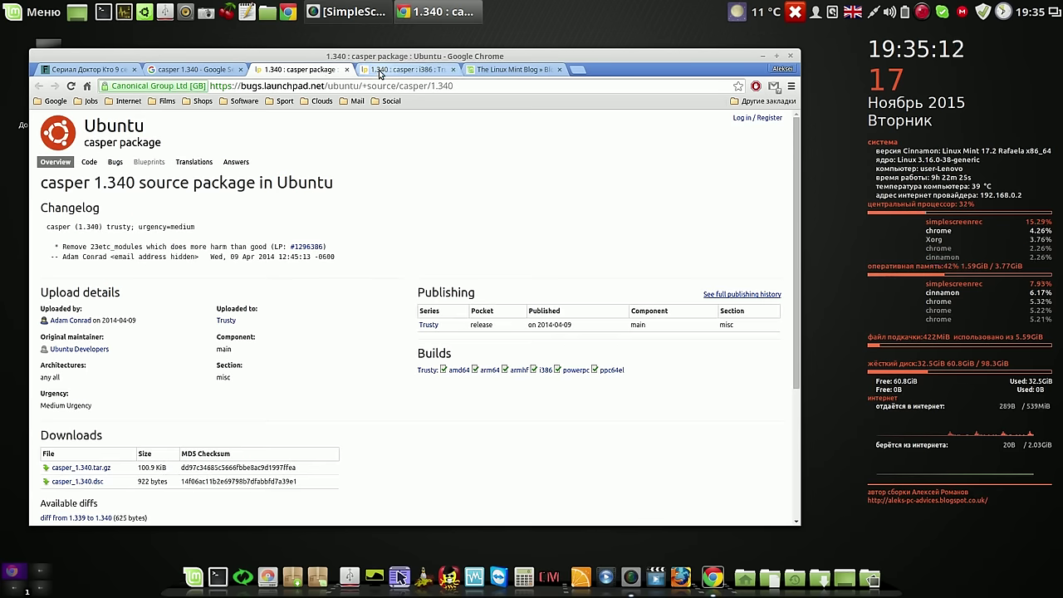
click(380, 73)
click(496, 72)
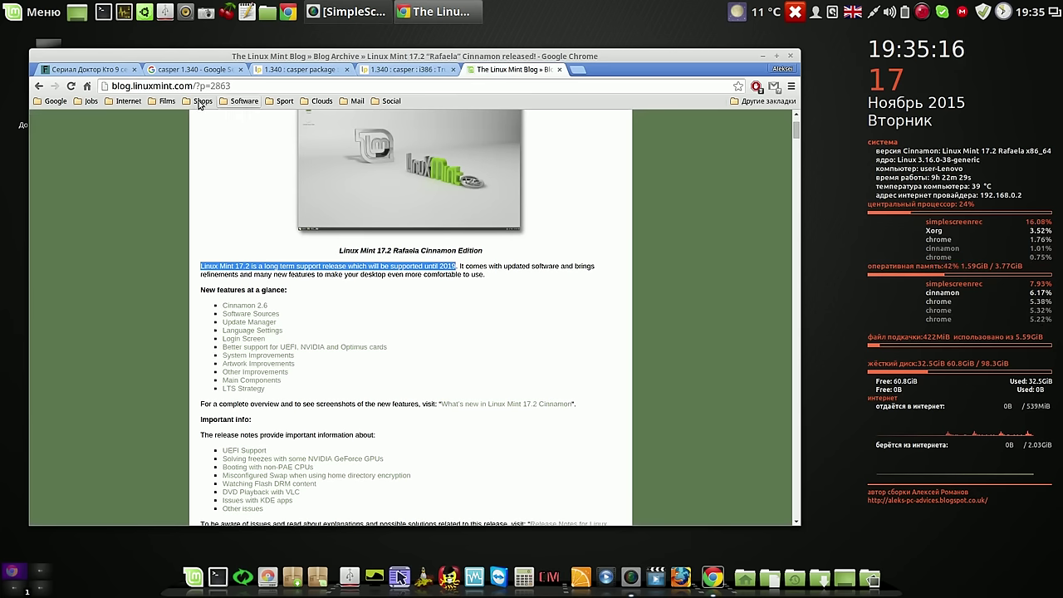
click(38, 87)
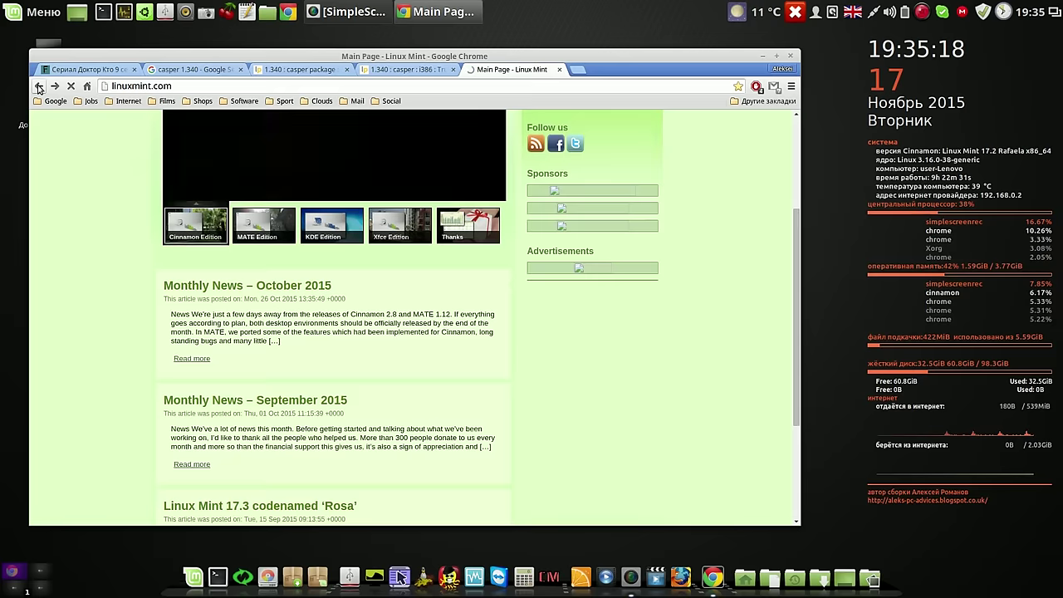
click(39, 86)
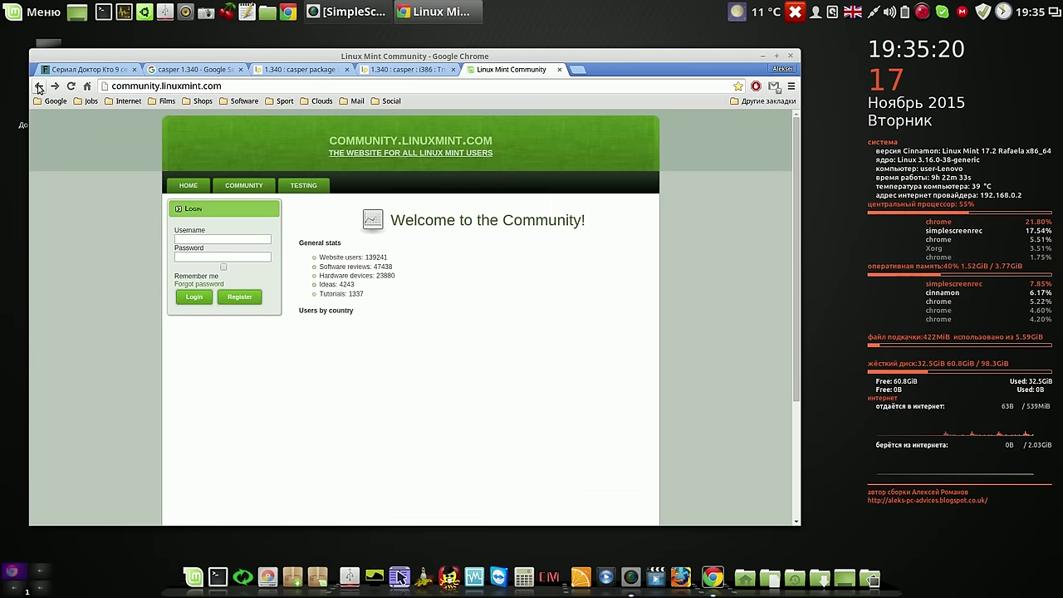